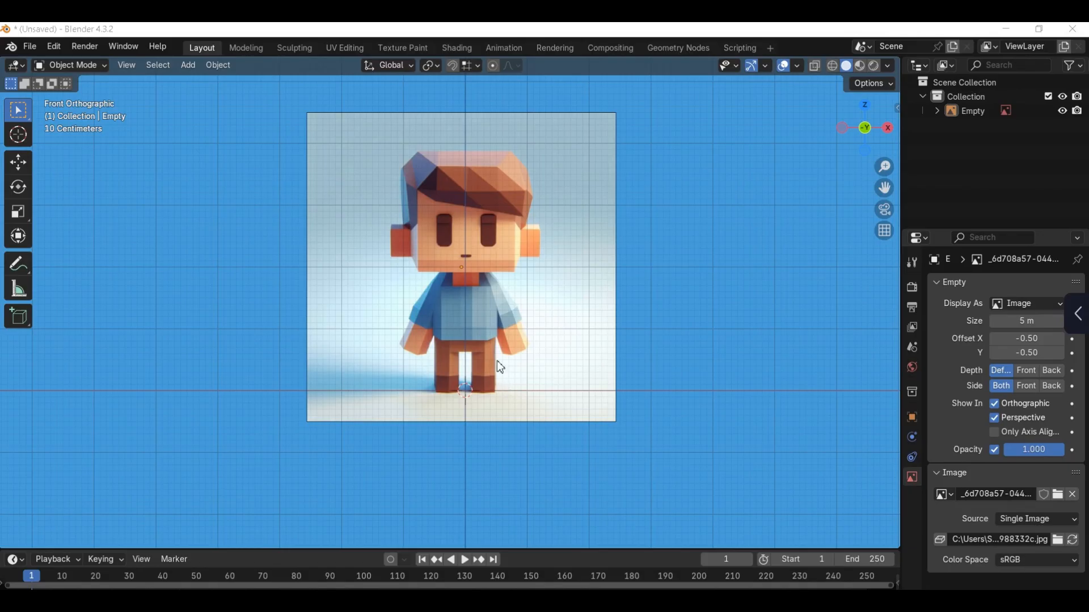
Step: Add a cube, scale it down to roughly torso width and raise it about 1.02 m onto the reference torso
{"action": "key", "text": "shift+a"}
{"action": "mouse_move", "coordinate": [474, 316]}
{"action": "left_click", "coordinate": [567, 343]}
{"action": "key", "text": "s"}
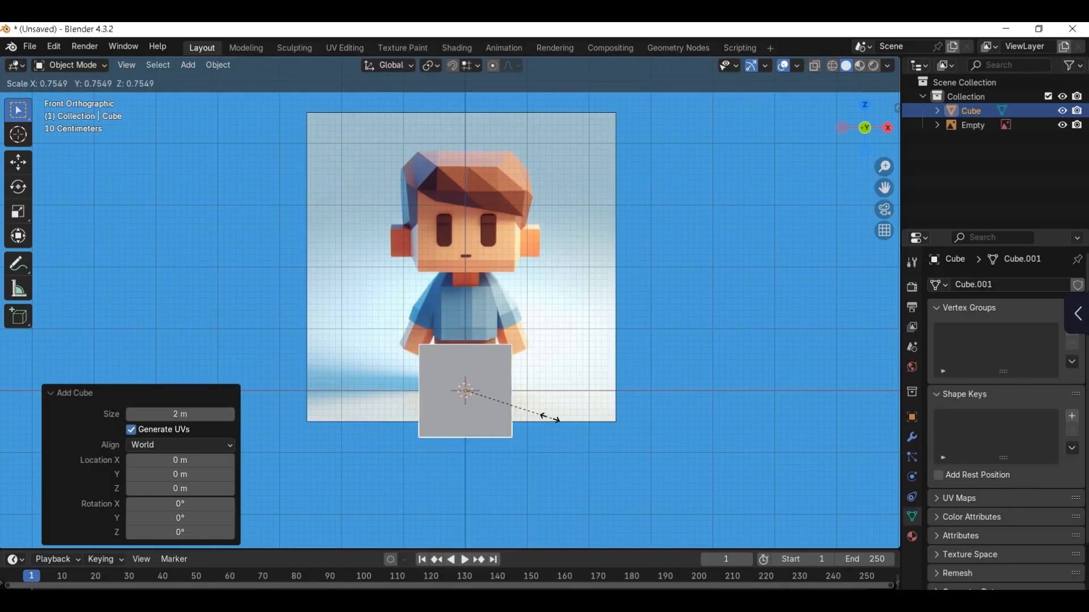
{"action": "left_click", "coordinate": [509, 414]}
{"action": "key", "text": "g"}
{"action": "key", "text": "z"}
{"action": "left_click", "coordinate": [517, 350]}
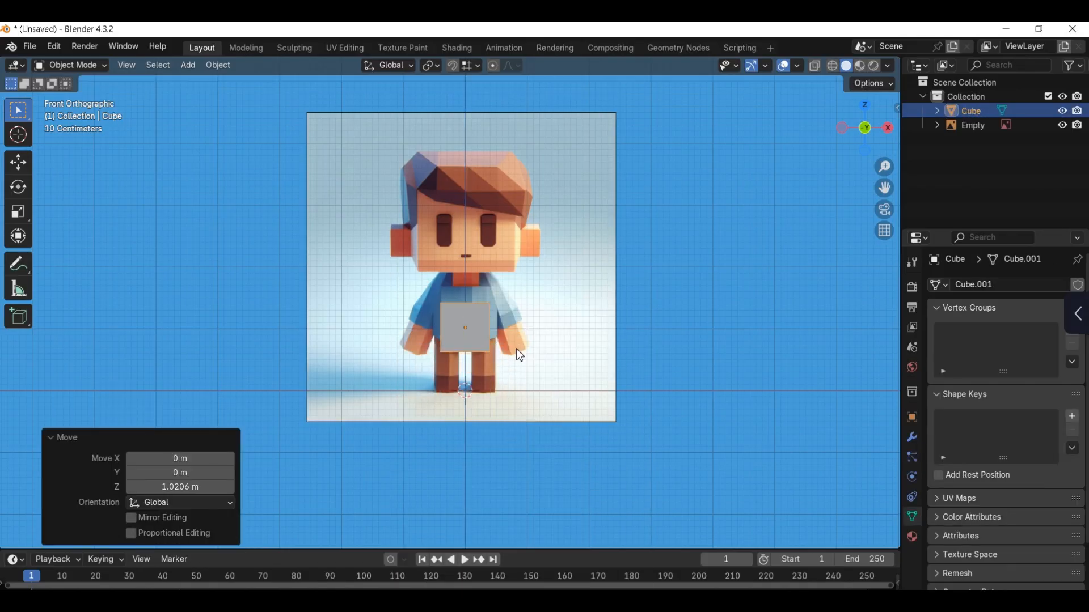
Step: Apply the cube's transform and mirror it across the X axis with AutoMirror
{"action": "key", "text": "ctrl+a"}
{"action": "left_click", "coordinate": [478, 403]}
{"action": "key", "text": "Tab"}
{"action": "key", "text": "n"}
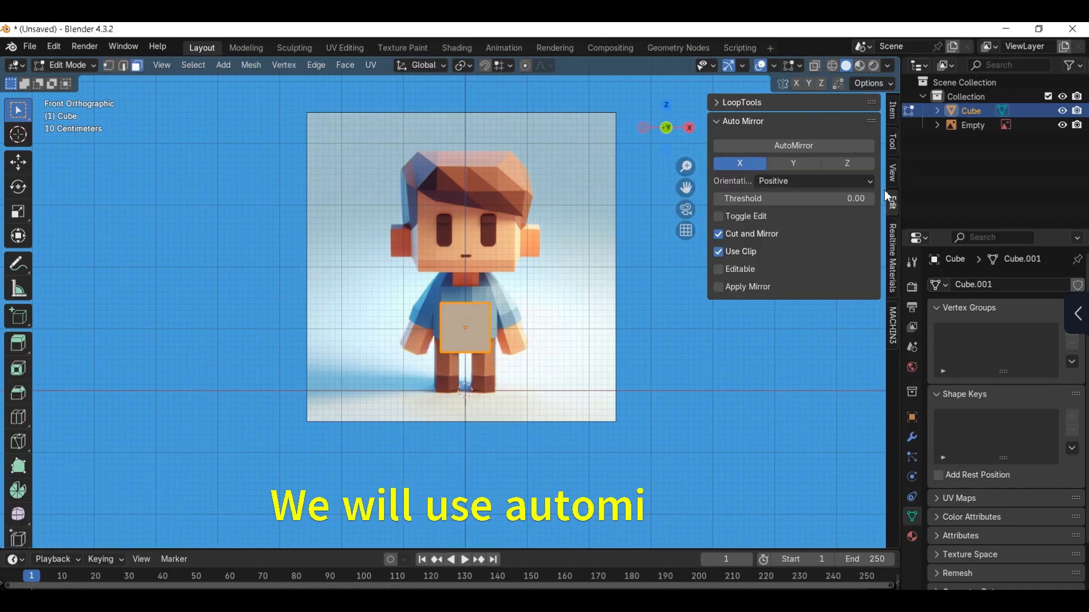
{"action": "left_click", "coordinate": [802, 149]}
{"action": "key", "text": "Tab"}
{"action": "left_click", "coordinate": [546, 258]}
Step: Switch to wireframe shading and move the half-cube's top vertices down and out to the reference shirt's side
{"action": "key", "text": "z"}
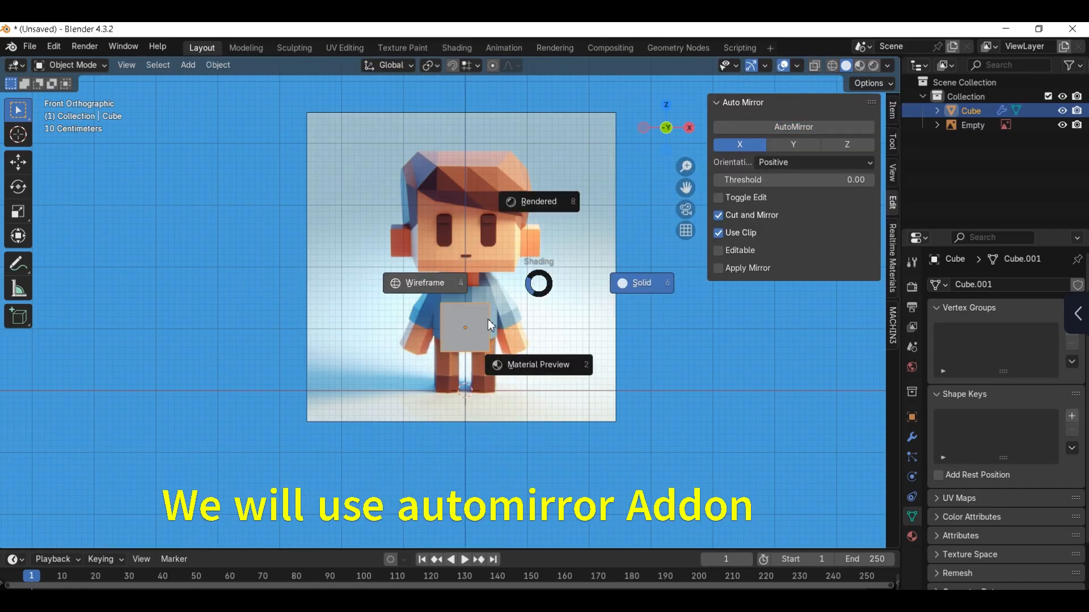
{"action": "left_click", "coordinate": [434, 286]}
{"action": "key", "text": "Tab"}
{"action": "scroll", "coordinate": [461, 304], "scroll_direction": "up", "scroll_amount": 5}
{"action": "middle_click_drag", "start_coordinate": [510, 329], "coordinate": [494, 329], "text": "shift"}
{"action": "key", "text": "n"}
{"action": "left_click_drag", "start_coordinate": [573, 278], "coordinate": [432, 339]}
{"action": "middle_click_drag", "start_coordinate": [518, 362], "coordinate": [519, 314], "text": "shift"}
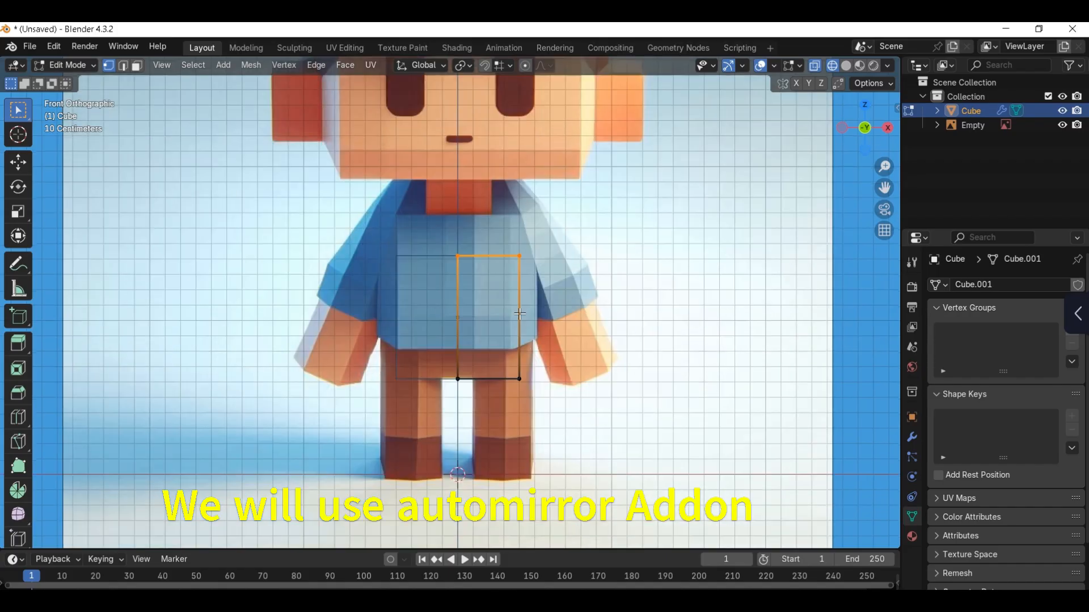
{"action": "key", "text": "g"}
{"action": "left_click", "coordinate": [525, 356]}
{"action": "key", "text": "g"}
{"action": "left_click", "coordinate": [549, 311]}
Step: Move the bottom vertices out to the reference shirt's side and down to its hem
{"action": "left_click_drag", "start_coordinate": [447, 359], "coordinate": [526, 391]}
{"action": "key", "text": "g"}
{"action": "left_click", "coordinate": [543, 338]}
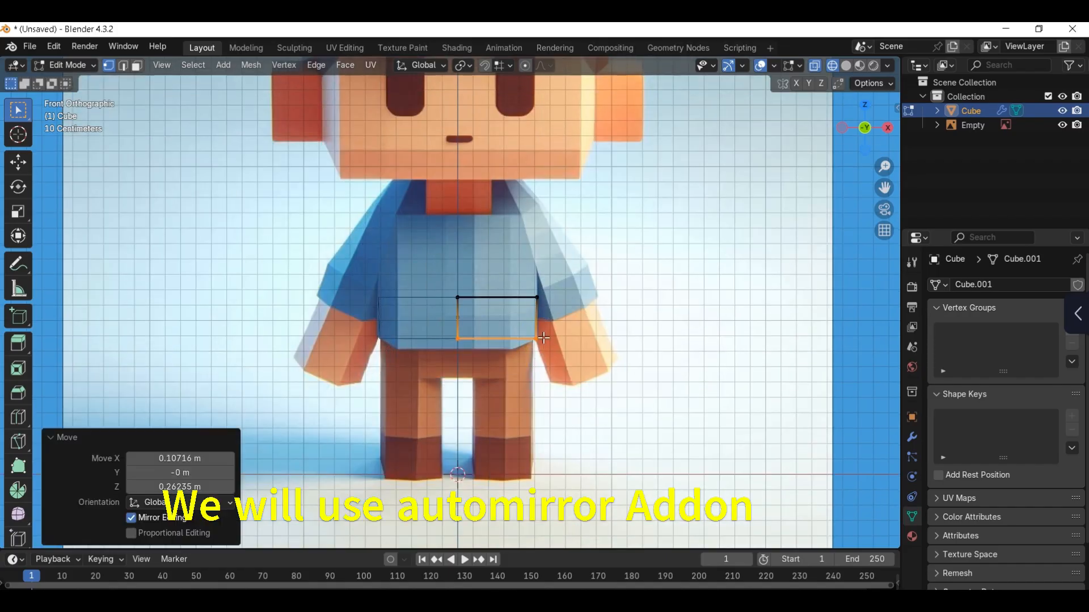
{"action": "middle_click_drag", "start_coordinate": [511, 350], "coordinate": [546, 359], "text": "shift"}
{"action": "key", "text": "g"}
{"action": "key", "text": "z"}
{"action": "left_click", "coordinate": [521, 372]}
Step: Add a horizontal loop cut just above the hem and move the bottom outer vertices inward along X
{"action": "key", "text": "ctrl+r"}
{"action": "left_click", "coordinate": [545, 360]}
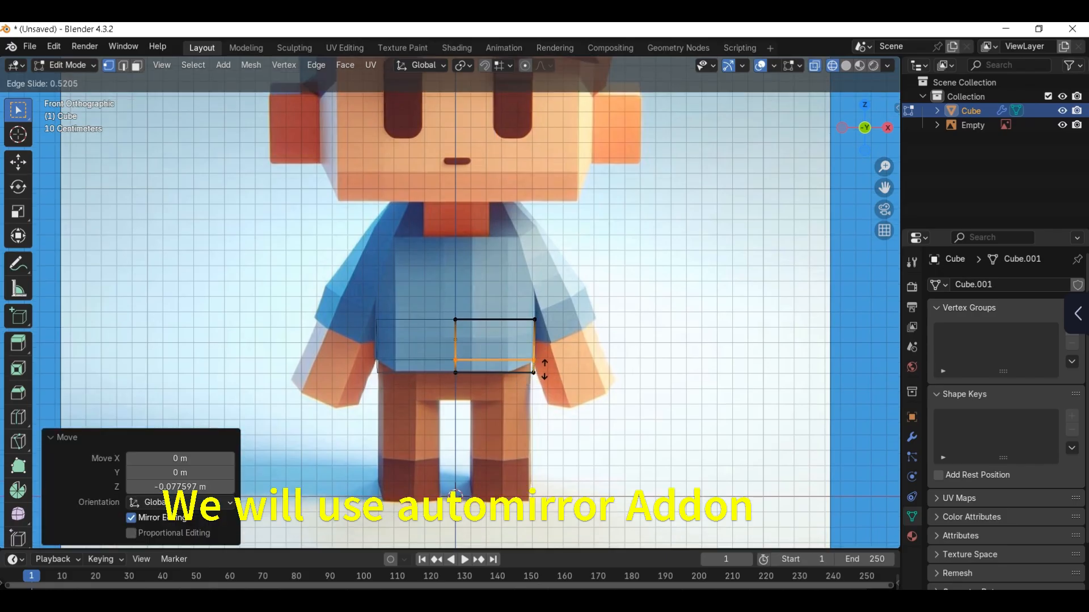
{"action": "left_click", "coordinate": [542, 370]}
{"action": "left_click_drag", "start_coordinate": [519, 363], "coordinate": [588, 385]}
{"action": "key", "text": "g"}
{"action": "key", "text": "x"}
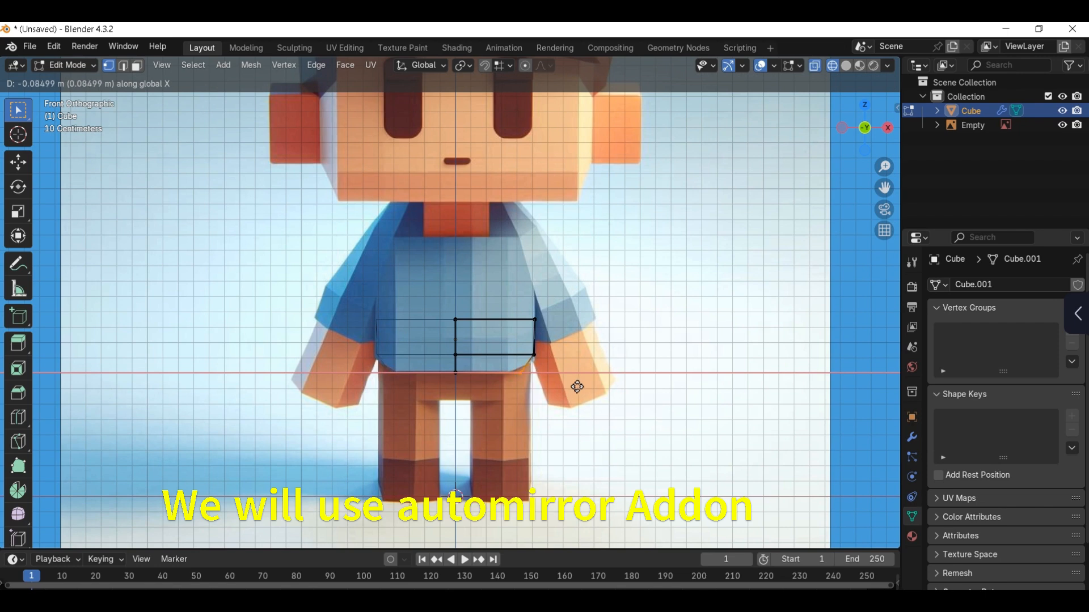
{"action": "left_click", "coordinate": [583, 382]}
Step: Extrude the torso's top up to the chin line and pull its outer corner inward to the shoulder
{"action": "middle_click_drag", "start_coordinate": [565, 372], "coordinate": [563, 396], "text": "shift"}
{"action": "left_click_drag", "start_coordinate": [434, 325], "coordinate": [551, 355]}
{"action": "middle_click_drag", "start_coordinate": [547, 356], "coordinate": [542, 364], "text": "shift"}
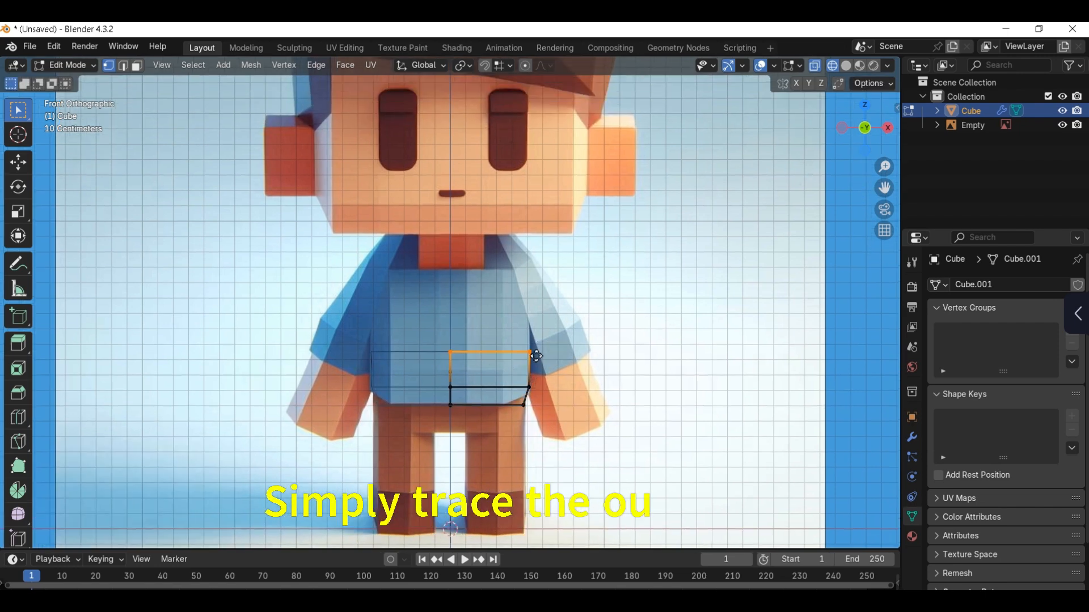
{"action": "key", "text": "e"}
{"action": "left_click", "coordinate": [543, 269]}
{"action": "middle_click_drag", "start_coordinate": [543, 268], "coordinate": [539, 288], "text": "shift"}
{"action": "left_click", "coordinate": [550, 285]}
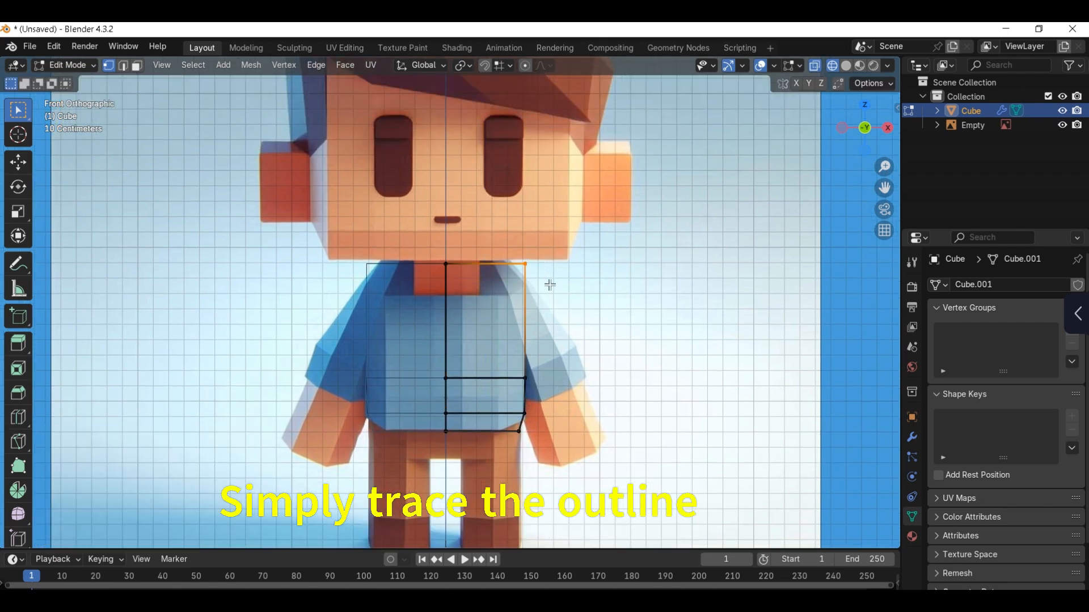
{"action": "left_click", "coordinate": [530, 292]}
Step: Add a horizontal loop cut across the upper torso and shift its outer vertices about 0.018 m outward
{"action": "key", "text": "ctrl+r"}
{"action": "left_click", "coordinate": [526, 313]}
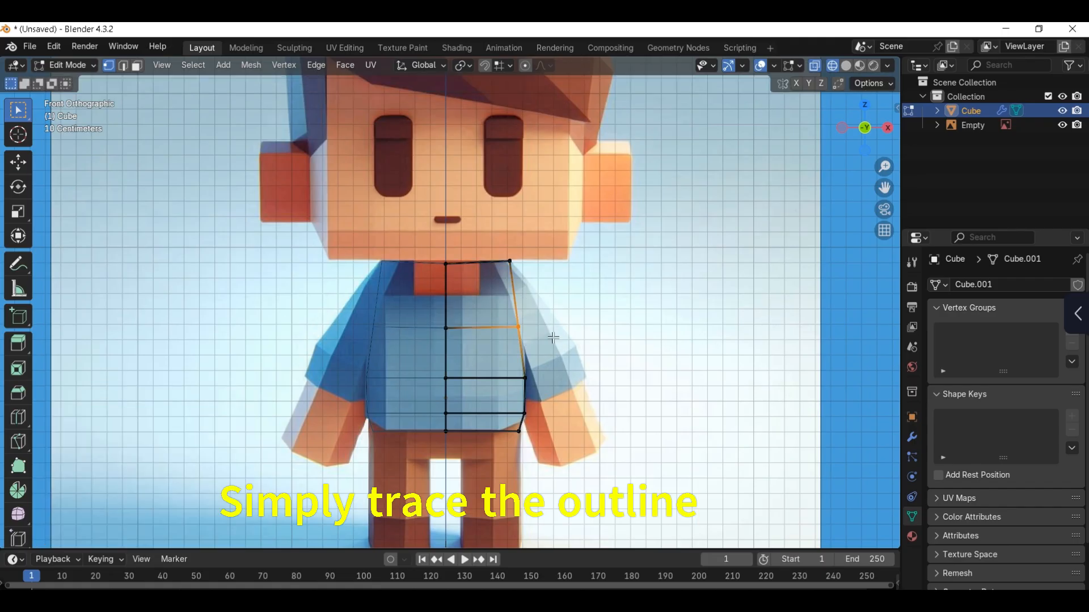
{"action": "left_click", "coordinate": [556, 335]}
Step: Extrude the torso's bottom face about 0.18 m down to form the hips
{"action": "middle_click_drag", "start_coordinate": [530, 445], "coordinate": [530, 376], "text": "shift"}
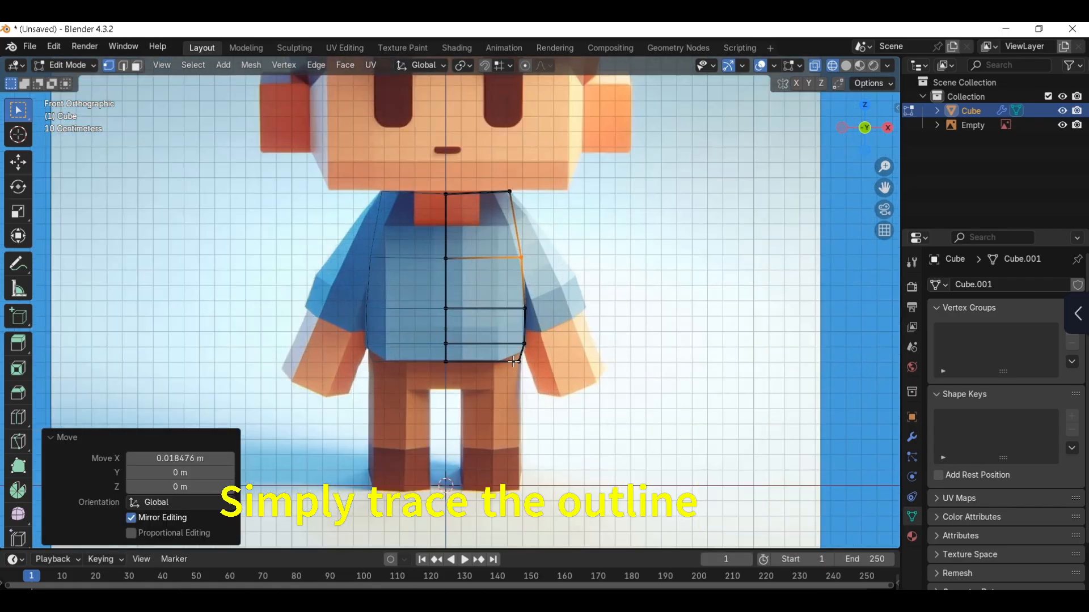
{"action": "left_click", "coordinate": [513, 362], "text": "alt"}
{"action": "key", "text": "e"}
{"action": "left_click", "coordinate": [522, 403]}
Step: Add a vertical loop cut through the torso half and slide its hip vertices to the leg's inner edge
{"action": "scroll", "coordinate": [513, 397], "scroll_direction": "up", "scroll_amount": 2}
{"action": "key", "text": "ctrl+r"}
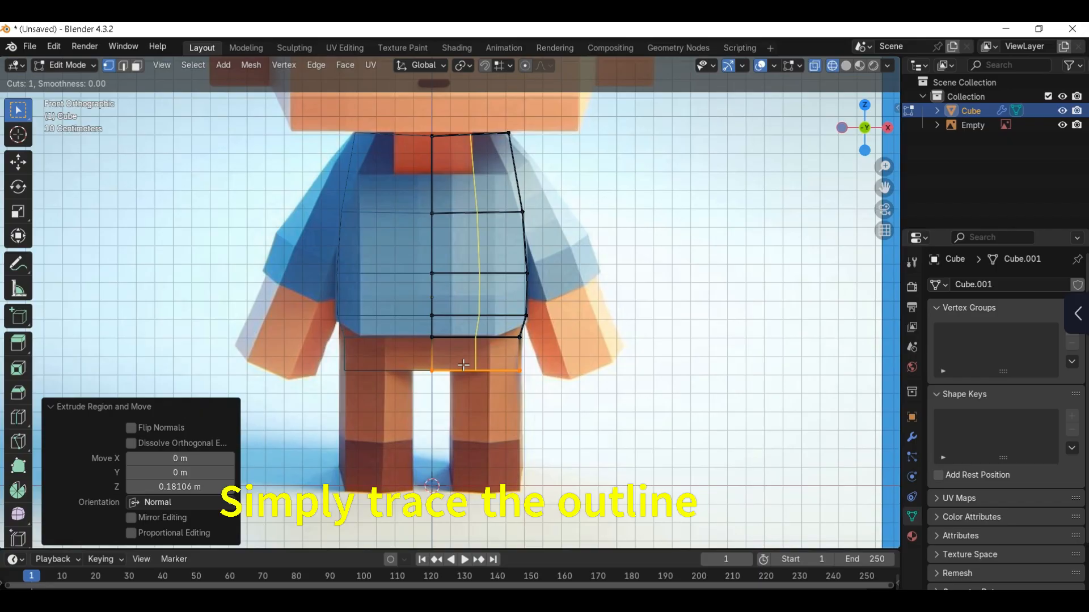
{"action": "left_click", "coordinate": [481, 355]}
{"action": "left_click", "coordinate": [482, 349]}
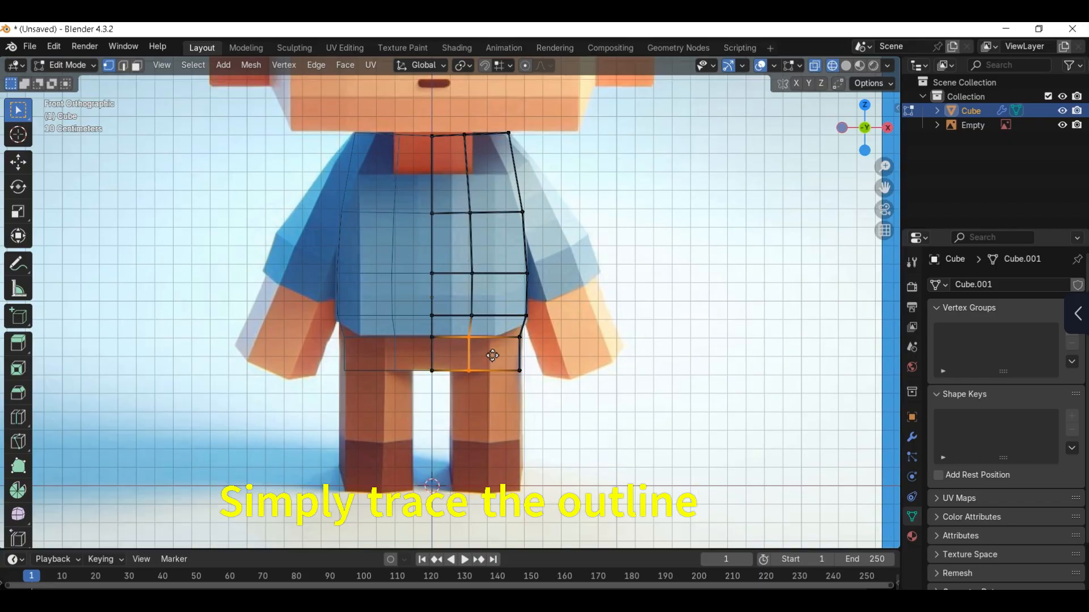
{"action": "key", "text": "g"}
{"action": "key", "text": "g"}
{"action": "left_click", "coordinate": [476, 363]}
Step: Extrude the leg down to the ground and add a loop cut at the top of the shoe
{"action": "key", "text": "e"}
{"action": "middle_click_drag", "start_coordinate": [531, 393], "coordinate": [532, 355], "text": "shift"}
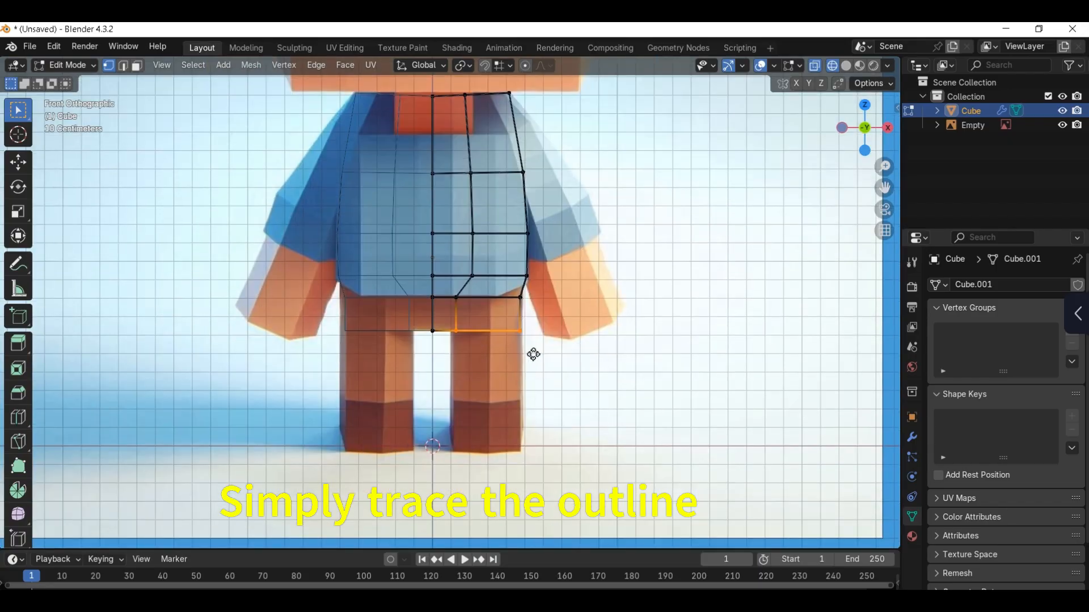
{"action": "left_click", "coordinate": [544, 469]}
{"action": "key", "text": "ctrl+r"}
{"action": "left_click", "coordinate": [517, 417]}
{"action": "left_click", "coordinate": [520, 431]}
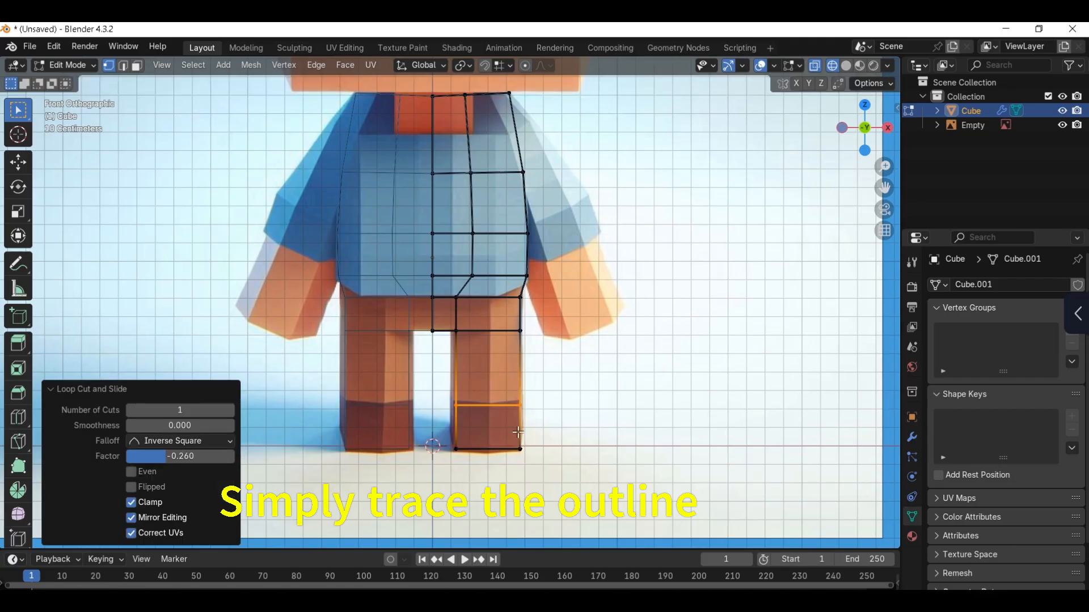
Step: Return to solid shading and move the reference image about 2.14 m back along Y
{"action": "key", "text": "z"}
{"action": "left_click", "coordinate": [562, 429]}
{"action": "mouse_move", "coordinate": [558, 426]}
{"action": "middle_mouse_down"}
{"action": "mouse_move", "coordinate": [508, 415]}
{"action": "mouse_move", "coordinate": [511, 331]}
{"action": "middle_mouse_up"}
{"action": "key", "text": "3"}
{"action": "key", "text": "Tab"}
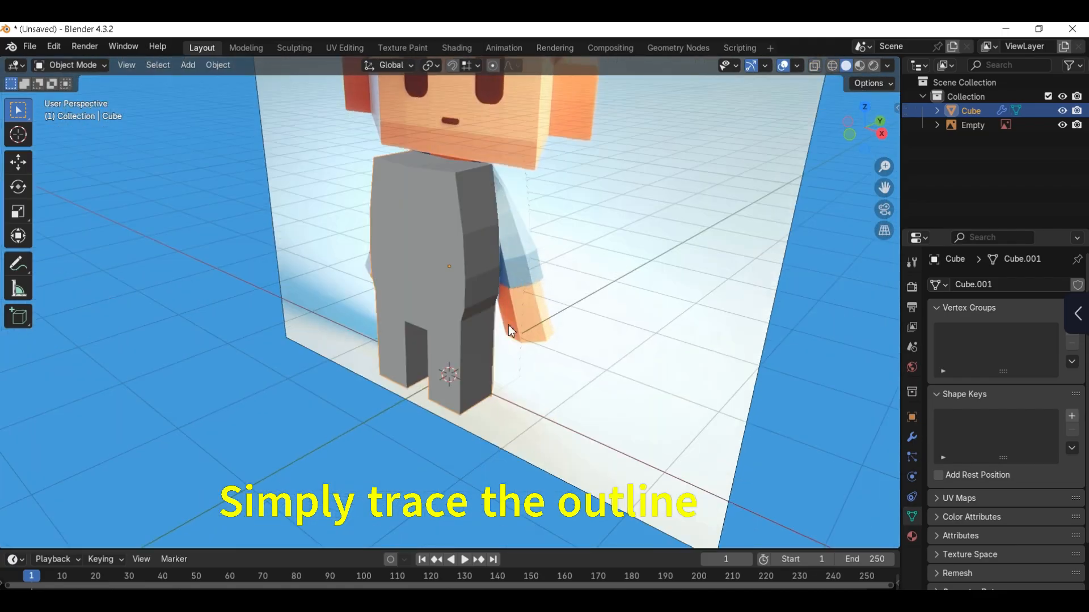
{"action": "key", "text": "Tab"}
{"action": "key", "text": "Tab"}
Step: Scale the whole body mesh to about 0.632 along Y to make it thinner
{"action": "key", "text": "Tab"}
{"action": "left_click", "coordinate": [604, 301]}
{"action": "scroll", "coordinate": [605, 301], "scroll_direction": "down", "scroll_amount": 2}
{"action": "key", "text": "g"}
{"action": "key", "text": "y"}
{"action": "left_click", "coordinate": [483, 298]}
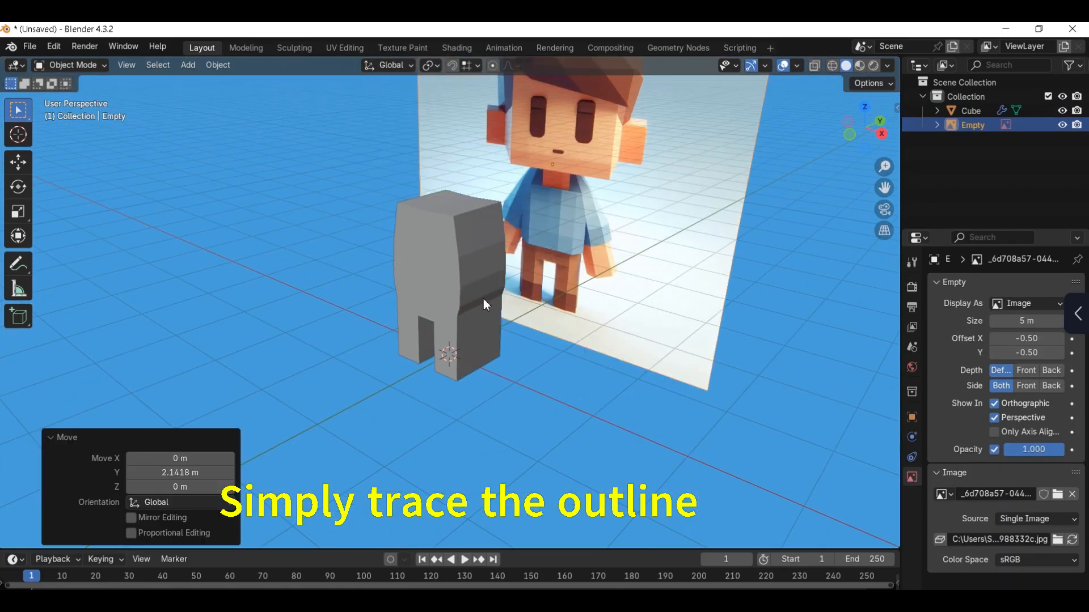
{"action": "left_click", "coordinate": [486, 301]}
{"action": "key", "text": "Tab"}
{"action": "scroll", "coordinate": [493, 313], "scroll_direction": "up", "scroll_amount": 1}
{"action": "middle_click_drag", "start_coordinate": [494, 313], "coordinate": [489, 351], "text": "shift"}
{"action": "key", "text": "a"}
{"action": "key", "text": "s"}
{"action": "key", "text": "y"}
{"action": "left_click", "coordinate": [499, 363]}
{"action": "key", "text": "KP_1"}
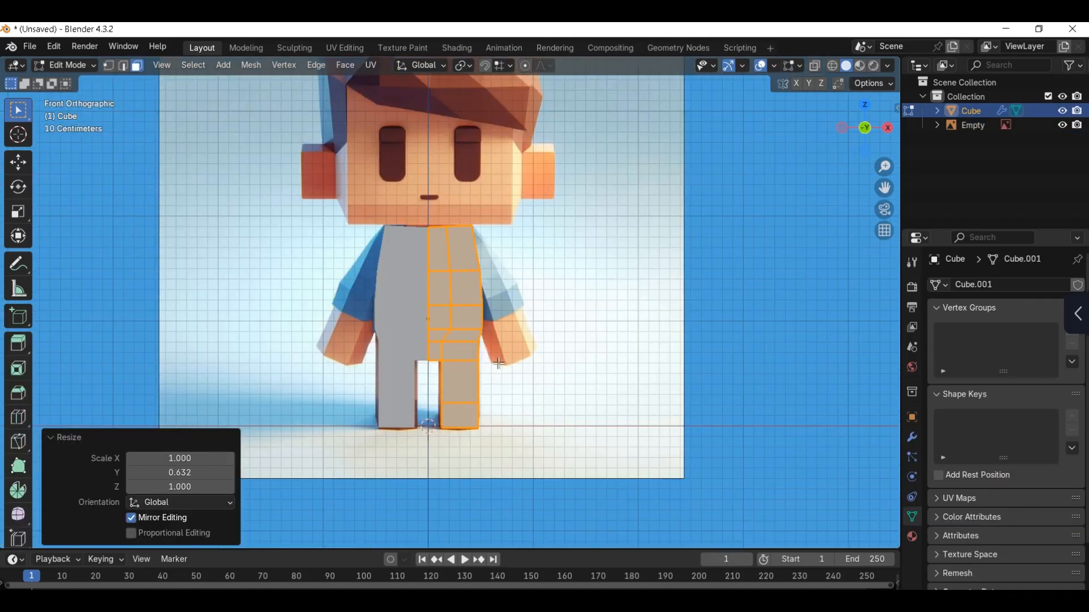
{"action": "left_click", "coordinate": [457, 419]}
{"action": "middle_click_drag", "start_coordinate": [457, 420], "coordinate": [397, 442]}
{"action": "scroll", "coordinate": [573, 418], "scroll_direction": "up", "scroll_amount": 2}
{"action": "key", "text": "g"}
{"action": "key", "text": "y"}
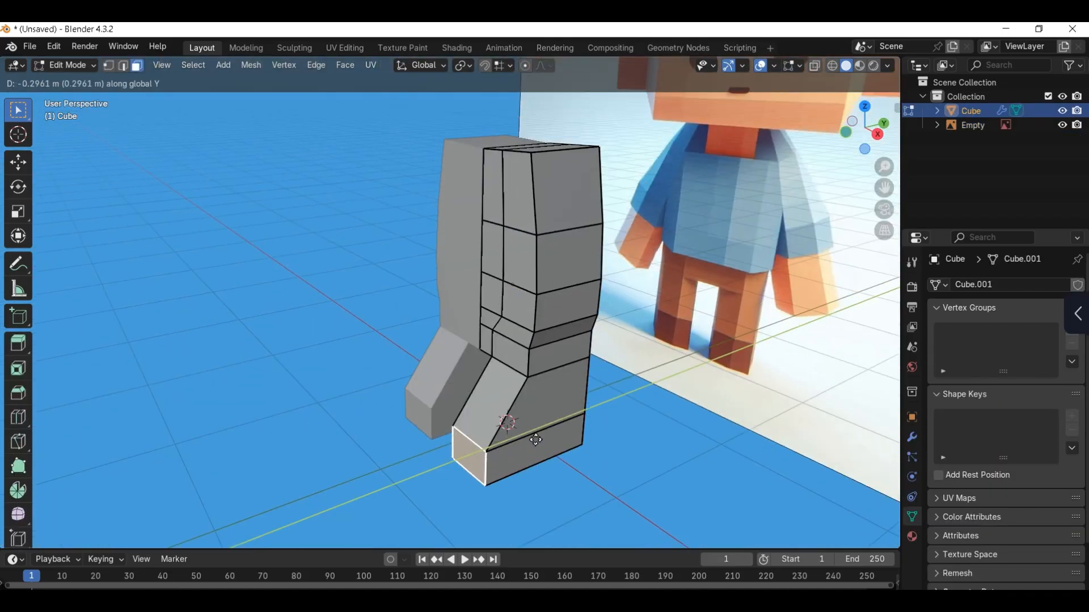
{"action": "right_click", "coordinate": [630, 420]}
Step: Narrow the entire body mesh a little further along Y
{"action": "key", "text": "a"}
{"action": "key", "text": "s"}
{"action": "key", "text": "y"}
{"action": "left_click", "coordinate": [597, 411]}
Step: Extrude the front face of the shoe about 0.285 m forward to form the foot
{"action": "left_click", "coordinate": [513, 445]}
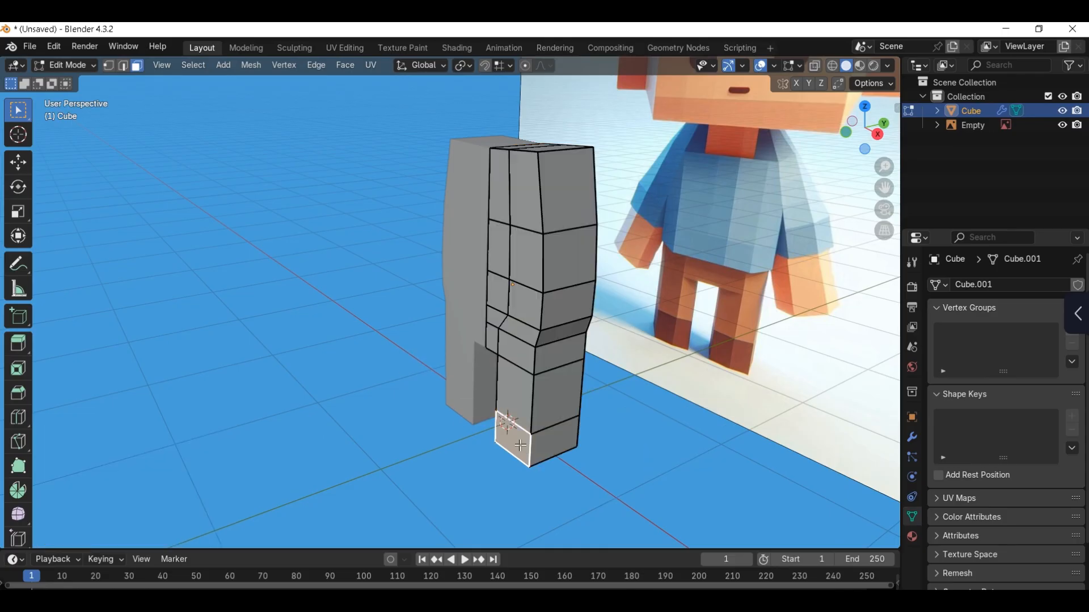
{"action": "key", "text": "e"}
{"action": "left_click", "coordinate": [486, 465]}
{"action": "middle_click_drag", "start_coordinate": [572, 332], "coordinate": [594, 328]}
Step: Try to shape the shoulder by insetting the upper side face, pushing it outward and rotating it about 12.8°
{"action": "key", "text": "KP_1"}
{"action": "middle_click_drag", "start_coordinate": [513, 248], "coordinate": [491, 308], "text": "shift"}
{"action": "scroll", "coordinate": [499, 308], "scroll_direction": "up", "scroll_amount": 1}
{"action": "key", "text": "Tab"}
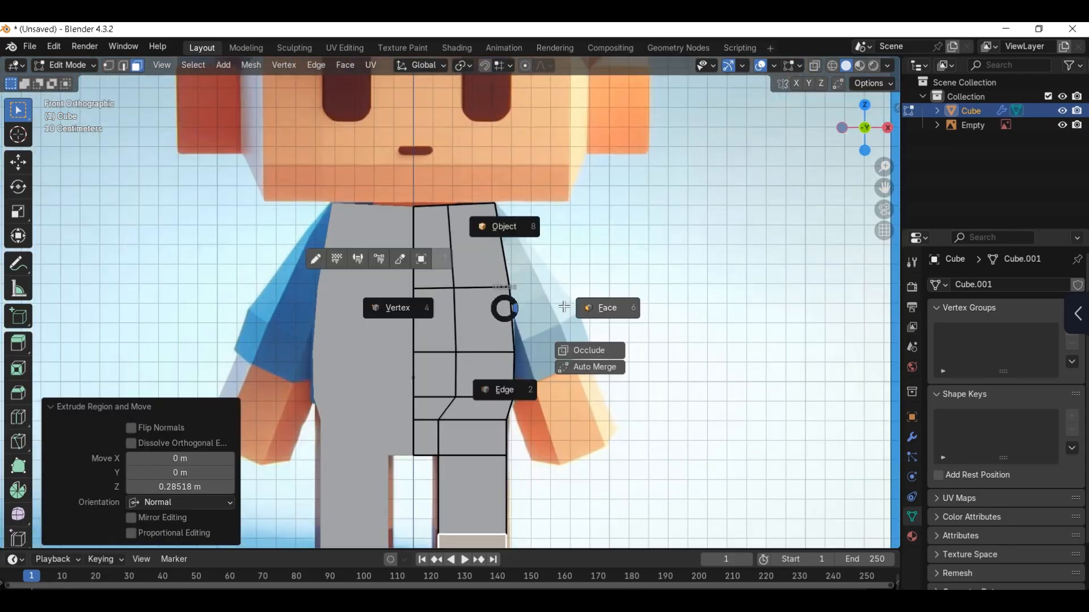
{"action": "middle_click_drag", "start_coordinate": [601, 283], "coordinate": [553, 298]}
{"action": "left_click", "coordinate": [561, 267]}
{"action": "key", "text": "KP_1"}
{"action": "key", "text": "alt+s"}
{"action": "left_click", "coordinate": [638, 314]}
{"action": "key", "text": "r"}
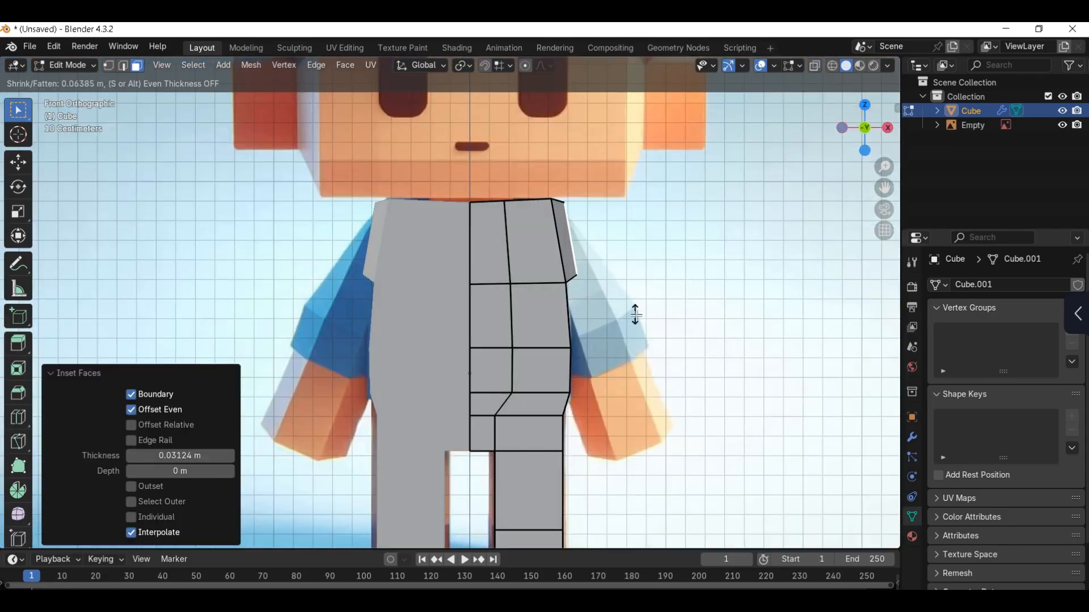
{"action": "left_click", "coordinate": [613, 321]}
{"action": "key", "text": "g"}
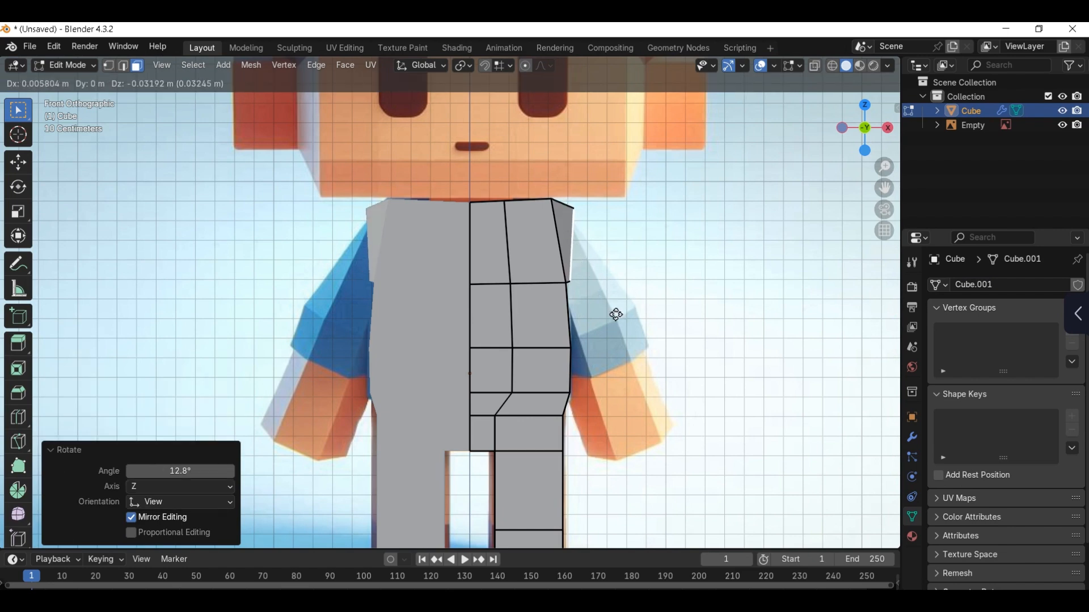
{"action": "left_click", "coordinate": [617, 315]}
Step: Try to add a centred vertical loop cut along the body's side, including the extended shoulder face
{"action": "middle_click_drag", "start_coordinate": [617, 315], "coordinate": [583, 290]}
{"action": "key", "text": "ctrl+r"}
{"action": "left_click", "coordinate": [583, 291]}
{"action": "right_click", "coordinate": [584, 291]}
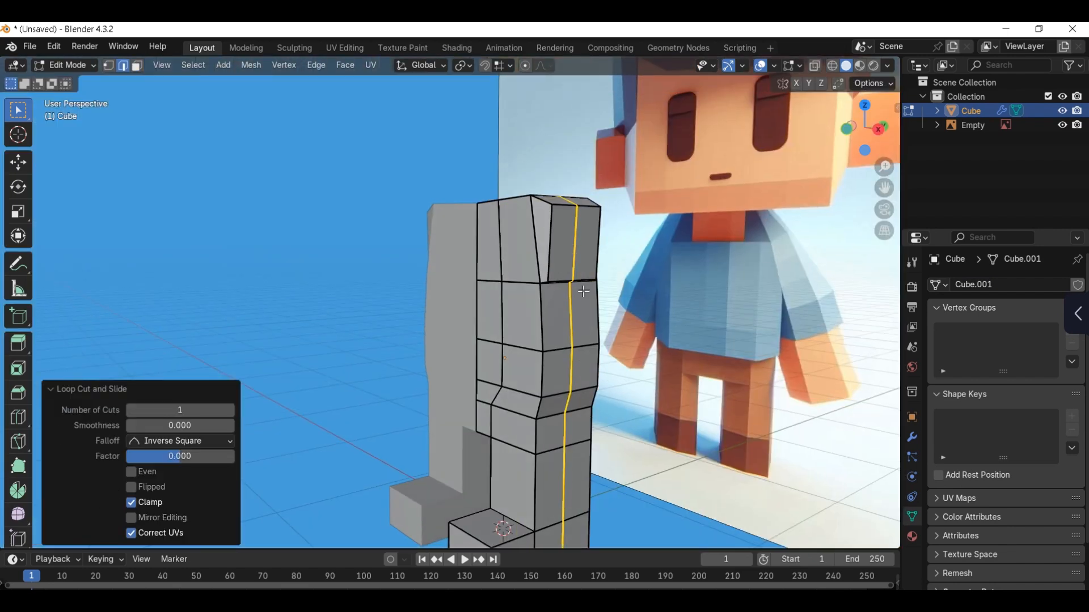
{"action": "key", "text": "3"}
{"action": "left_click", "coordinate": [577, 273]}
Step: Add a centred vertical loop cut down the side of the unextended body
{"action": "key", "text": "ctrl+r"}
{"action": "left_click", "coordinate": [557, 243]}
{"action": "right_click", "coordinate": [557, 243]}
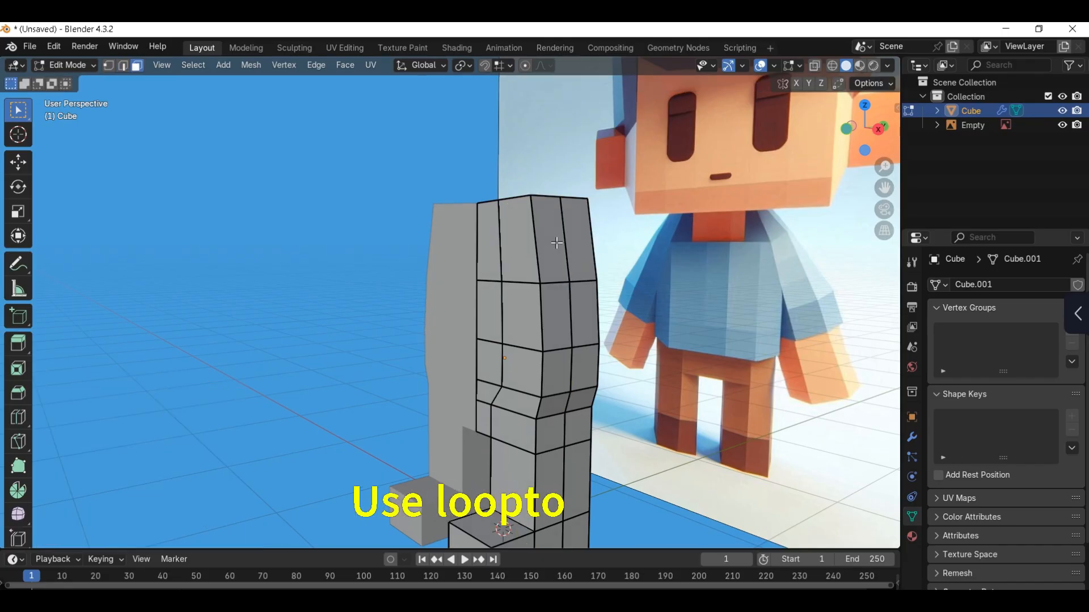
Step: Shape the two upper side faces into a circle with LoopTools and inset them about 0.047 m
{"action": "left_click_drag", "start_coordinate": [551, 239], "coordinate": [652, 248]}
{"action": "right_click", "coordinate": [570, 232]}
{"action": "mouse_move", "coordinate": [536, 231]}
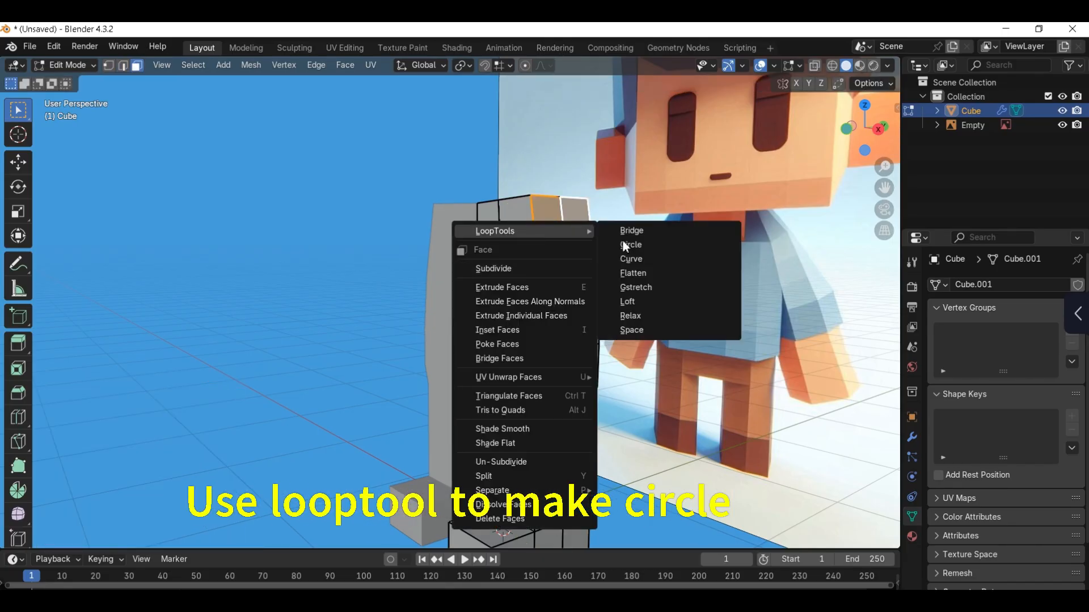
{"action": "left_click", "coordinate": [627, 245]}
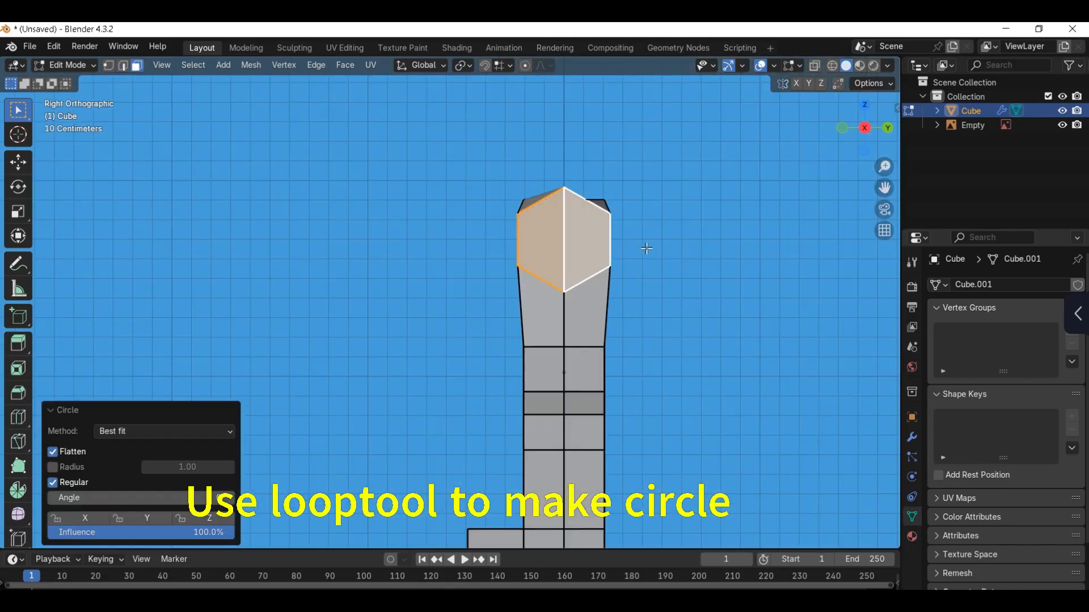
{"action": "key", "text": "i"}
{"action": "left_click", "coordinate": [685, 254]}
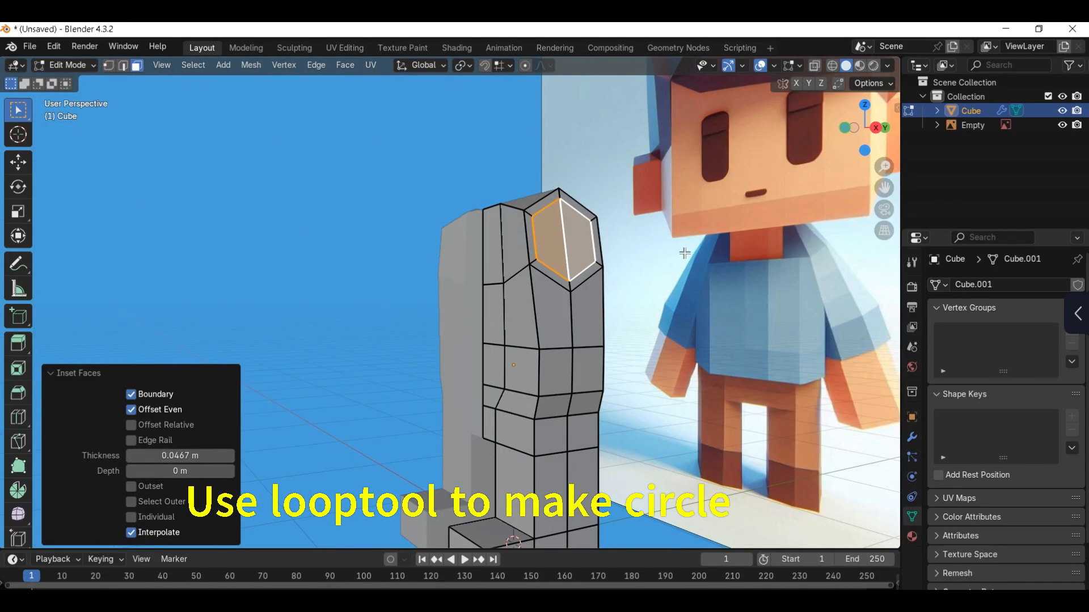
Step: Push the inset shoulder faces outward about 0.046 m with Shrink/Fatten and rotate them slightly
{"action": "key", "text": "KP_1"}
{"action": "key", "text": "alt+s"}
{"action": "left_click", "coordinate": [678, 252]}
{"action": "key", "text": "r"}
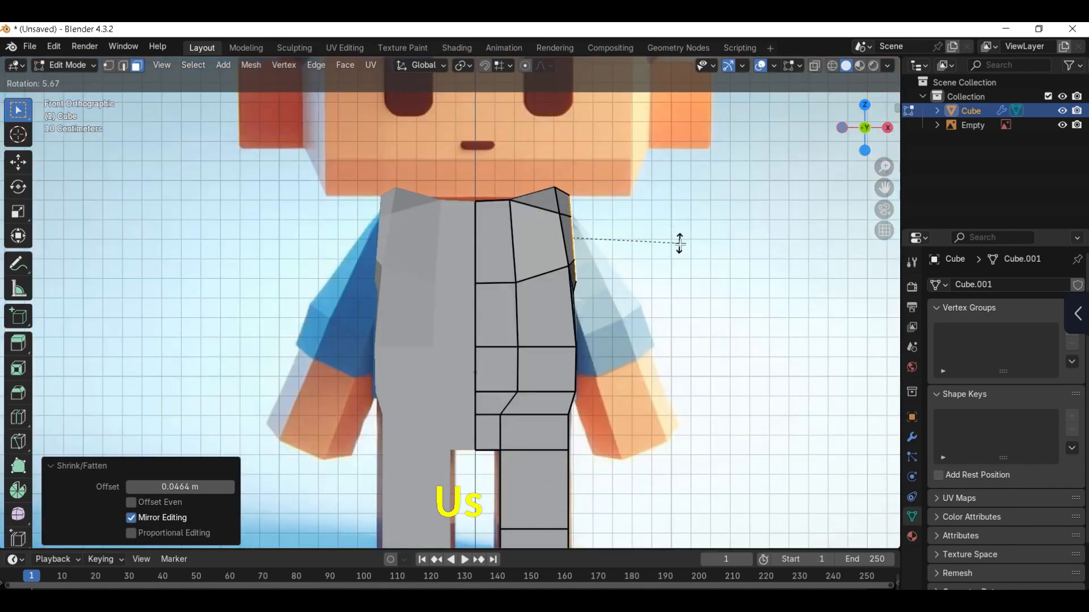
{"action": "left_click", "coordinate": [680, 239]}
Step: Extrude the shoulder faces down to the sleeve's end, rotating and moving them to follow the reference cuff
{"action": "key", "text": "e"}
{"action": "left_click", "coordinate": [648, 291]}
{"action": "key", "text": "r"}
{"action": "left_click", "coordinate": [661, 273]}
{"action": "key", "text": "g"}
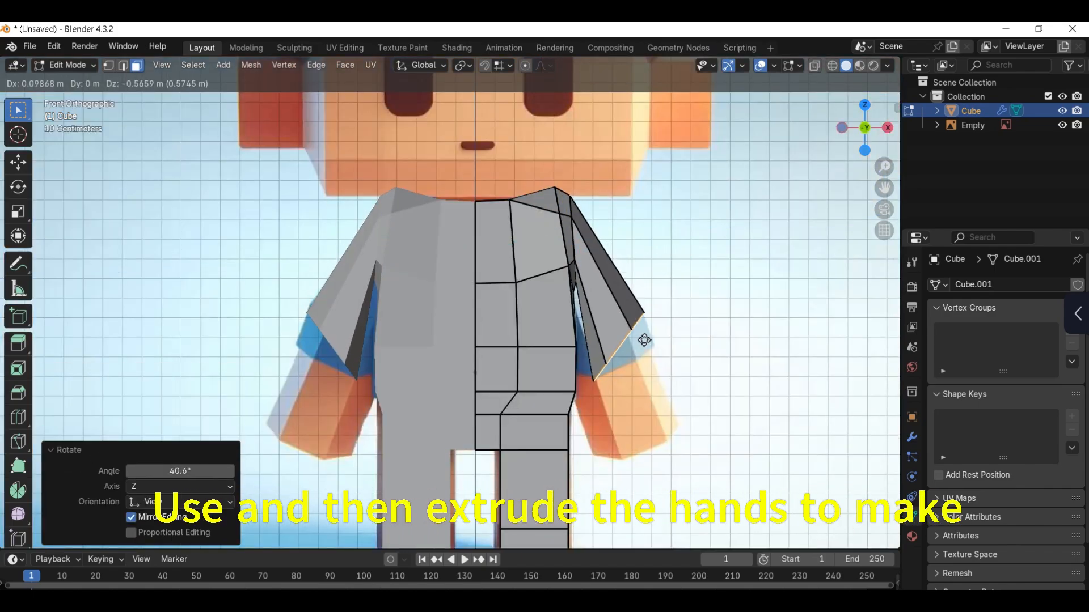
{"action": "left_click", "coordinate": [646, 339]}
{"action": "key", "text": "r"}
{"action": "left_click", "coordinate": [558, 209]}
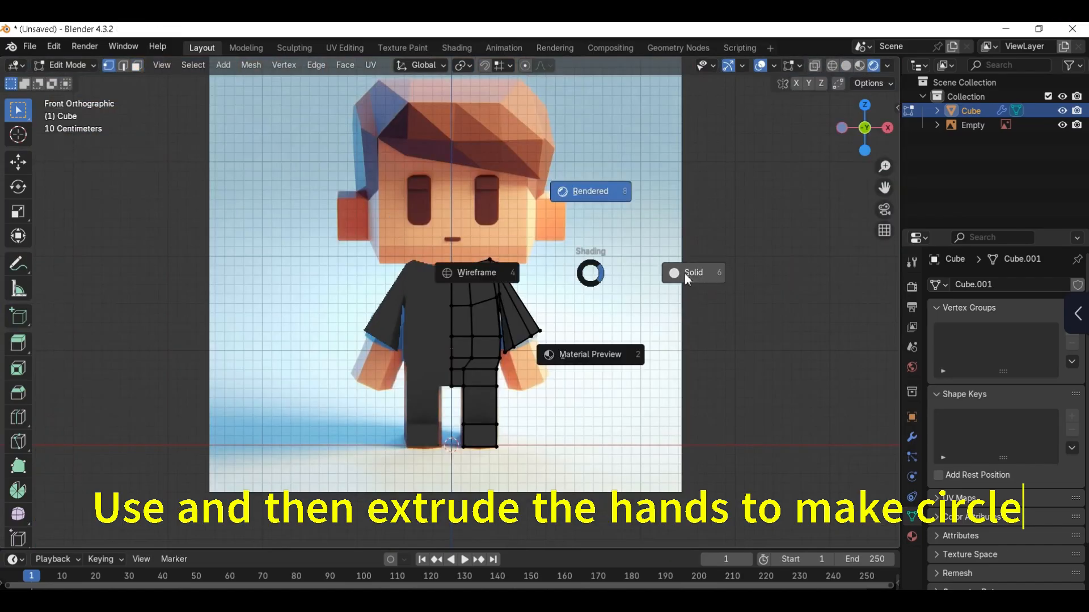
{"action": "left_click", "coordinate": [687, 276]}
Step: Raise the inner top vertices at the collar about 0.035 m along Z
{"action": "scroll", "coordinate": [484, 326], "scroll_direction": "up", "scroll_amount": 6}
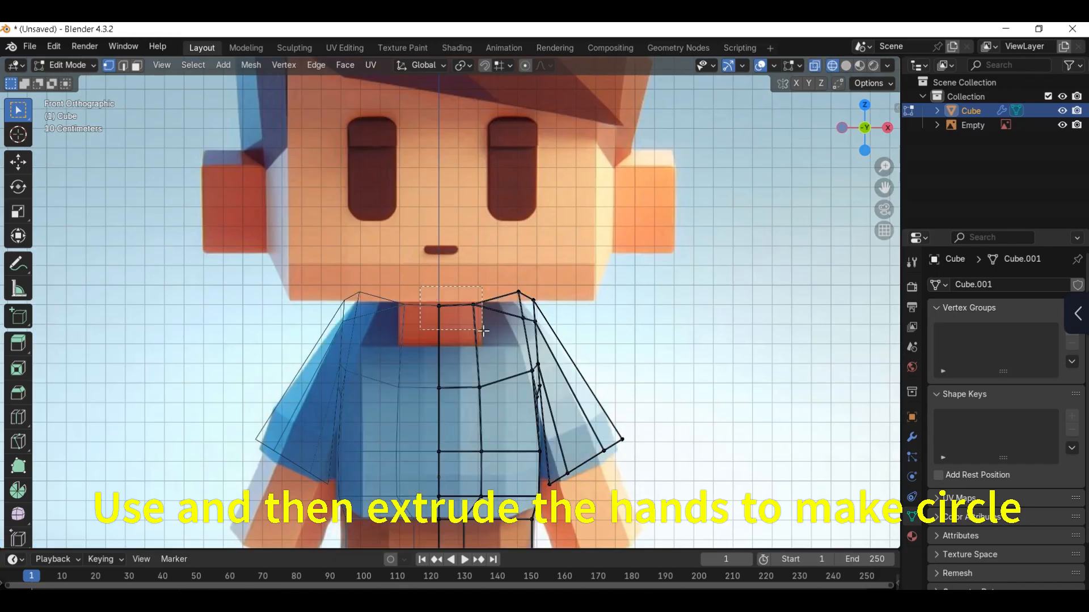
{"action": "key", "text": "g"}
{"action": "key", "text": "z"}
{"action": "left_click", "coordinate": [536, 321]}
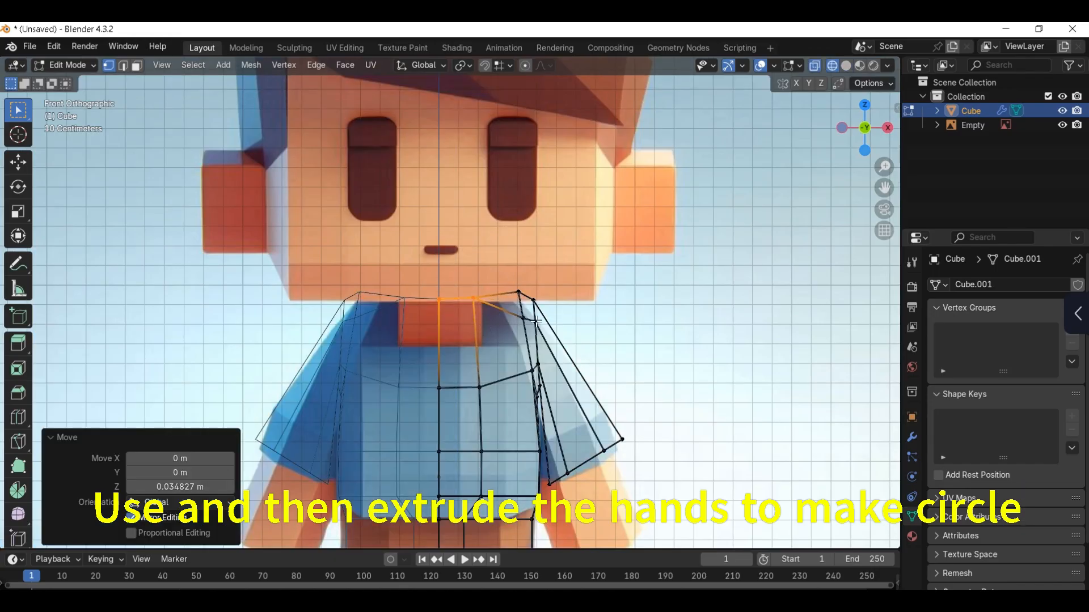
Step: Move the shoulder vertices at the top of the sleeve along Z to follow the reference shoulder line
{"action": "left_click_drag", "start_coordinate": [607, 407], "coordinate": [609, 409]}
{"action": "middle_click_drag", "start_coordinate": [562, 391], "coordinate": [554, 348], "text": "shift"}
{"action": "left_click_drag", "start_coordinate": [498, 231], "coordinate": [562, 347]}
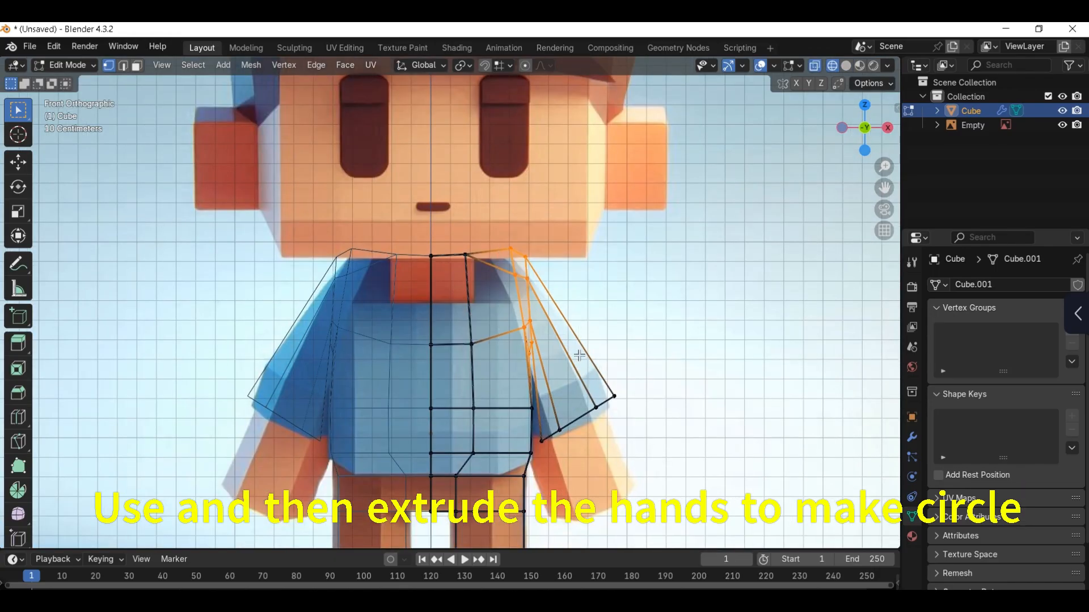
{"action": "key", "text": "g"}
{"action": "key", "text": "z"}
{"action": "left_click", "coordinate": [580, 370]}
Step: Switch the viewport to solid shading and return to Object Mode
{"action": "key", "text": "z"}
{"action": "left_click", "coordinate": [672, 372]}
{"action": "left_click", "coordinate": [626, 335]}
{"action": "key", "text": "Tab"}
{"action": "left_click", "coordinate": [587, 315]}
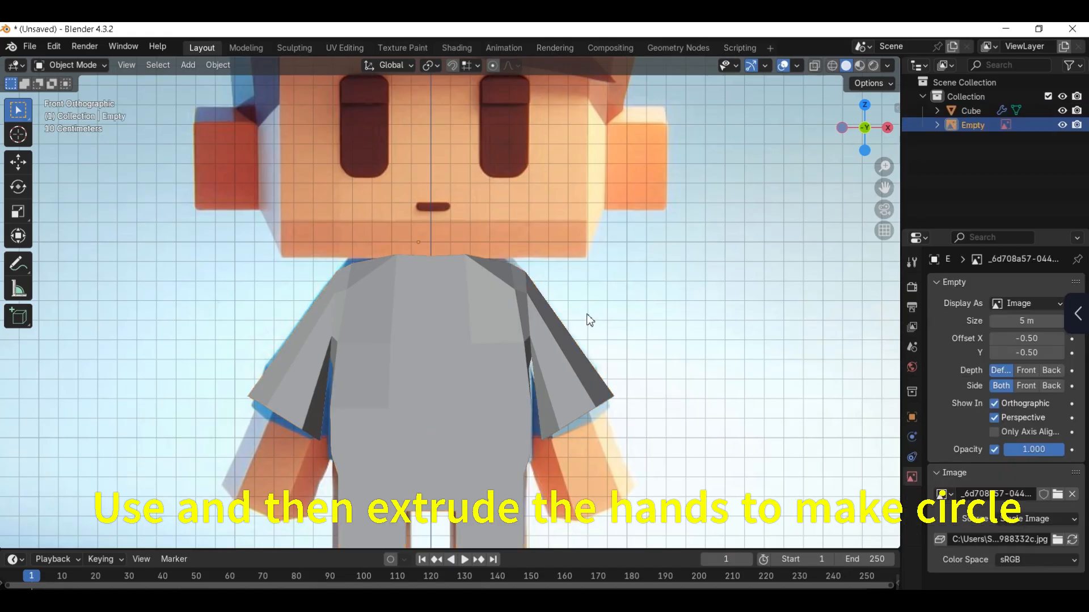
Step: Reopen the body mesh for editing and extrude the faces at the sleeve's end toward the reference hand
{"action": "scroll", "coordinate": [590, 320], "scroll_direction": "down", "scroll_amount": 2}
{"action": "left_click", "coordinate": [555, 316]}
{"action": "key", "text": "Tab"}
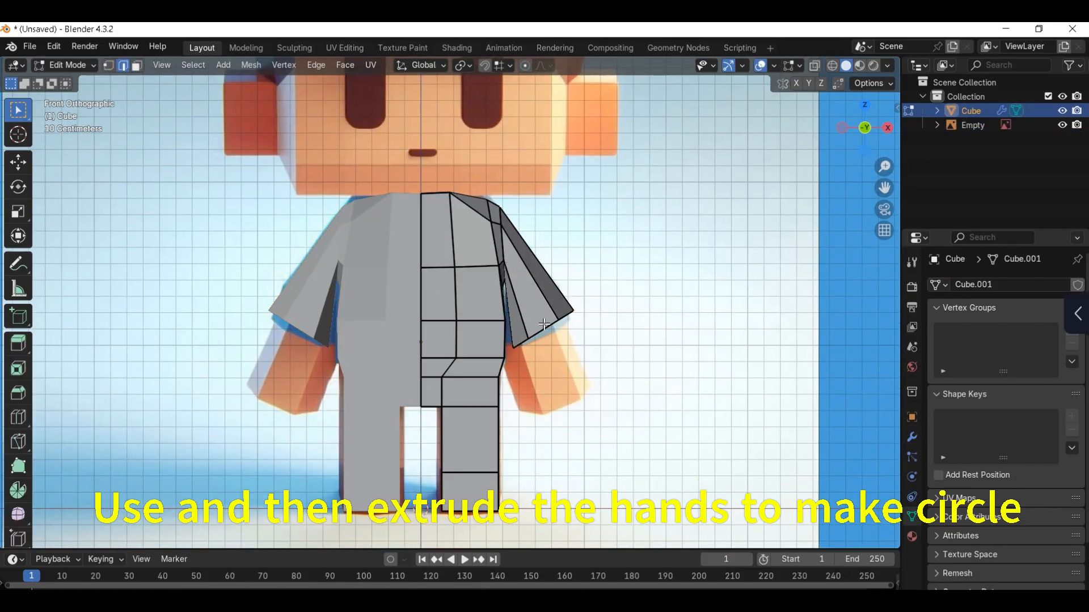
{"action": "mouse_move", "coordinate": [543, 324]}
{"action": "middle_mouse_down"}
{"action": "mouse_move", "coordinate": [554, 332]}
{"action": "mouse_move", "coordinate": [523, 357]}
{"action": "mouse_move", "coordinate": [539, 345]}
{"action": "middle_mouse_up"}
{"action": "left_click", "coordinate": [545, 345]}
{"action": "key", "text": "3"}
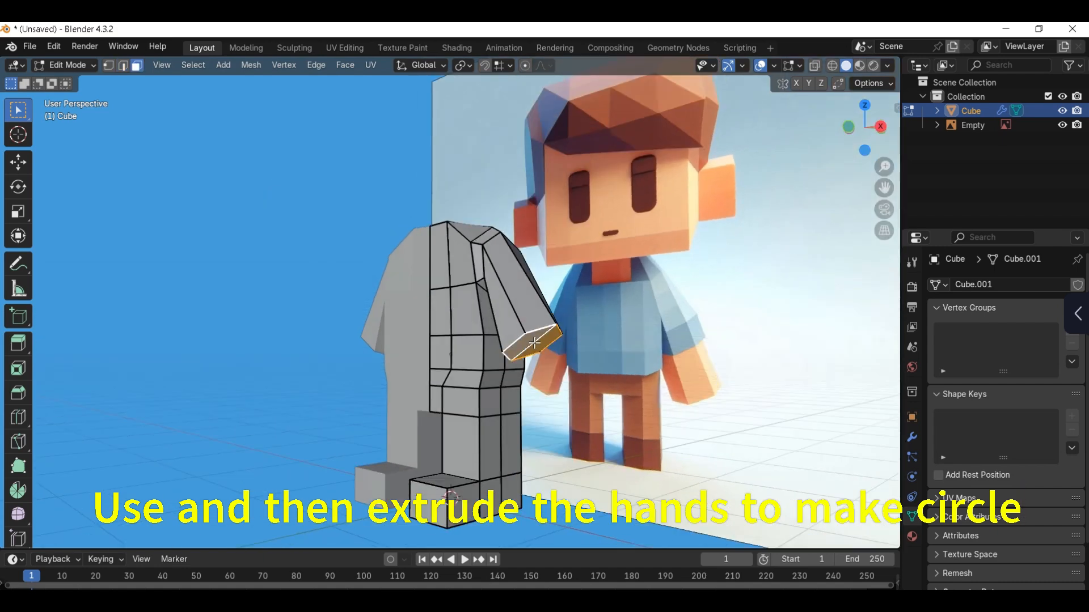
{"action": "key", "text": "KP_1"}
{"action": "key", "text": "e"}
{"action": "left_click", "coordinate": [561, 347]}
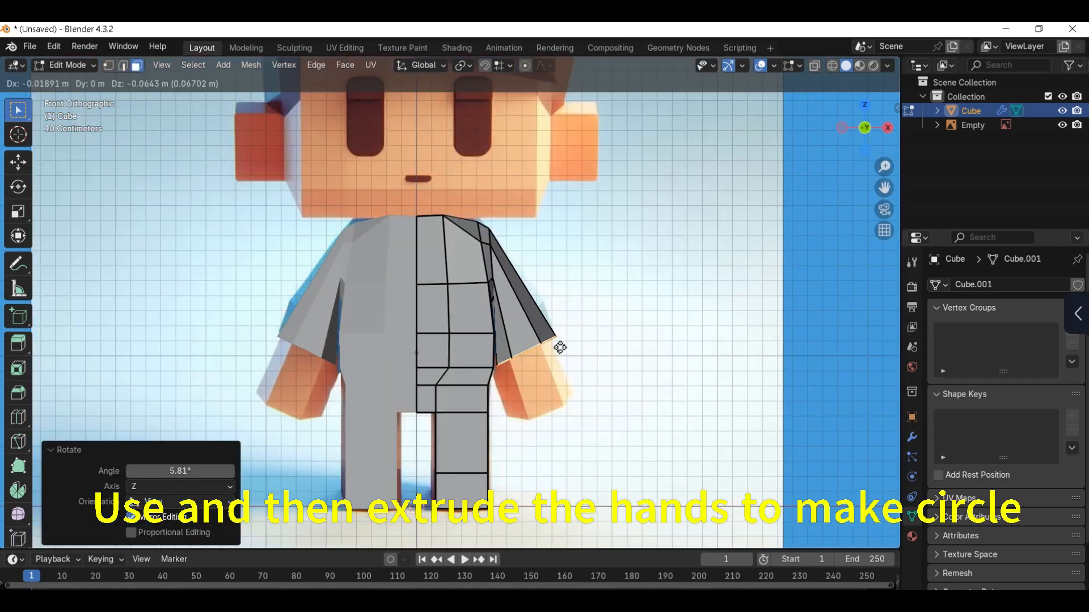
Step: Move the hand's end faces about -0.121 m in X and -0.030 m in Z, and scale them to fit the reference
{"action": "key", "text": "s"}
{"action": "left_click", "coordinate": [614, 400]}
{"action": "key", "text": "g"}
{"action": "left_click", "coordinate": [591, 398]}
{"action": "key", "text": "s"}
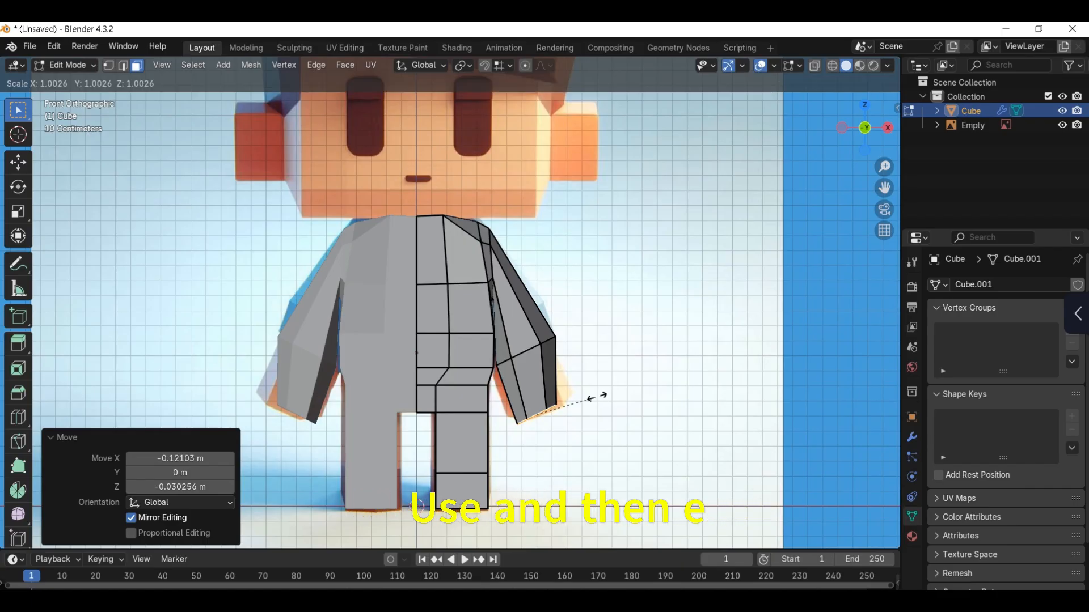
{"action": "left_click", "coordinate": [596, 396]}
Step: Move the edge loop at the sleeve cuff about -0.023 m in X and -0.034 m in Z, and scale it slightly
{"action": "key", "text": "Tab"}
{"action": "left_click", "coordinate": [535, 353]}
{"action": "left_click", "coordinate": [527, 351], "text": "alt"}
{"action": "key", "text": "s"}
{"action": "left_click", "coordinate": [560, 335]}
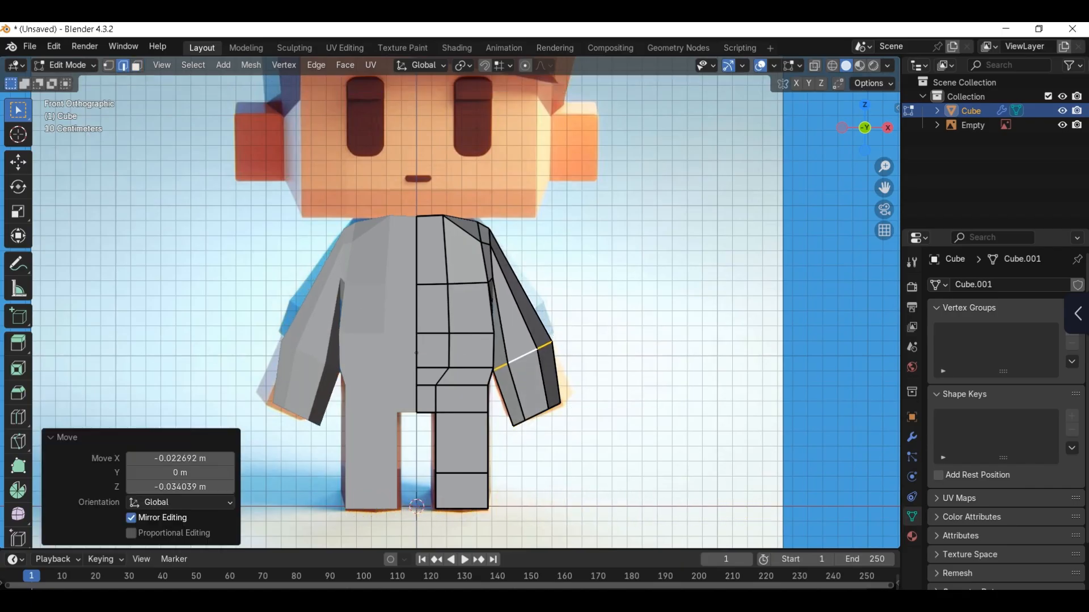
{"action": "key", "text": "s"}
{"action": "left_click", "coordinate": [577, 323]}
Step: Select the vertical edges down the torso's side from armpit to hip and slide them inward across the front
{"action": "middle_click_drag", "start_coordinate": [576, 324], "coordinate": [475, 317]}
{"action": "key", "text": "ctrl+r"}
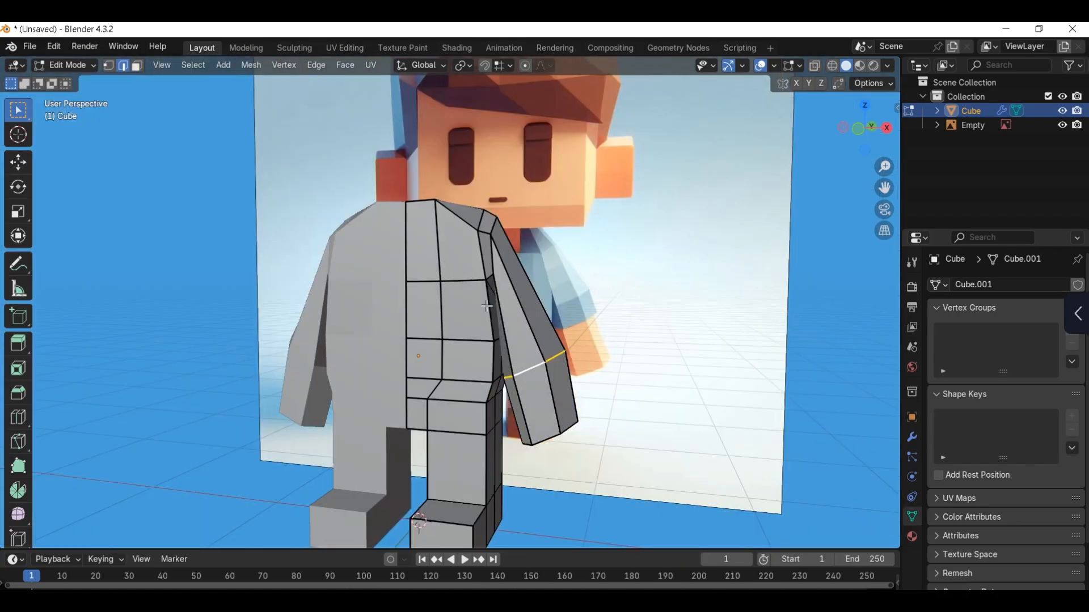
{"action": "left_click", "coordinate": [483, 420], "text": "ctrl"}
{"action": "key", "text": "KP_1"}
{"action": "scroll", "coordinate": [529, 375], "scroll_direction": "up", "scroll_amount": 2}
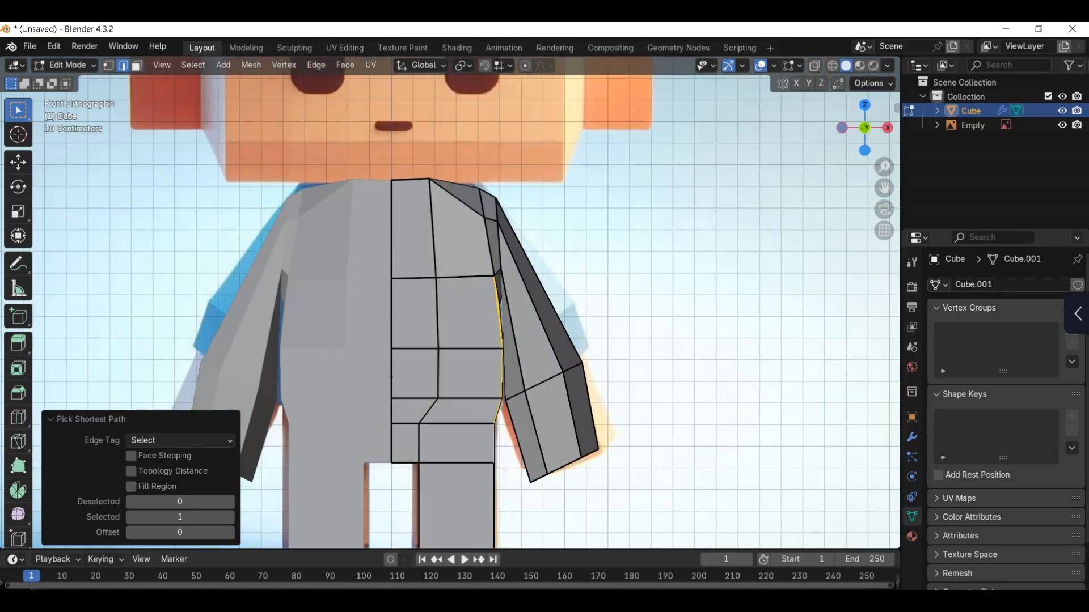
{"action": "key", "text": "g"}
{"action": "key", "text": "g"}
{"action": "left_click", "coordinate": [523, 373]}
Step: Select the outermost vertical edges between the armpit and hip and shift them sideways to adjust the waist
{"action": "left_click", "coordinate": [502, 333]}
{"action": "left_click", "coordinate": [498, 434], "text": "ctrl"}
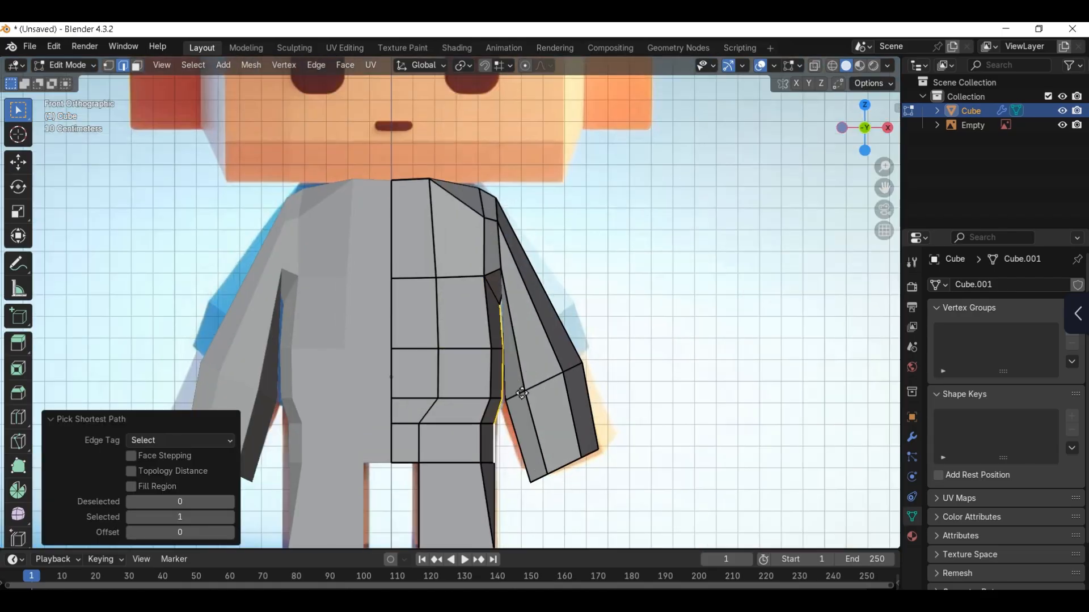
{"action": "key", "text": "g"}
{"action": "key", "text": "x"}
{"action": "left_click", "coordinate": [517, 393]}
{"action": "left_click", "coordinate": [489, 335]}
{"action": "left_click", "coordinate": [480, 453], "text": "ctrl"}
{"action": "key", "text": "g"}
{"action": "key", "text": "g"}
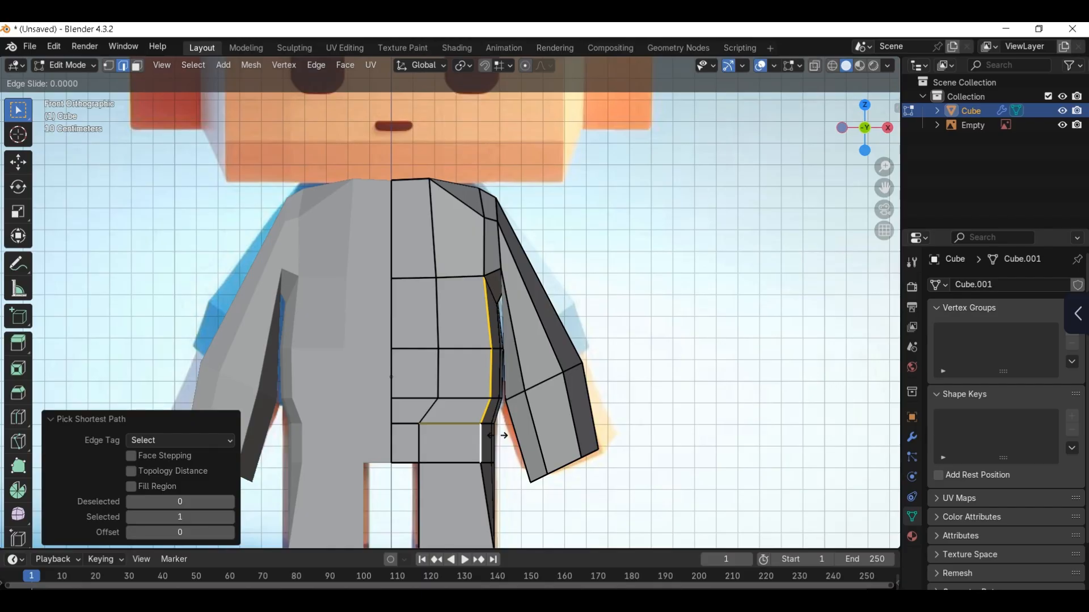
{"action": "right_click", "coordinate": [503, 437]}
Step: Edge-slide the torso's front corner edges between the armpit and hip to refine the waist
{"action": "left_click", "coordinate": [490, 343]}
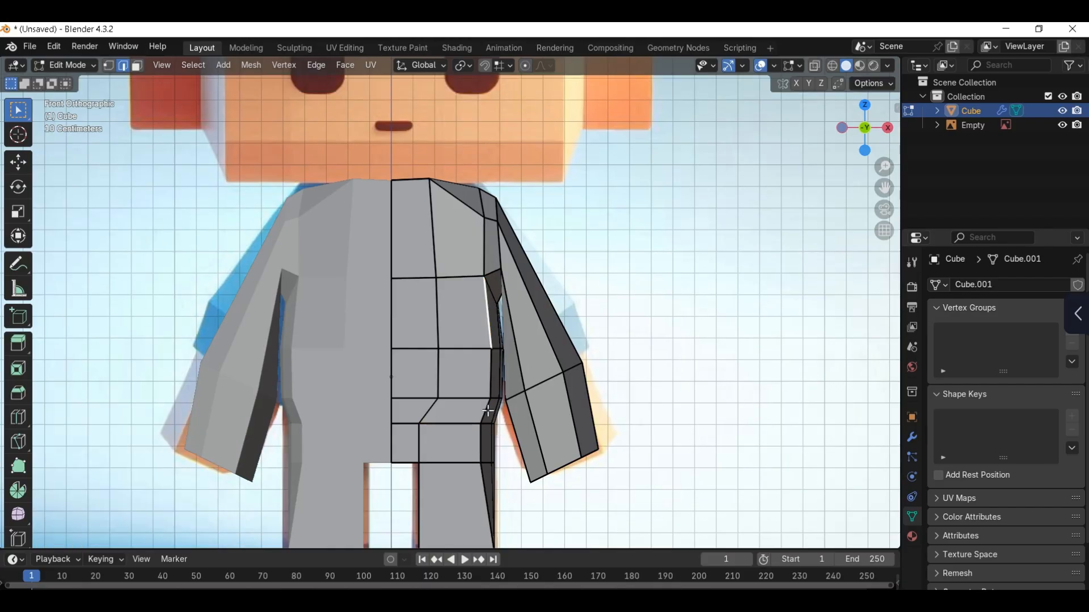
{"action": "key", "text": "g"}
{"action": "key", "text": "g"}
{"action": "left_click", "coordinate": [505, 376]}
{"action": "scroll", "coordinate": [442, 408], "scroll_direction": "down", "scroll_amount": 2}
{"action": "scroll", "coordinate": [438, 301], "scroll_direction": "up", "scroll_amount": 2}
Step: Select the two top faces at the collar and inset them about 0.033 m for the neck
{"action": "left_click", "coordinate": [414, 239]}
{"action": "middle_click_drag", "start_coordinate": [420, 272], "coordinate": [421, 340]}
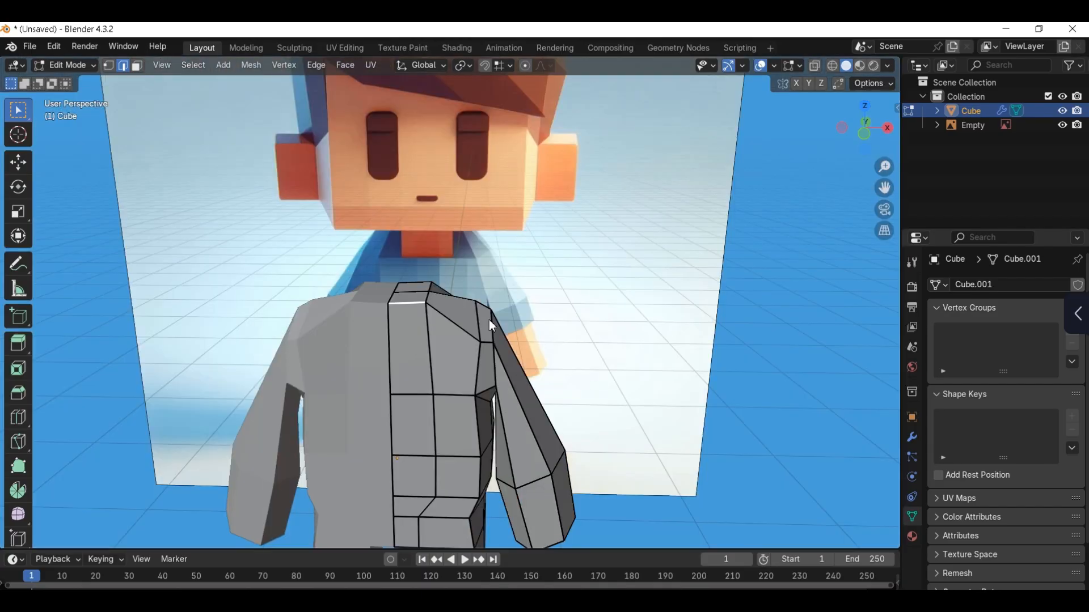
{"action": "left_click", "coordinate": [420, 289]}
{"action": "left_click", "coordinate": [415, 298], "text": "shift"}
{"action": "scroll", "coordinate": [419, 298], "scroll_direction": "up", "scroll_amount": 2}
{"action": "middle_click_drag", "start_coordinate": [423, 300], "coordinate": [406, 347]}
{"action": "key", "text": "i"}
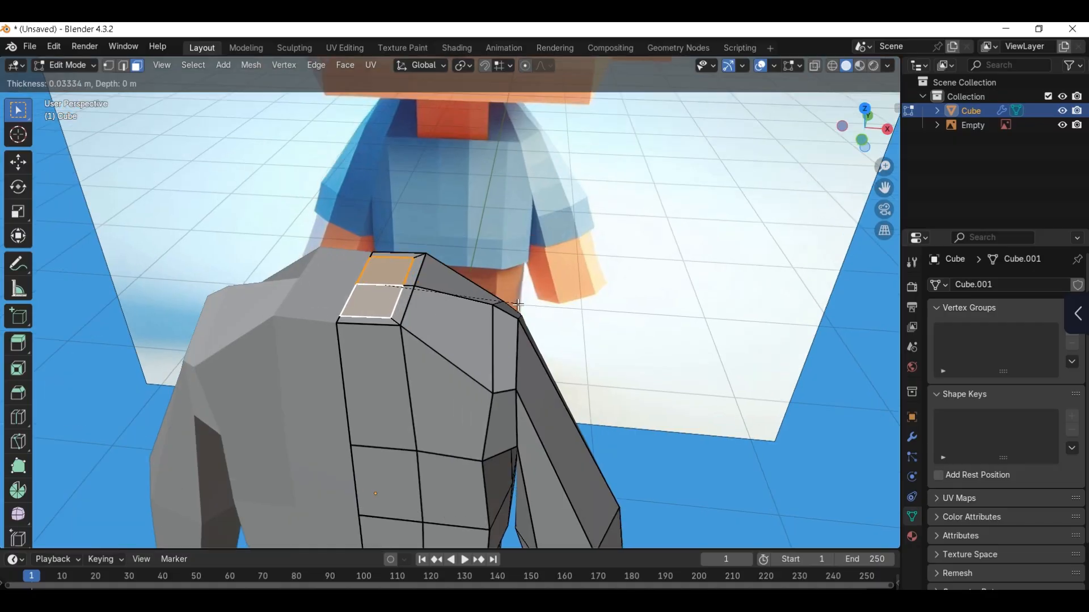
{"action": "left_click", "coordinate": [517, 305]}
Step: Push the inset neck faces outward 0.0134 m with Shrink/Fatten and flatten them by scaling Z to 0
{"action": "key", "text": "alt+s"}
{"action": "left_click", "coordinate": [514, 294]}
{"action": "key", "text": "KP_1"}
{"action": "middle_click_drag", "start_coordinate": [451, 283], "coordinate": [461, 307], "text": "shift"}
{"action": "key", "text": "s"}
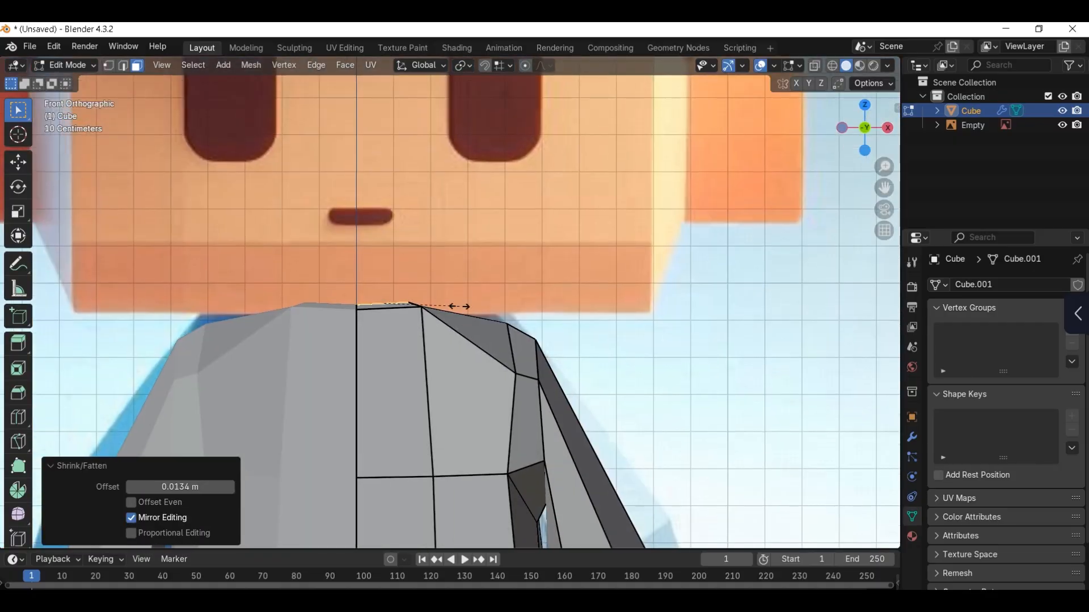
{"action": "key", "text": "z"}
{"action": "left_click", "coordinate": [462, 307]}
Step: Extrude the neck faces upward into a tall column, raising the top along Z to the reference hairline
{"action": "scroll", "coordinate": [461, 307], "scroll_direction": "down", "scroll_amount": 2}
{"action": "key", "text": "e"}
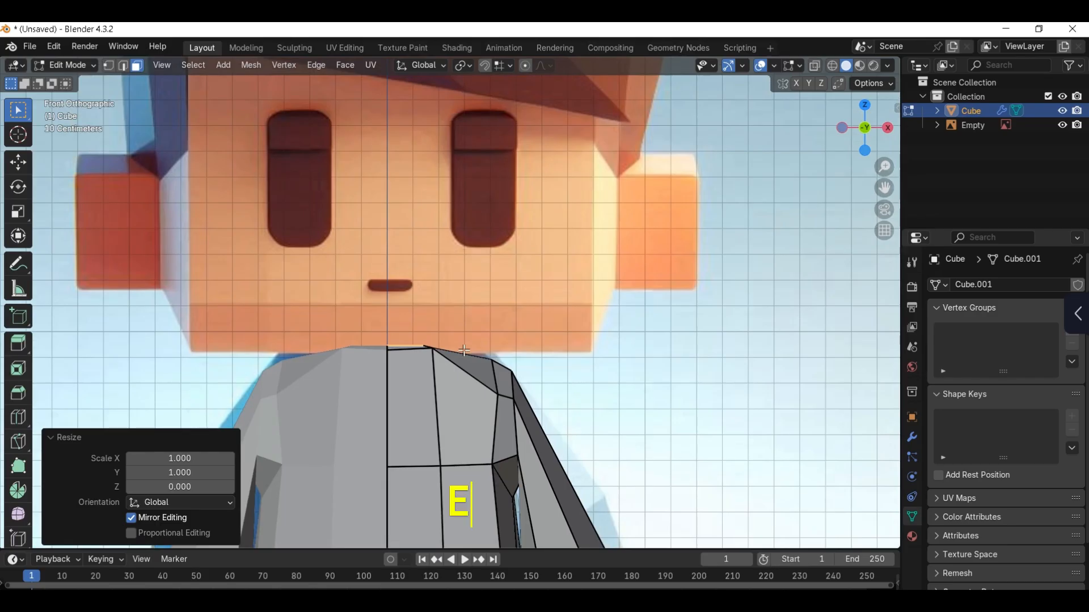
{"action": "key", "text": "e"}
{"action": "left_click", "coordinate": [489, 190]}
{"action": "scroll", "coordinate": [488, 189], "scroll_direction": "down", "scroll_amount": 2}
{"action": "middle_click_drag", "start_coordinate": [488, 190], "coordinate": [489, 267], "text": "shift"}
{"action": "key", "text": "g"}
{"action": "key", "text": "z"}
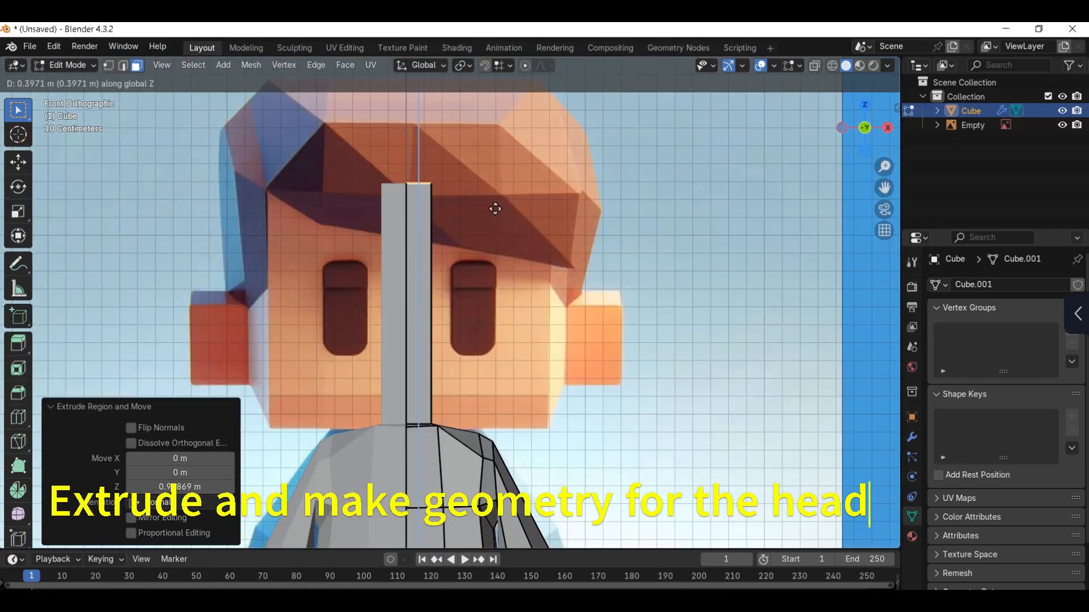
{"action": "left_click", "coordinate": [496, 208]}
Step: Add a horizontal loop cut to the column just above the neck base, with a slide factor of 0.961
{"action": "middle_click_drag", "start_coordinate": [572, 256], "coordinate": [498, 242]}
{"action": "key", "text": "ctrl+r"}
{"action": "left_click", "coordinate": [423, 411]}
{"action": "left_click", "coordinate": [422, 537]}
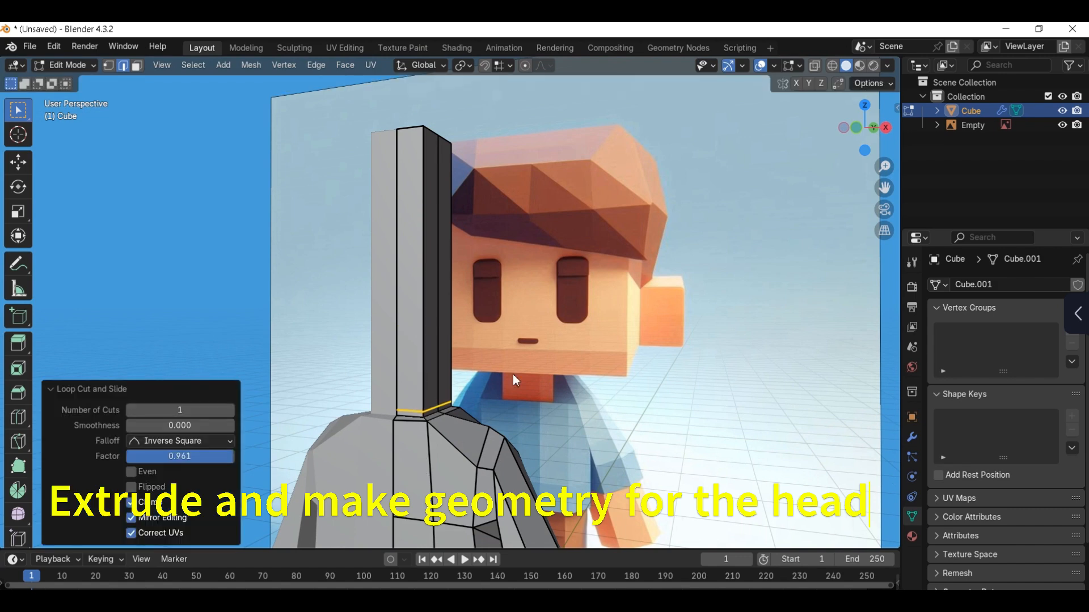
Step: Extrude the column's side faces out to the reference face's edge, then extrude about 0.11 m more and scale the end to 0.859
{"action": "key", "text": "3"}
{"action": "left_click", "coordinate": [442, 324]}
{"action": "key", "text": "KP_1"}
{"action": "key", "text": "e"}
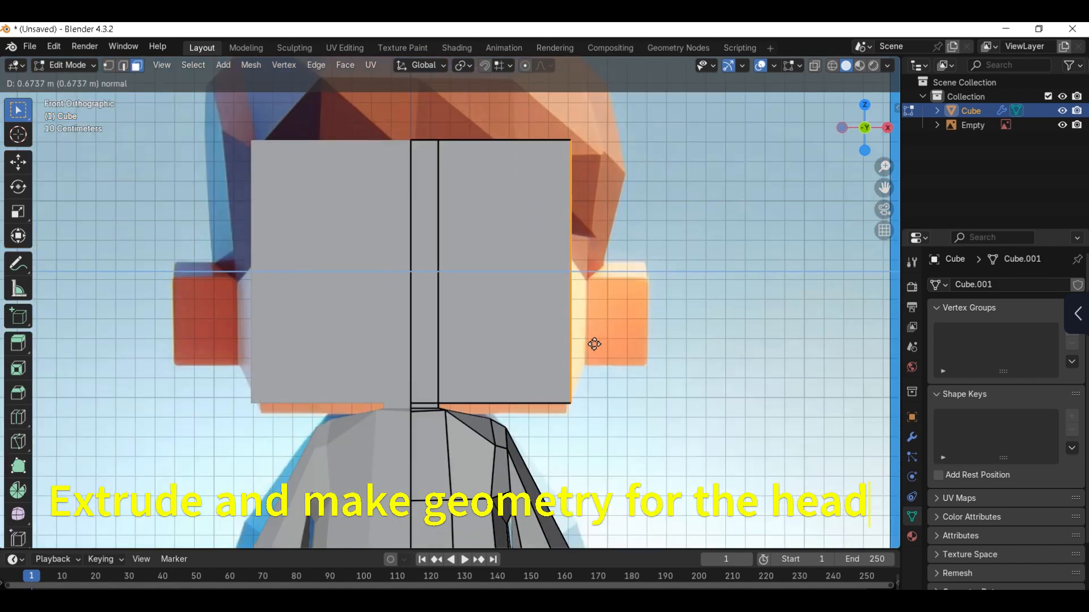
{"action": "left_click", "coordinate": [598, 342]}
{"action": "key", "text": "e"}
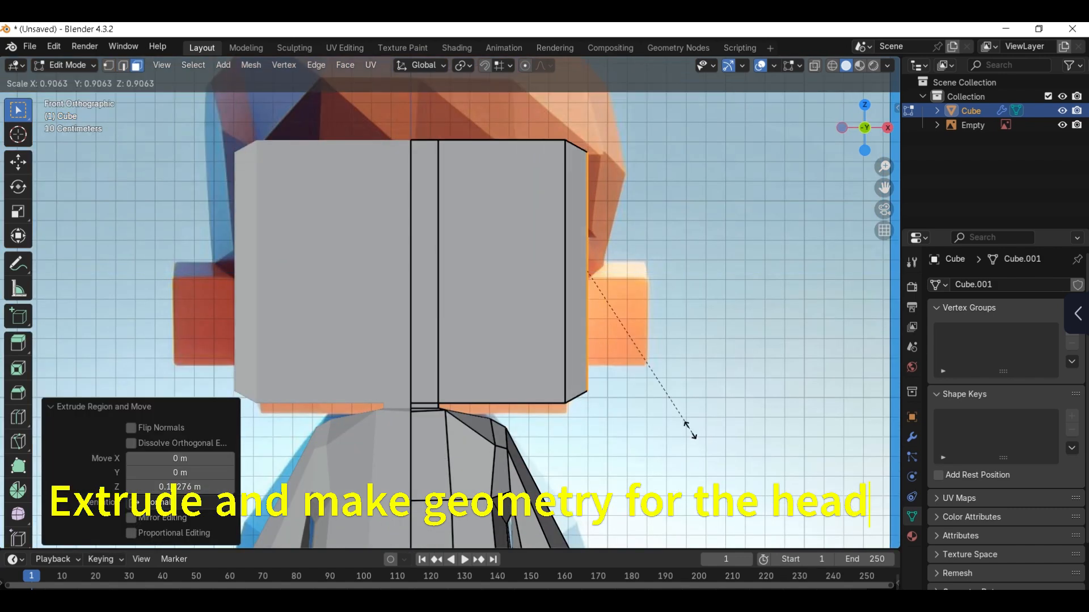
{"action": "left_click", "coordinate": [648, 393]}
Step: Move the head's underside faces along Z to line up with the reference chin
{"action": "middle_click_drag", "start_coordinate": [558, 381], "coordinate": [530, 389]}
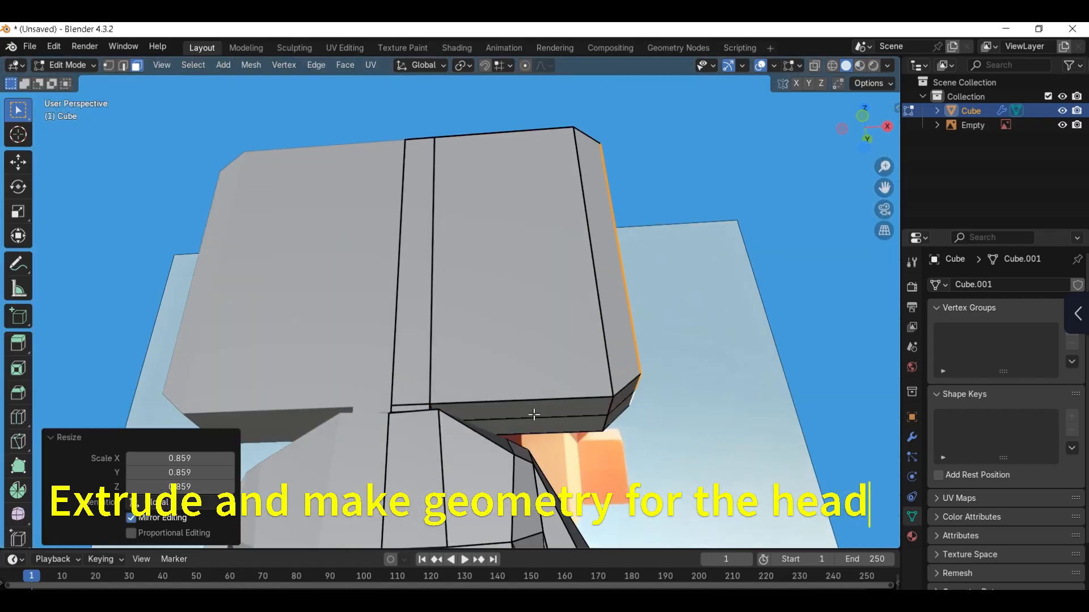
{"action": "key", "text": "KP_1"}
{"action": "key", "text": "e"}
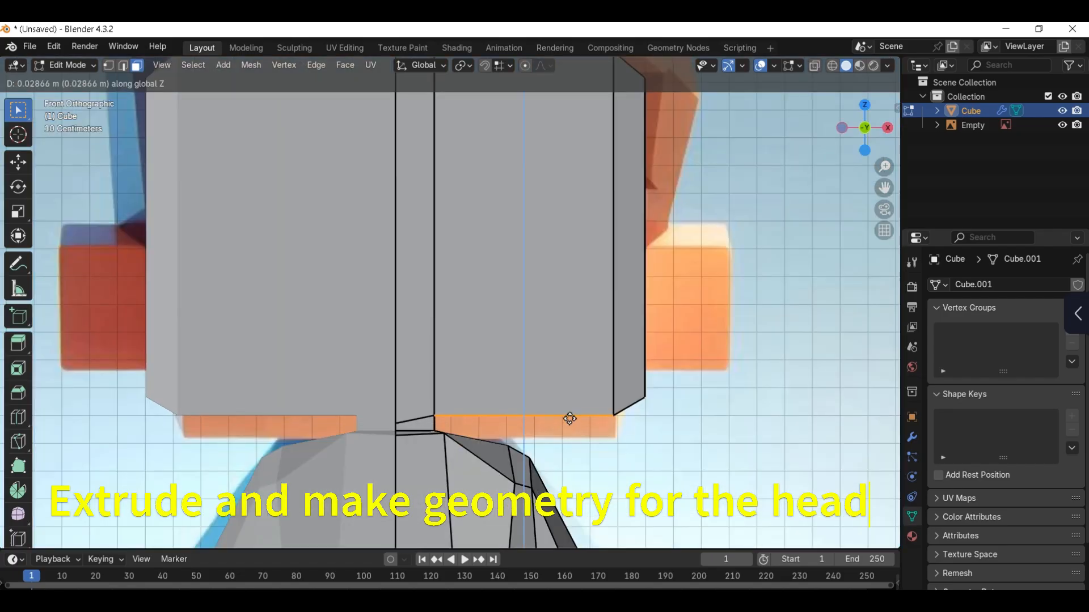
{"action": "left_click", "coordinate": [573, 433]}
Step: Select the head's front faces and extrude them forward to give the face depth
{"action": "middle_click_drag", "start_coordinate": [572, 433], "coordinate": [504, 354]}
{"action": "left_click", "coordinate": [436, 363]}
{"action": "left_click", "coordinate": [496, 367], "text": "shift"}
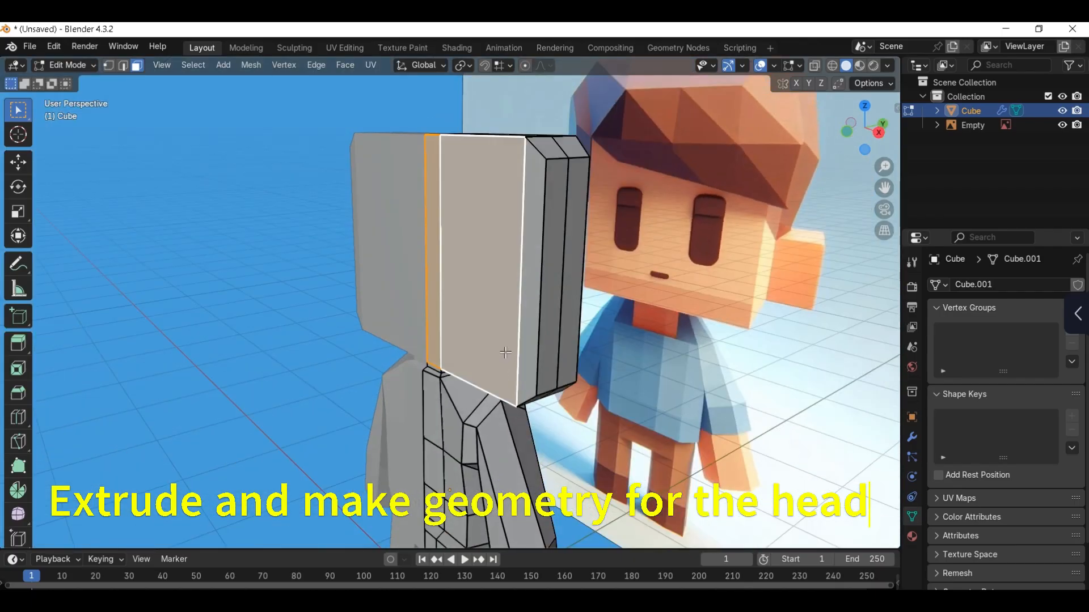
{"action": "key", "text": "KP_1"}
{"action": "key", "text": "e"}
{"action": "left_click", "coordinate": [426, 345]}
Step: Select the whole mesh and merge its overlapping vertices by distance
{"action": "mouse_move", "coordinate": [425, 345]}
{"action": "middle_mouse_down"}
{"action": "mouse_move", "coordinate": [515, 322]}
{"action": "mouse_move", "coordinate": [432, 346]}
{"action": "middle_mouse_up"}
{"action": "key", "text": "a"}
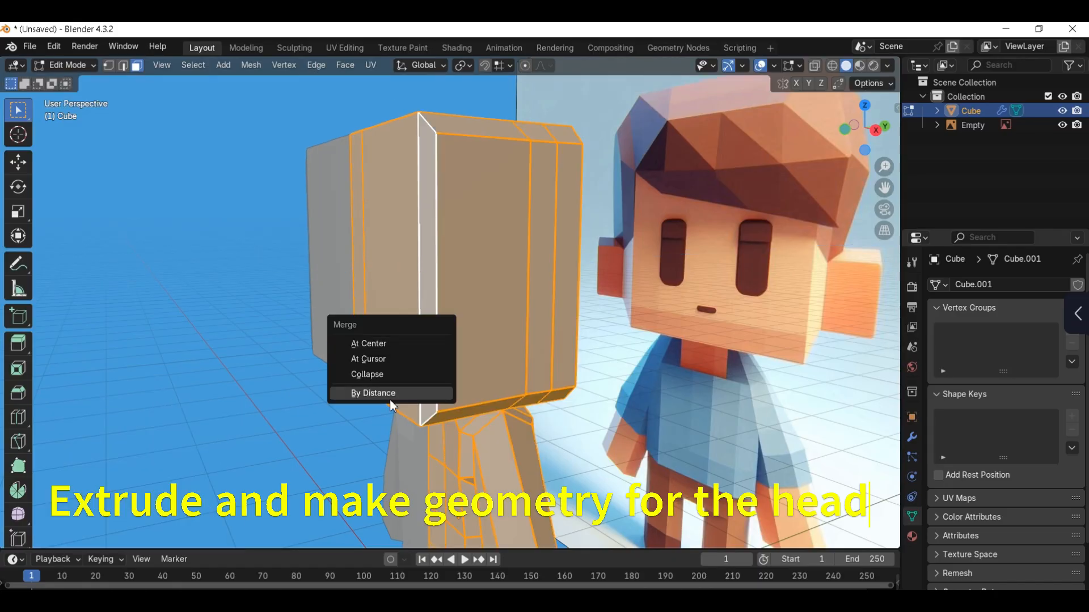
{"action": "left_click", "coordinate": [390, 399]}
Step: Extrude the head's back faces about 0.16 m, then move them about 0.122 m further along Y
{"action": "middle_click_drag", "start_coordinate": [575, 317], "coordinate": [498, 306]}
{"action": "left_click", "coordinate": [519, 286]}
{"action": "left_click", "coordinate": [476, 288], "text": "ctrl"}
{"action": "key", "text": "e"}
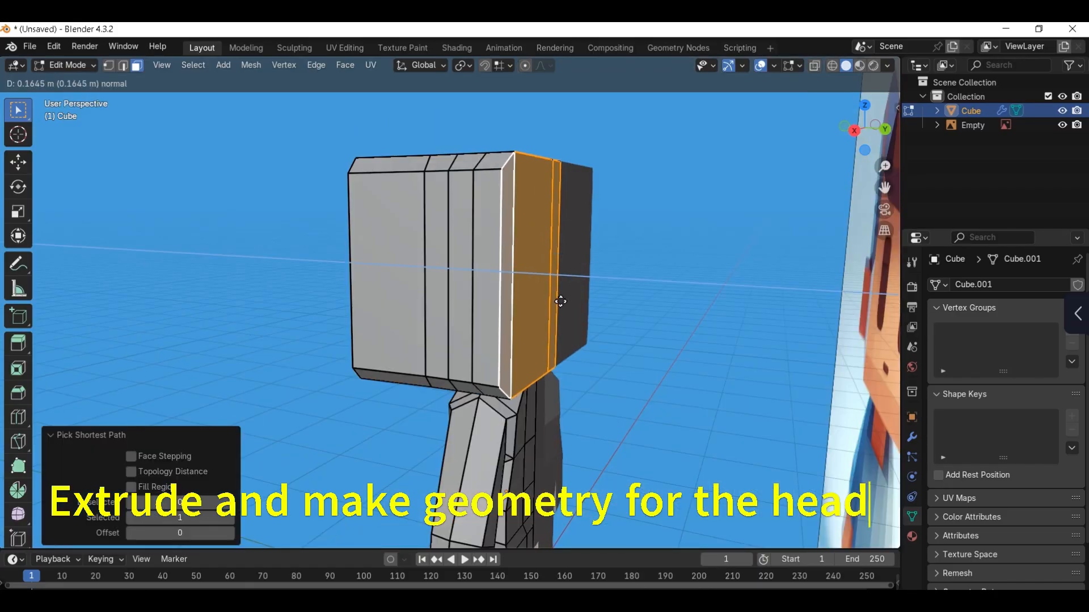
{"action": "left_click", "coordinate": [560, 301]}
{"action": "key", "text": "KP_3"}
{"action": "key", "text": "g"}
{"action": "key", "text": "y"}
{"action": "left_click", "coordinate": [599, 311]}
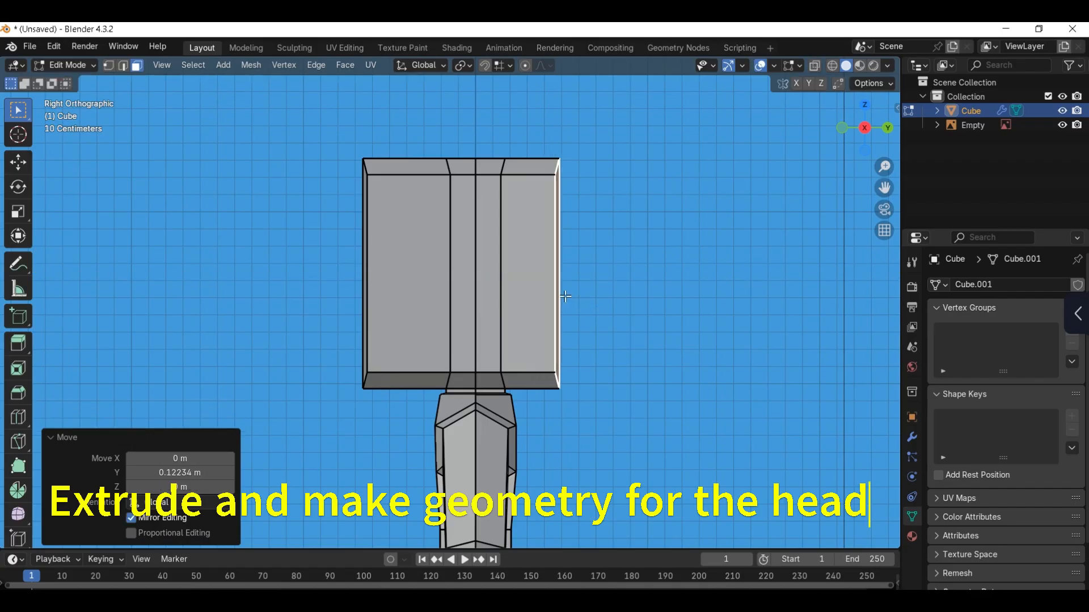
Step: Add a horizontal loop cut around the middle of the head and move it up and slightly backward
{"action": "key", "text": "ctrl+r"}
{"action": "left_click", "coordinate": [549, 288]}
{"action": "left_click", "coordinate": [593, 290]}
{"action": "key", "text": "g"}
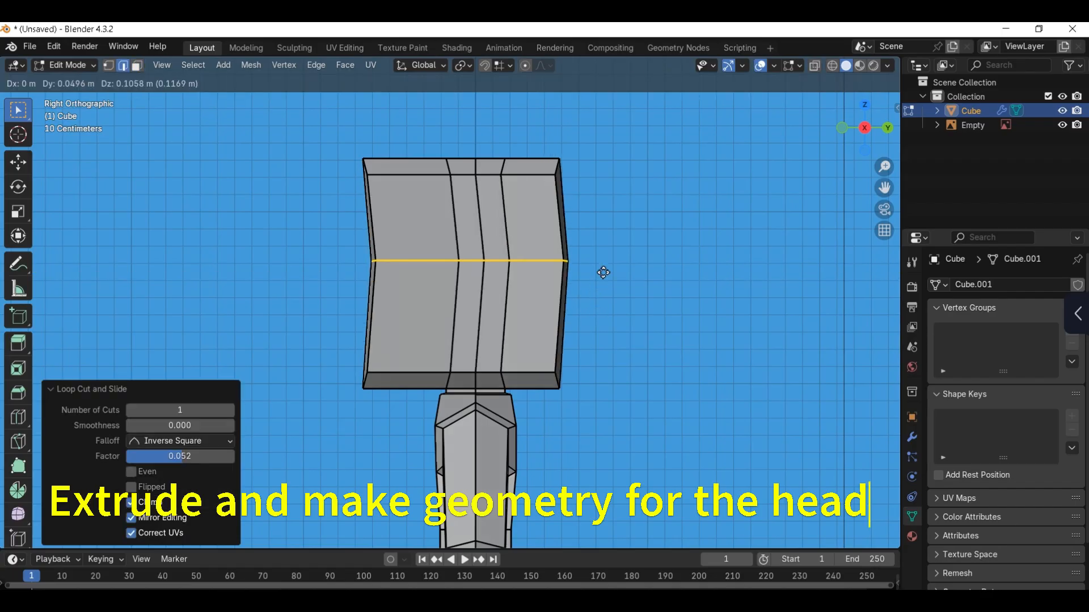
{"action": "left_click", "coordinate": [601, 260]}
Step: Turn on X-ray and move the middle edge of the face forward and down in side view
{"action": "key", "text": "alt+z"}
{"action": "left_click", "coordinate": [370, 249]}
{"action": "key", "text": "g"}
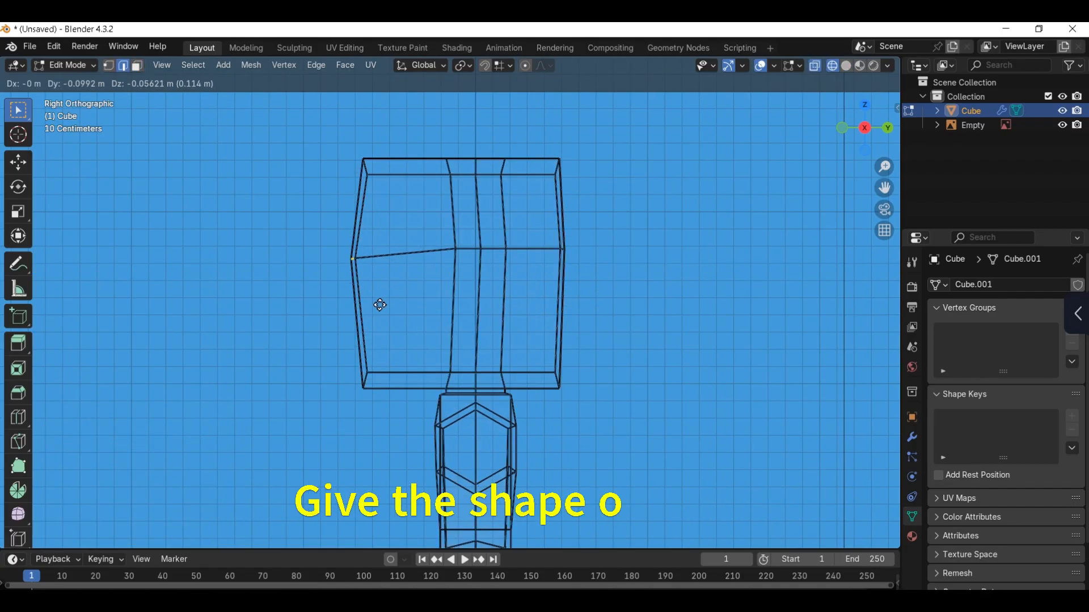
{"action": "left_click", "coordinate": [369, 320]}
Step: Pull the face's lower chin corner and upper forehead corner inward to round the front profile
{"action": "left_click", "coordinate": [364, 382]}
{"action": "key", "text": "g"}
{"action": "left_click", "coordinate": [383, 385]}
{"action": "left_click", "coordinate": [365, 167]}
{"action": "key", "text": "g"}
{"action": "left_click", "coordinate": [378, 183]}
Step: Move the head's upper back corner outward and down, and its middle back edge outward and down
{"action": "left_click", "coordinate": [563, 169]}
{"action": "key", "text": "g"}
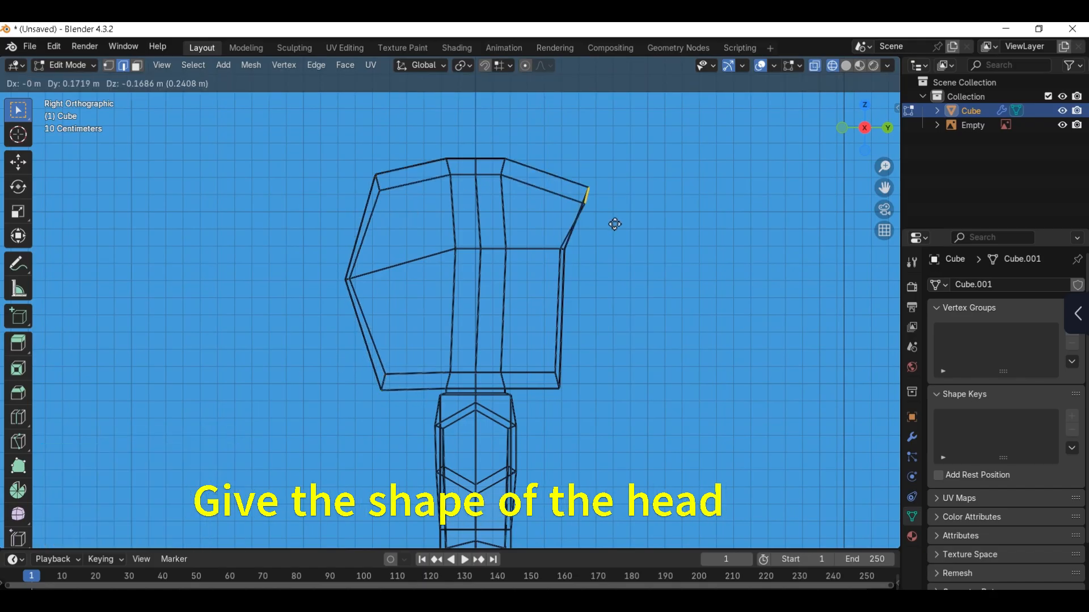
{"action": "left_click", "coordinate": [615, 223]}
{"action": "left_click", "coordinate": [564, 249]}
{"action": "key", "text": "g"}
{"action": "left_click", "coordinate": [602, 281]}
Step: Nudge the head's upper back corner about -0.023 m in Y and 0.013 m in Z
{"action": "left_click_drag", "start_coordinate": [646, 297], "coordinate": [648, 298]}
{"action": "key", "text": "g"}
{"action": "left_click", "coordinate": [639, 291]}
{"action": "left_click_drag", "start_coordinate": [563, 166], "coordinate": [608, 220]}
Step: Round the crown by moving its back and middle edges up and backward and its front edge forward and down
{"action": "key", "text": "g"}
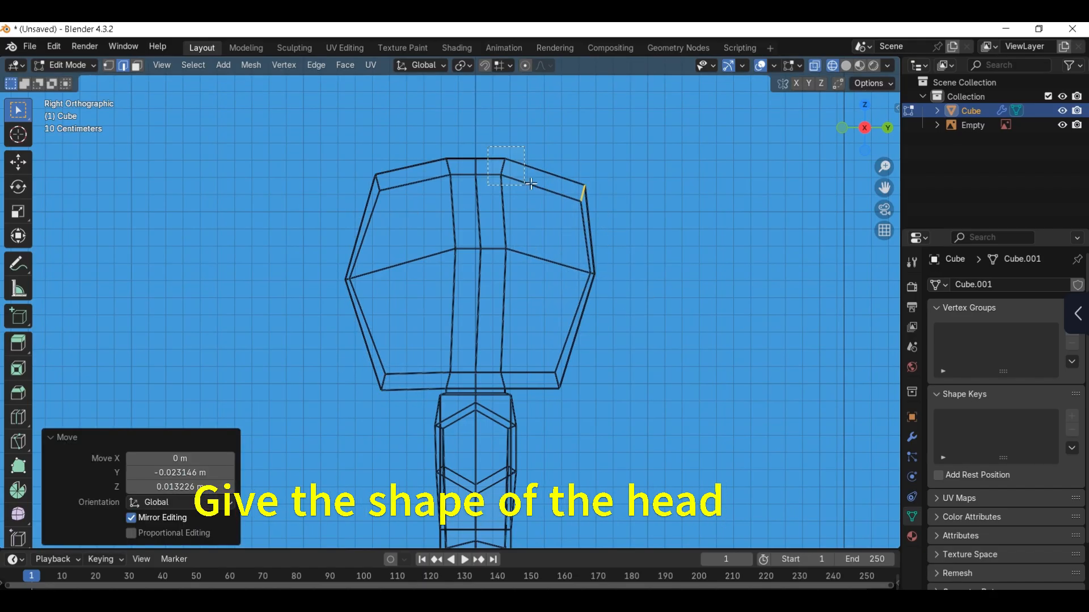
{"action": "left_click_drag", "start_coordinate": [530, 184], "coordinate": [535, 185]}
{"action": "key", "text": "g"}
{"action": "left_click", "coordinate": [543, 178]}
{"action": "left_click_drag", "start_coordinate": [462, 147], "coordinate": [484, 196]}
{"action": "key", "text": "g"}
{"action": "left_click", "coordinate": [489, 187]}
{"action": "left_click_drag", "start_coordinate": [426, 151], "coordinate": [455, 193]}
Step: Lower the three inner vertices of the head's horizontal loop and spread the front and back ones outward
{"action": "key", "text": "g"}
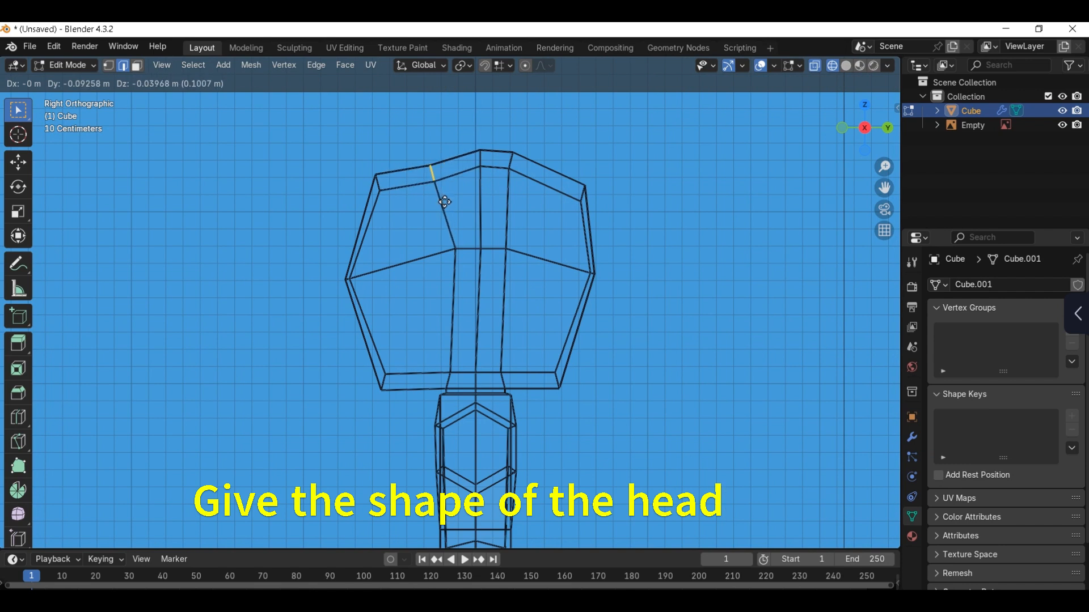
{"action": "left_click", "coordinate": [444, 202]}
{"action": "left_click", "coordinate": [455, 249]}
{"action": "key", "text": "g"}
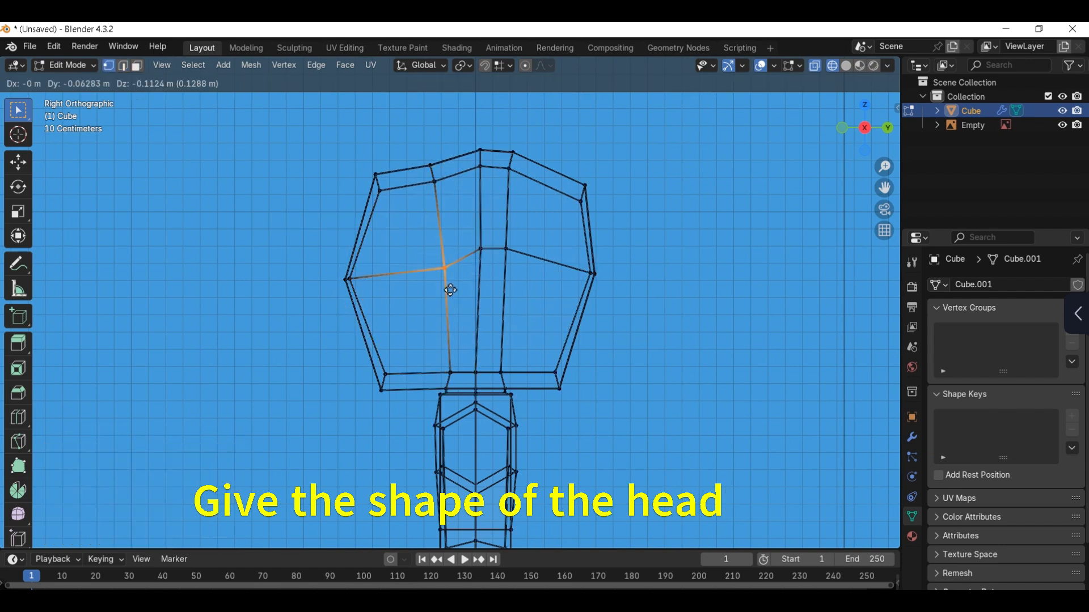
{"action": "left_click", "coordinate": [446, 294]}
{"action": "left_click_drag", "start_coordinate": [468, 241], "coordinate": [523, 269]}
{"action": "key", "text": "g"}
{"action": "left_click", "coordinate": [490, 284]}
Step: Move the head's inner back vertices forward, the middle one about -0.036 m in Y, and the inner front vertex about 0.03 m in Y
{"action": "key", "text": "g"}
{"action": "left_click", "coordinate": [534, 284]}
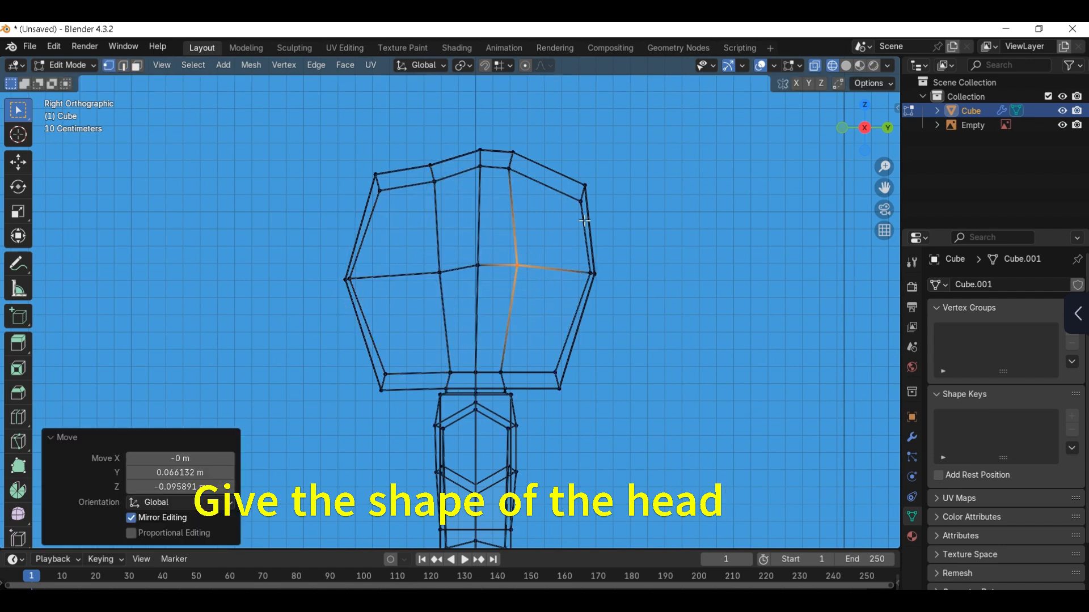
{"action": "left_click", "coordinate": [585, 212]}
{"action": "key", "text": "g"}
{"action": "left_click", "coordinate": [571, 219]}
{"action": "left_click", "coordinate": [589, 277]}
{"action": "key", "text": "g"}
{"action": "left_click", "coordinate": [582, 275]}
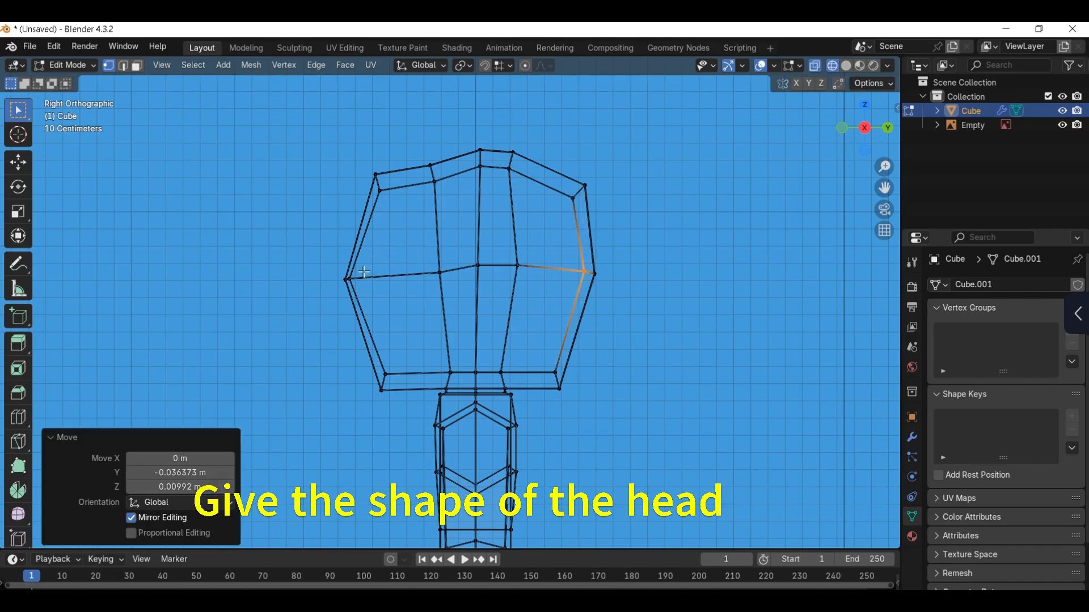
{"action": "left_click", "coordinate": [359, 283]}
{"action": "left_click", "coordinate": [376, 296]}
{"action": "key", "text": "shift+z"}
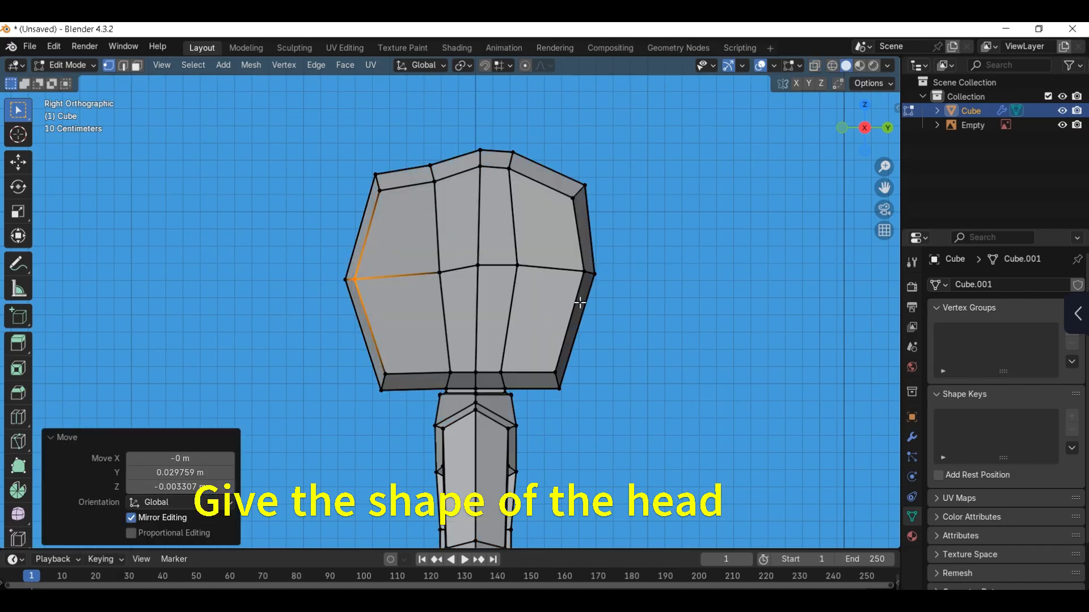
Step: Raise the edge loop across the head's crown about 0.05 m in Z
{"action": "key", "text": "Tab"}
{"action": "scroll", "coordinate": [560, 244], "scroll_direction": "down", "scroll_amount": 3}
{"action": "key", "text": "KP_1"}
{"action": "scroll", "coordinate": [553, 290], "scroll_direction": "up", "scroll_amount": 3}
{"action": "middle_click_drag", "start_coordinate": [543, 262], "coordinate": [514, 290]}
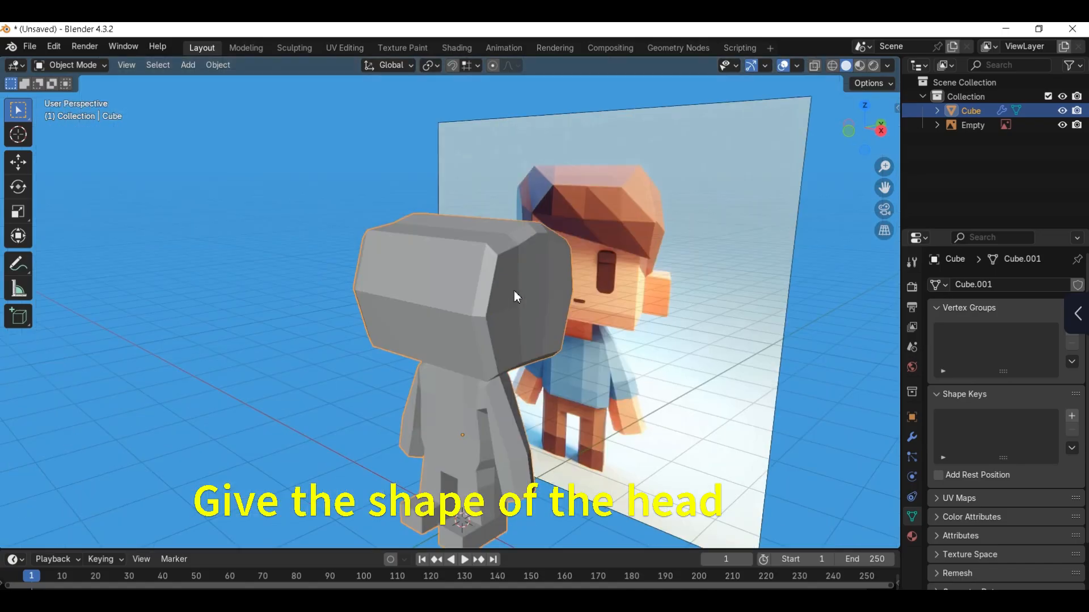
{"action": "key", "text": "Tab"}
{"action": "key", "text": "KP_1"}
{"action": "key", "text": "g"}
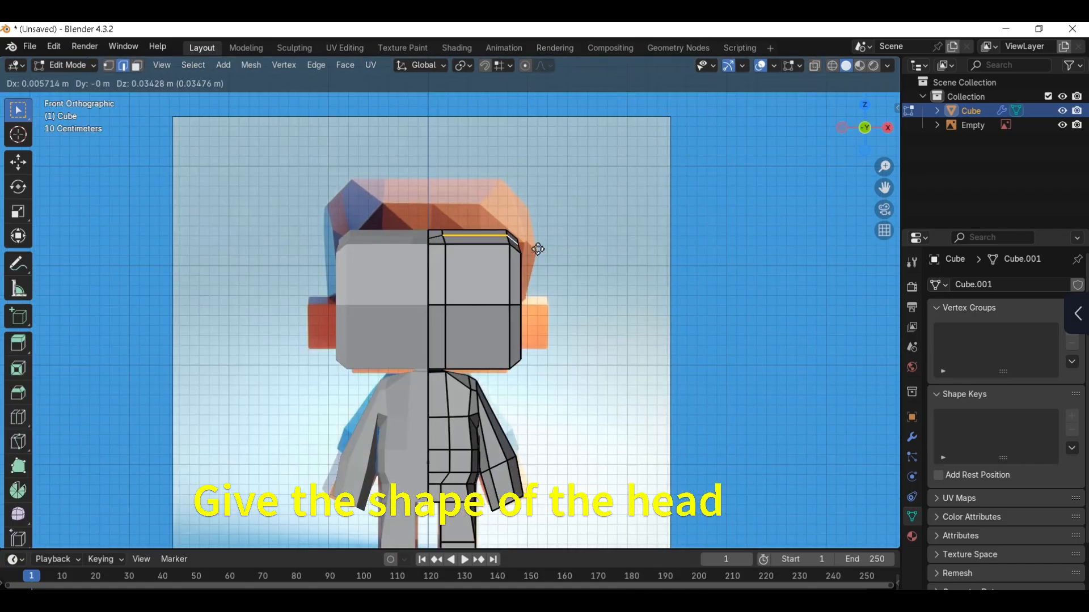
{"action": "right_click", "coordinate": [533, 246]}
{"action": "scroll", "coordinate": [465, 255], "scroll_direction": "up", "scroll_amount": 2}
{"action": "key", "text": "g"}
{"action": "key", "text": "z"}
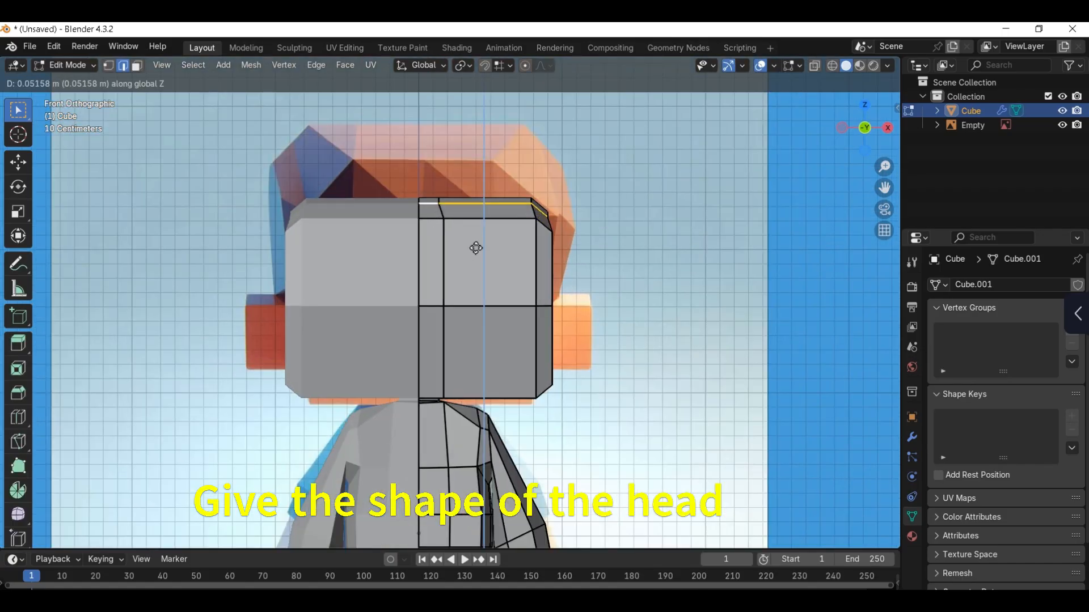
{"action": "left_click", "coordinate": [476, 247]}
{"action": "key", "text": "Tab"}
Step: Move the vertical face strip at the head's front side corner along X
{"action": "left_click", "coordinate": [535, 223]}
{"action": "scroll", "coordinate": [561, 284], "scroll_direction": "down", "scroll_amount": 2}
{"action": "key", "text": "Tab"}
{"action": "key", "text": "Tab"}
{"action": "left_click", "coordinate": [558, 308]}
{"action": "middle_click_drag", "start_coordinate": [558, 308], "coordinate": [391, 335]}
{"action": "left_click", "coordinate": [417, 259]}
{"action": "key", "text": "Tab"}
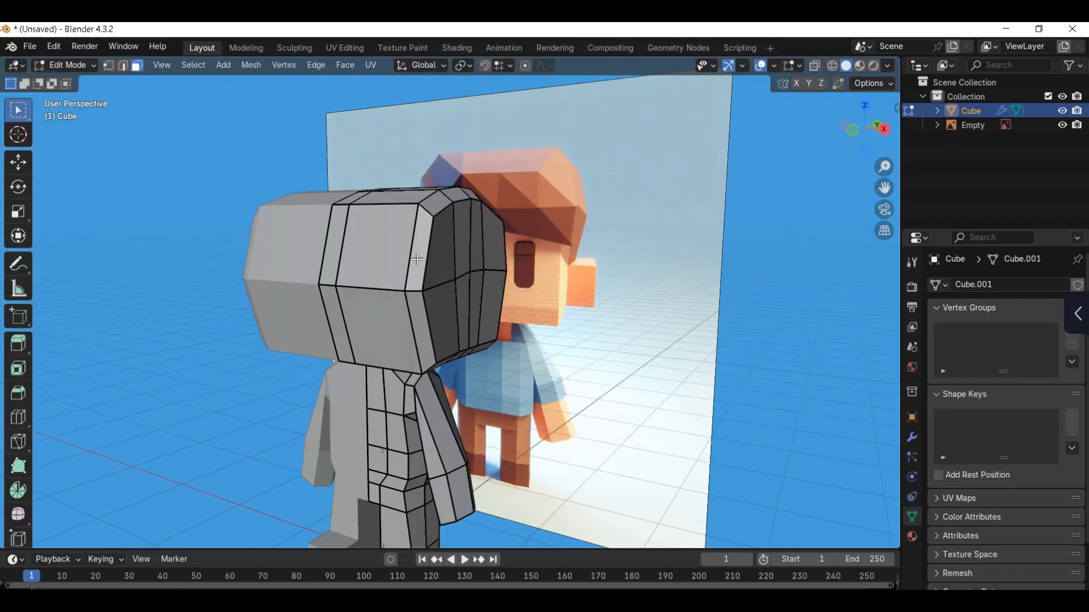
{"action": "key", "text": "g"}
{"action": "key", "text": "x"}
{"action": "left_click", "coordinate": [401, 308]}
Step: Move the vertical face strip at the head's back side corner about 0.05 m in Y
{"action": "scroll", "coordinate": [567, 284], "scroll_direction": "down", "scroll_amount": 1}
{"action": "middle_click_drag", "start_coordinate": [652, 258], "coordinate": [529, 279]}
{"action": "left_click", "coordinate": [529, 278]}
{"action": "scroll", "coordinate": [533, 290], "scroll_direction": "up", "scroll_amount": 2}
{"action": "left_click", "coordinate": [549, 334], "text": "shift"}
{"action": "key", "text": "g"}
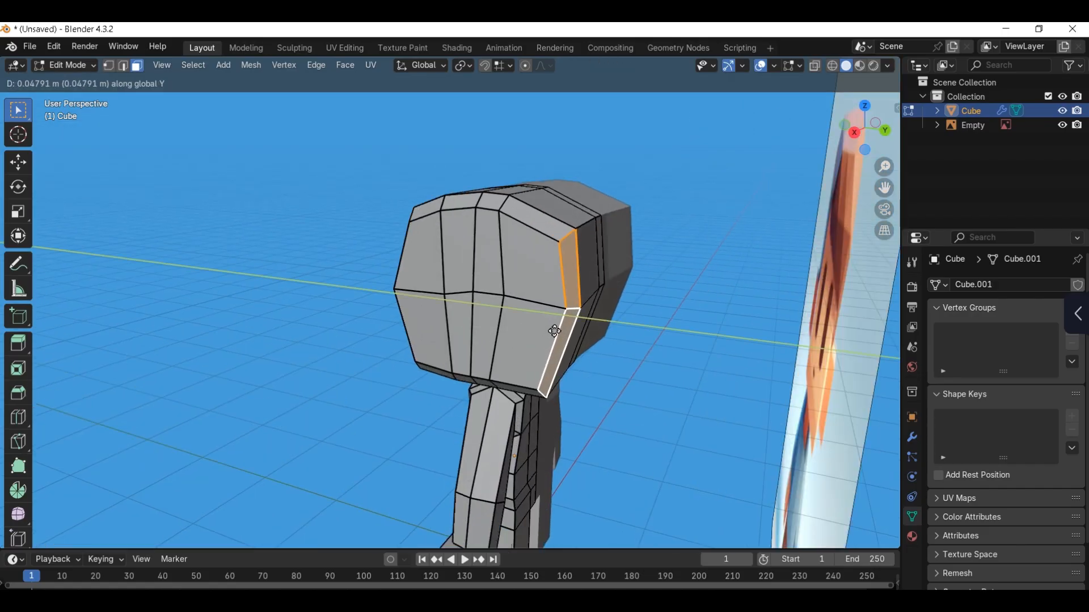
{"action": "left_click", "coordinate": [556, 318]}
{"action": "key", "text": "Tab"}
Step: Slide the central and rear vertical edges on the head's side toward the back
{"action": "scroll", "coordinate": [536, 285], "scroll_direction": "down", "scroll_amount": 2}
{"action": "middle_click_drag", "start_coordinate": [465, 288], "coordinate": [574, 245]}
{"action": "scroll", "coordinate": [544, 278], "scroll_direction": "up", "scroll_amount": 1}
{"action": "key", "text": "Tab"}
{"action": "left_click", "coordinate": [554, 212]}
{"action": "left_click", "coordinate": [555, 371], "text": "ctrl"}
{"action": "key", "text": "g"}
{"action": "key", "text": "g"}
{"action": "left_click", "coordinate": [580, 242]}
{"action": "left_click", "coordinate": [590, 216]}
{"action": "left_click", "coordinate": [597, 358], "text": "ctrl"}
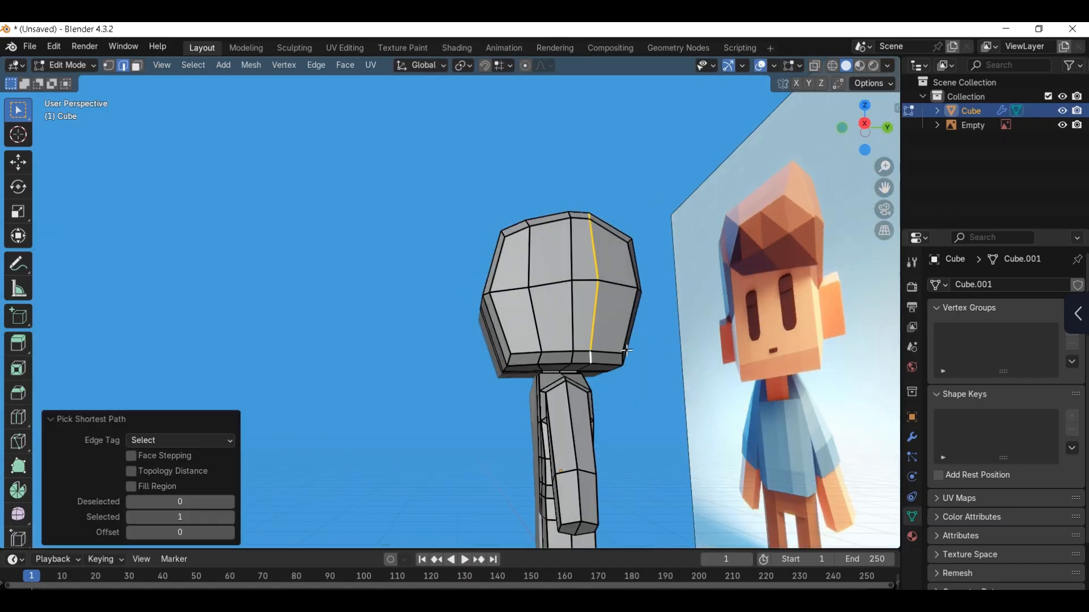
{"action": "key", "text": "g"}
{"action": "key", "text": "g"}
{"action": "left_click", "coordinate": [637, 347]}
{"action": "key", "text": "Tab"}
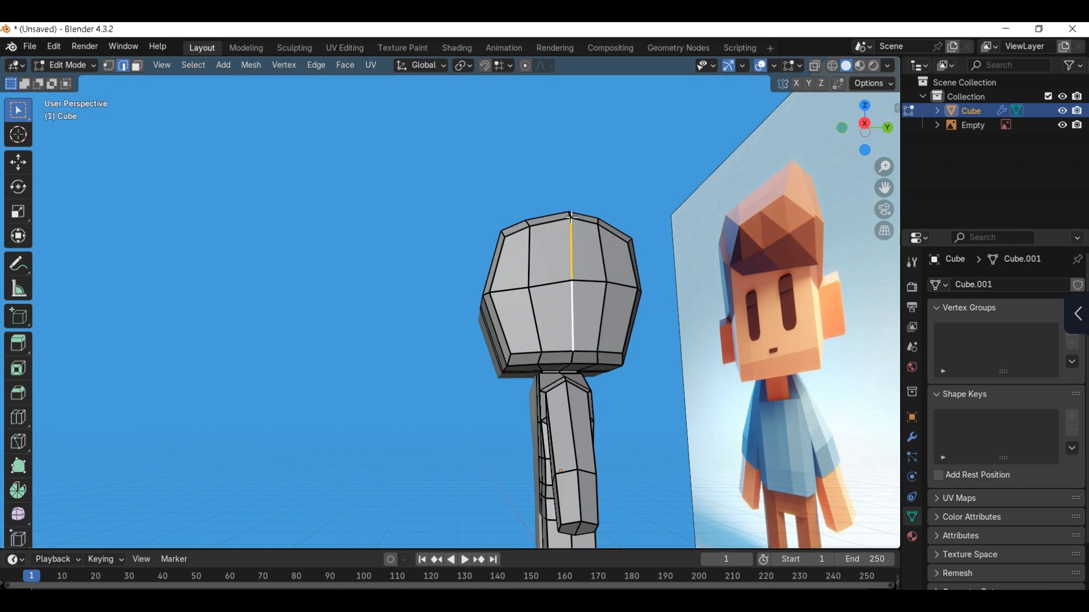
Step: Bulge the head's side outward by moving its central vertical edge about 0.085 m in X with proportional editing enabled
{"action": "left_click", "coordinate": [570, 359], "text": "ctrl"}
{"action": "key", "text": "KP_1"}
{"action": "key", "text": "g"}
{"action": "key", "text": "x"}
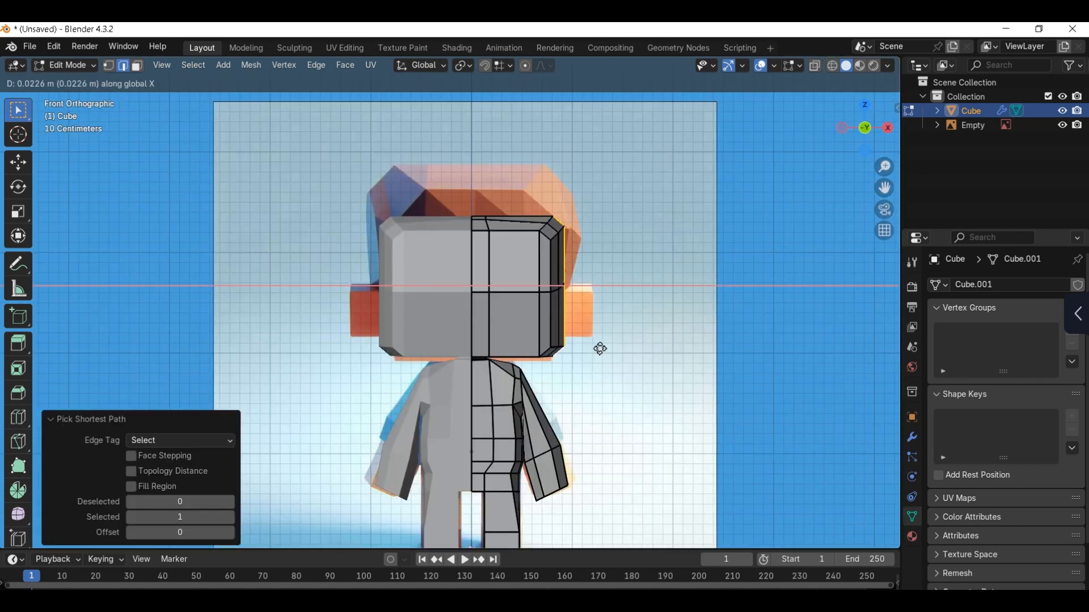
{"action": "left_click", "coordinate": [601, 347]}
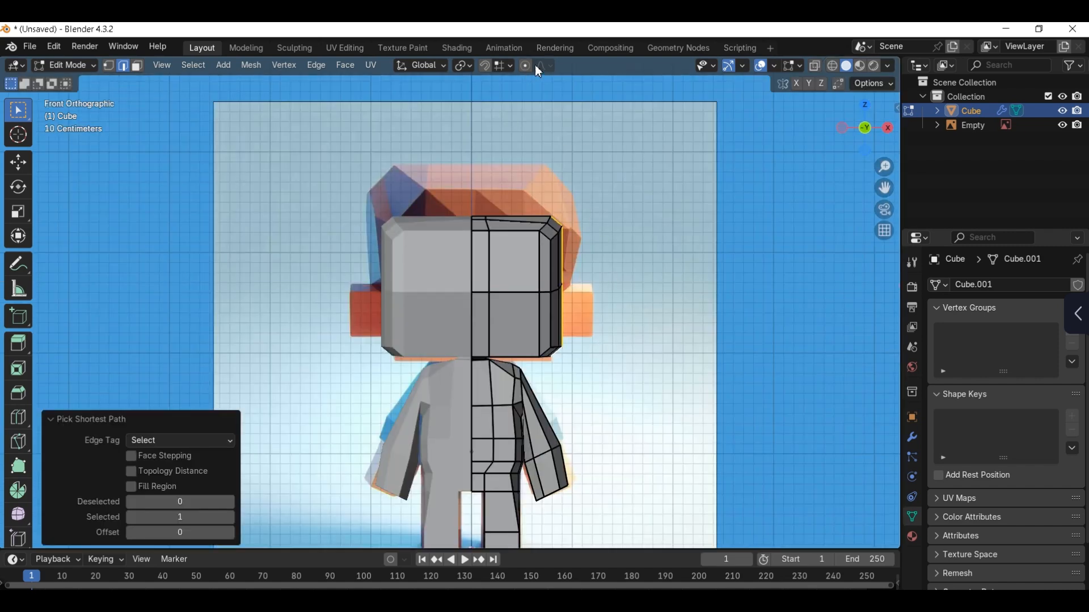
{"action": "left_click", "coordinate": [526, 66]}
{"action": "scroll", "coordinate": [599, 284], "scroll_direction": "up", "scroll_amount": 1}
{"action": "key", "text": "g"}
{"action": "key", "text": "x"}
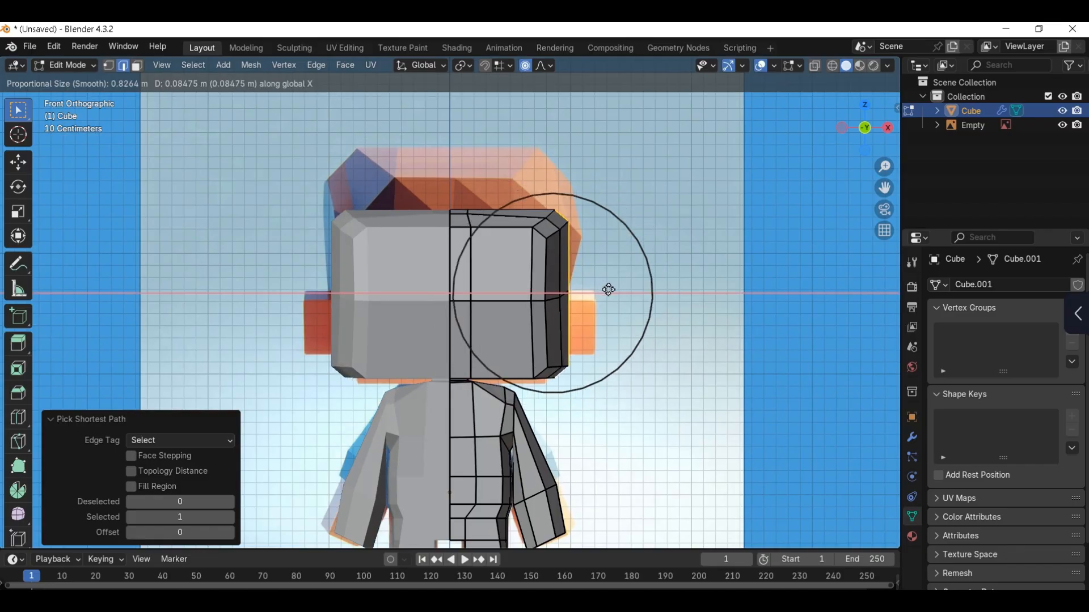
{"action": "left_click", "coordinate": [611, 288]}
{"action": "key", "text": "Tab"}
Step: Try smoother shading options on the character and set it back to Shade Flat
{"action": "middle_click_drag", "start_coordinate": [617, 281], "coordinate": [452, 311]}
{"action": "right_click", "coordinate": [451, 310]}
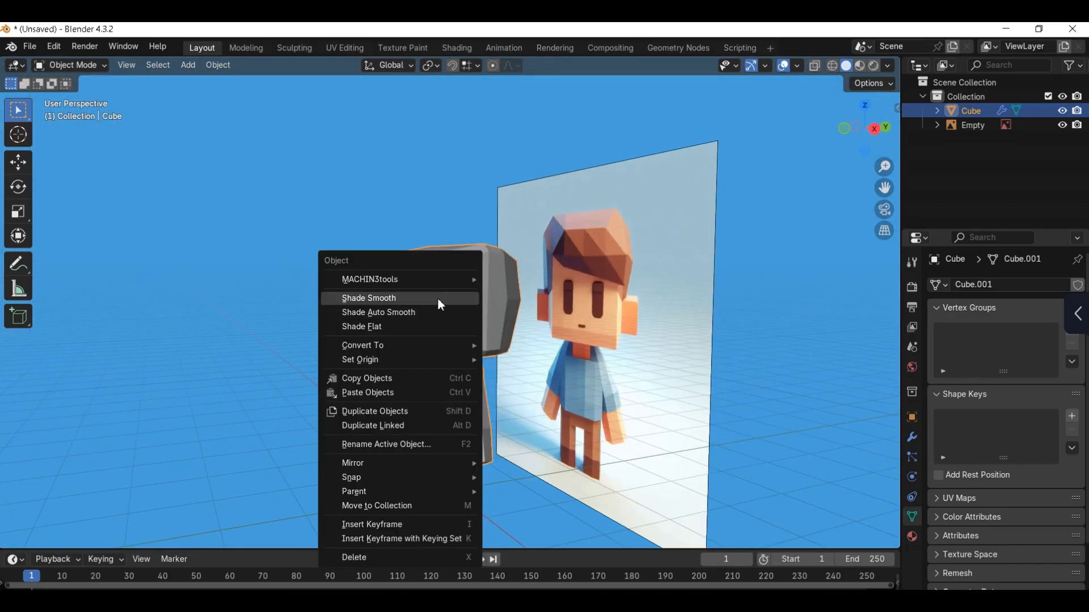
{"action": "left_click", "coordinate": [438, 311]}
{"action": "right_click", "coordinate": [476, 306]}
{"action": "left_click", "coordinate": [478, 294]}
{"action": "mouse_move", "coordinate": [535, 301]}
{"action": "middle_mouse_down"}
{"action": "mouse_move", "coordinate": [455, 303]}
{"action": "mouse_move", "coordinate": [475, 288]}
{"action": "mouse_move", "coordinate": [542, 306]}
{"action": "middle_mouse_up"}
{"action": "right_click", "coordinate": [473, 311]}
{"action": "left_click", "coordinate": [430, 336]}
Step: Resume mesh editing at the legs and turn off proportional editing
{"action": "key", "text": "KP_1"}
{"action": "scroll", "coordinate": [502, 324], "scroll_direction": "up", "scroll_amount": 2}
{"action": "key", "text": "KP_1"}
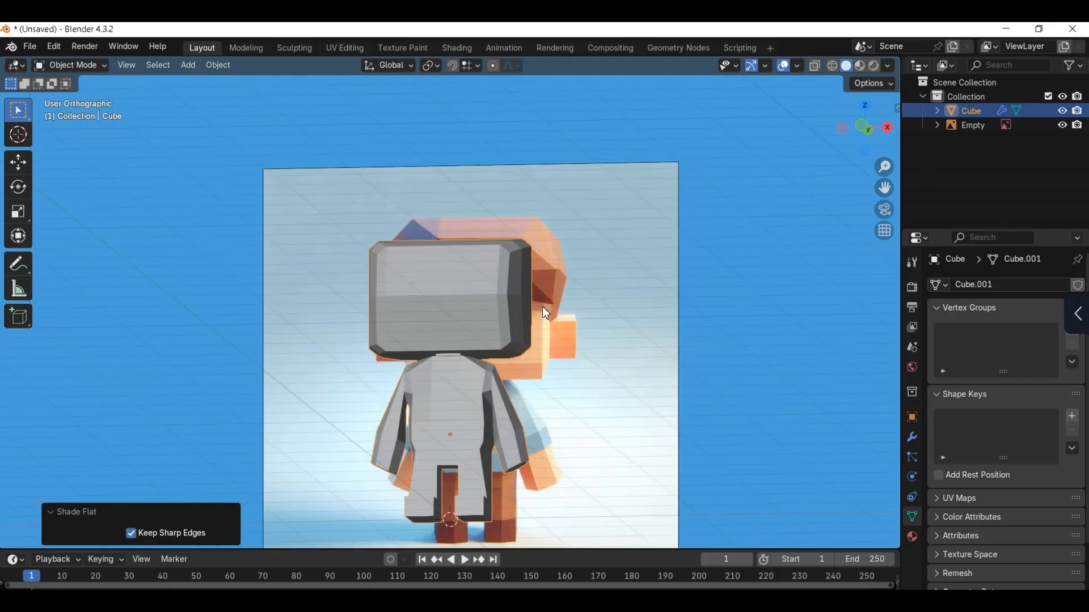
{"action": "scroll", "coordinate": [542, 308], "scroll_direction": "up", "scroll_amount": 1}
{"action": "middle_click_drag", "start_coordinate": [498, 482], "coordinate": [493, 345], "text": "shift"}
{"action": "key", "text": "Tab"}
{"action": "scroll", "coordinate": [479, 476], "scroll_direction": "up", "scroll_amount": 1}
{"action": "middle_click_drag", "start_coordinate": [452, 406], "coordinate": [489, 410]}
{"action": "key", "text": "g"}
{"action": "key", "text": "x"}
{"action": "right_click", "coordinate": [484, 436]}
{"action": "key", "text": "o"}
Step: Move the foot's inner front vertical edge along X
{"action": "scroll", "coordinate": [518, 439], "scroll_direction": "up", "scroll_amount": 2}
{"action": "left_click", "coordinate": [494, 410]}
{"action": "middle_click_drag", "start_coordinate": [465, 478], "coordinate": [476, 479]}
{"action": "middle_click_drag", "start_coordinate": [476, 479], "coordinate": [442, 442], "text": "shift"}
{"action": "left_click", "coordinate": [448, 440]}
{"action": "key", "text": "g"}
{"action": "key", "text": "x"}
{"action": "left_click", "coordinate": [457, 452]}
{"action": "key", "text": "KP_1"}
{"action": "key", "text": "1"}
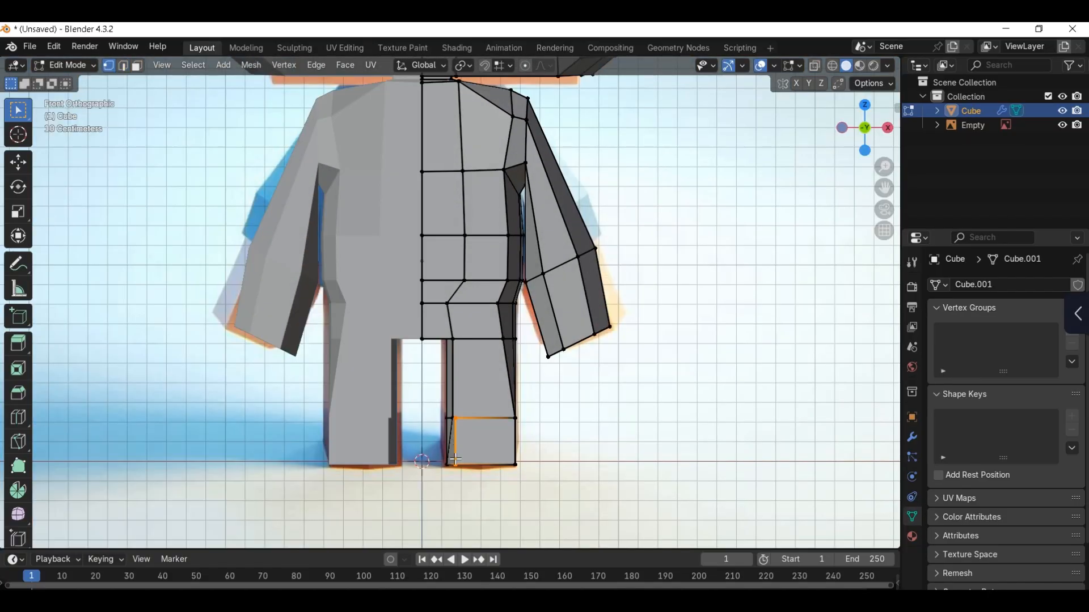
Step: Using see-through display, move the foot's inner bottom vertex slightly outward to match the reference
{"action": "scroll", "coordinate": [448, 464], "scroll_direction": "up", "scroll_amount": 1}
{"action": "key", "text": "alt+z"}
{"action": "key", "text": "g"}
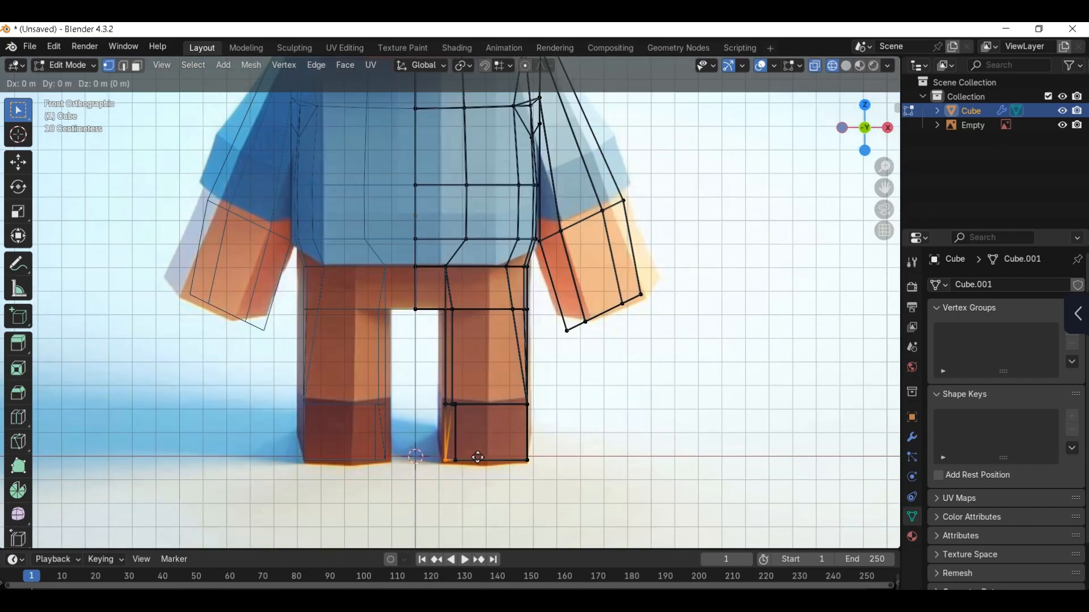
{"action": "left_click", "coordinate": [481, 458]}
{"action": "key", "text": "alt+z"}
{"action": "middle_click_drag", "start_coordinate": [481, 459], "coordinate": [519, 398]}
{"action": "key", "text": "Tab"}
{"action": "key", "text": "KP_1"}
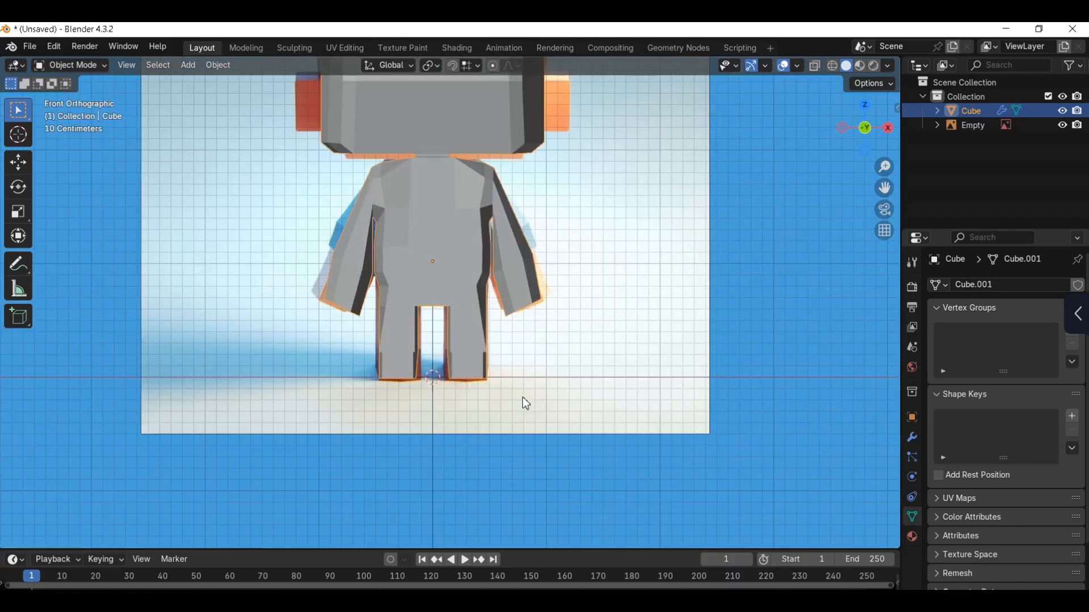
Step: Move the foot's outer ankle edge about -0.015 m in X
{"action": "scroll", "coordinate": [477, 406], "scroll_direction": "up", "scroll_amount": 2}
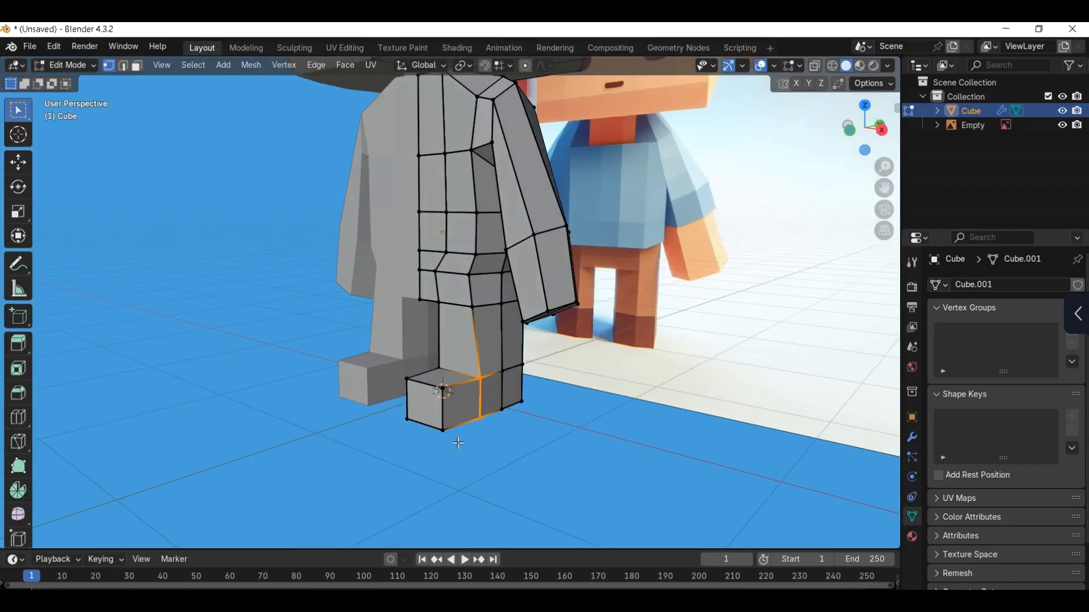
{"action": "key", "text": "KP_1"}
{"action": "key", "text": "g"}
{"action": "key", "text": "x"}
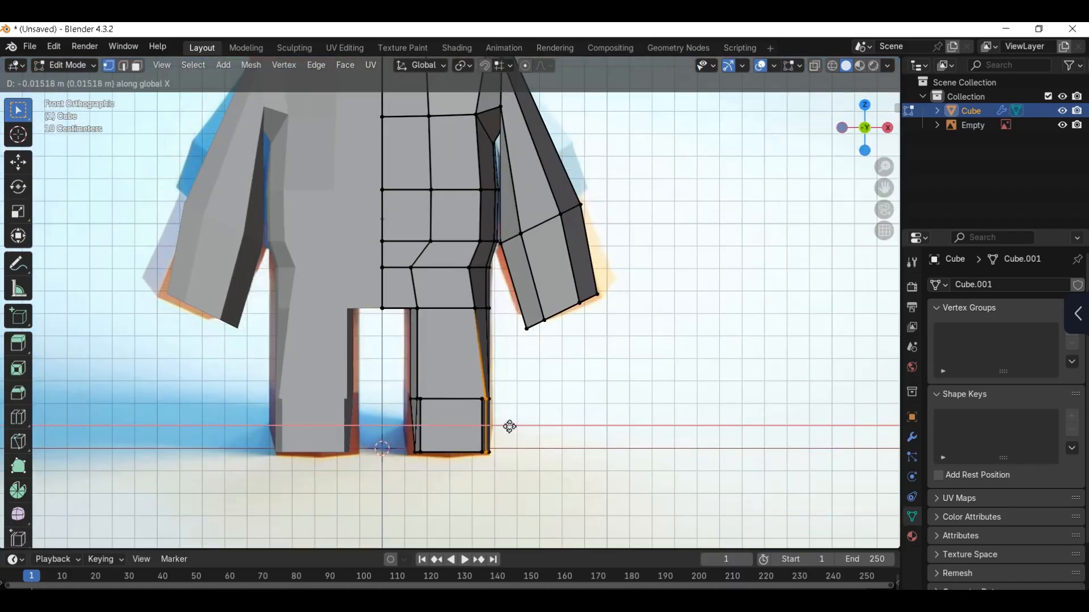
{"action": "left_click", "coordinate": [509, 426]}
{"action": "key", "text": "Tab"}
{"action": "middle_click_drag", "start_coordinate": [505, 413], "coordinate": [464, 329]}
Step: Lower the vertex loop where the arm meets the shoulder and move its outer top vertex about 0.03 m outward in X
{"action": "key", "text": "KP_1"}
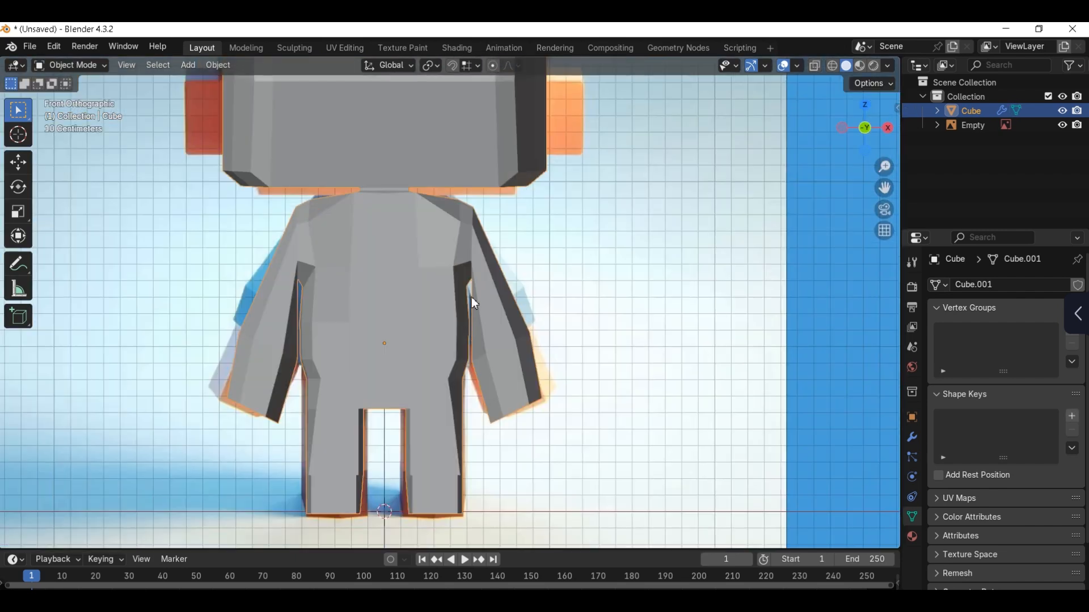
{"action": "scroll", "coordinate": [474, 303], "scroll_direction": "up", "scroll_amount": 4}
{"action": "key", "text": "Tab"}
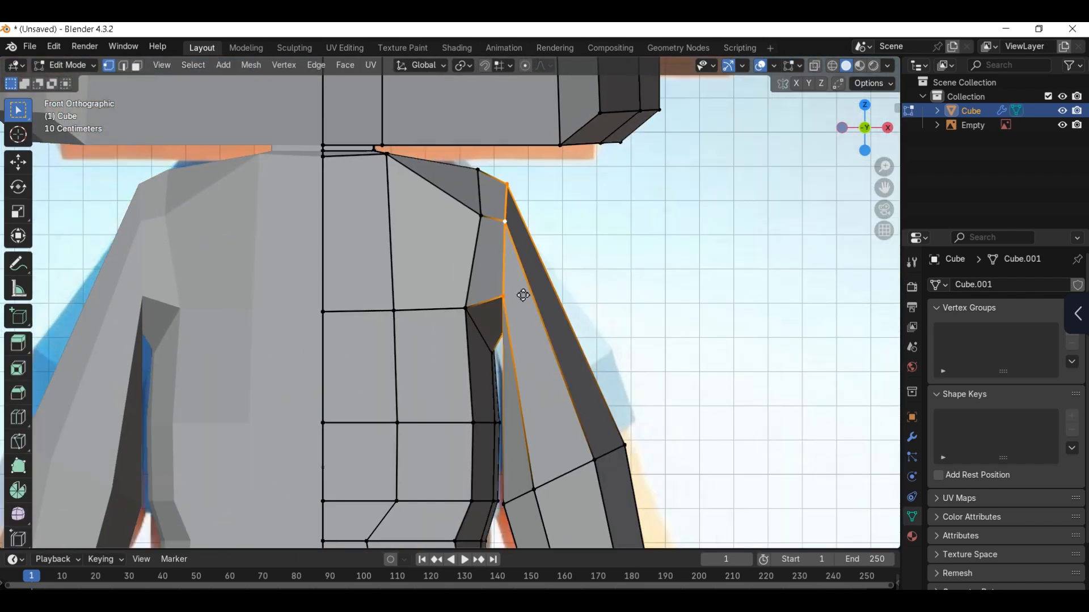
{"action": "key", "text": "g"}
{"action": "left_click", "coordinate": [518, 317]}
{"action": "key", "text": "g"}
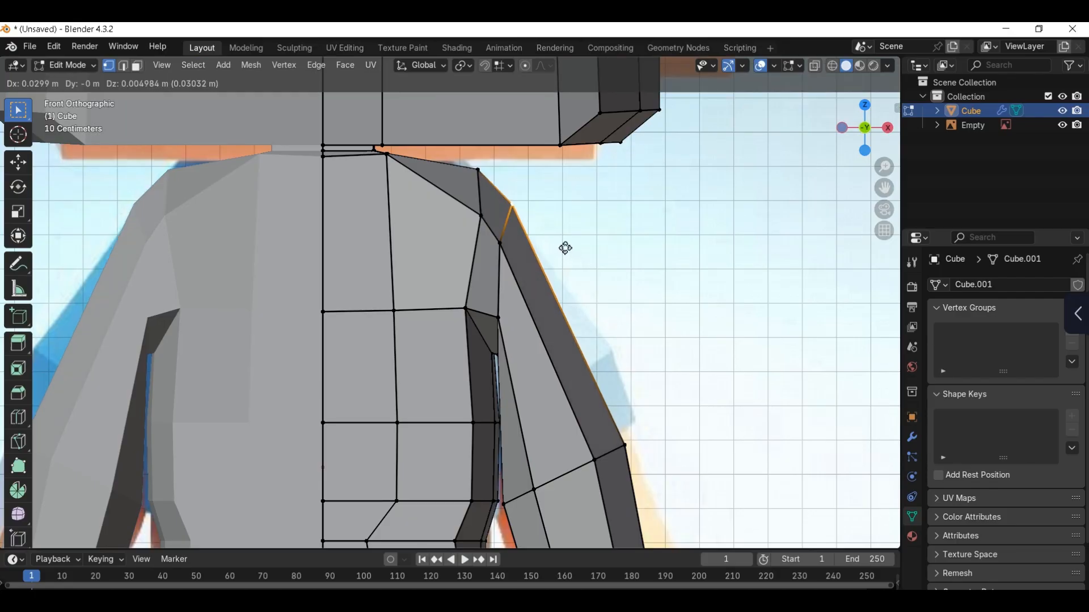
{"action": "left_click", "coordinate": [566, 245]}
Step: In wireframe display, move the front shoulder vertex about 0.028 m outward in X and shift the underarm vertices
{"action": "key", "text": "shift+z"}
{"action": "left_click_drag", "start_coordinate": [518, 231], "coordinate": [494, 276]}
{"action": "key", "text": "g"}
{"action": "left_click", "coordinate": [514, 315]}
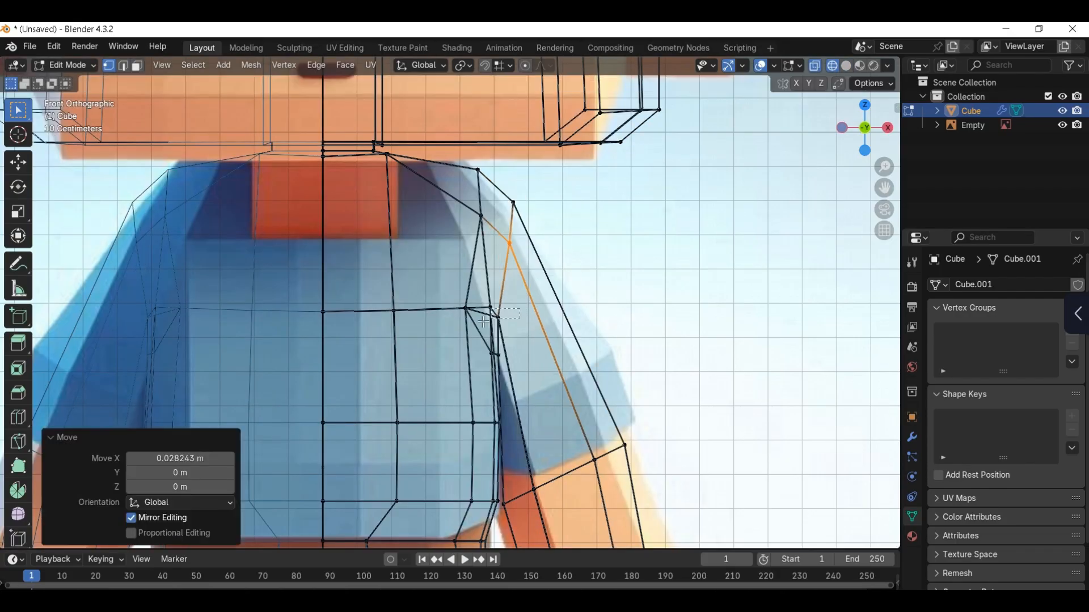
{"action": "key", "text": "g"}
{"action": "left_click", "coordinate": [527, 315]}
{"action": "key", "text": "shift+z"}
Step: Move the central vertical strip of faces on the torso's back about 0.111 m in Y
{"action": "key", "text": "Tab"}
{"action": "middle_click_drag", "start_coordinate": [592, 297], "coordinate": [429, 328]}
{"action": "key", "text": "Tab"}
{"action": "key", "text": "3"}
{"action": "left_click", "coordinate": [412, 291]}
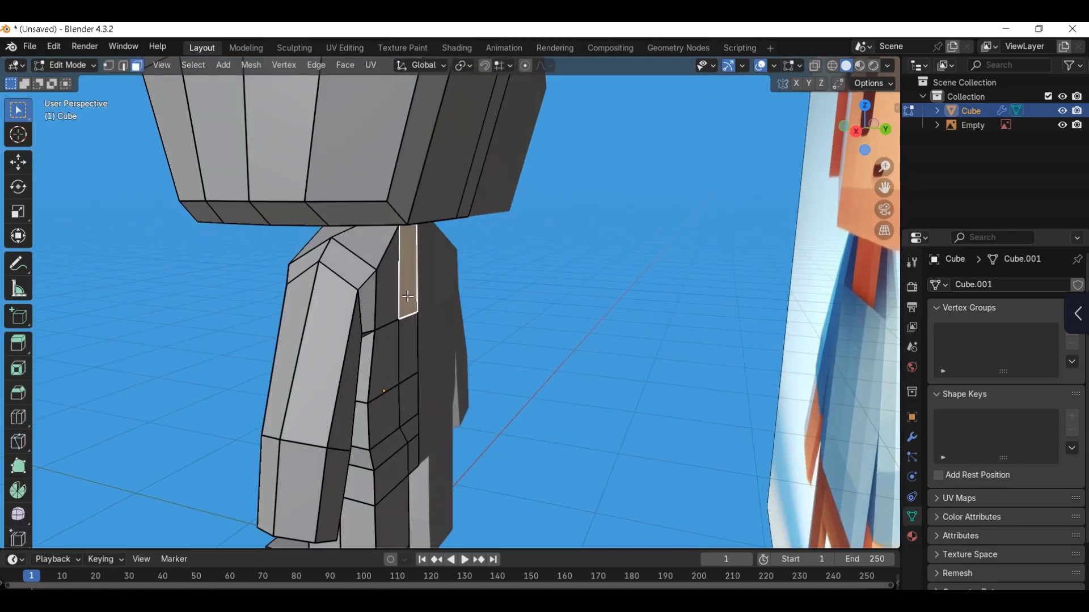
{"action": "left_click", "coordinate": [418, 449], "text": "ctrl"}
{"action": "key", "text": "g"}
{"action": "key", "text": "y"}
{"action": "left_click", "coordinate": [402, 379]}
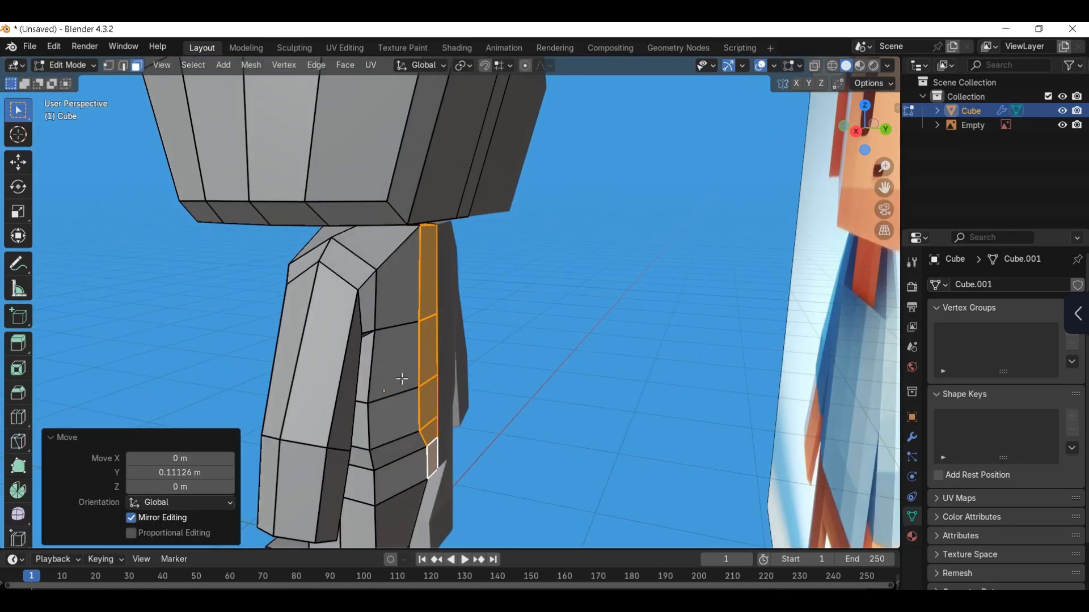
Step: Slide the selected geometry near the shoulder along the surface of the upper torso
{"action": "middle_click_drag", "start_coordinate": [402, 378], "coordinate": [518, 321]}
{"action": "left_click", "coordinate": [445, 266]}
{"action": "left_click", "coordinate": [435, 245]}
{"action": "scroll", "coordinate": [464, 298], "scroll_direction": "up", "scroll_amount": 1}
{"action": "key", "text": "g"}
{"action": "key", "text": "g"}
{"action": "left_click", "coordinate": [463, 288]}
{"action": "key", "text": "Tab"}
Step: Move the arm's shoulder loop about -0.015 m in X and -0.012 m in Z, rotate it about 5°, and reposition it outward
{"action": "scroll", "coordinate": [455, 326], "scroll_direction": "down", "scroll_amount": 6}
{"action": "key", "text": "KP_1"}
{"action": "scroll", "coordinate": [505, 329], "scroll_direction": "up", "scroll_amount": 5}
{"action": "key", "text": "Tab"}
{"action": "left_click", "coordinate": [473, 305], "text": "alt"}
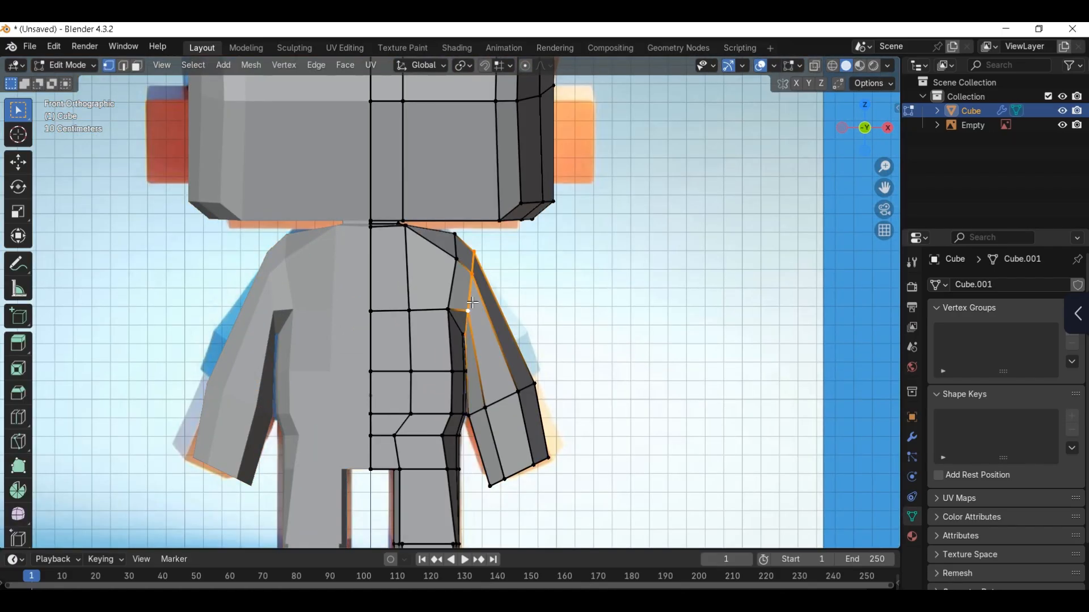
{"action": "key", "text": "g"}
{"action": "left_click", "coordinate": [473, 316]}
{"action": "key", "text": "r"}
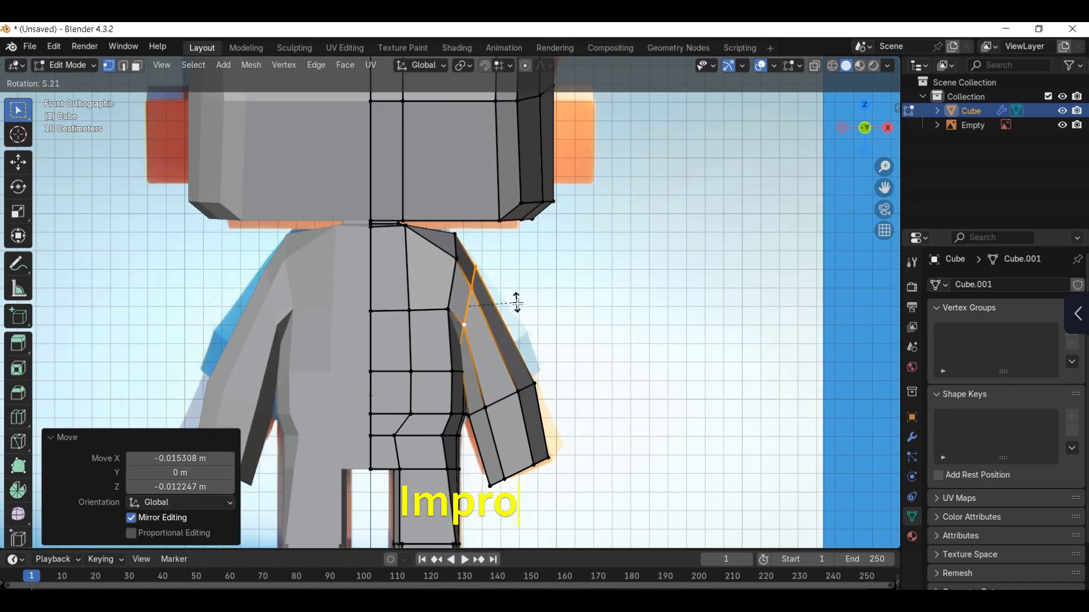
{"action": "left_click", "coordinate": [515, 302]}
{"action": "key", "text": "g"}
{"action": "left_click", "coordinate": [534, 304]}
Step: Move the faces of the lower arm about 0.043 m in X and -0.021 m in Z, and rotate them slightly
{"action": "key", "text": "3"}
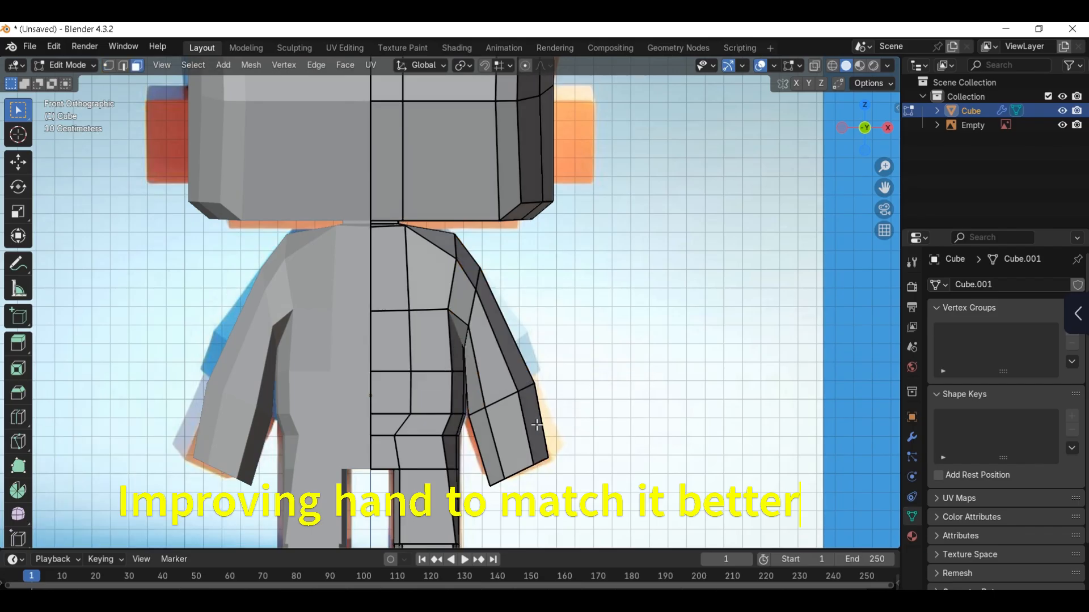
{"action": "key", "text": "g"}
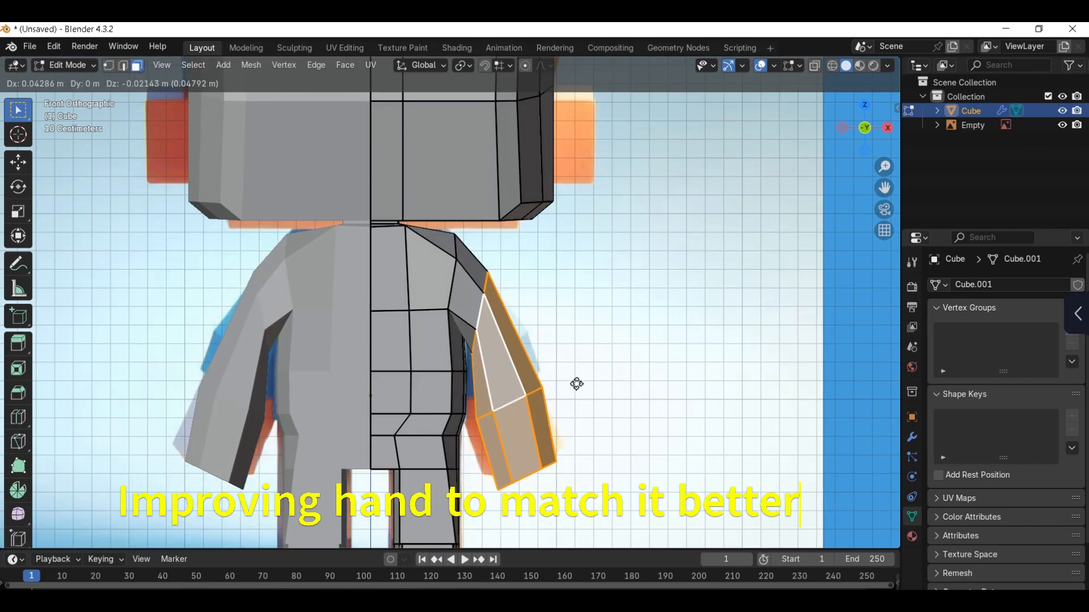
{"action": "left_click", "coordinate": [580, 383]}
{"action": "key", "text": "r"}
{"action": "left_click", "coordinate": [612, 375]}
Step: Select the edge loop around the upper arm and slide it along the arm with a factor of -0.083
{"action": "key", "text": "2"}
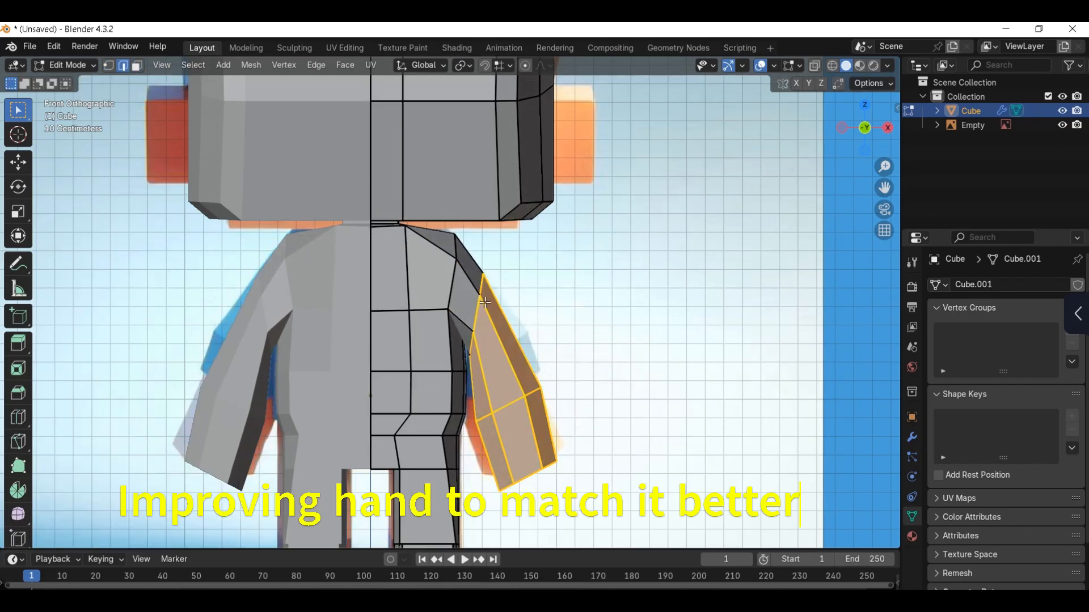
{"action": "double_click", "coordinate": [486, 281], "text": "alt"}
{"action": "left_click", "coordinate": [483, 288], "text": "alt"}
{"action": "key", "text": "r"}
{"action": "key", "text": "r"}
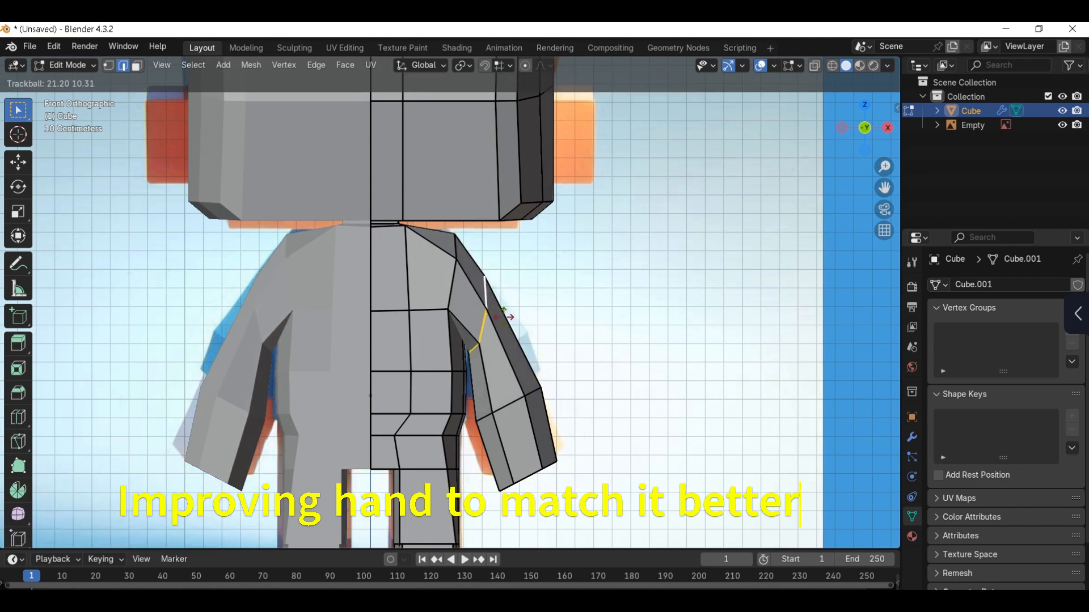
{"action": "right_click", "coordinate": [493, 299]}
{"action": "key", "text": "g"}
{"action": "key", "text": "g"}
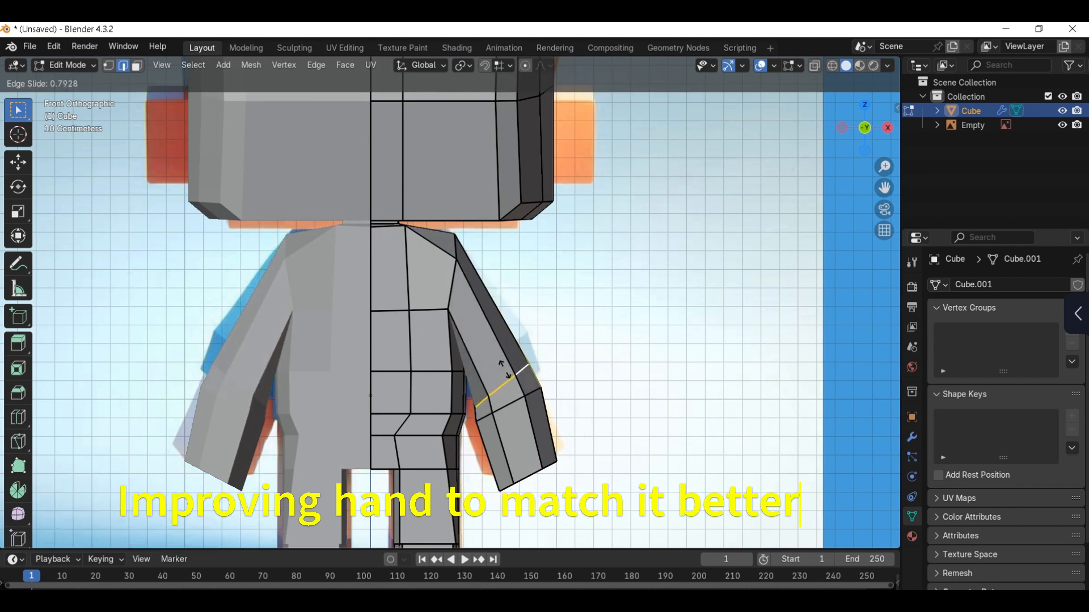
{"action": "left_click", "coordinate": [540, 358]}
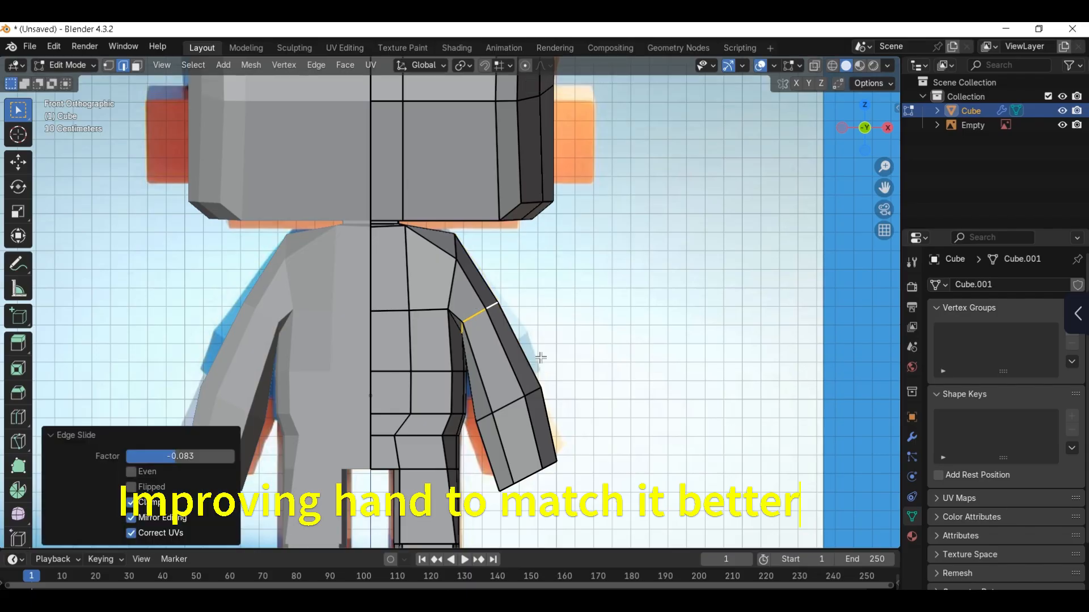
Step: Fine-tune the upper-arm edge loop by rotating it -4.68° and moving it about -0.04 m in Z
{"action": "key", "text": "g"}
{"action": "key", "text": "g"}
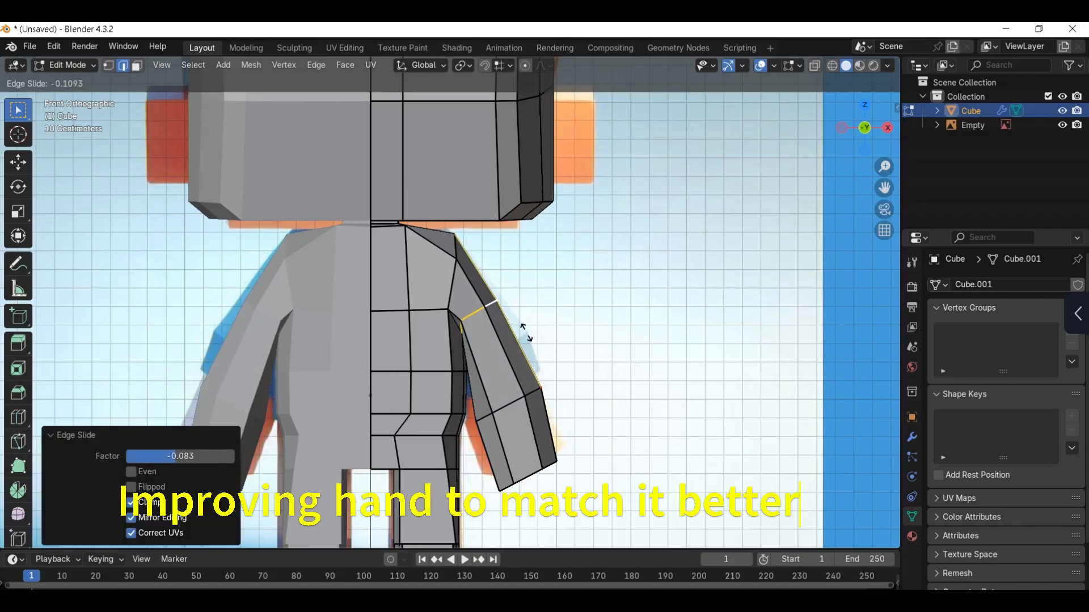
{"action": "left_click", "coordinate": [527, 335]}
{"action": "key", "text": "r"}
{"action": "left_click", "coordinate": [537, 356]}
{"action": "key", "text": "g"}
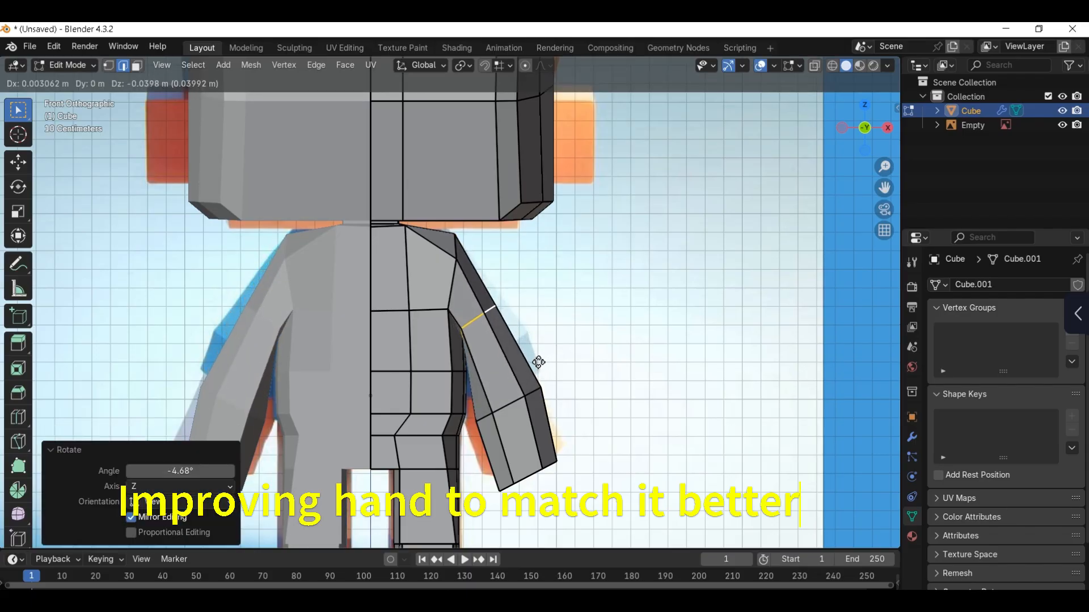
{"action": "left_click", "coordinate": [535, 362]}
{"action": "key", "text": "Tab"}
{"action": "left_click", "coordinate": [539, 278]}
{"action": "scroll", "coordinate": [490, 345], "scroll_direction": "down", "scroll_amount": 4}
{"action": "scroll", "coordinate": [491, 329], "scroll_direction": "up", "scroll_amount": 4}
{"action": "key", "text": "Tab"}
Step: Reposition the outer shoulder vertices, moving the front one about -0.053 m in X and 0.066 m in Z
{"action": "left_click", "coordinate": [391, 284]}
{"action": "left_click", "coordinate": [458, 235]}
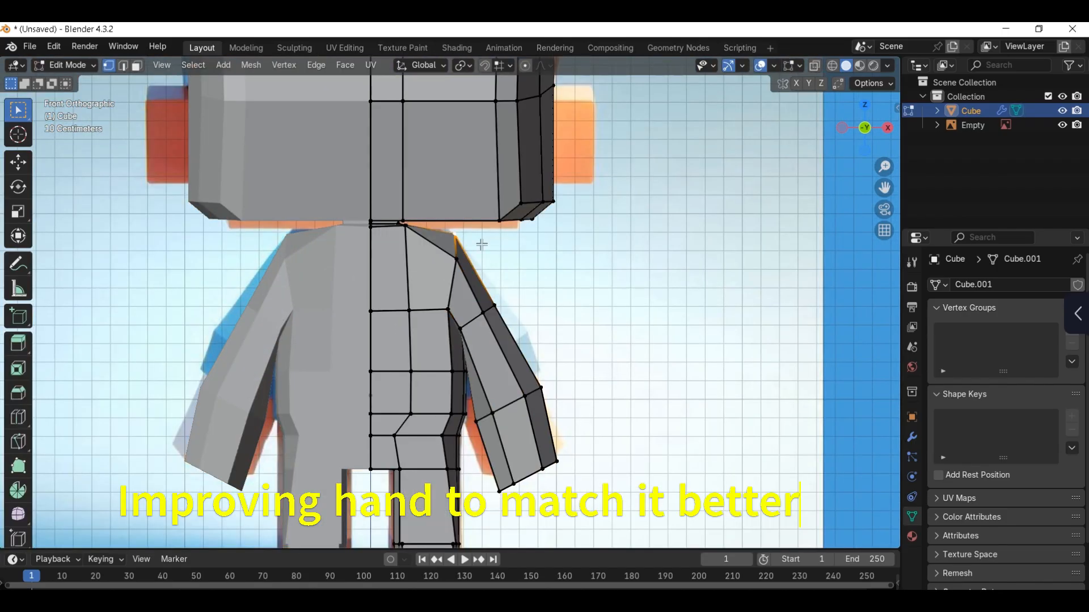
{"action": "scroll", "coordinate": [481, 244], "scroll_direction": "up", "scroll_amount": 2}
{"action": "key", "text": "g"}
{"action": "left_click", "coordinate": [479, 244]}
{"action": "left_click", "coordinate": [469, 249]}
{"action": "key", "text": "g"}
{"action": "left_click", "coordinate": [455, 234]}
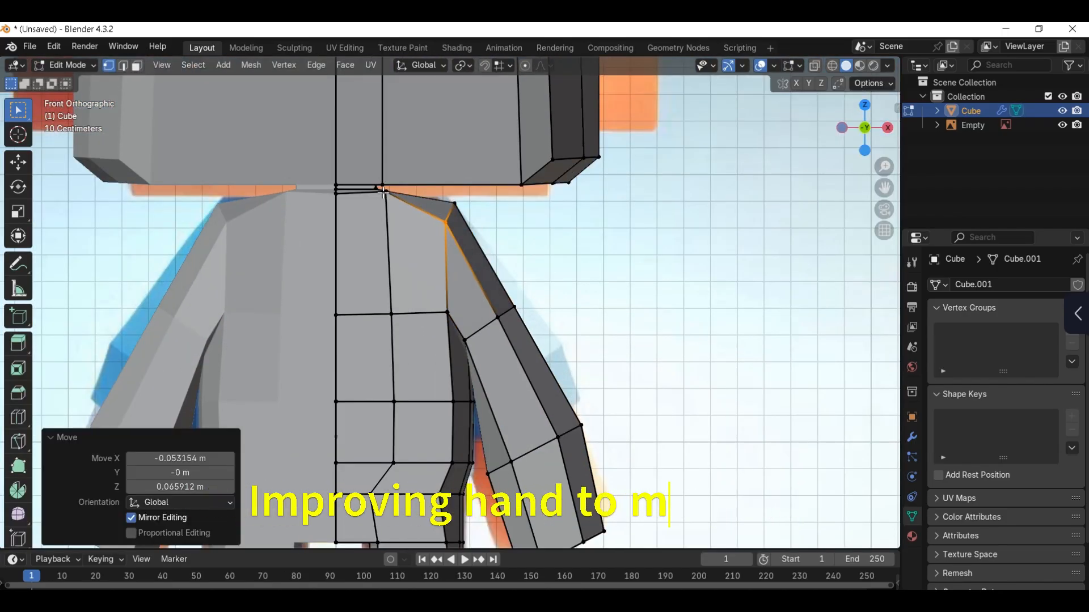
Step: Slide the front vertices at the base of the neck along the chest with a factor of -0.153
{"action": "left_click", "coordinate": [385, 193]}
{"action": "key", "text": "g"}
{"action": "key", "text": "g"}
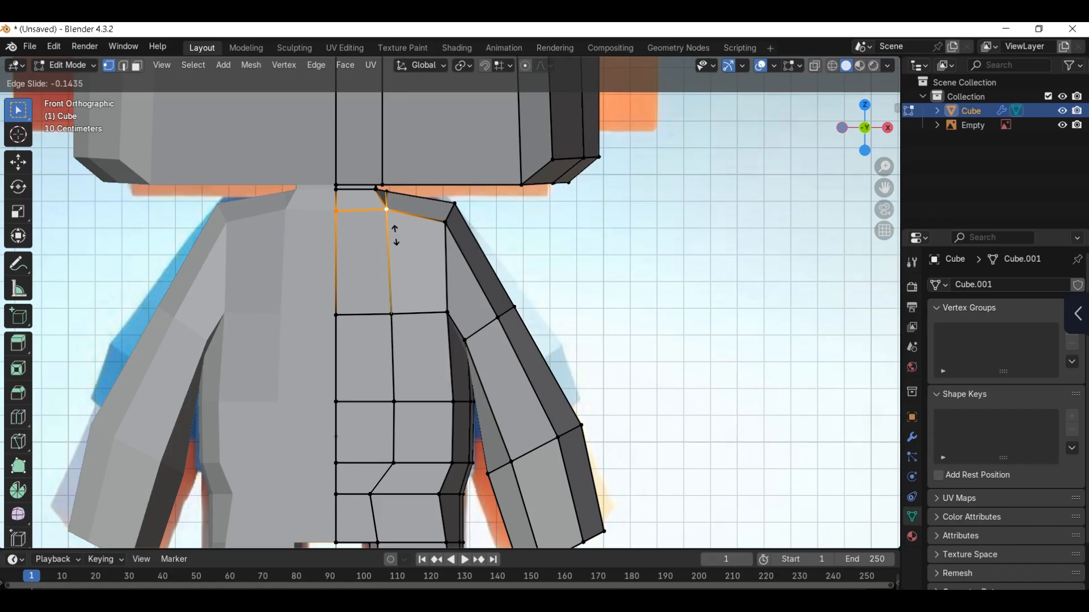
{"action": "left_click", "coordinate": [397, 218]}
{"action": "scroll", "coordinate": [452, 265], "scroll_direction": "down", "scroll_amount": 3}
{"action": "scroll", "coordinate": [453, 444], "scroll_direction": "up", "scroll_amount": 1}
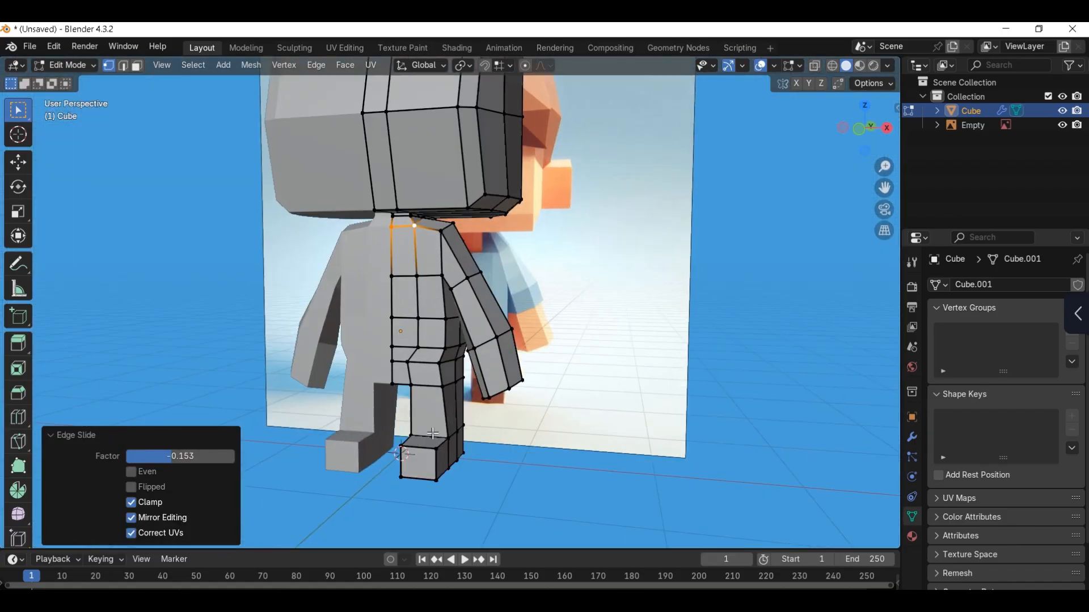
Step: Move the outer vertices at the front of the foot about -0.037 m in X in front view
{"action": "left_click", "coordinate": [455, 468]}
{"action": "scroll", "coordinate": [484, 433], "scroll_direction": "up", "scroll_amount": 2}
{"action": "key", "text": "g"}
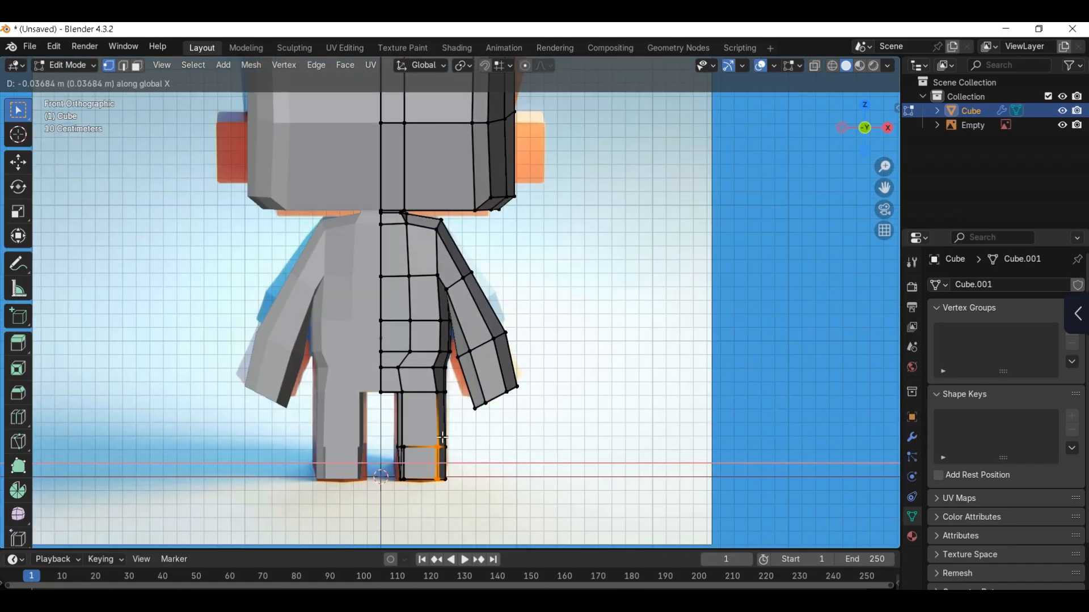
{"action": "left_click", "coordinate": [442, 437]}
{"action": "middle_click_drag", "start_coordinate": [443, 437], "coordinate": [430, 437]}
Step: Leave mesh editing and hide the reference image
{"action": "key", "text": "Tab"}
{"action": "left_click", "coordinate": [431, 359]}
{"action": "mouse_move", "coordinate": [482, 391]}
{"action": "middle_mouse_down"}
{"action": "mouse_move", "coordinate": [448, 384]}
{"action": "mouse_move", "coordinate": [482, 381]}
{"action": "middle_mouse_up"}
{"action": "left_click", "coordinate": [602, 355]}
{"action": "scroll", "coordinate": [584, 343], "scroll_direction": "down", "scroll_amount": 2}
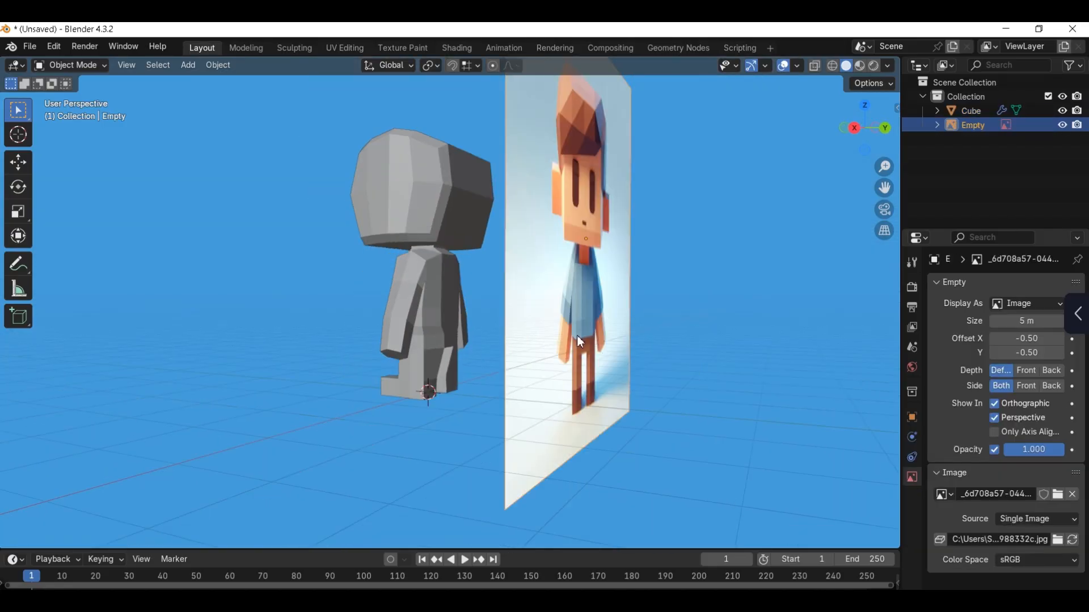
{"action": "key", "text": "h"}
Step: Select the outer vertical edge path on the torso's back down to the leg and slide it with a factor of -0.095
{"action": "scroll", "coordinate": [350, 383], "scroll_direction": "up", "scroll_amount": 3}
{"action": "middle_click_drag", "start_coordinate": [558, 351], "coordinate": [419, 363]}
{"action": "left_click", "coordinate": [349, 383]}
{"action": "key", "text": "Tab"}
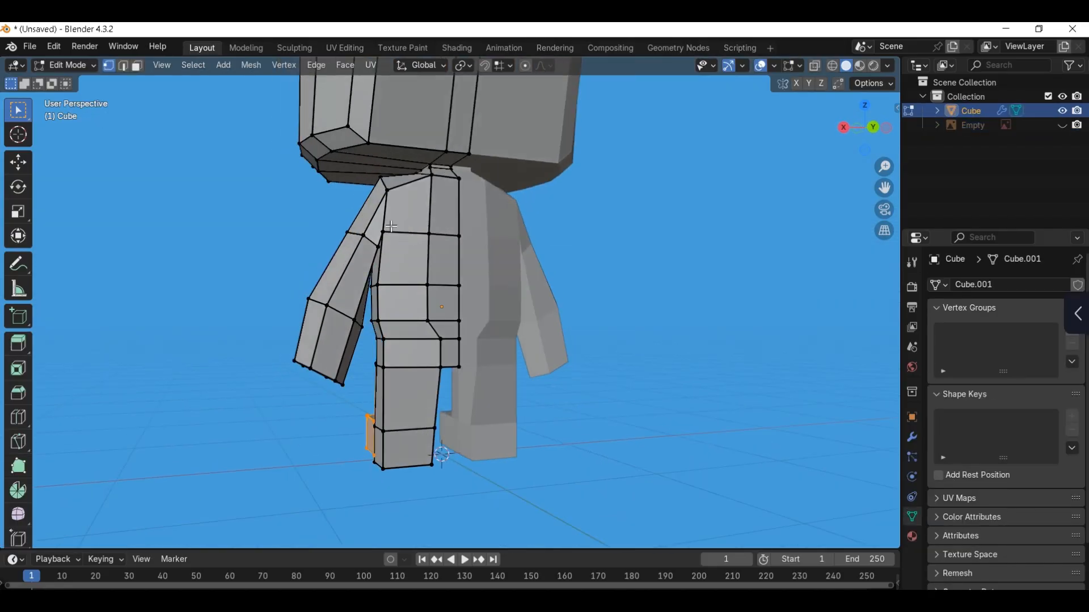
{"action": "left_click", "coordinate": [381, 234]}
{"action": "left_click", "coordinate": [383, 368], "text": "ctrl"}
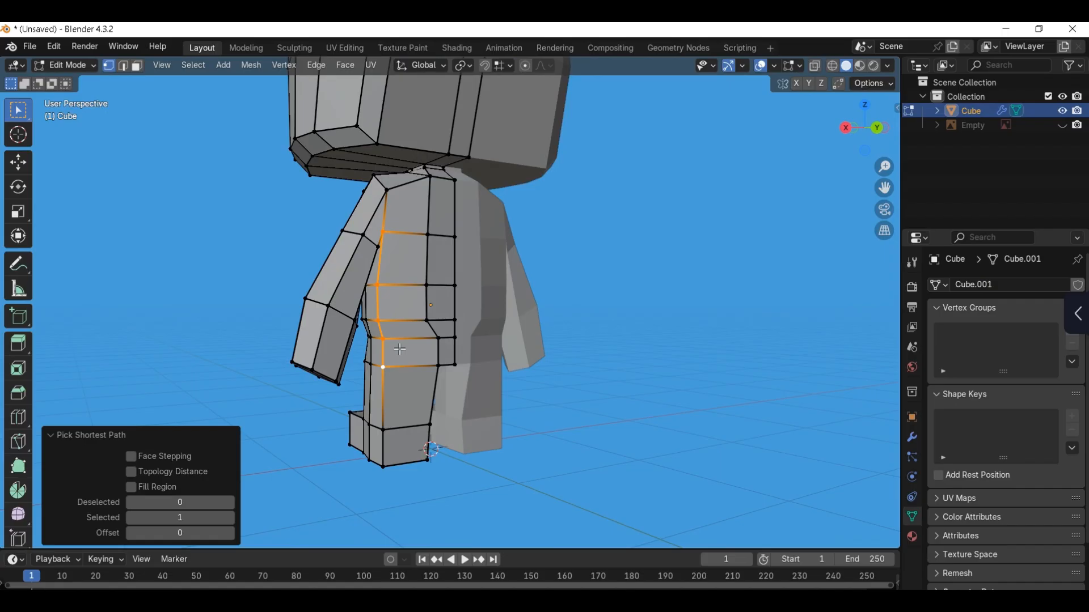
{"action": "key", "text": "g"}
{"action": "key", "text": "g"}
{"action": "right_click", "coordinate": [414, 332]}
{"action": "scroll", "coordinate": [414, 335], "scroll_direction": "up", "scroll_amount": 1}
{"action": "key", "text": "g"}
{"action": "key", "text": "g"}
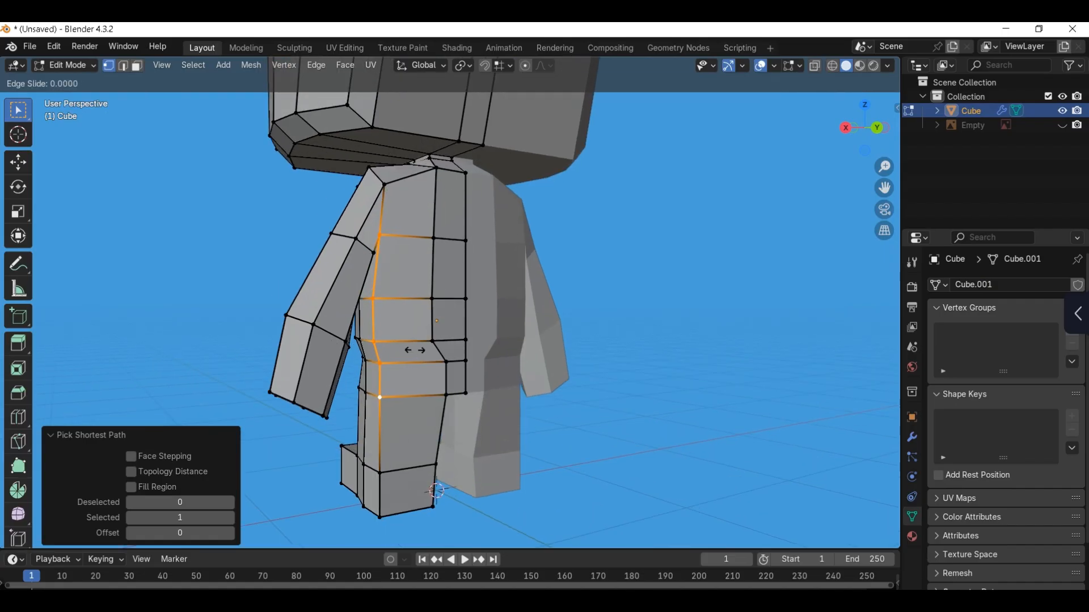
{"action": "left_click", "coordinate": [422, 346]}
Step: Slide the outer back edge path once more along the surface, viewed from the side
{"action": "middle_click_drag", "start_coordinate": [460, 320], "coordinate": [578, 333]}
{"action": "key", "text": "g"}
{"action": "key", "text": "g"}
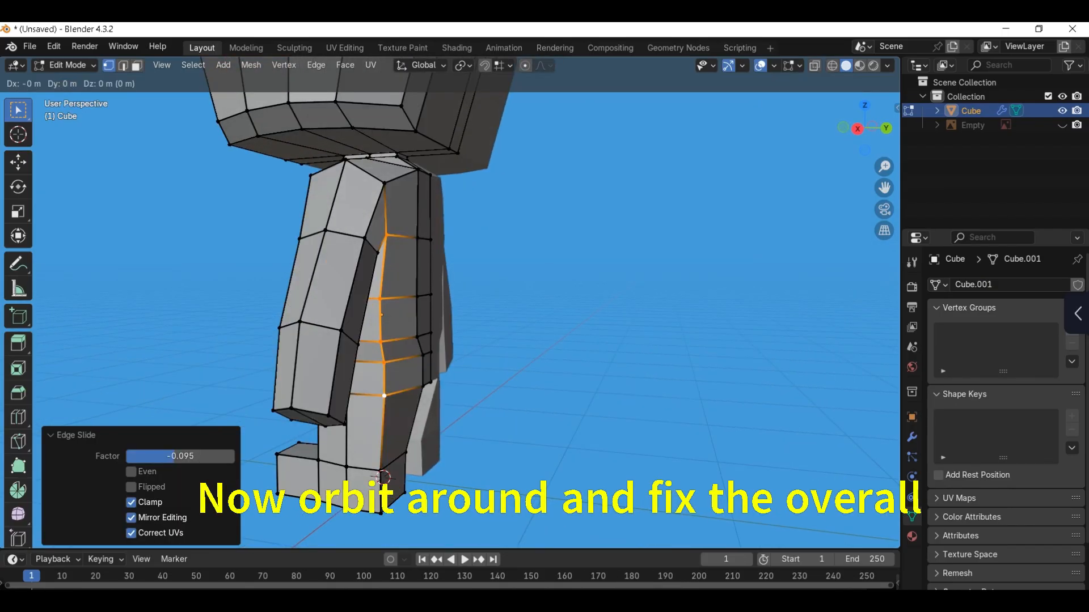
{"action": "left_click", "coordinate": [425, 347]}
Step: Enable proportional editing and move the two central faces in the middle of the back along Y
{"action": "middle_click_drag", "start_coordinate": [425, 346], "coordinate": [445, 268]}
{"action": "key", "text": "3"}
{"action": "left_click", "coordinate": [435, 273]}
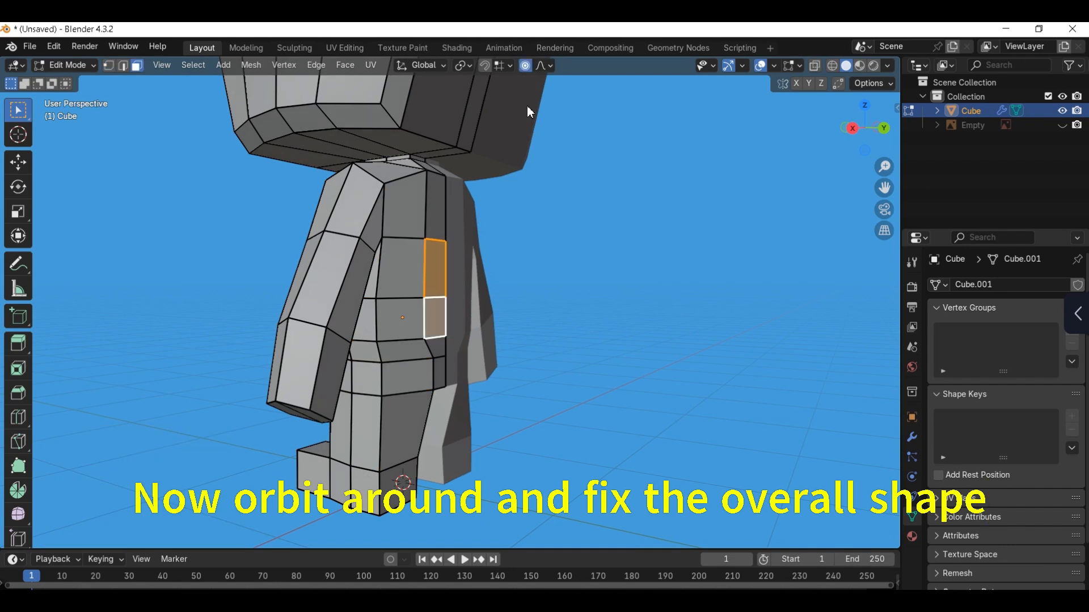
{"action": "middle_click_drag", "start_coordinate": [527, 111], "coordinate": [451, 292]}
{"action": "key", "text": "g"}
{"action": "key", "text": "y"}
{"action": "left_click", "coordinate": [487, 304]}
Step: Move the two central faces of the lower back about 0.022 m in Y with proportional editing
{"action": "left_click_drag", "start_coordinate": [444, 359], "coordinate": [457, 367]}
{"action": "middle_click_drag", "start_coordinate": [454, 364], "coordinate": [478, 358]}
{"action": "key", "text": "g"}
{"action": "key", "text": "y"}
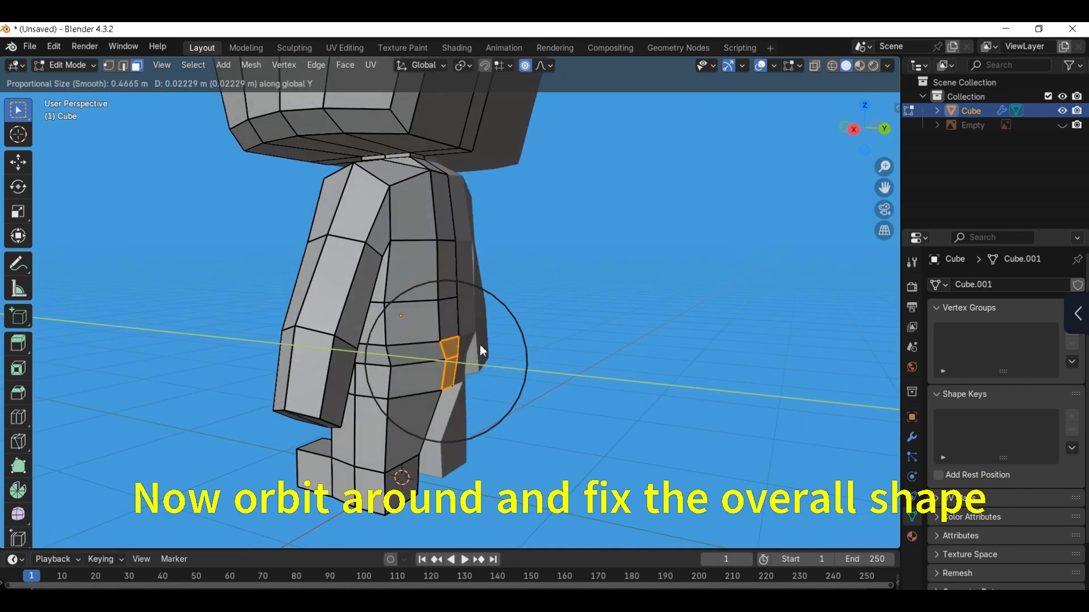
{"action": "left_click", "coordinate": [479, 355]}
{"action": "key", "text": "Tab"}
{"action": "left_click", "coordinate": [484, 288]}
{"action": "scroll", "coordinate": [484, 289], "scroll_direction": "down", "scroll_amount": 4}
{"action": "middle_click_drag", "start_coordinate": [484, 290], "coordinate": [405, 362]}
Step: Slide the selected vertices at the back of the upper leg along the surface
{"action": "key", "text": "Tab"}
{"action": "scroll", "coordinate": [411, 397], "scroll_direction": "up", "scroll_amount": 2}
Step: Slide the vertices along the inner edge of the leg's back over the surface
{"action": "key", "text": "Tab"}
{"action": "left_click", "coordinate": [374, 392]}
{"action": "left_click", "coordinate": [397, 409]}
{"action": "key", "text": "g"}
{"action": "key", "text": "g"}
{"action": "left_click", "coordinate": [422, 415]}
{"action": "left_click", "coordinate": [401, 367]}
{"action": "left_click", "coordinate": [406, 434], "text": "ctrl"}
{"action": "scroll", "coordinate": [417, 431], "scroll_direction": "up", "scroll_amount": 1}
{"action": "key", "text": "g"}
{"action": "key", "text": "g"}
{"action": "left_click", "coordinate": [415, 426]}
Step: Slide the outer vertical edges at the back of the leg with a factor of about -0.216
{"action": "key", "text": "Tab"}
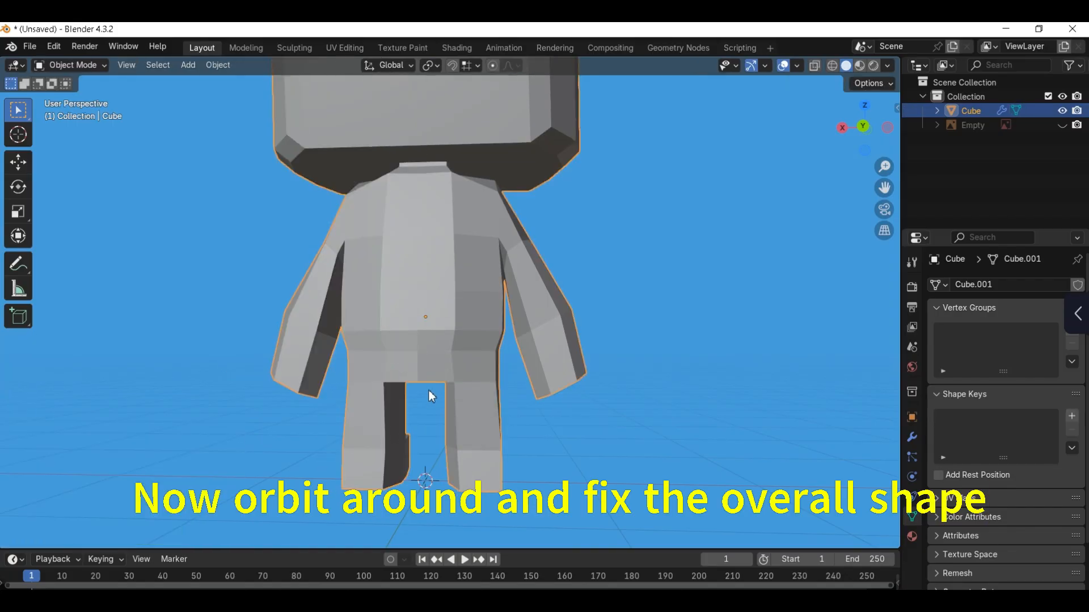
{"action": "scroll", "coordinate": [429, 391], "scroll_direction": "down", "scroll_amount": 2}
{"action": "key", "text": "Tab"}
{"action": "key", "text": "g"}
{"action": "key", "text": "g"}
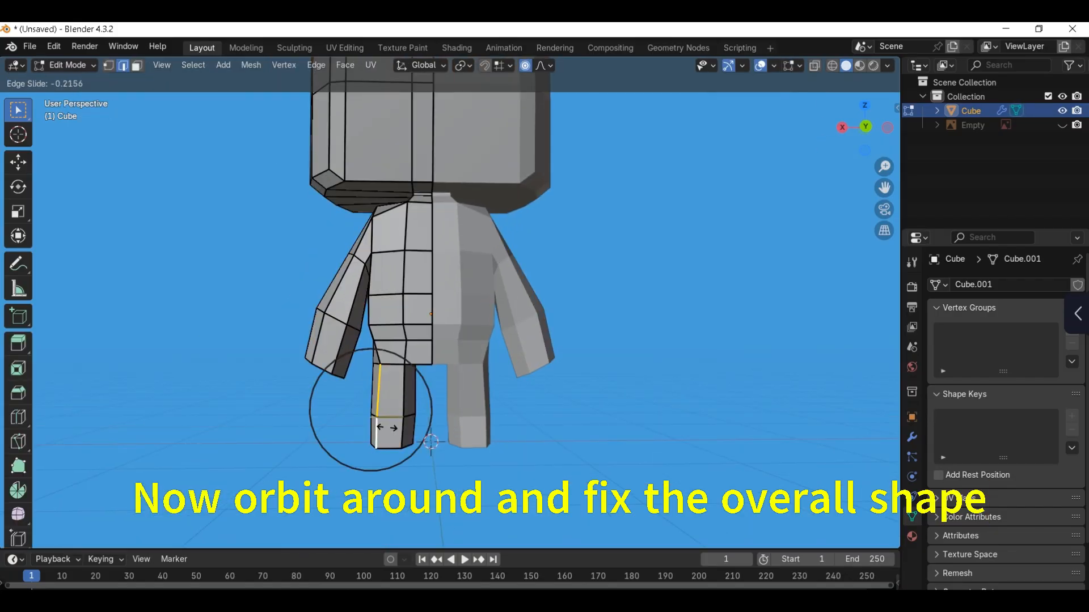
{"action": "left_click", "coordinate": [385, 428]}
Step: Select the outer vertical path on the back from the underarm to the hip and slide it along the surface
{"action": "key", "text": "Tab"}
{"action": "left_click", "coordinate": [415, 296]}
{"action": "scroll", "coordinate": [418, 309], "scroll_direction": "down", "scroll_amount": 4}
{"action": "middle_click_drag", "start_coordinate": [422, 312], "coordinate": [390, 342], "text": "shift"}
{"action": "key", "text": "Tab"}
{"action": "scroll", "coordinate": [422, 346], "scroll_direction": "up", "scroll_amount": 4}
{"action": "scroll", "coordinate": [384, 342], "scroll_direction": "up", "scroll_amount": 1}
{"action": "left_click", "coordinate": [347, 340]}
{"action": "left_click", "coordinate": [358, 433], "text": "ctrl"}
{"action": "key", "text": "g"}
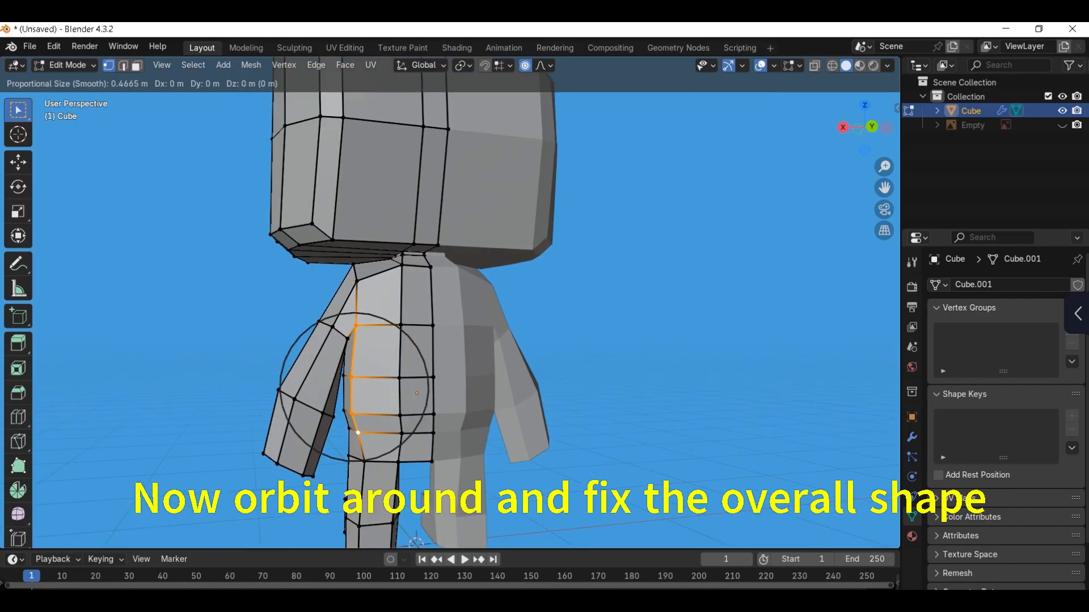
{"action": "key", "text": "g"}
{"action": "left_click", "coordinate": [376, 359]}
{"action": "key", "text": "Tab"}
{"action": "left_click", "coordinate": [384, 280]}
{"action": "scroll", "coordinate": [409, 329], "scroll_direction": "down", "scroll_amount": 4}
{"action": "key", "text": "KP_1"}
{"action": "middle_click_drag", "start_coordinate": [437, 341], "coordinate": [441, 271]}
Step: Slide the vertical edge loop near the front corner of the head with a factor of about -0.105
{"action": "key", "text": "Tab"}
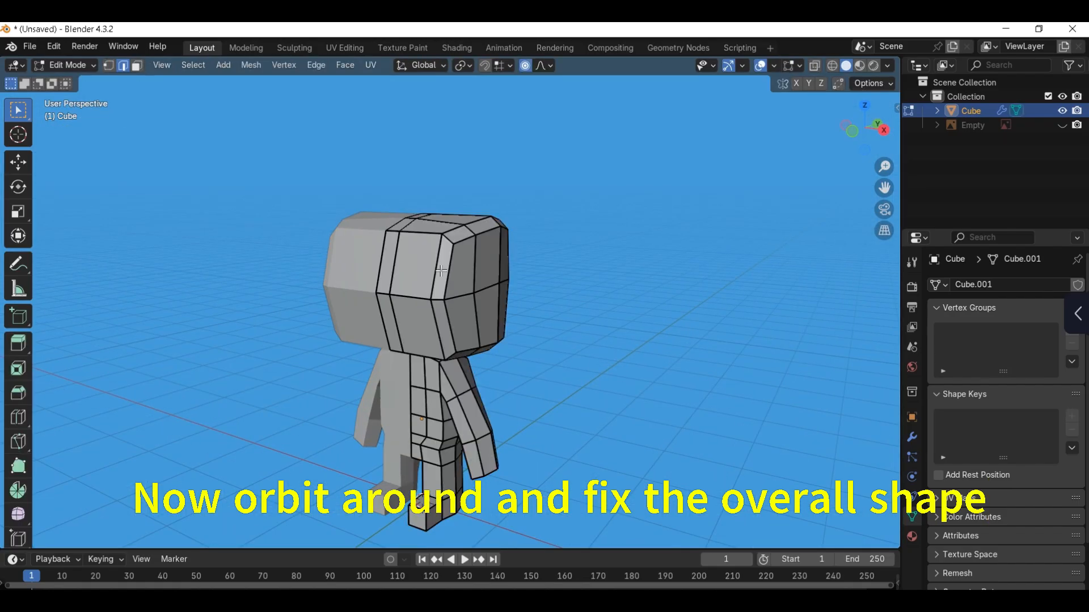
{"action": "key", "text": "KP_1"}
{"action": "key", "text": "g"}
{"action": "key", "text": "g"}
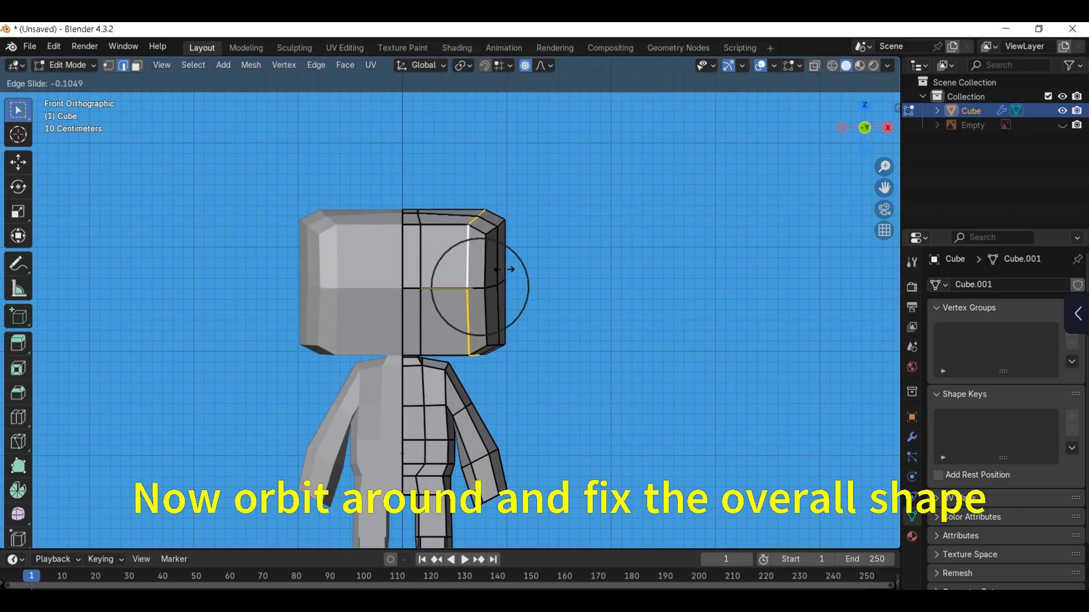
{"action": "left_click", "coordinate": [507, 270]}
{"action": "key", "text": "Tab"}
{"action": "scroll", "coordinate": [441, 340], "scroll_direction": "down", "scroll_amount": 3}
{"action": "scroll", "coordinate": [396, 389], "scroll_direction": "up", "scroll_amount": 2}
{"action": "key", "text": "Tab"}
{"action": "middle_click_drag", "start_coordinate": [396, 389], "coordinate": [318, 376]}
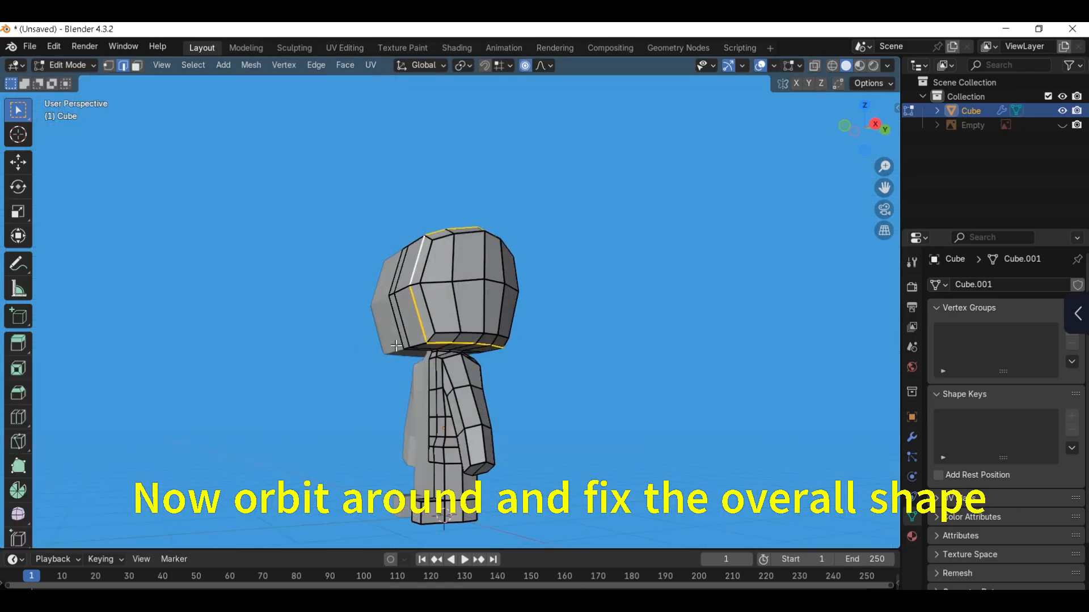
Step: Reshape the lower front of the head by moving its bottom edge and nearby front vertices in front view
{"action": "scroll", "coordinate": [406, 367], "scroll_direction": "up", "scroll_amount": 2}
{"action": "left_click", "coordinate": [407, 367]}
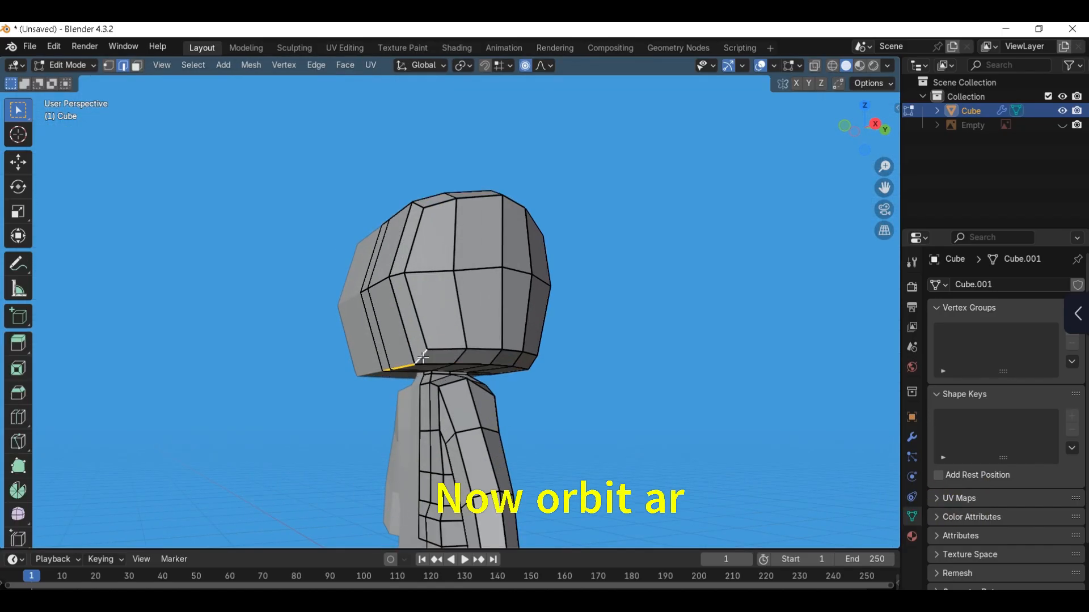
{"action": "key", "text": "KP_1"}
{"action": "key", "text": "g"}
{"action": "left_click", "coordinate": [452, 349]}
{"action": "left_click", "coordinate": [455, 287]}
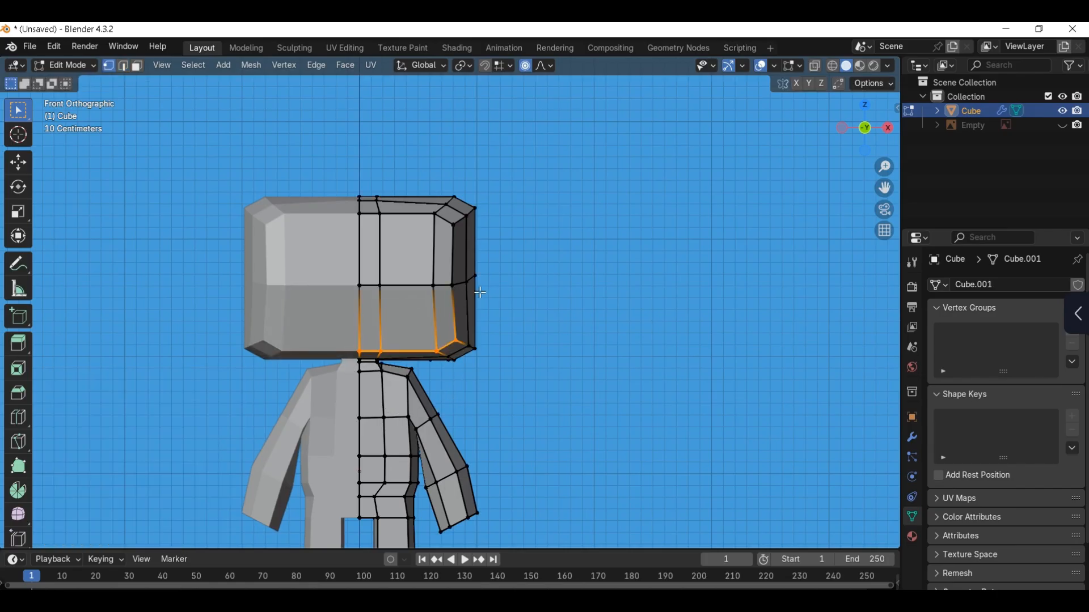
{"action": "key", "text": "g"}
{"action": "left_click", "coordinate": [484, 293]}
Step: Move the central vertices on top of the head about 0.019 m in Z with proportional editing
{"action": "left_click", "coordinate": [382, 200]}
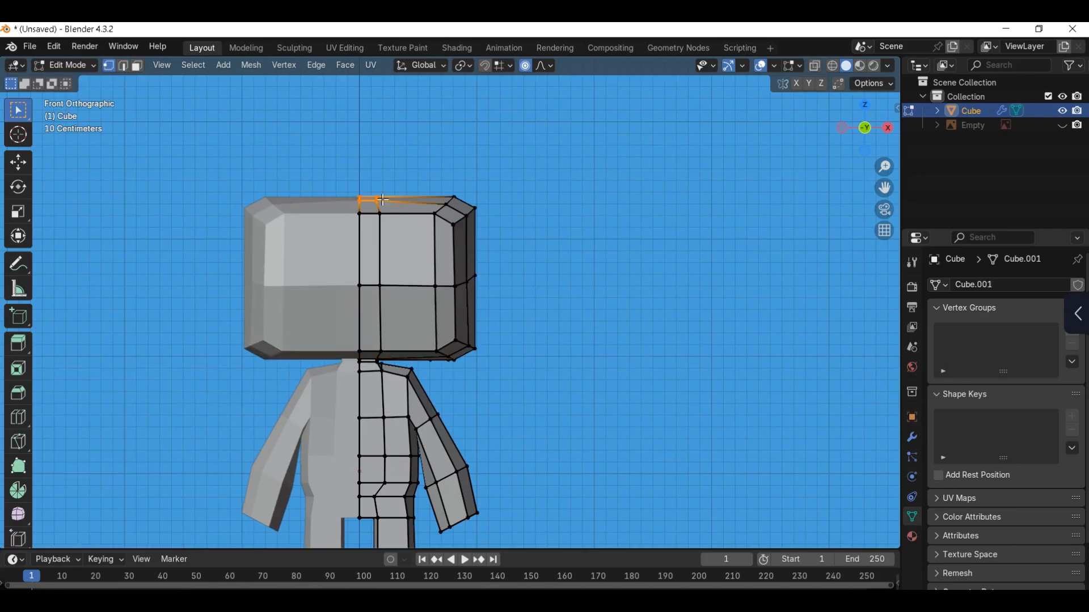
{"action": "left_click_drag", "start_coordinate": [382, 199], "coordinate": [383, 200]}
{"action": "key", "text": "g"}
{"action": "key", "text": "z"}
{"action": "left_click", "coordinate": [394, 199]}
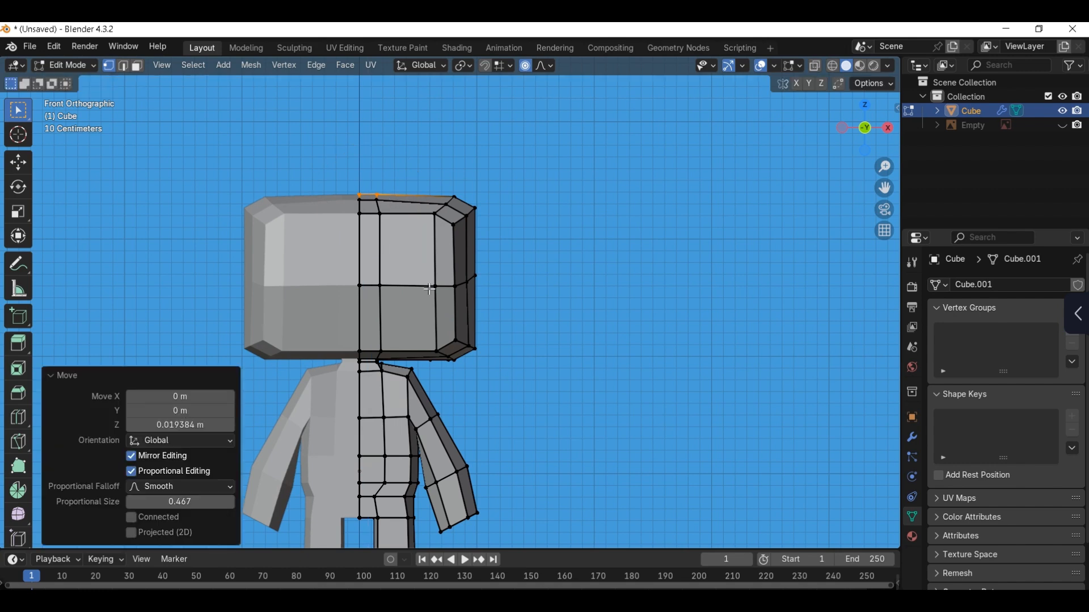
Step: Select the edge path on the side of the head and slide it along the surface
{"action": "middle_click_drag", "start_coordinate": [402, 232], "coordinate": [552, 276]}
{"action": "left_click", "coordinate": [470, 312], "text": "ctrl"}
{"action": "left_click", "coordinate": [486, 188], "text": "ctrl"}
{"action": "key", "text": "g"}
{"action": "key", "text": "g"}
{"action": "left_click", "coordinate": [532, 259]}
{"action": "key", "text": "Tab"}
{"action": "key", "text": "KP_1"}
{"action": "scroll", "coordinate": [533, 260], "scroll_direction": "down", "scroll_amount": 2}
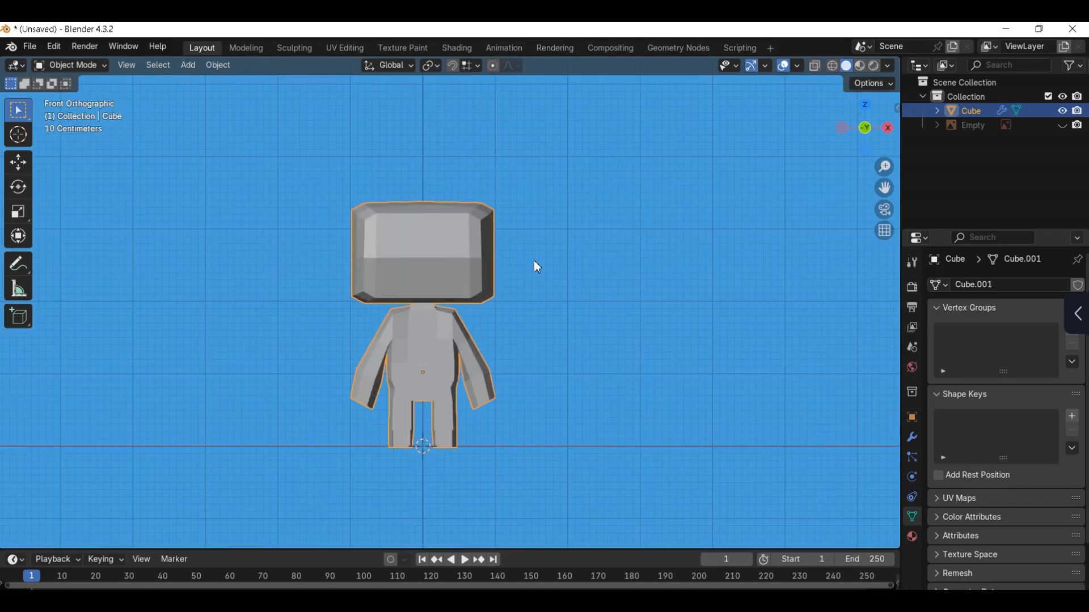
Step: Move the front face of the mid-torso beside the mirror line along Y with proportional editing
{"action": "scroll", "coordinate": [430, 382], "scroll_direction": "up", "scroll_amount": 1}
{"action": "middle_click_drag", "start_coordinate": [431, 383], "coordinate": [399, 375]}
{"action": "key", "text": "Tab"}
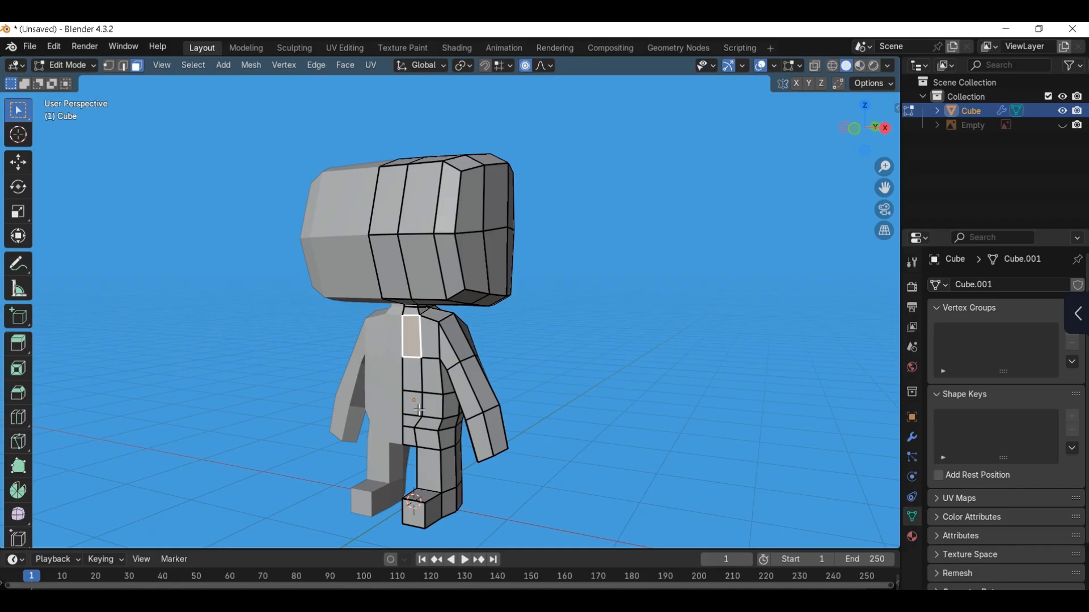
{"action": "left_click", "coordinate": [411, 421], "text": "shift"}
{"action": "left_click", "coordinate": [411, 404], "text": "shift"}
{"action": "middle_click_drag", "start_coordinate": [419, 410], "coordinate": [486, 360]}
{"action": "left_click", "coordinate": [409, 378], "text": "shift"}
{"action": "key", "text": "g"}
{"action": "key", "text": "y"}
{"action": "left_click", "coordinate": [417, 390]}
Step: Move the upper chest face beside the mirror line about -0.086 m along Y with proportional editing
{"action": "scroll", "coordinate": [419, 361], "scroll_direction": "up", "scroll_amount": 2}
{"action": "middle_click_drag", "start_coordinate": [414, 360], "coordinate": [375, 360]}
{"action": "left_click", "coordinate": [390, 358]}
{"action": "key", "text": "g"}
{"action": "key", "text": "y"}
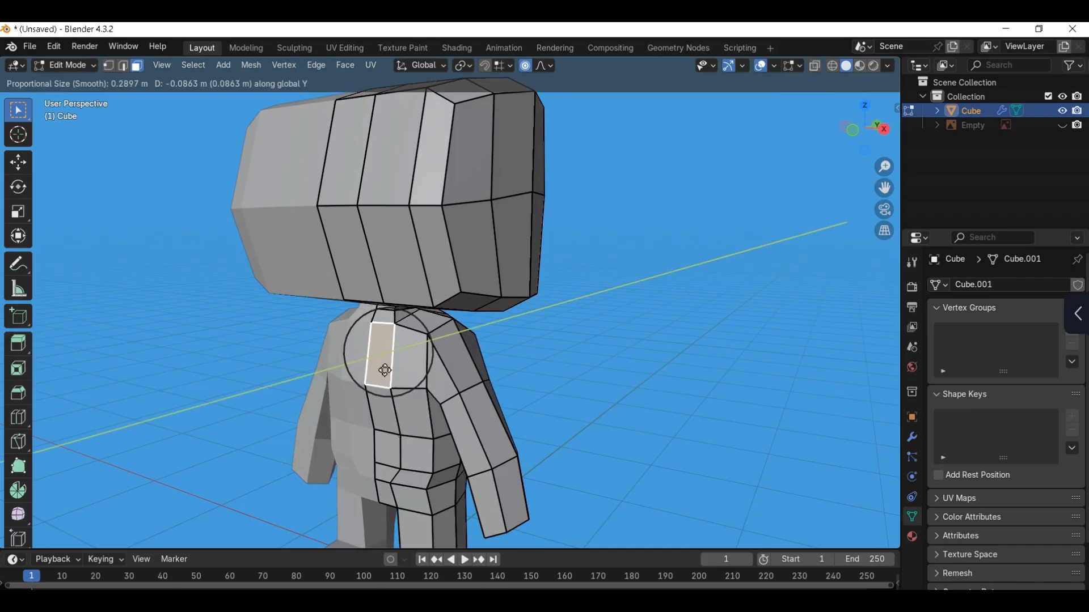
{"action": "left_click", "coordinate": [388, 370]}
{"action": "key", "text": "Tab"}
{"action": "scroll", "coordinate": [420, 365], "scroll_direction": "down", "scroll_amount": 3}
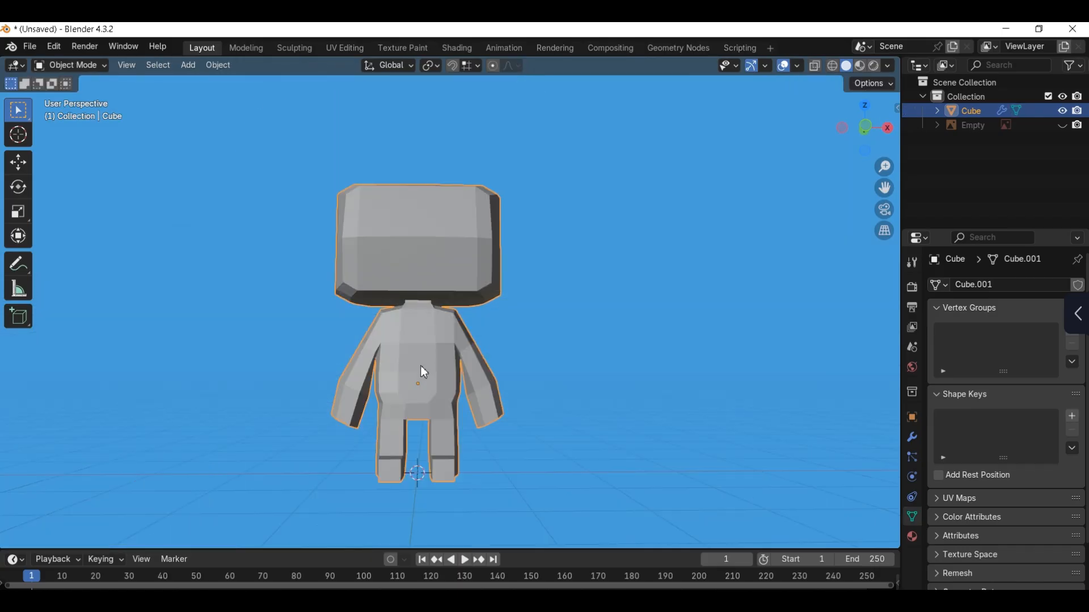
Step: Unhide the front reference image and place a duplicate of it beside the original, about 5.29 m along X
{"action": "middle_click_drag", "start_coordinate": [421, 366], "coordinate": [451, 367]}
{"action": "scroll", "coordinate": [451, 368], "scroll_direction": "down", "scroll_amount": 2}
{"action": "left_click", "coordinate": [1062, 126]}
{"action": "left_click", "coordinate": [542, 299]}
{"action": "key", "text": "KP_1"}
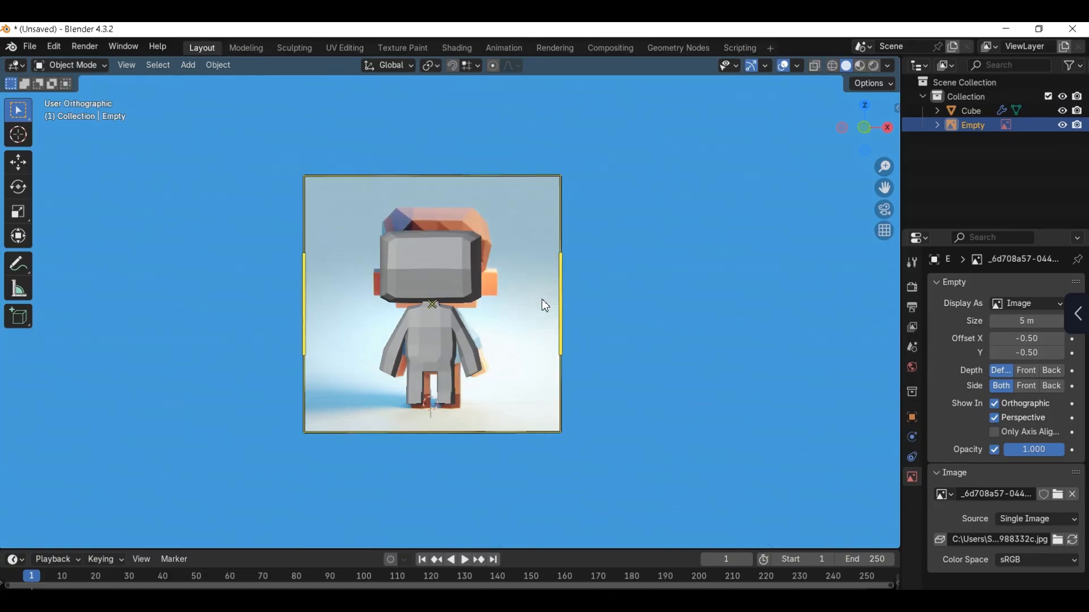
{"action": "key", "text": "shift+d"}
{"action": "left_click", "coordinate": [804, 294]}
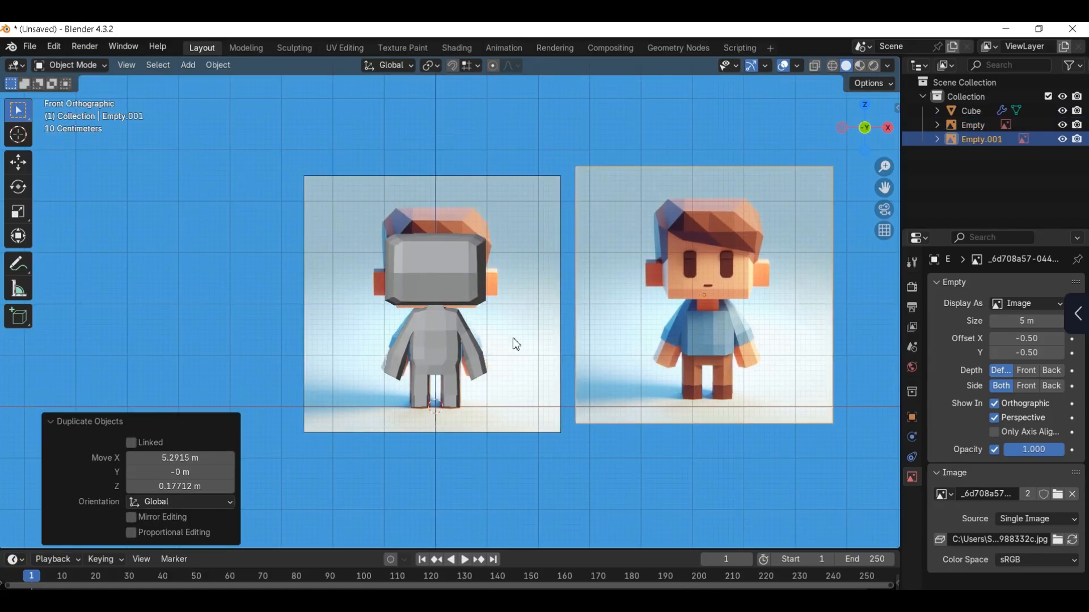
Step: Add an edge loop across the arm just above the existing sleeve-end loop with factor -0.820 and scale it up about 1.2 times
{"action": "scroll", "coordinate": [513, 340], "scroll_direction": "up", "scroll_amount": 2}
{"action": "scroll", "coordinate": [503, 335], "scroll_direction": "up", "scroll_amount": 1}
{"action": "middle_click_drag", "start_coordinate": [486, 386], "coordinate": [454, 324], "text": "shift"}
{"action": "left_click", "coordinate": [459, 326]}
{"action": "key", "text": "Tab"}
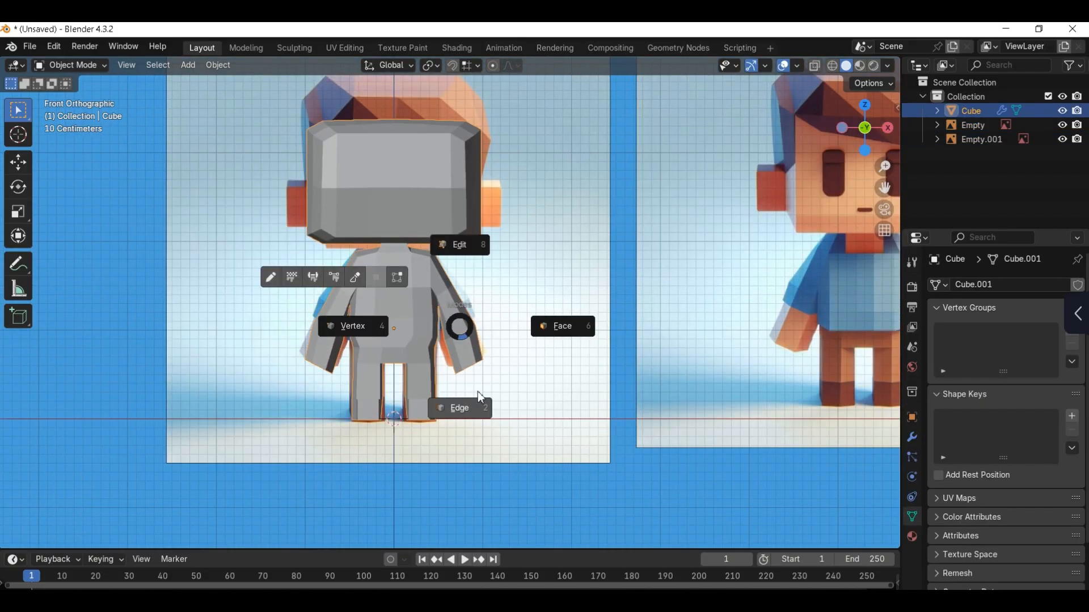
{"action": "left_click", "coordinate": [477, 392]}
{"action": "scroll", "coordinate": [468, 338], "scroll_direction": "up", "scroll_amount": 2}
{"action": "scroll", "coordinate": [468, 338], "scroll_direction": "up", "scroll_amount": 2}
{"action": "key", "text": "ctrl+r"}
{"action": "left_click", "coordinate": [463, 341]}
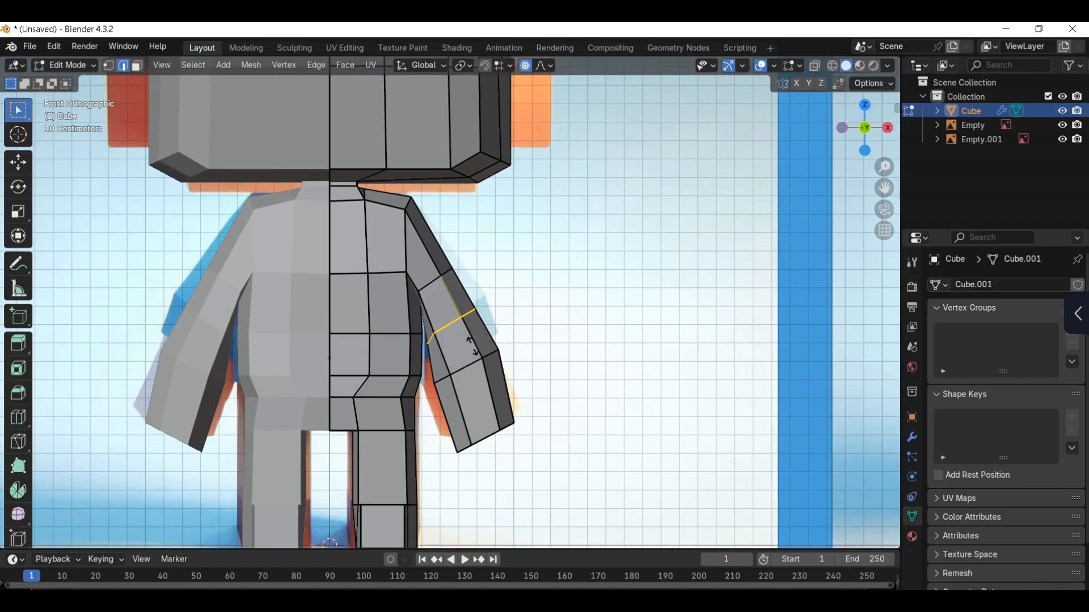
{"action": "left_click", "coordinate": [468, 360]}
{"action": "key", "text": "s"}
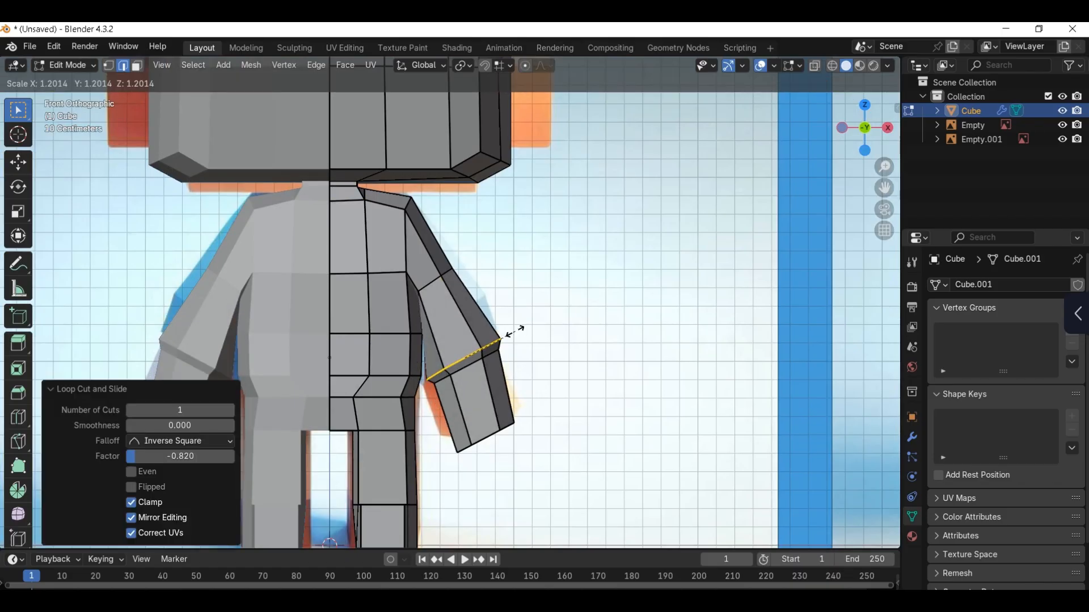
{"action": "left_click", "coordinate": [513, 327]}
Step: Scale the edge loop around the middle of the arm to 0.913 and adjust its position in front view
{"action": "left_click", "coordinate": [444, 275], "text": "alt"}
{"action": "key", "text": "s"}
{"action": "left_click", "coordinate": [508, 271]}
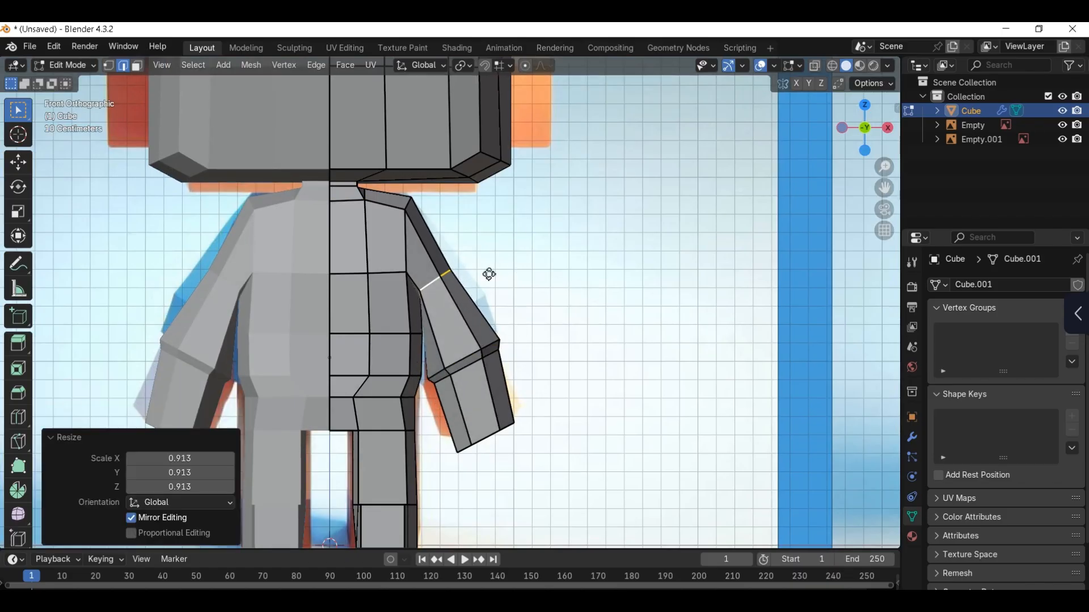
{"action": "key", "text": "g"}
{"action": "left_click", "coordinate": [489, 278]}
Step: Move the outer vertices of the mid-arm loop outward in wireframe, starting with about 0.040 m in X and 0.031 m in Z
{"action": "key", "text": "1"}
{"action": "left_click_drag", "start_coordinate": [484, 250], "coordinate": [433, 296]}
{"action": "key", "text": "z"}
{"action": "left_click_drag", "start_coordinate": [460, 256], "coordinate": [436, 297]}
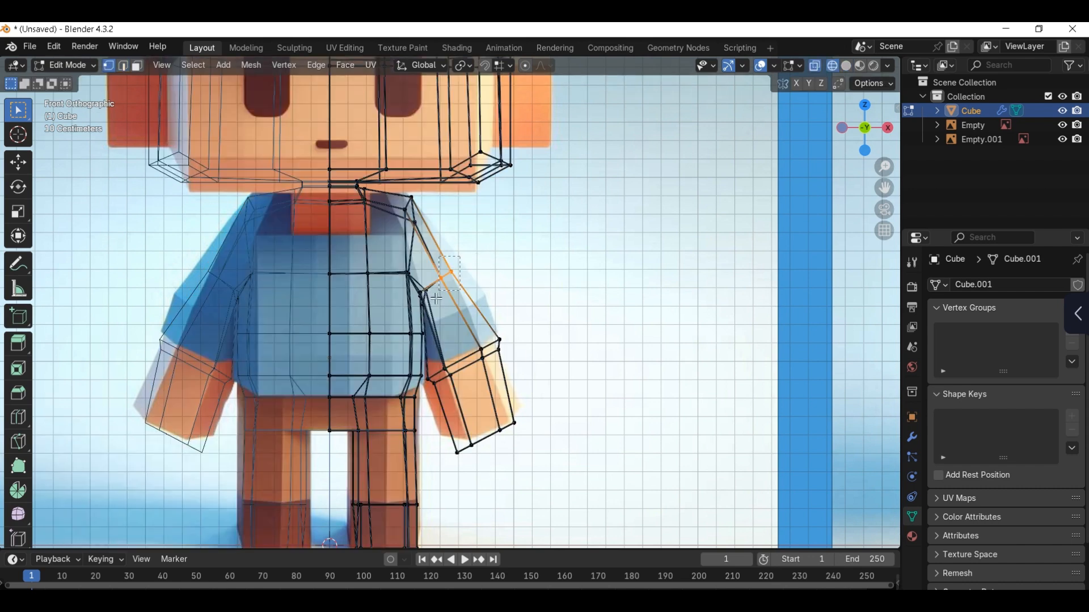
{"action": "key", "text": "g"}
{"action": "left_click", "coordinate": [486, 279]}
{"action": "key", "text": "g"}
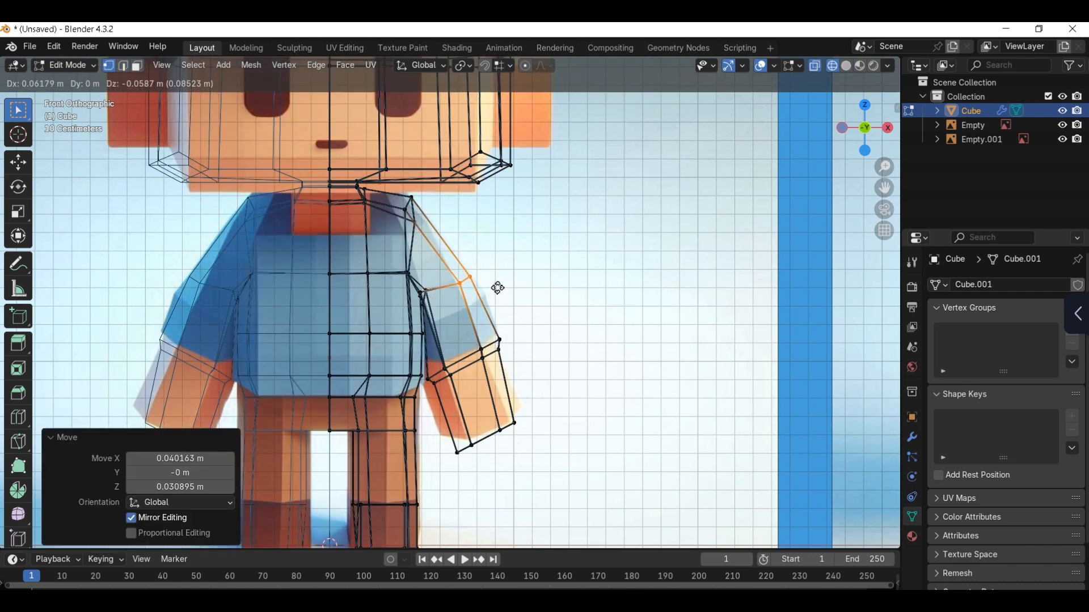
{"action": "left_click", "coordinate": [499, 281]}
{"action": "key", "text": "shift+z"}
{"action": "key", "text": "Tab"}
{"action": "scroll", "coordinate": [453, 308], "scroll_direction": "down", "scroll_amount": 2}
{"action": "middle_click_drag", "start_coordinate": [454, 307], "coordinate": [387, 316]}
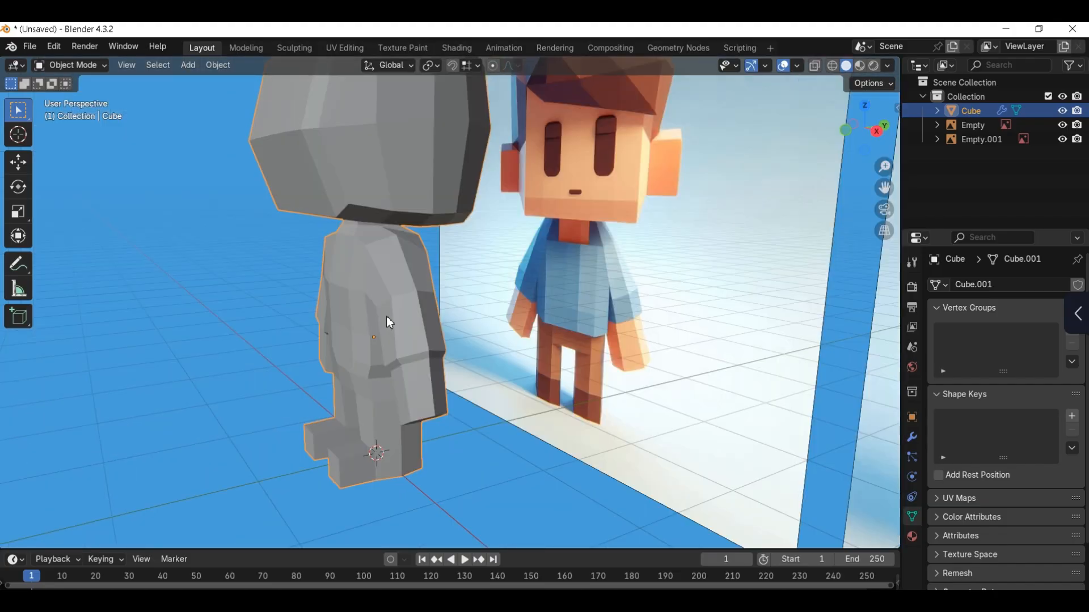
Step: Slide the mid-arm edge loop down the arm with a factor of about 0.2 and rescale it
{"action": "key", "text": "KP_1"}
{"action": "key", "text": "Tab"}
{"action": "key", "text": "g"}
{"action": "key", "text": "g"}
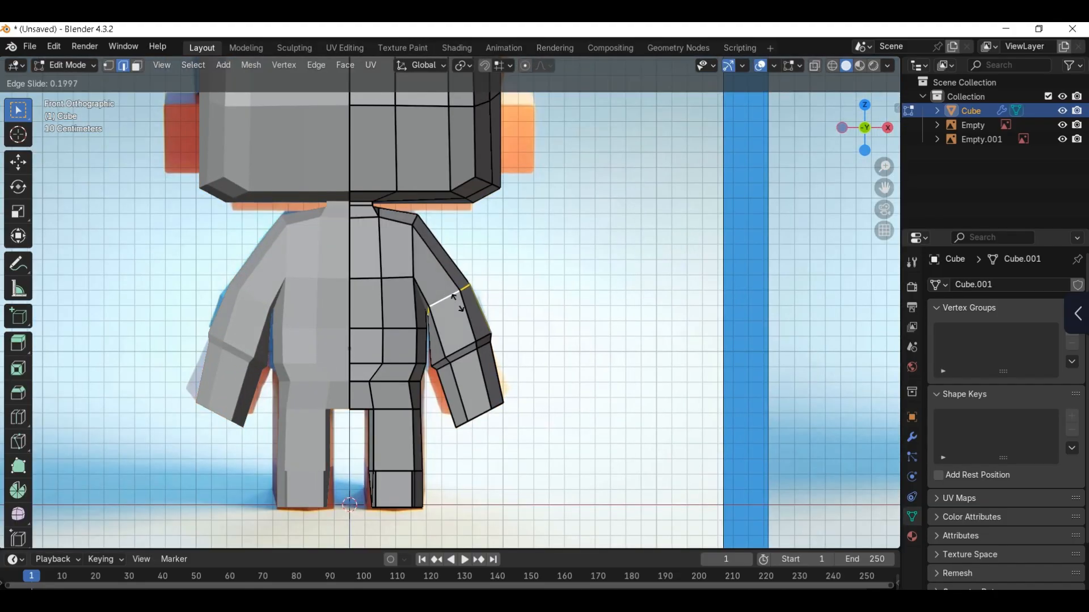
{"action": "left_click", "coordinate": [462, 302]}
{"action": "key", "text": "s"}
{"action": "left_click", "coordinate": [526, 305]}
Step: Move the lower-arm faces about 0.030 m in X and 0.007 m in Z, and rotate them about -2.3 degrees
{"action": "left_click", "coordinate": [475, 331], "text": "alt"}
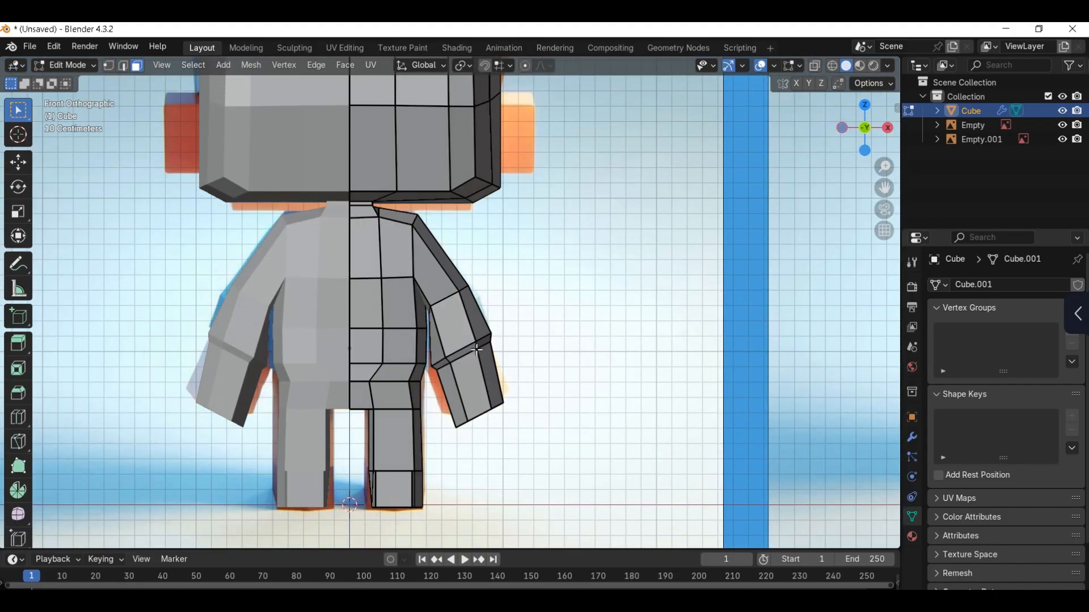
{"action": "key", "text": "g"}
{"action": "left_click", "coordinate": [536, 316]}
{"action": "key", "text": "r"}
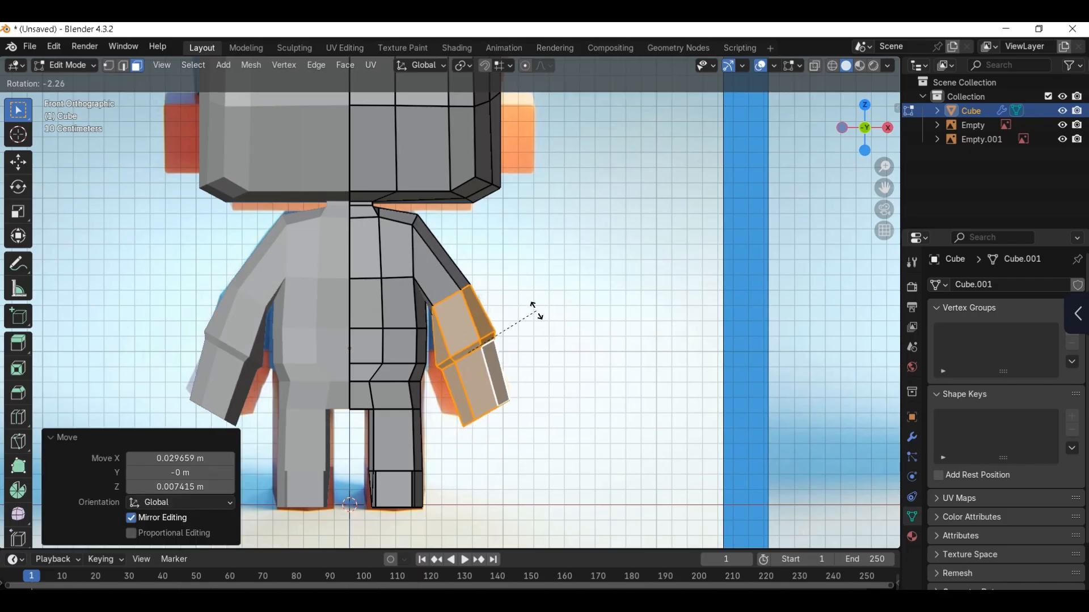
{"action": "left_click", "coordinate": [535, 309]}
Step: Extrude the lower side face of the head about 0.236 m outward to form an ear
{"action": "scroll", "coordinate": [484, 308], "scroll_direction": "down", "scroll_amount": 2}
{"action": "middle_click_drag", "start_coordinate": [515, 234], "coordinate": [485, 277]}
{"action": "key", "text": "KP_3"}
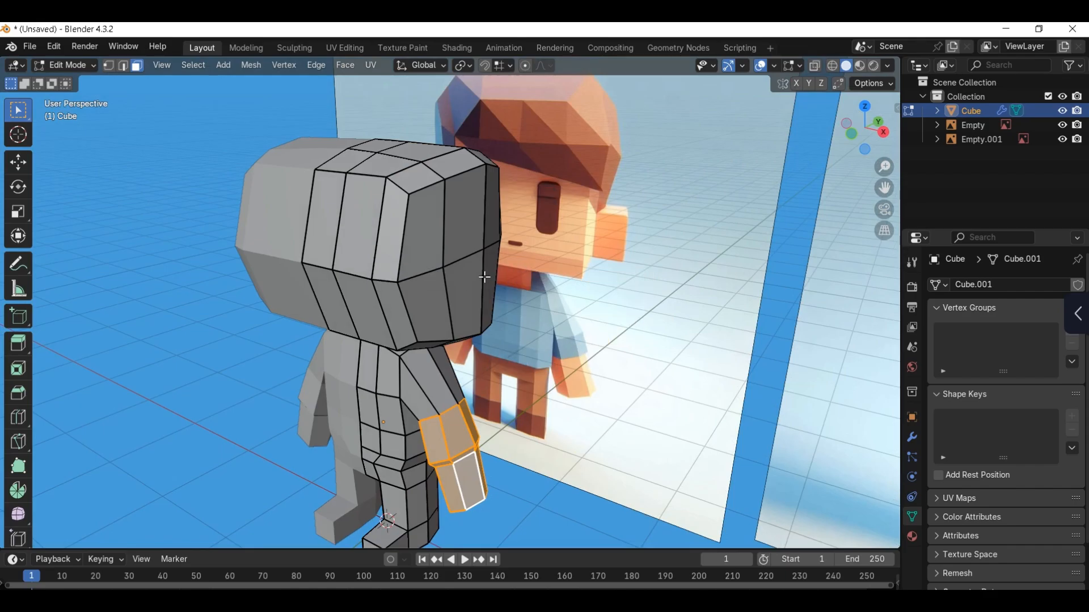
{"action": "key", "text": "KP_1"}
{"action": "key", "text": "e"}
{"action": "left_click", "coordinate": [570, 312]}
Step: Scale the ear's outer face to about 0.87 and move it about 0.027 m in Z
{"action": "key", "text": "s"}
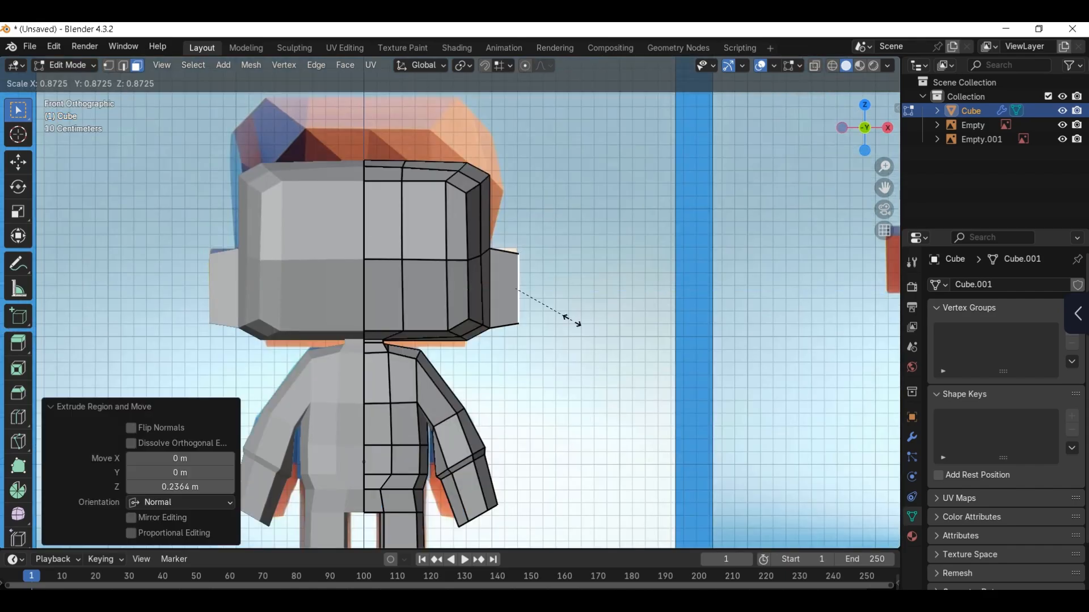
{"action": "left_click", "coordinate": [567, 308]}
{"action": "key", "text": "g"}
{"action": "key", "text": "z"}
{"action": "left_click", "coordinate": [552, 303]}
{"action": "scroll", "coordinate": [514, 285], "scroll_direction": "down", "scroll_amount": 2}
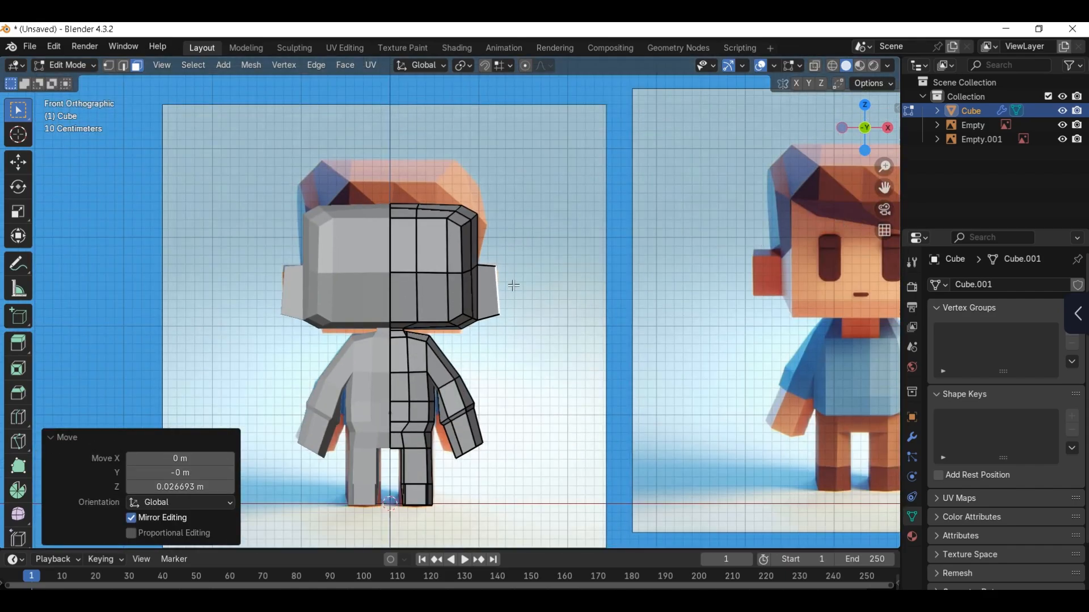
Step: Duplicate the upper front head face onto the reference eye, about -0.093 m in X and -0.303 m in Z, and scale it to 0.842
{"action": "middle_click_drag", "start_coordinate": [433, 293], "coordinate": [426, 308], "text": "shift"}
{"action": "scroll", "coordinate": [434, 293], "scroll_direction": "up", "scroll_amount": 1}
{"action": "left_click", "coordinate": [422, 277]}
{"action": "key", "text": "alt+z"}
{"action": "scroll", "coordinate": [422, 277], "scroll_direction": "up", "scroll_amount": 3}
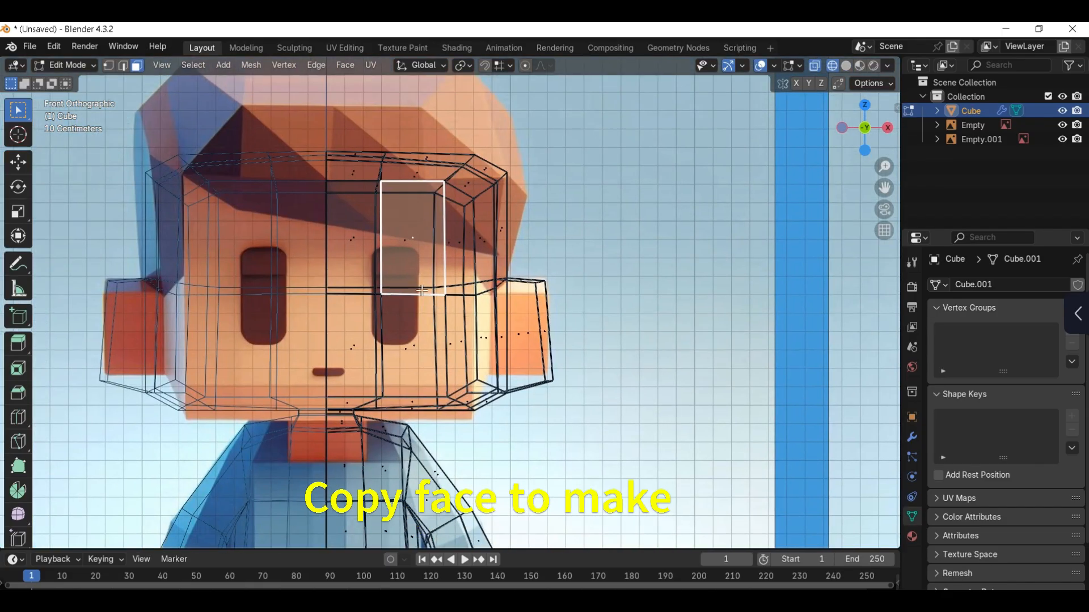
{"action": "key", "text": "shift+d"}
{"action": "left_click", "coordinate": [403, 344]}
{"action": "key", "text": "s"}
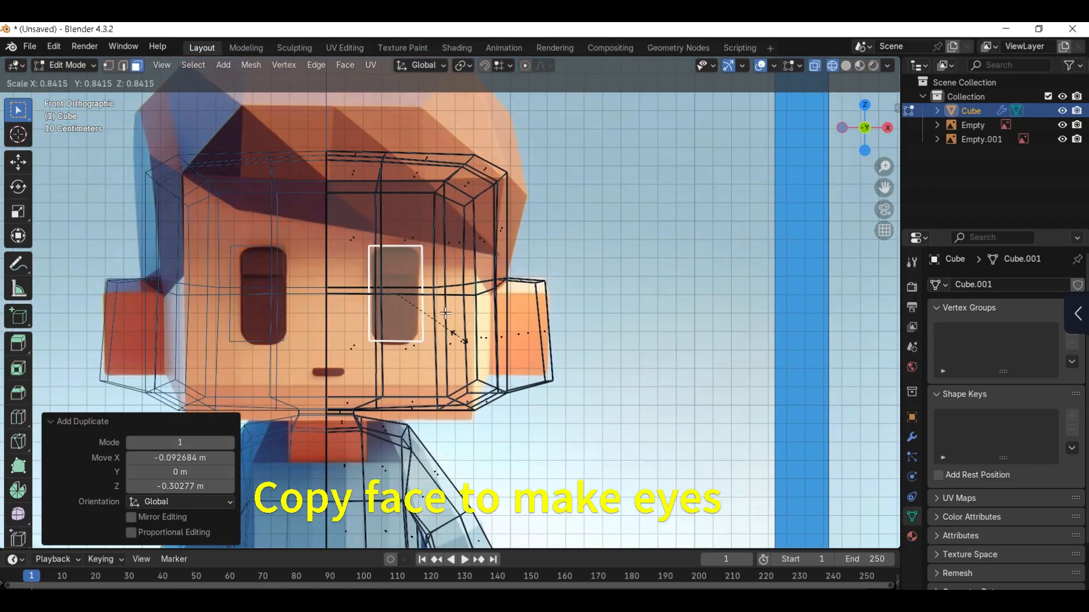
{"action": "left_click", "coordinate": [445, 313]}
Step: Round the eye face's corners with a 0.0922 m vertex bevel using 2 segments
{"action": "scroll", "coordinate": [444, 306], "scroll_direction": "up", "scroll_amount": 1}
{"action": "key", "text": "ctrl+b"}
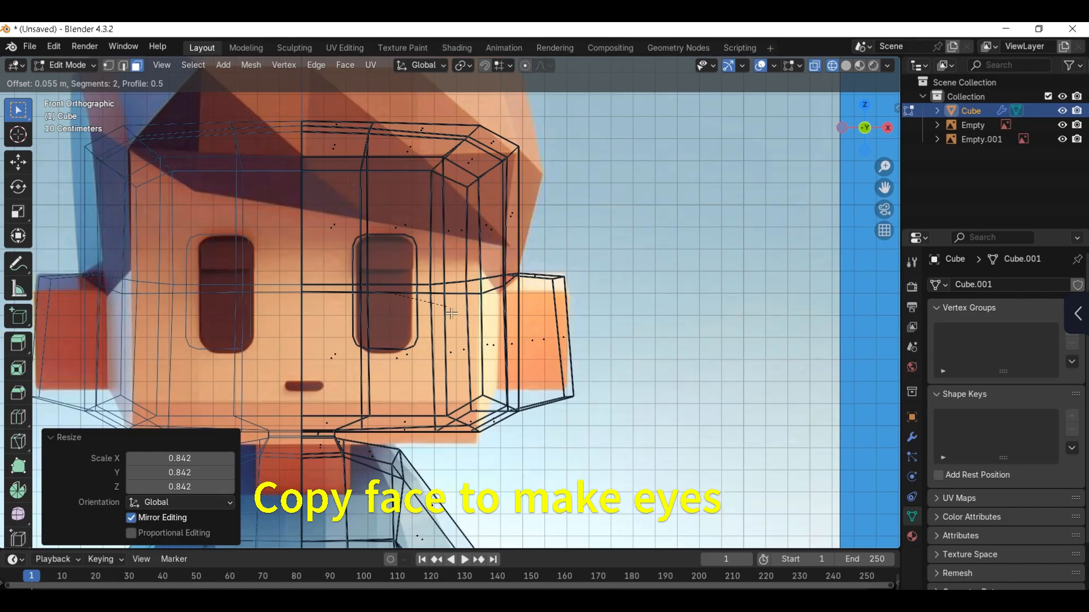
{"action": "left_click", "coordinate": [454, 299]}
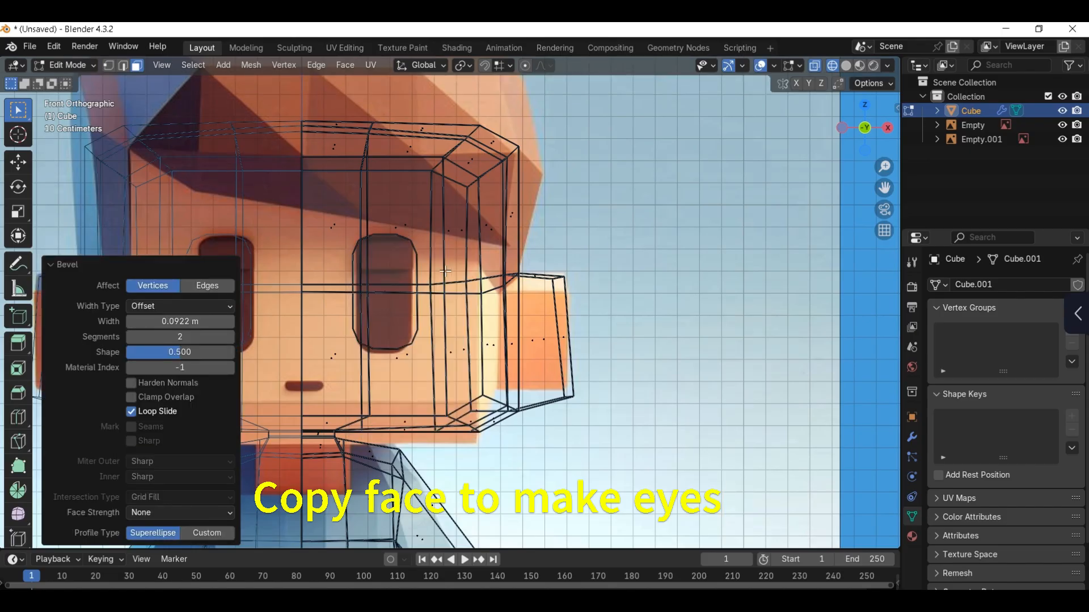
{"action": "key", "text": "shift+z"}
Step: Select the linked eye face and move it in front of the head, about -0.175 m in Y and 0.023 m in Z
{"action": "middle_click_drag", "start_coordinate": [486, 287], "coordinate": [371, 335]}
{"action": "key", "text": "l"}
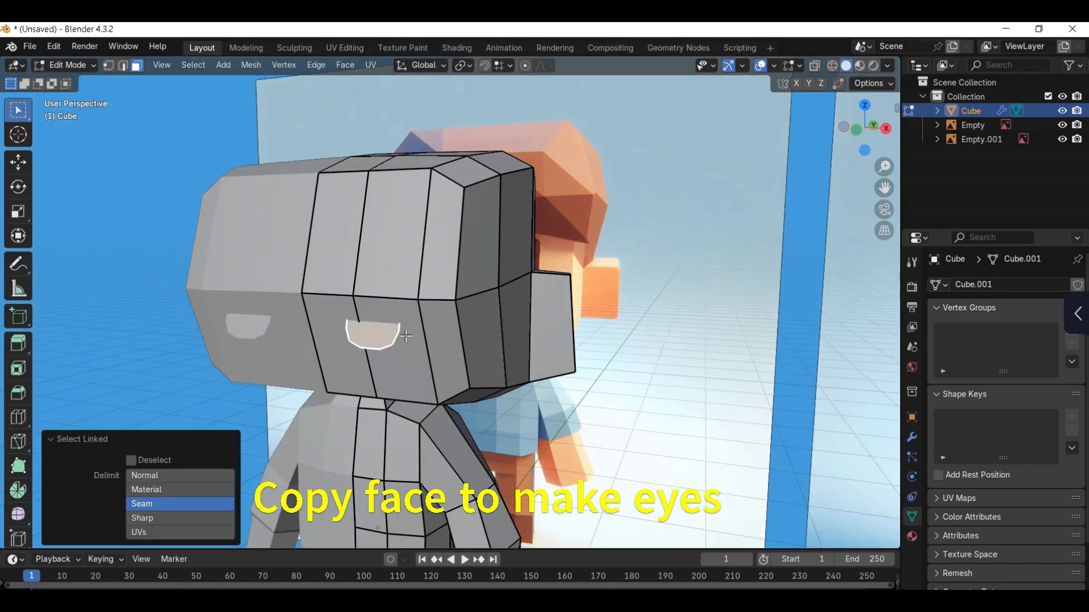
{"action": "key", "text": "KP_3"}
{"action": "key", "text": "g"}
{"action": "left_click", "coordinate": [420, 263]}
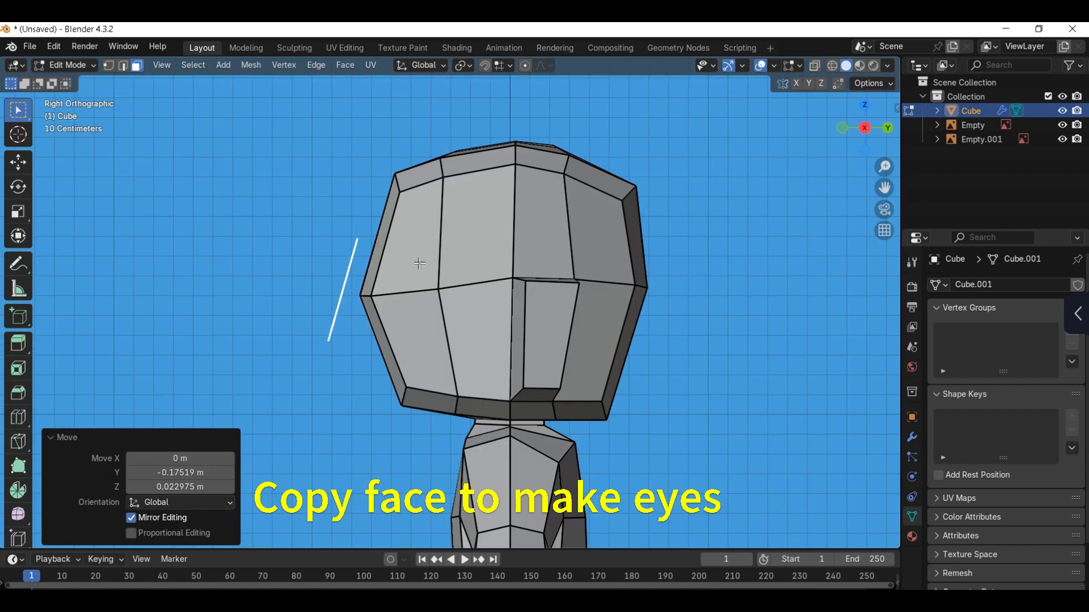
{"action": "key", "text": "r"}
{"action": "right_click", "coordinate": [391, 246]}
Step: Flatten the eye face along Y with a scale of 0 and extrude it about 0.055 m
{"action": "key", "text": "s"}
{"action": "key", "text": "y"}
{"action": "key", "text": "0"}
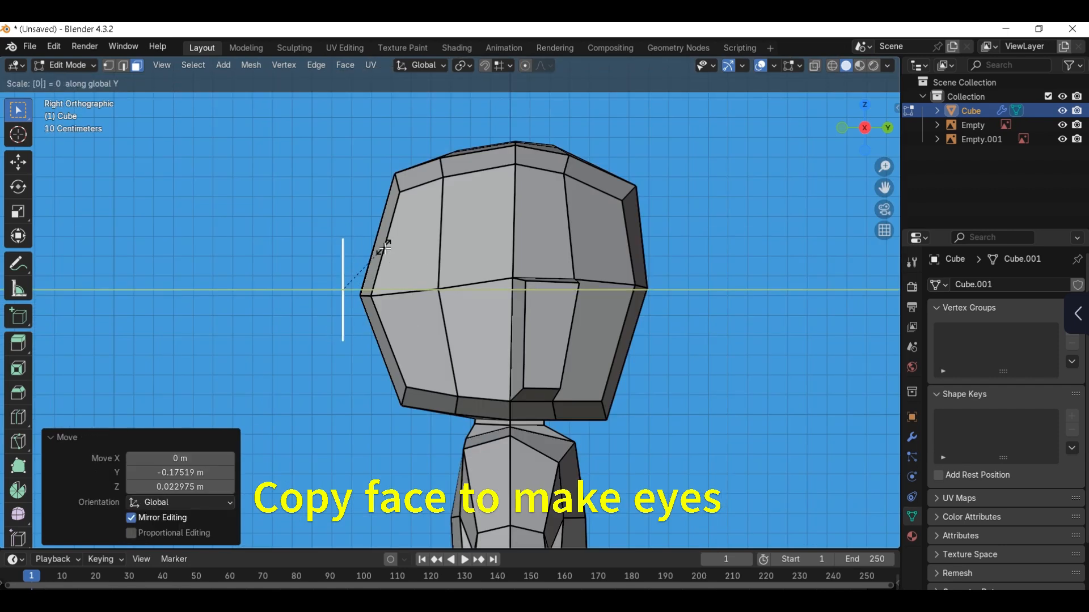
{"action": "left_click", "coordinate": [387, 247]}
{"action": "key", "text": "e"}
{"action": "left_click", "coordinate": [387, 256]}
Step: Select the front faces of the head around the eye and flatten them along Y with a scale of 0
{"action": "middle_click_drag", "start_coordinate": [386, 256], "coordinate": [467, 261]}
{"action": "key", "text": "Tab"}
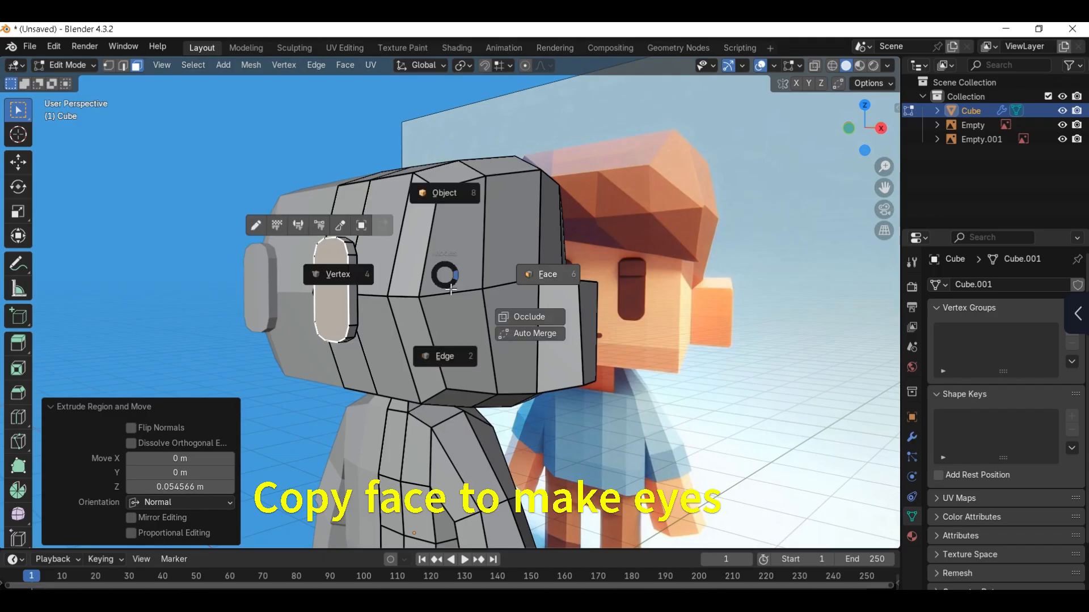
{"action": "left_click", "coordinate": [544, 273]}
{"action": "middle_click_drag", "start_coordinate": [397, 292], "coordinate": [299, 288]}
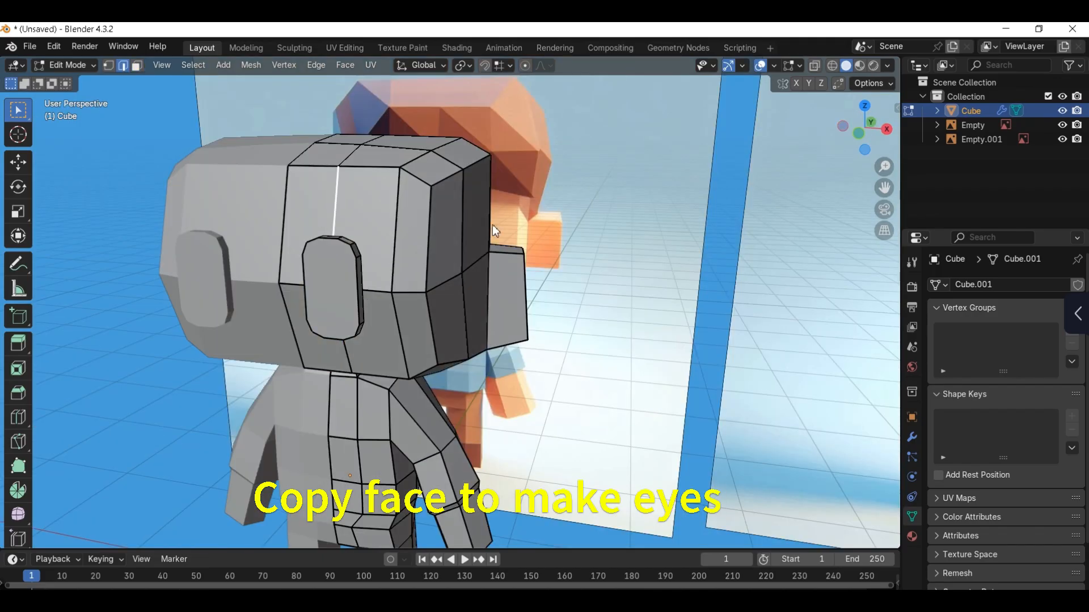
{"action": "left_click", "coordinate": [311, 203], "text": "ctrl+shift"}
{"action": "middle_click_drag", "start_coordinate": [312, 202], "coordinate": [397, 292]}
{"action": "type", "text": "sy"}
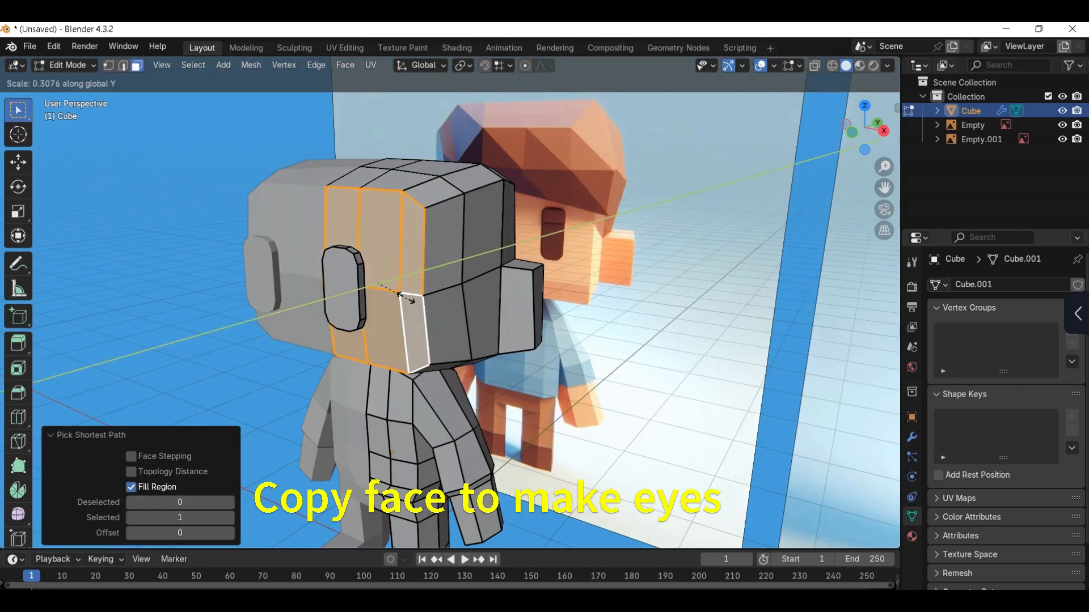
{"action": "type", "text": "0"}
{"action": "key", "text": "Return"}
Step: Slide the vertical edge loop behind the head's flat front toward the face with a factor of about 0.19
{"action": "key", "text": "KP_3"}
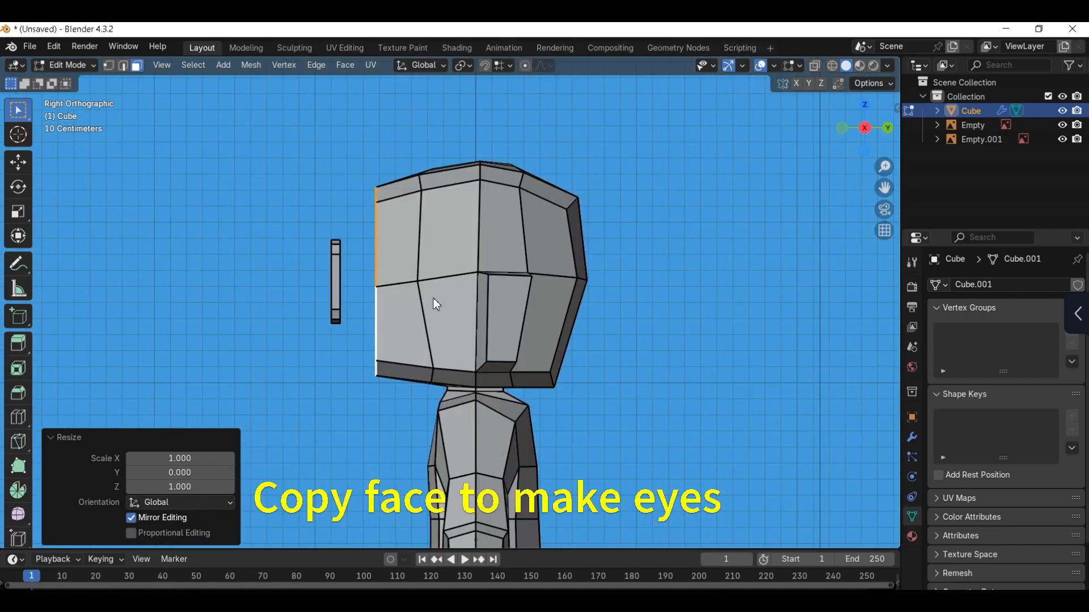
{"action": "key", "text": "2"}
{"action": "key", "text": "ctrl+r"}
{"action": "left_click", "coordinate": [427, 243]}
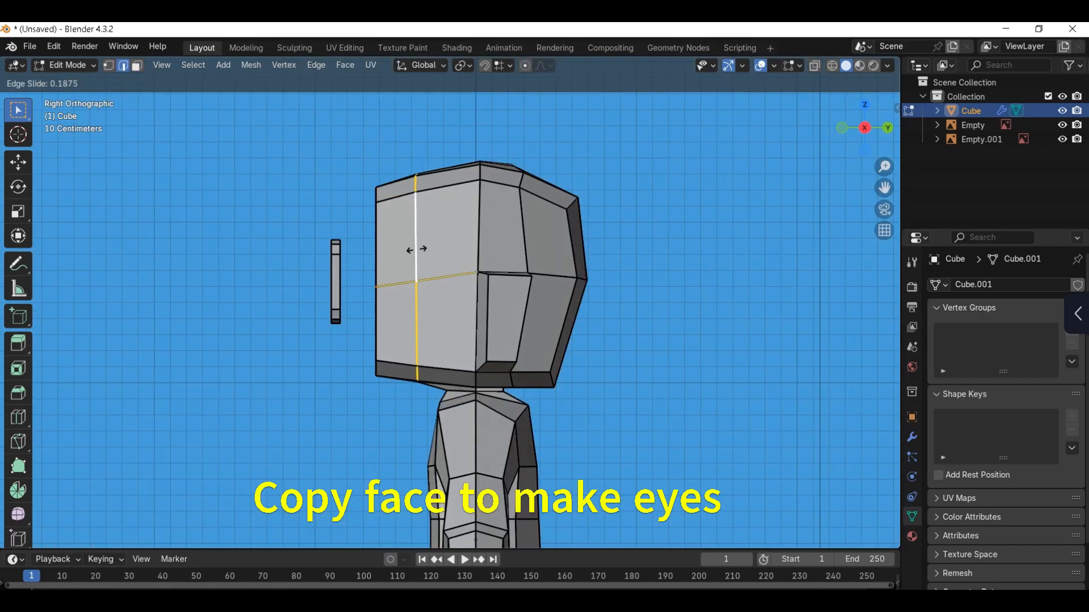
{"action": "left_click", "coordinate": [417, 249]}
Step: Select the whole linked eye piece and move it about 0.253 m along Y into the face
{"action": "middle_click_drag", "start_coordinate": [417, 250], "coordinate": [479, 270]}
{"action": "key", "text": "KP_1"}
{"action": "key", "text": "Tab"}
{"action": "left_click", "coordinate": [504, 275]}
{"action": "left_click", "coordinate": [385, 284]}
{"action": "middle_click_drag", "start_coordinate": [400, 280], "coordinate": [372, 291]}
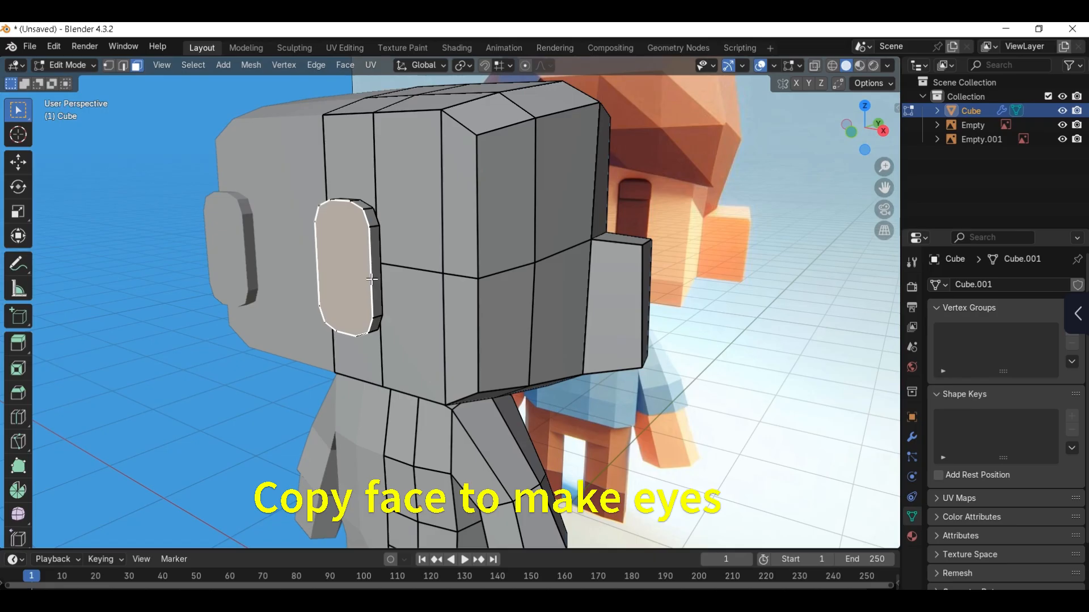
{"action": "key", "text": "l"}
{"action": "key", "text": "g"}
{"action": "key", "text": "y"}
{"action": "left_click", "coordinate": [420, 273]}
Step: Scale the eye piece to 0.928 in front view and compare the face with the reference
{"action": "key", "text": "KP_1"}
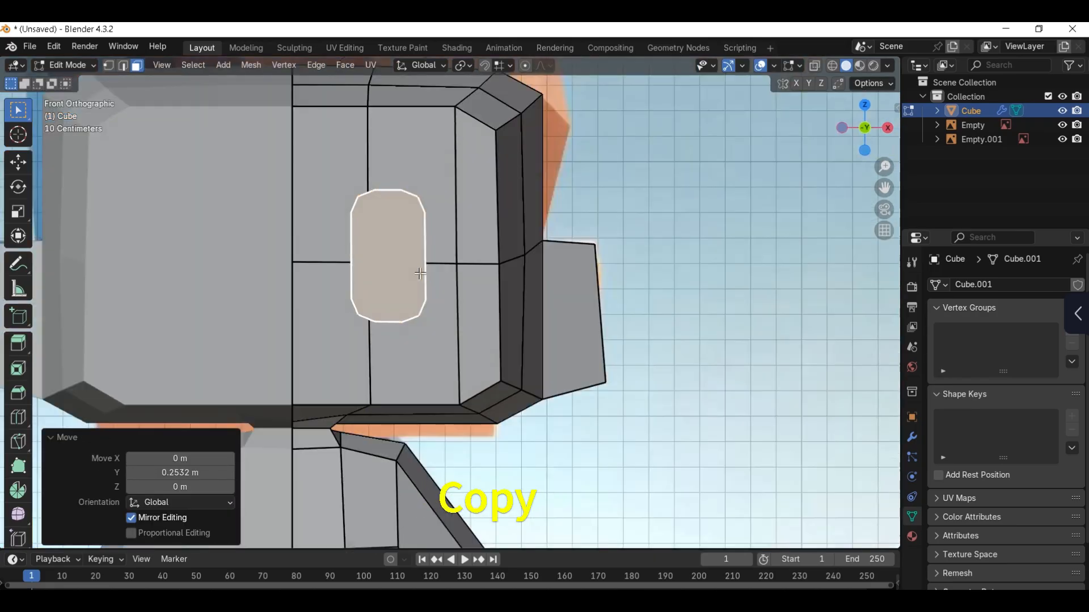
{"action": "scroll", "coordinate": [420, 273], "scroll_direction": "down", "scroll_amount": 5}
{"action": "scroll", "coordinate": [420, 273], "scroll_direction": "up", "scroll_amount": 6}
{"action": "key", "text": "s"}
{"action": "left_click", "coordinate": [452, 241]}
{"action": "key", "text": "Tab"}
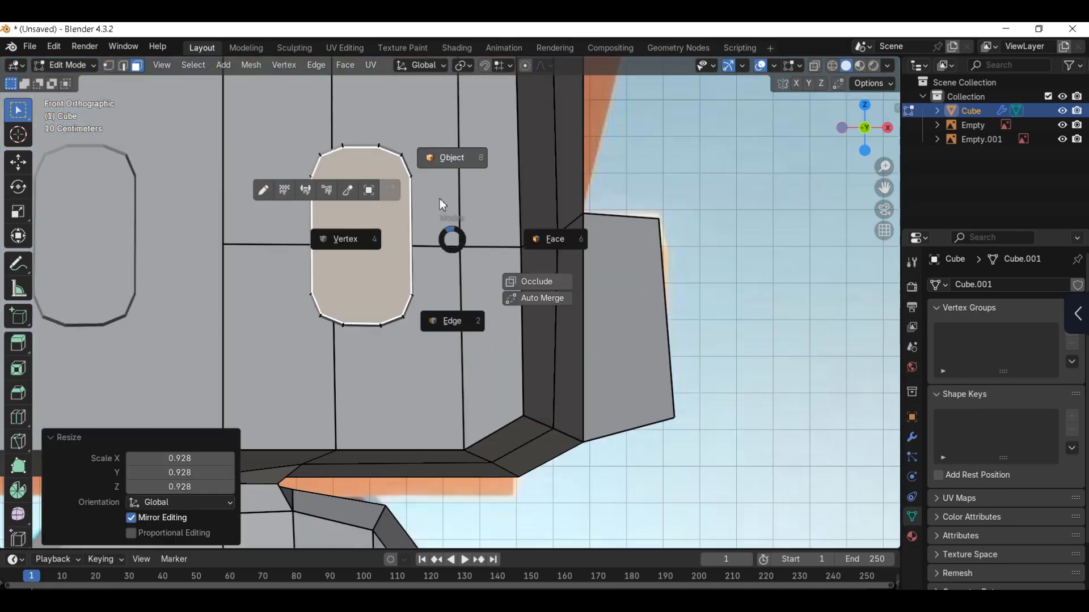
{"action": "left_click", "coordinate": [440, 198]}
{"action": "scroll", "coordinate": [440, 260], "scroll_direction": "down", "scroll_amount": 8}
{"action": "key", "text": "z"}
{"action": "left_click", "coordinate": [453, 258]}
{"action": "scroll", "coordinate": [420, 300], "scroll_direction": "up", "scroll_amount": 2}
Step: Inset the lower front face beside the head's centre line and scale the inset face to 0.324 along Z for the mouth
{"action": "key", "text": "Tab"}
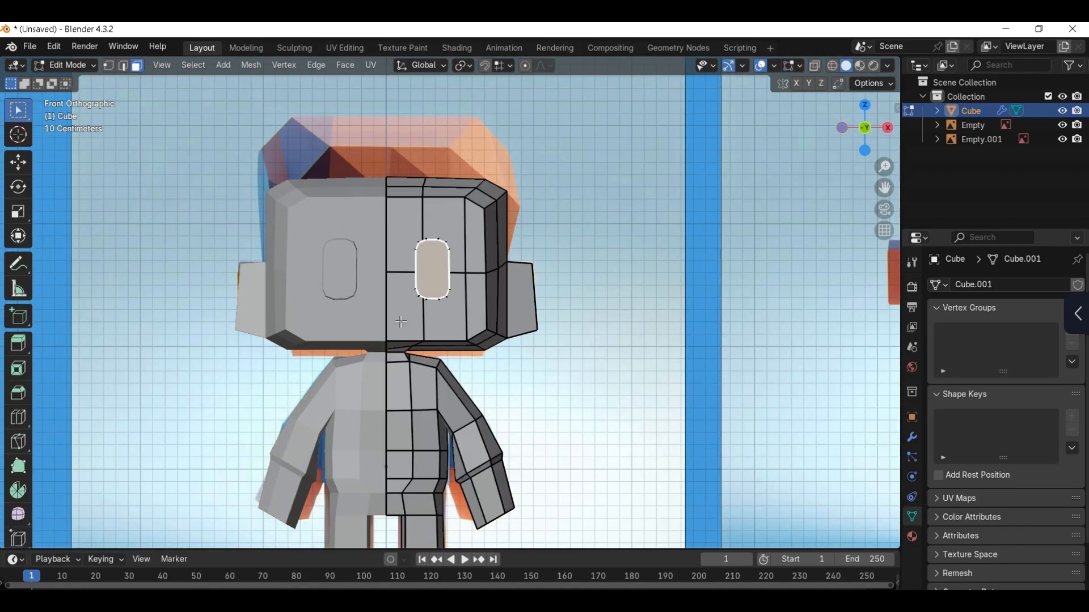
{"action": "left_click", "coordinate": [400, 322]}
{"action": "scroll", "coordinate": [401, 322], "scroll_direction": "up", "scroll_amount": 4}
{"action": "key", "text": "alt+z"}
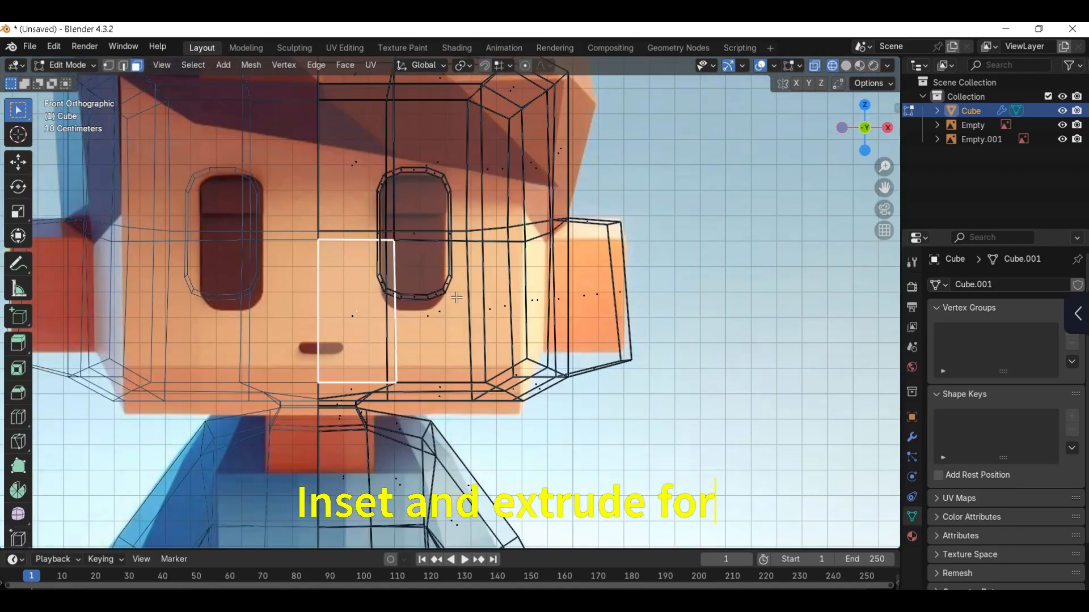
{"action": "key", "text": "i"}
{"action": "left_click", "coordinate": [425, 310]}
{"action": "key", "text": "s"}
{"action": "key", "text": "z"}
{"action": "left_click", "coordinate": [368, 309]}
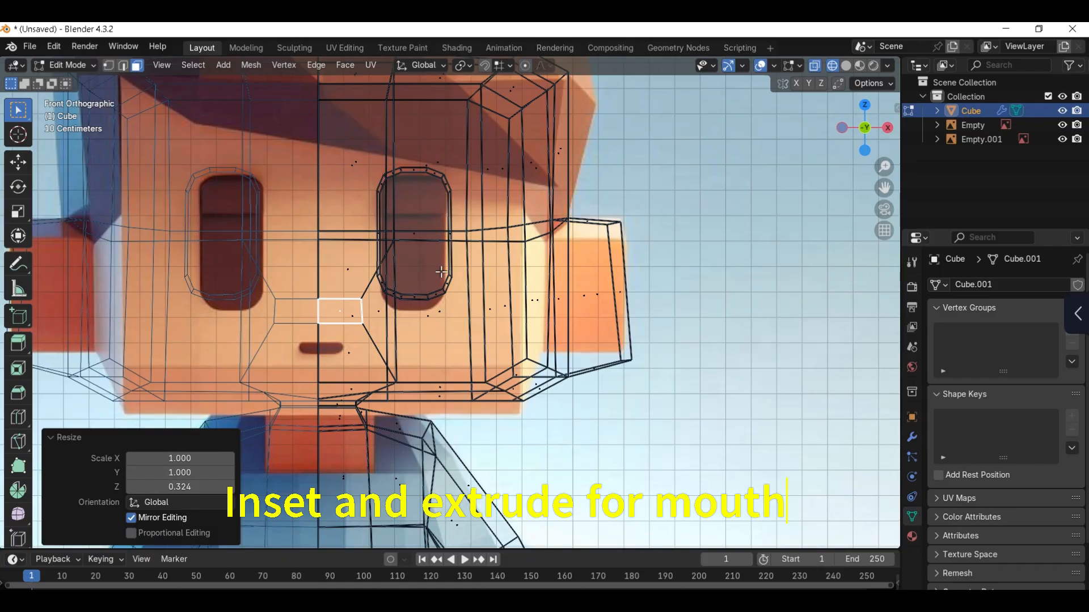
Step: Fit the mouth face to the reference by moving it -0.135 m along Z and -0.04 m along X and scaling it down
{"action": "scroll", "coordinate": [422, 295], "scroll_direction": "up", "scroll_amount": 2}
{"action": "key", "text": "g"}
{"action": "key", "text": "z"}
{"action": "left_click", "coordinate": [422, 352]}
{"action": "key", "text": "s"}
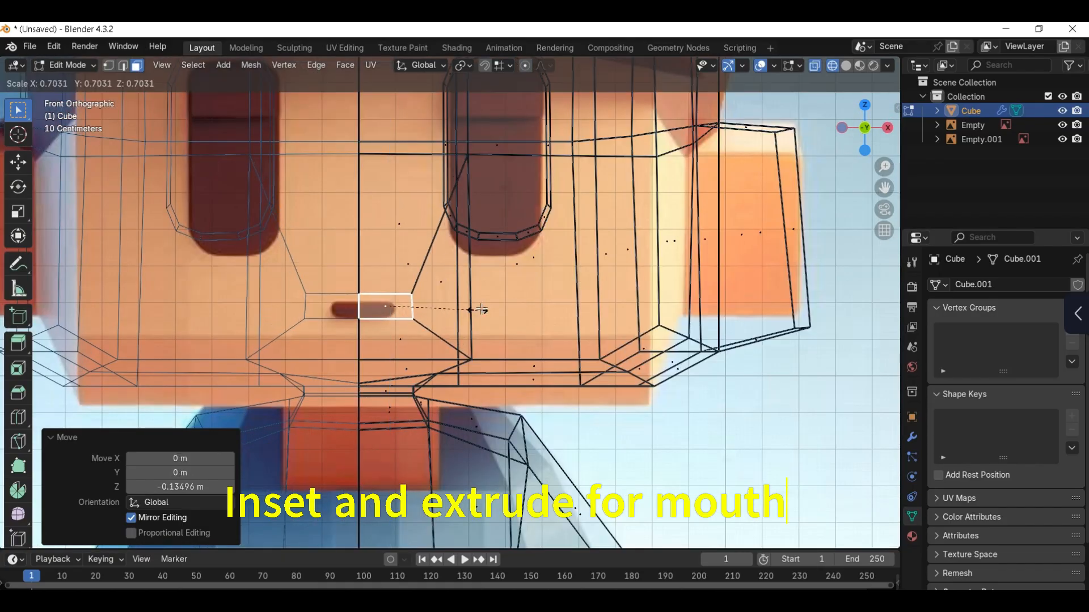
{"action": "left_click", "coordinate": [456, 309]}
{"action": "key", "text": "g"}
{"action": "key", "text": "x"}
{"action": "left_click", "coordinate": [441, 310]}
{"action": "key", "text": "shift+z"}
Step: Inset and extrude the mouth face to form the mouth recess in the head's front
{"action": "middle_click_drag", "start_coordinate": [500, 309], "coordinate": [479, 316]}
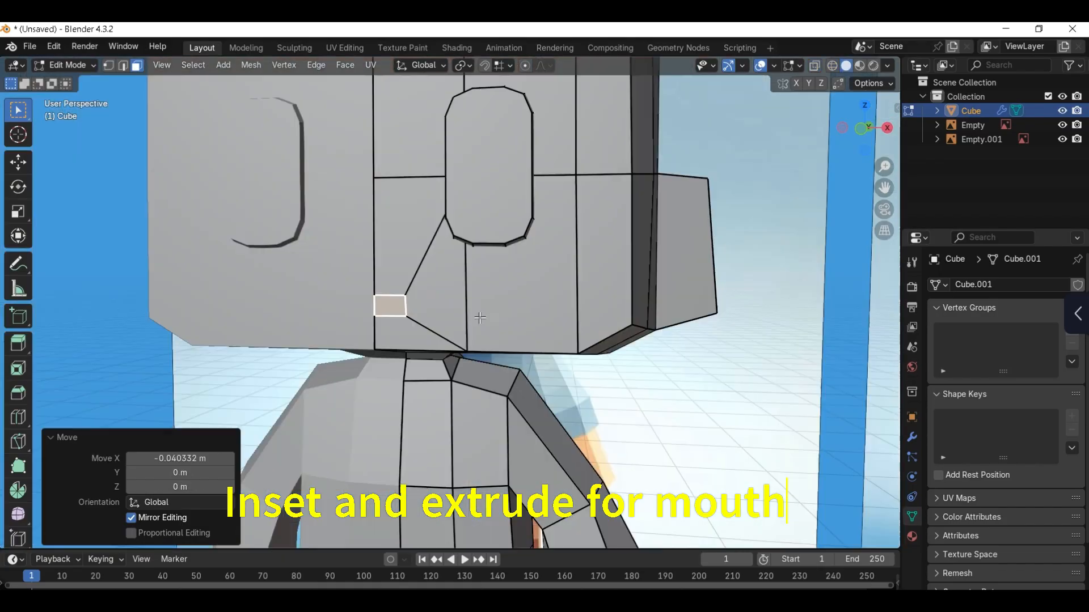
{"action": "scroll", "coordinate": [406, 315], "scroll_direction": "up", "scroll_amount": 2}
{"action": "scroll", "coordinate": [473, 290], "scroll_direction": "up", "scroll_amount": 3}
{"action": "middle_click_drag", "start_coordinate": [406, 314], "coordinate": [457, 306], "text": "shift"}
{"action": "left_click", "coordinate": [470, 290]}
{"action": "key", "text": "alt+s"}
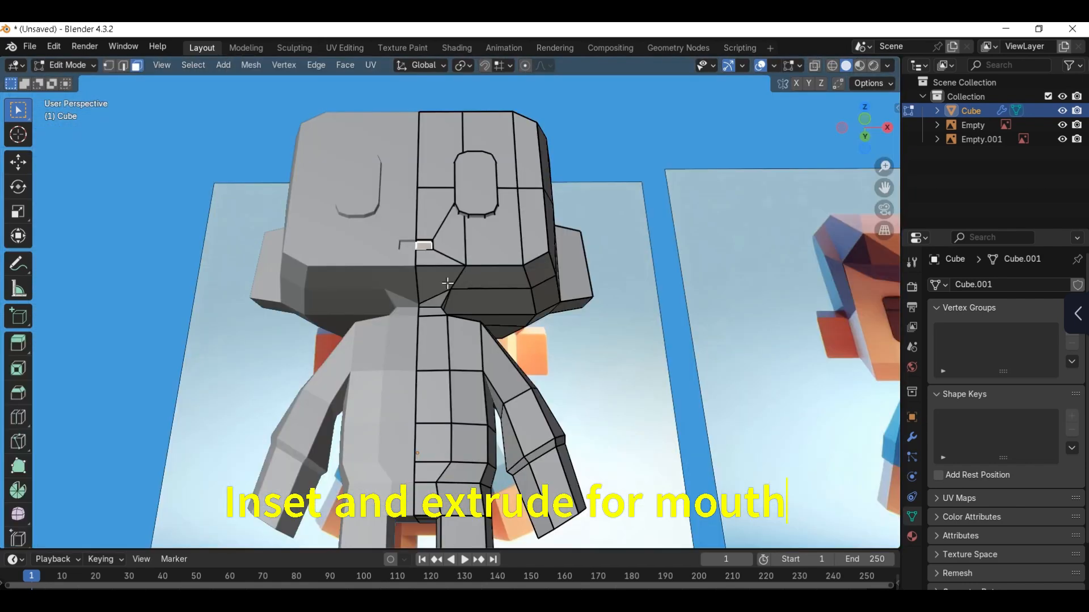
Step: Select the faces on the head's underside, flatten them along Z with a scale of 0 and lower them slightly to match the reference
{"action": "middle_click_drag", "start_coordinate": [624, 238], "coordinate": [508, 231]}
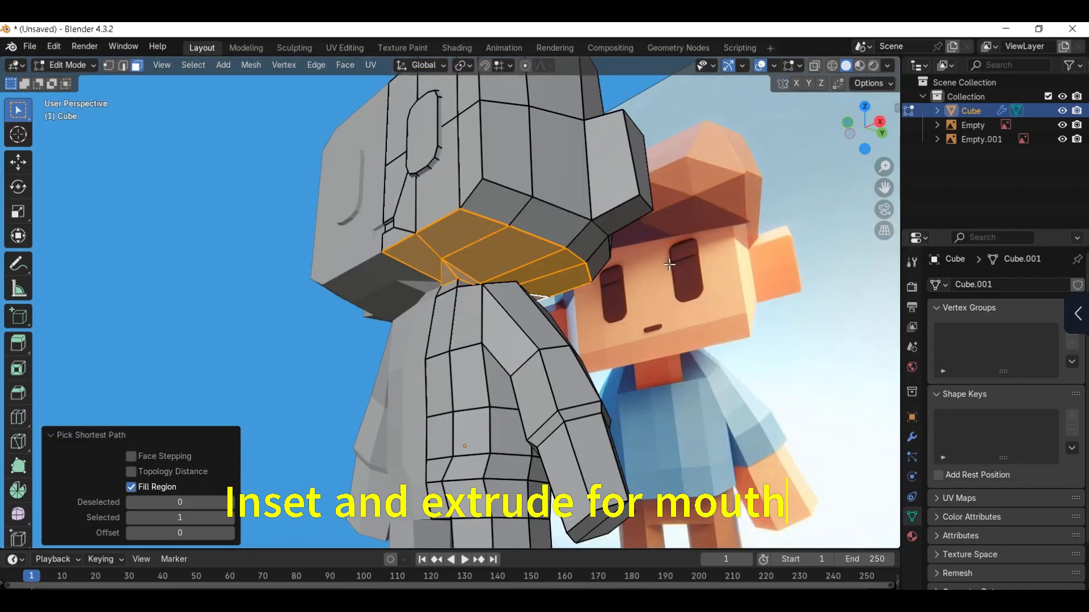
{"action": "key", "text": "z"}
{"action": "key", "text": "0"}
{"action": "key", "text": "Return"}
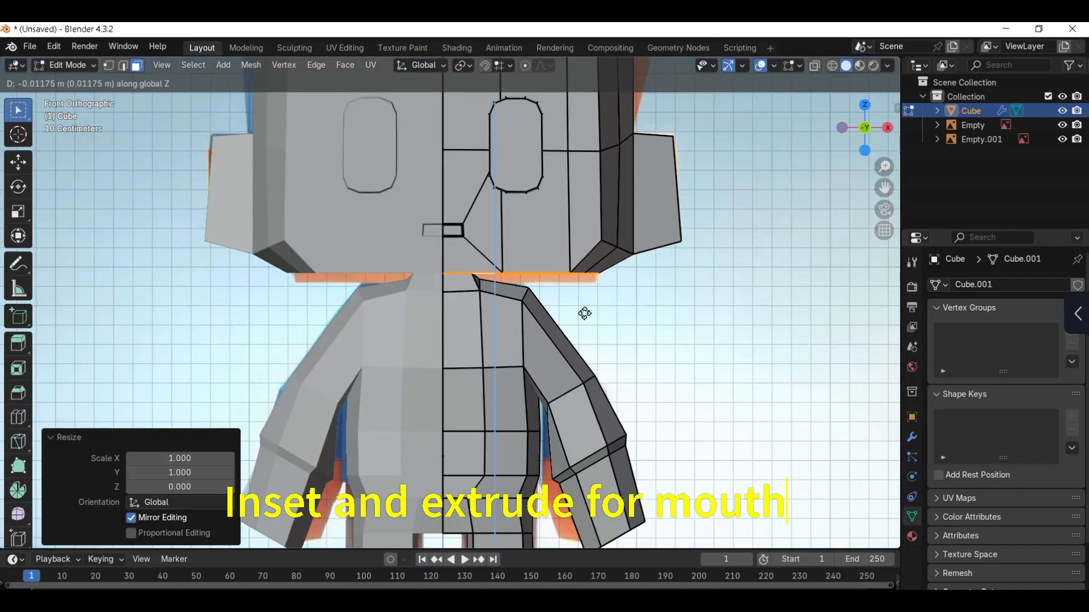
{"action": "scroll", "coordinate": [592, 313], "scroll_direction": "down", "scroll_amount": 2}
{"action": "mouse_move", "coordinate": [545, 238]}
{"action": "middle_mouse_down"}
{"action": "mouse_move", "coordinate": [454, 229]}
{"action": "mouse_move", "coordinate": [564, 239]}
{"action": "middle_mouse_up"}
{"action": "key", "text": "Tab"}
{"action": "left_click", "coordinate": [607, 238]}
{"action": "scroll", "coordinate": [529, 236], "scroll_direction": "down", "scroll_amount": 1}
{"action": "scroll", "coordinate": [528, 236], "scroll_direction": "down", "scroll_amount": 1}
{"action": "scroll", "coordinate": [539, 255], "scroll_direction": "up", "scroll_amount": 2}
{"action": "key", "text": "KP_1"}
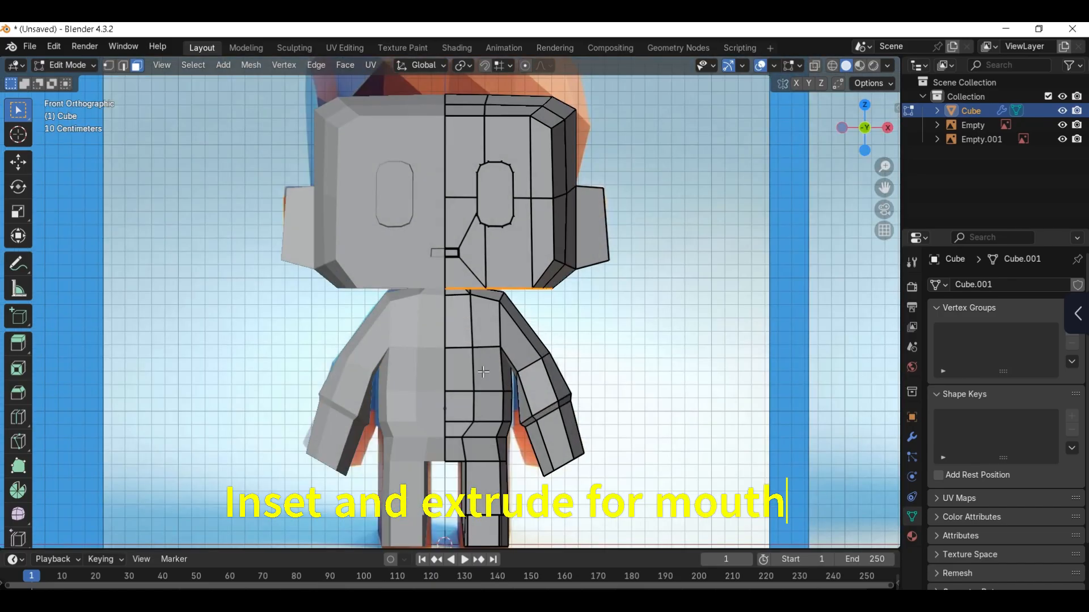
Step: Slide the front hip vertex and the middle column of torso vertices slightly outward in front view
{"action": "scroll", "coordinate": [482, 372], "scroll_direction": "down", "scroll_amount": 1}
{"action": "middle_click_drag", "start_coordinate": [477, 448], "coordinate": [465, 395], "text": "shift"}
{"action": "scroll", "coordinate": [465, 396], "scroll_direction": "up", "scroll_amount": 2}
{"action": "key", "text": "1"}
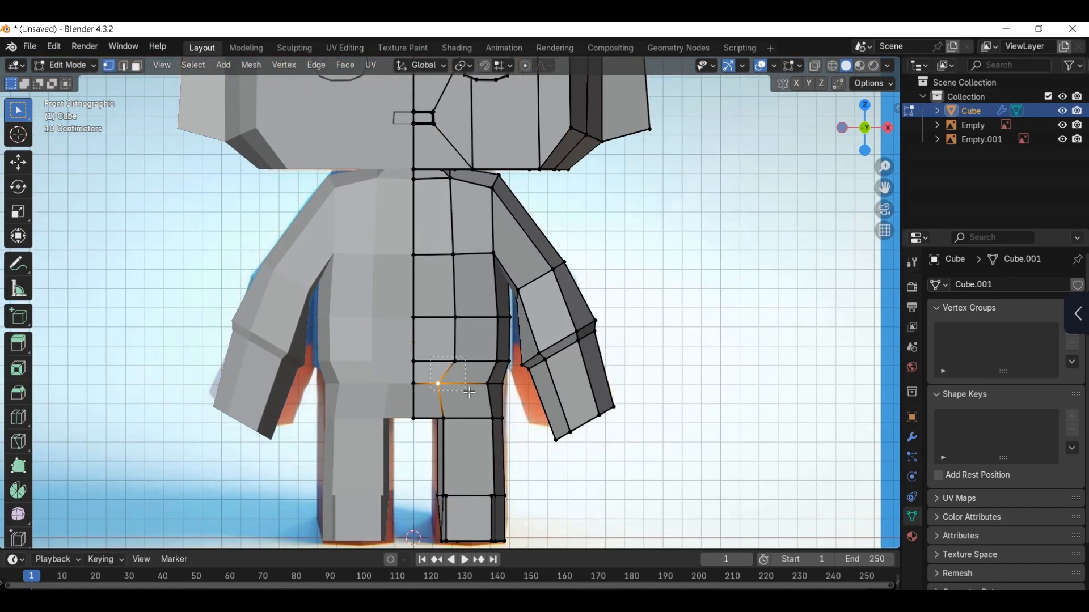
{"action": "left_click_drag", "start_coordinate": [469, 392], "coordinate": [470, 392]}
{"action": "key", "text": "g"}
{"action": "key", "text": "g"}
{"action": "left_click", "coordinate": [475, 392]}
{"action": "left_click_drag", "start_coordinate": [443, 246], "coordinate": [472, 328]}
{"action": "key", "text": "g"}
{"action": "key", "text": "g"}
{"action": "left_click", "coordinate": [478, 326]}
Step: Slide the front chest vertex below the neck and the centre-line vertex beside it to even out the neckline
{"action": "left_click", "coordinate": [451, 179]}
{"action": "key", "text": "g"}
{"action": "key", "text": "g"}
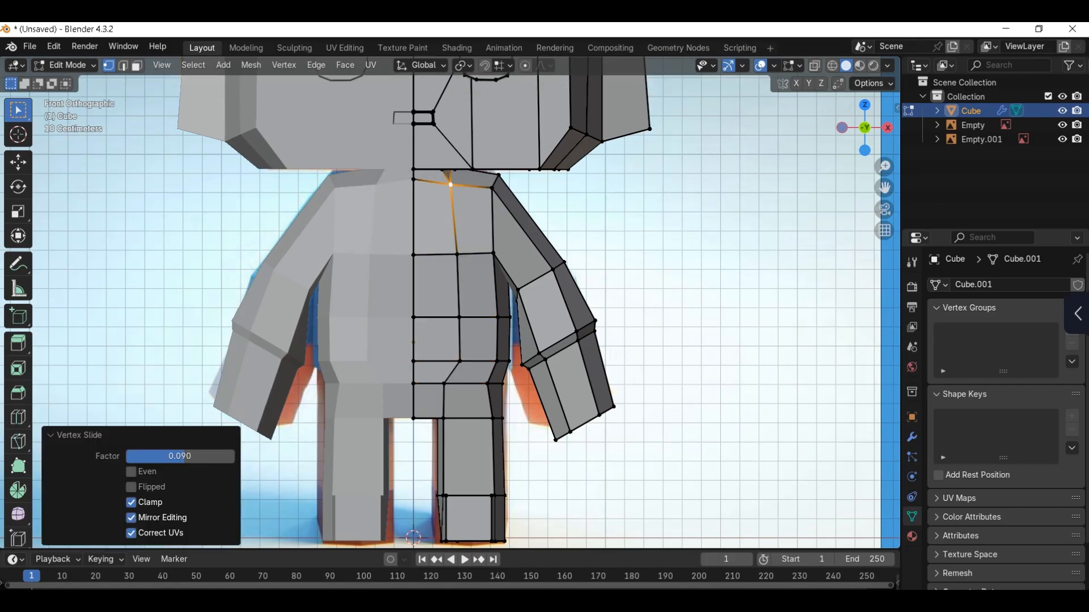
{"action": "left_click", "coordinate": [415, 180]}
{"action": "key", "text": "g"}
{"action": "key", "text": "g"}
{"action": "left_click", "coordinate": [446, 207]}
Step: Slide the front centre vertex at the crotch upward between the legs
{"action": "middle_click_drag", "start_coordinate": [452, 398], "coordinate": [451, 381]}
{"action": "left_click", "coordinate": [415, 420]}
{"action": "key", "text": "KP_1"}
{"action": "key", "text": "g"}
{"action": "key", "text": "g"}
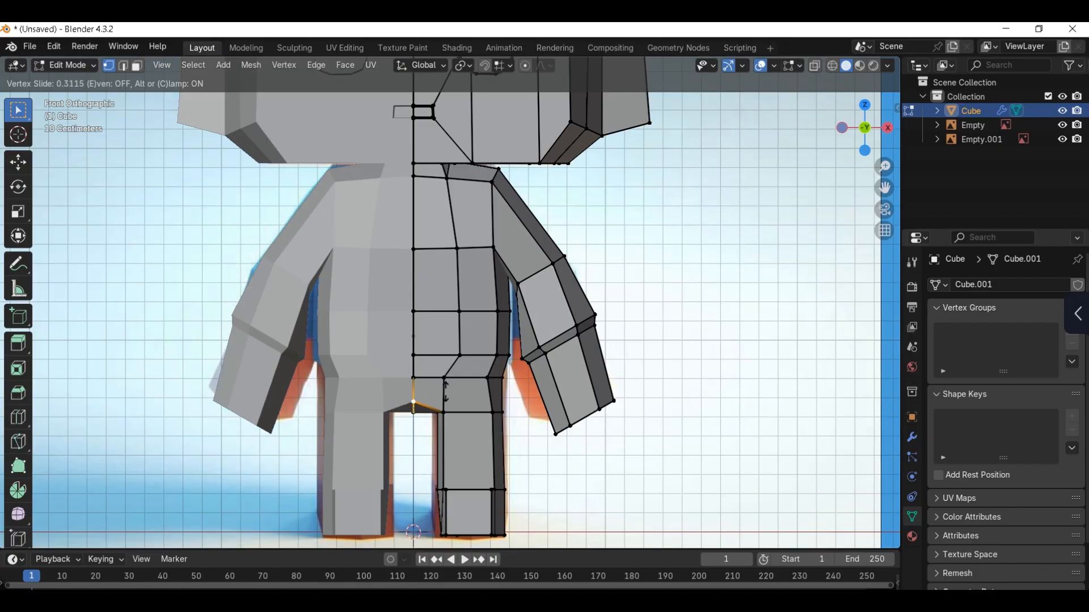
{"action": "left_click", "coordinate": [446, 390]}
{"action": "left_click", "coordinate": [425, 431]}
{"action": "key", "text": "g"}
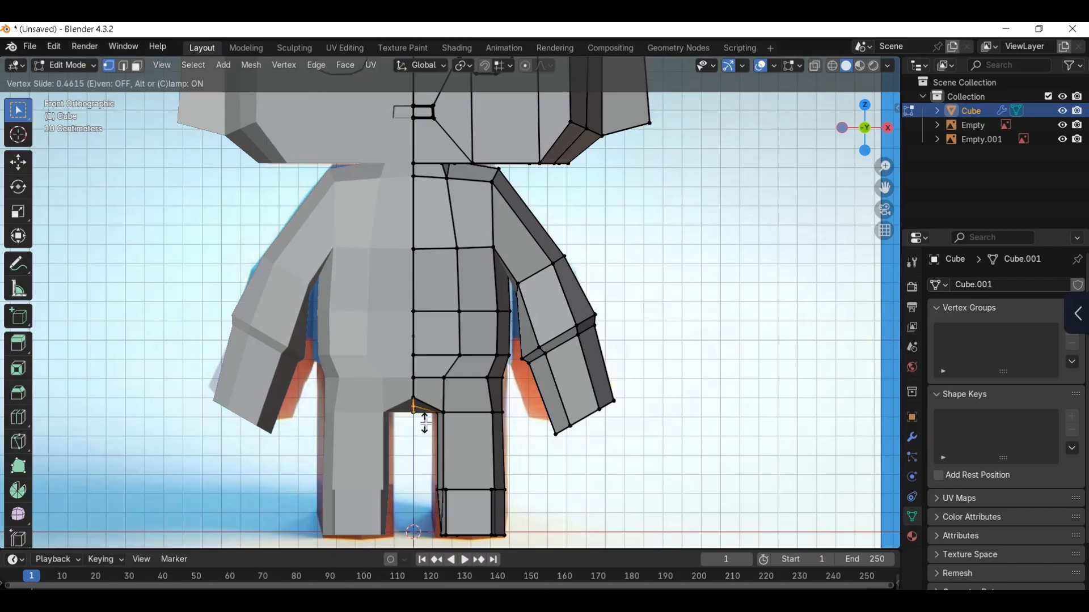
{"action": "right_click", "coordinate": [425, 425]}
Step: Move the rear crotch vertex up about 0.05 m and fine-tune its height along Z
{"action": "key", "text": "z"}
{"action": "left_click", "coordinate": [400, 427]}
{"action": "key", "text": "z"}
{"action": "left_click", "coordinate": [445, 428]}
{"action": "key", "text": "g"}
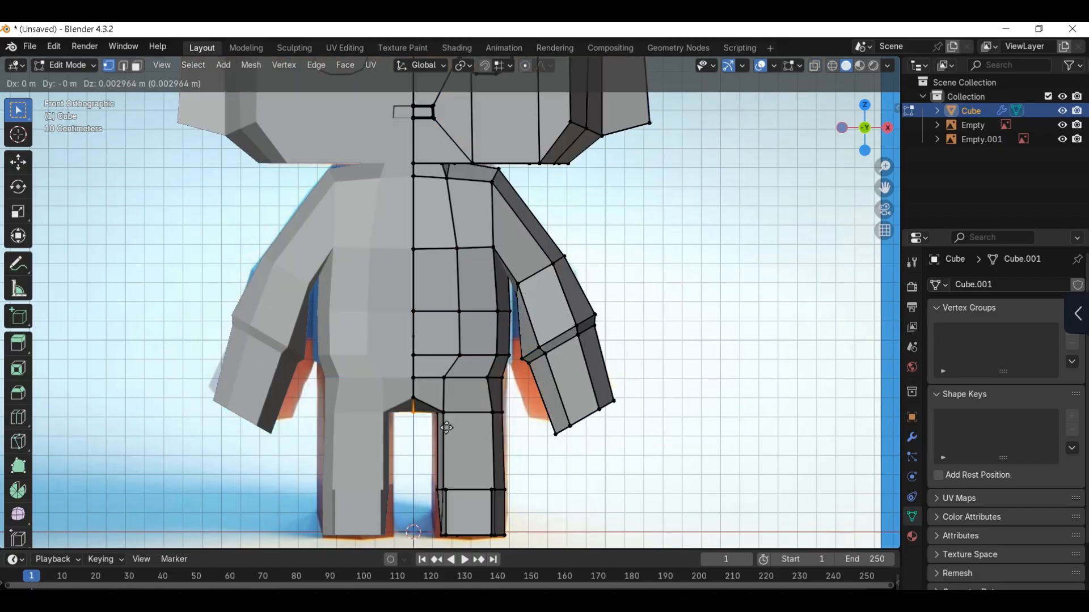
{"action": "left_click", "coordinate": [448, 419]}
{"action": "scroll", "coordinate": [449, 419], "scroll_direction": "down", "scroll_amount": 2}
{"action": "scroll", "coordinate": [446, 422], "scroll_direction": "up", "scroll_amount": 2}
{"action": "key", "text": "g"}
{"action": "key", "text": "z"}
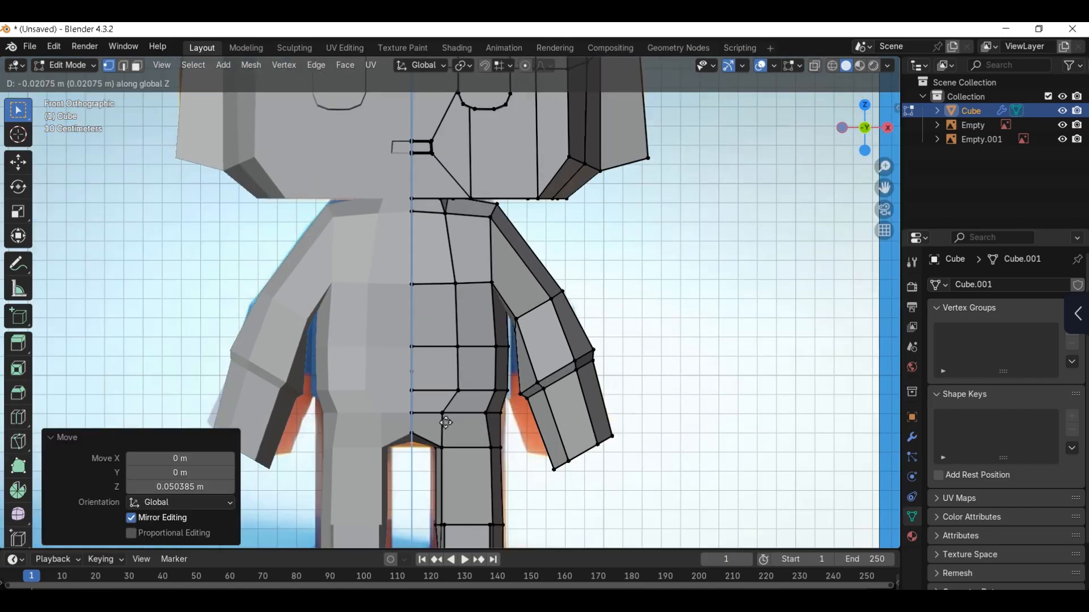
{"action": "left_click", "coordinate": [447, 420]}
Step: Check the crotch from behind and slide the rear centre vertex along its edge
{"action": "middle_click_drag", "start_coordinate": [447, 420], "coordinate": [340, 419]}
{"action": "key", "text": "z"}
{"action": "left_click", "coordinate": [447, 404]}
{"action": "key", "text": "z"}
{"action": "middle_click_drag", "start_coordinate": [499, 420], "coordinate": [475, 435]}
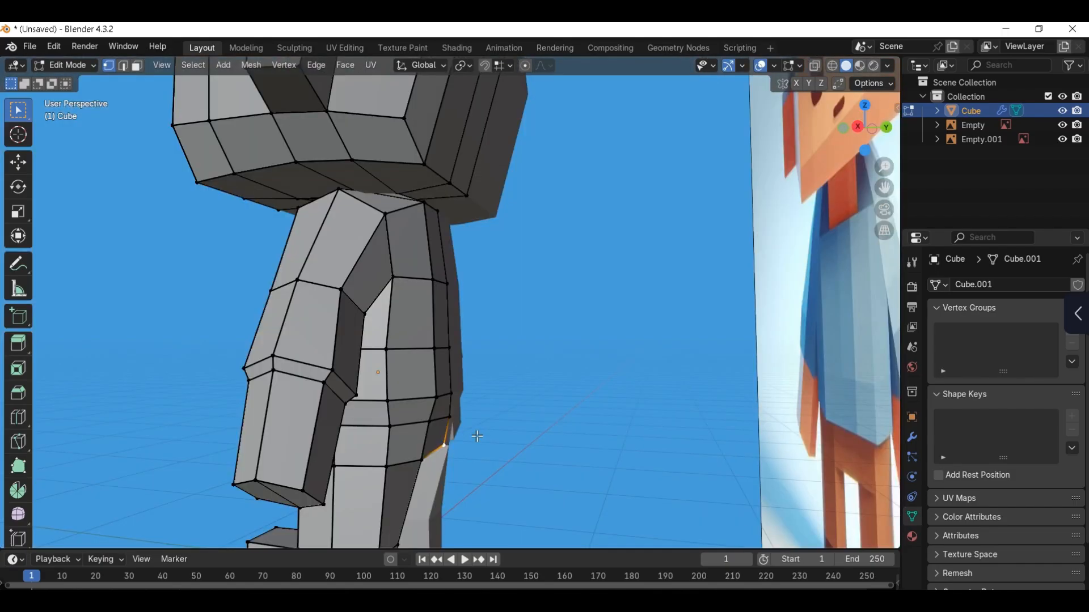
{"action": "key", "text": "g"}
Step: Leave mesh editing and move the reference image behind the character along Y
{"action": "key", "text": "g"}
{"action": "left_click", "coordinate": [522, 337]}
{"action": "key", "text": "Tab"}
{"action": "scroll", "coordinate": [521, 336], "scroll_direction": "down", "scroll_amount": 10}
{"action": "middle_click_drag", "start_coordinate": [468, 200], "coordinate": [509, 222]}
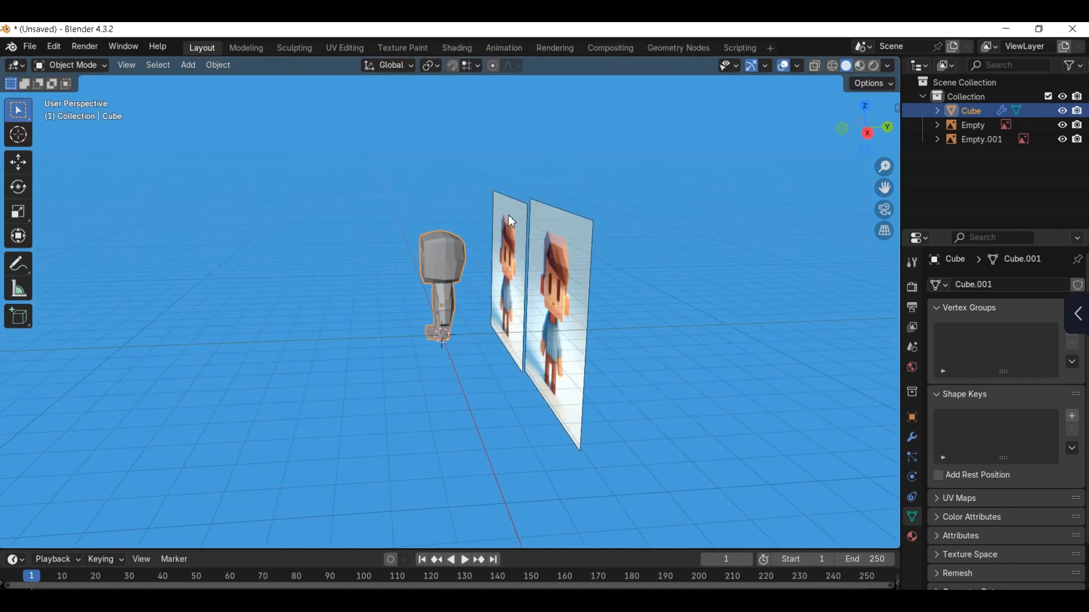
{"action": "left_click_drag", "start_coordinate": [561, 338], "coordinate": [563, 340]}
{"action": "key", "text": "g"}
{"action": "key", "text": "y"}
{"action": "left_click", "coordinate": [587, 360]}
Step: Compare the character's head and body wireframe with the front reference image
{"action": "key", "text": "KP_1"}
{"action": "scroll", "coordinate": [584, 311], "scroll_direction": "up", "scroll_amount": 3}
{"action": "middle_click_drag", "start_coordinate": [620, 241], "coordinate": [533, 295], "text": "shift"}
{"action": "middle_click_drag", "start_coordinate": [588, 242], "coordinate": [547, 276], "text": "shift"}
{"action": "left_click", "coordinate": [518, 294]}
{"action": "key", "text": "alt+z"}
{"action": "left_click", "coordinate": [388, 289]}
{"action": "scroll", "coordinate": [487, 305], "scroll_direction": "up", "scroll_amount": 3}
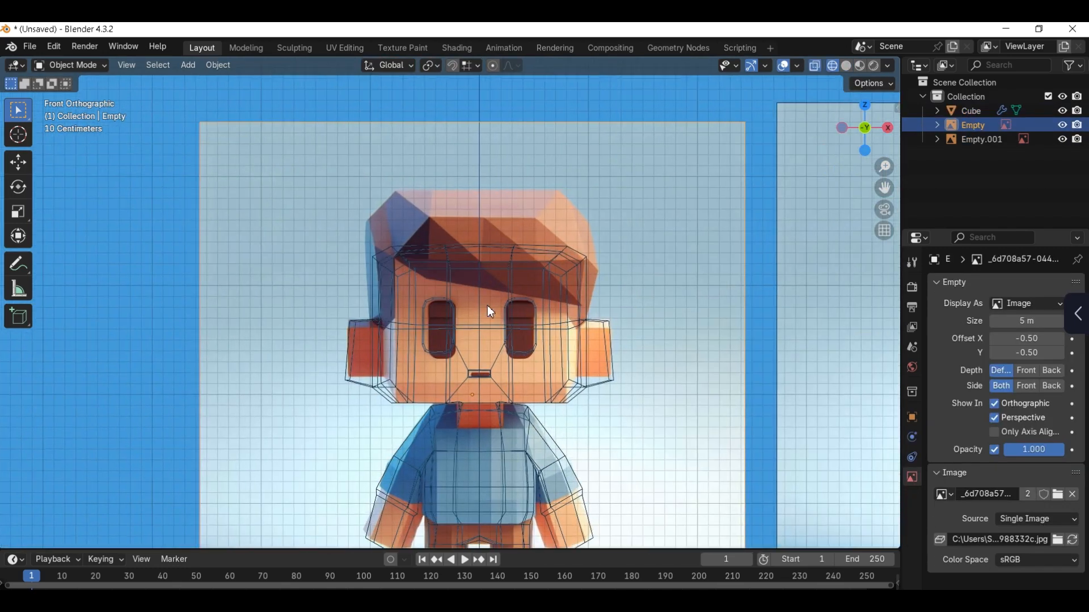
{"action": "key", "text": "z"}
{"action": "left_click", "coordinate": [577, 312]}
Step: Select the head's upper front, side and top faces, duplicate them in place and separate them into a new hair object
{"action": "scroll", "coordinate": [567, 315], "scroll_direction": "down", "scroll_amount": 5}
{"action": "middle_click_drag", "start_coordinate": [527, 318], "coordinate": [380, 304]}
{"action": "scroll", "coordinate": [379, 301], "scroll_direction": "up", "scroll_amount": 2}
{"action": "left_click", "coordinate": [378, 300]}
{"action": "key", "text": "Tab"}
{"action": "key", "text": "3"}
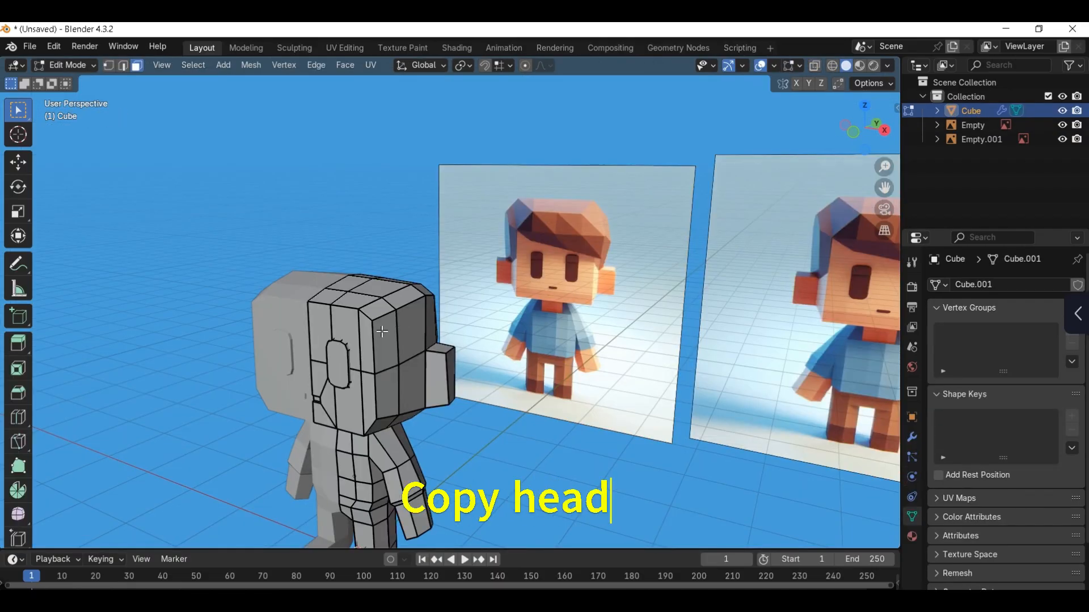
{"action": "scroll", "coordinate": [349, 324], "scroll_direction": "up", "scroll_amount": 1}
{"action": "left_click", "coordinate": [325, 324]}
{"action": "left_click", "coordinate": [355, 324], "text": "shift"}
{"action": "left_click", "coordinate": [380, 324], "text": "ctrl+shift"}
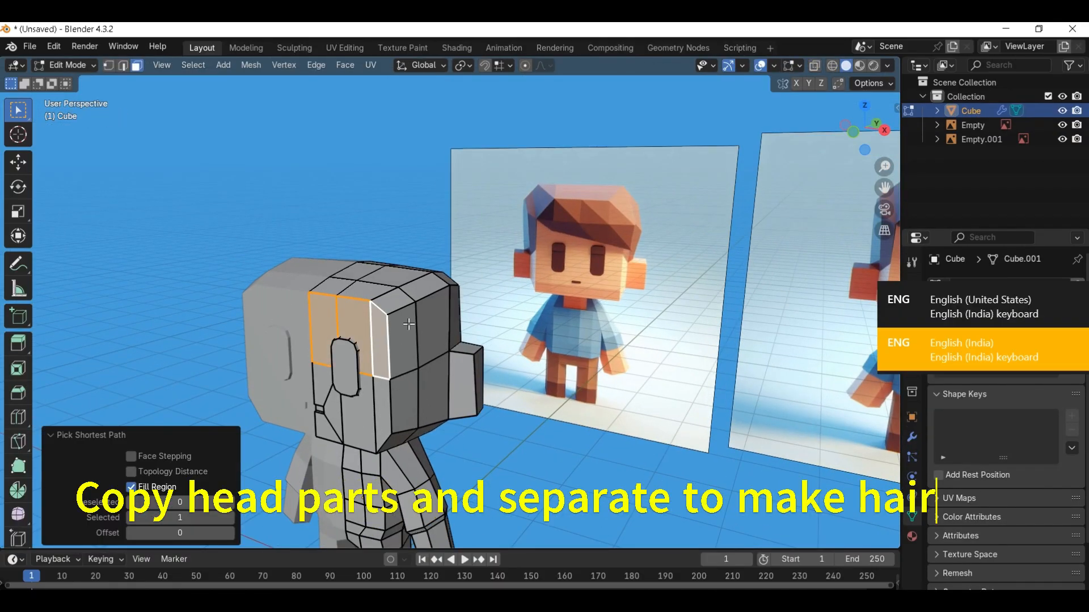
{"action": "left_click", "coordinate": [411, 324], "text": "shift"}
{"action": "middle_click_drag", "start_coordinate": [457, 313], "coordinate": [510, 294]}
{"action": "key", "text": "KP_1"}
{"action": "key", "text": "shift+d"}
{"action": "right_click", "coordinate": [468, 302]}
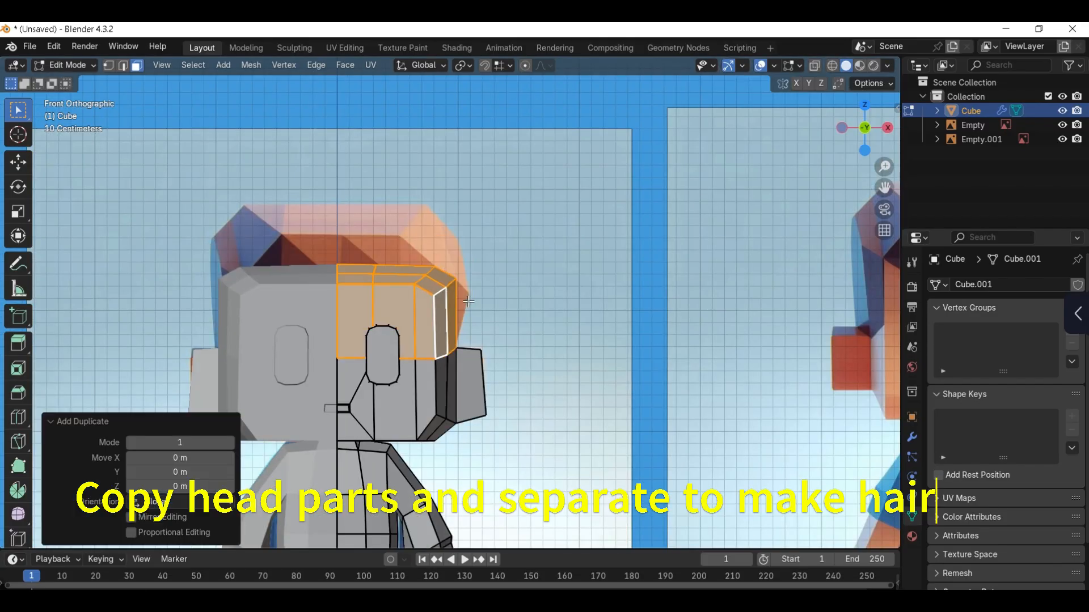
{"action": "left_click", "coordinate": [468, 301]}
Step: Hide the body object and apply the Mirror modifier on the separated hair object
{"action": "key", "text": "Tab"}
{"action": "left_click", "coordinate": [431, 380]}
{"action": "key", "text": "h"}
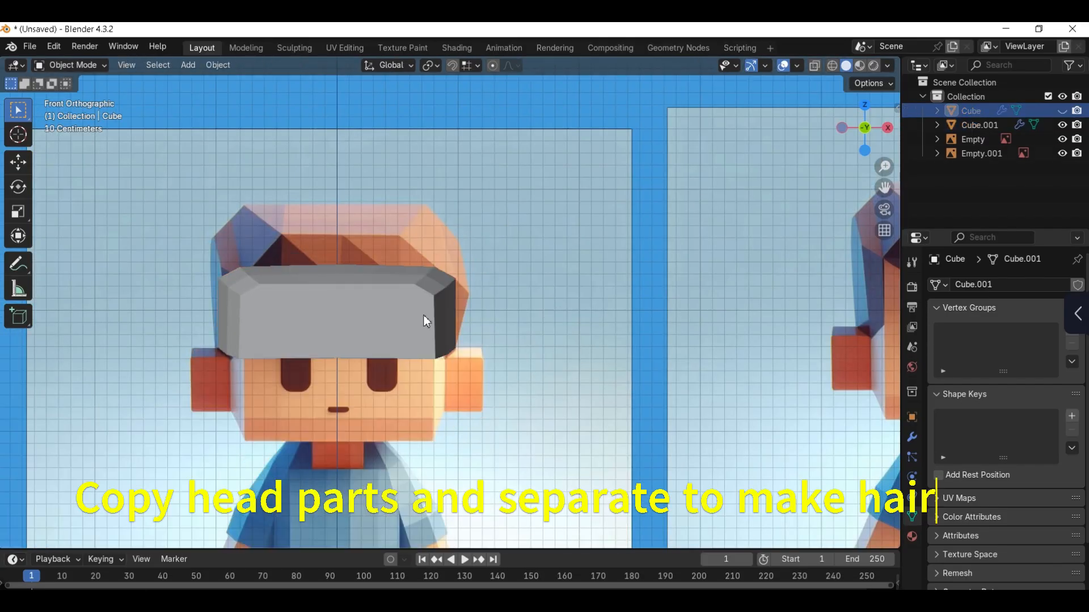
{"action": "left_click", "coordinate": [423, 315]}
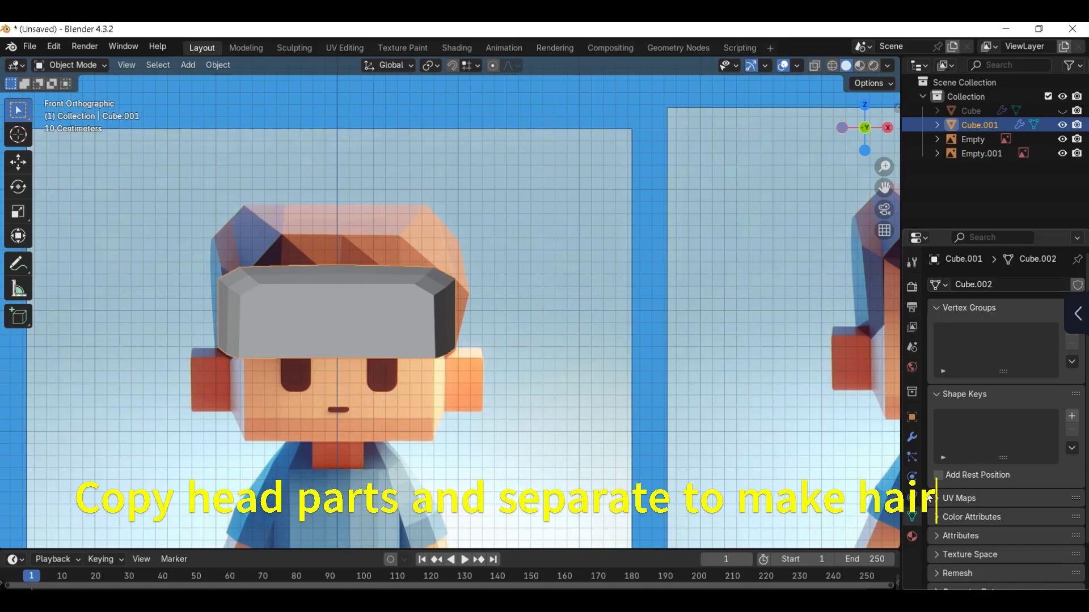
{"action": "left_click", "coordinate": [913, 440]}
{"action": "left_click", "coordinate": [1047, 309]}
{"action": "left_click", "coordinate": [958, 325]}
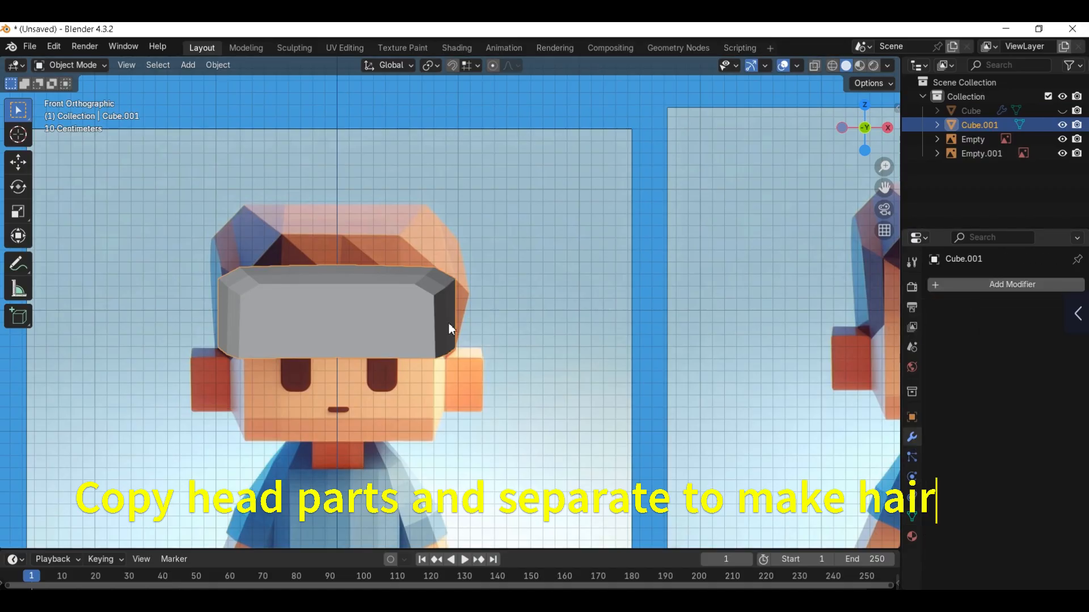
Step: Select all upper vertices of the hair mesh and move them up about 0.466 m along Z to the reference hair top
{"action": "key", "text": "Tab"}
{"action": "key", "text": "z"}
{"action": "left_click", "coordinate": [266, 329]}
{"action": "scroll", "coordinate": [268, 342], "scroll_direction": "up", "scroll_amount": 1}
{"action": "middle_click_drag", "start_coordinate": [267, 342], "coordinate": [310, 342], "text": "shift"}
{"action": "mouse_move", "coordinate": [179, 242]}
{"action": "left_mouse_down"}
{"action": "mouse_move", "coordinate": [531, 316]}
{"action": "mouse_move", "coordinate": [515, 316]}
{"action": "left_mouse_up"}
{"action": "key", "text": "g"}
{"action": "key", "text": "z"}
{"action": "left_click", "coordinate": [522, 238]}
Step: Scale the hair's upper vertices narrower along X to match the reference hair top
{"action": "key", "text": "g"}
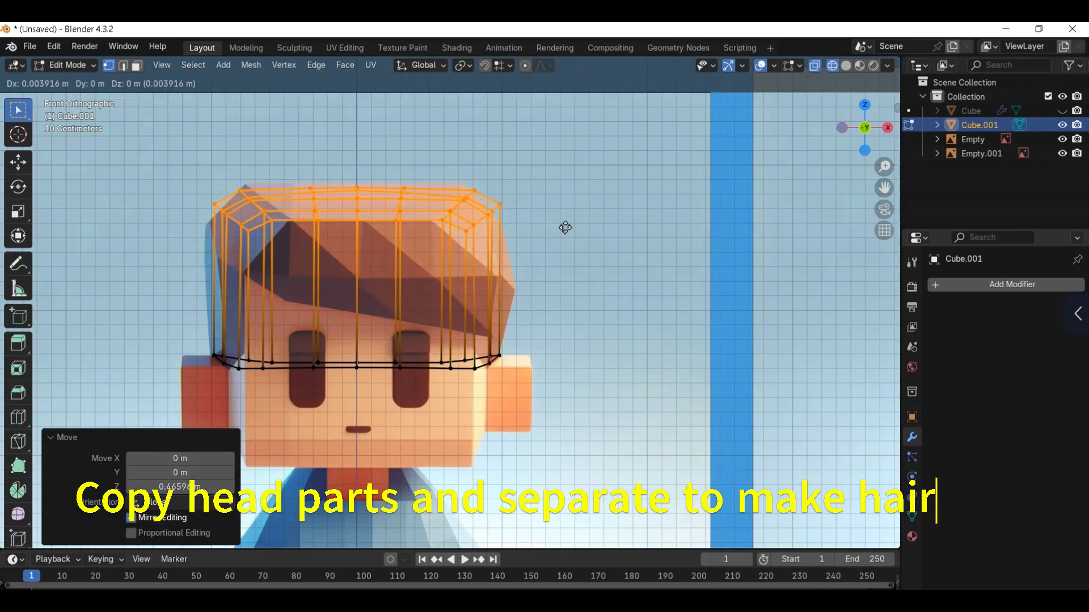
{"action": "right_click", "coordinate": [560, 227]}
{"action": "key", "text": "s"}
{"action": "key", "text": "x"}
{"action": "left_click", "coordinate": [538, 227]}
Step: Move the outer corner vertices on both sides of the hair outward onto the reference hair outline
{"action": "left_click_drag", "start_coordinate": [447, 238], "coordinate": [472, 207]}
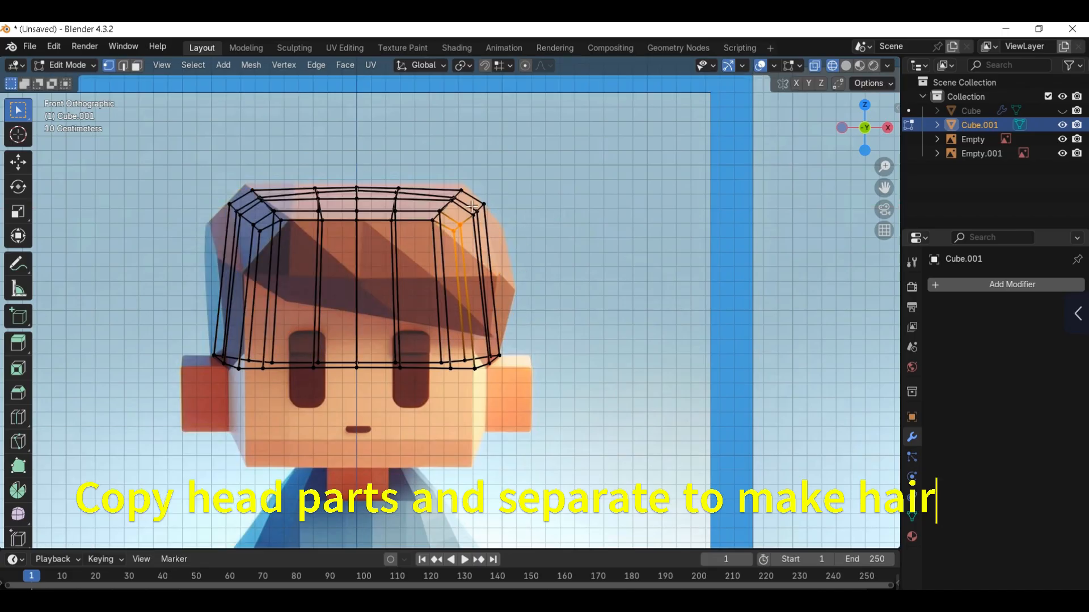
{"action": "key", "text": "g"}
{"action": "left_click", "coordinate": [523, 253]}
{"action": "left_click_drag", "start_coordinate": [217, 201], "coordinate": [265, 250]}
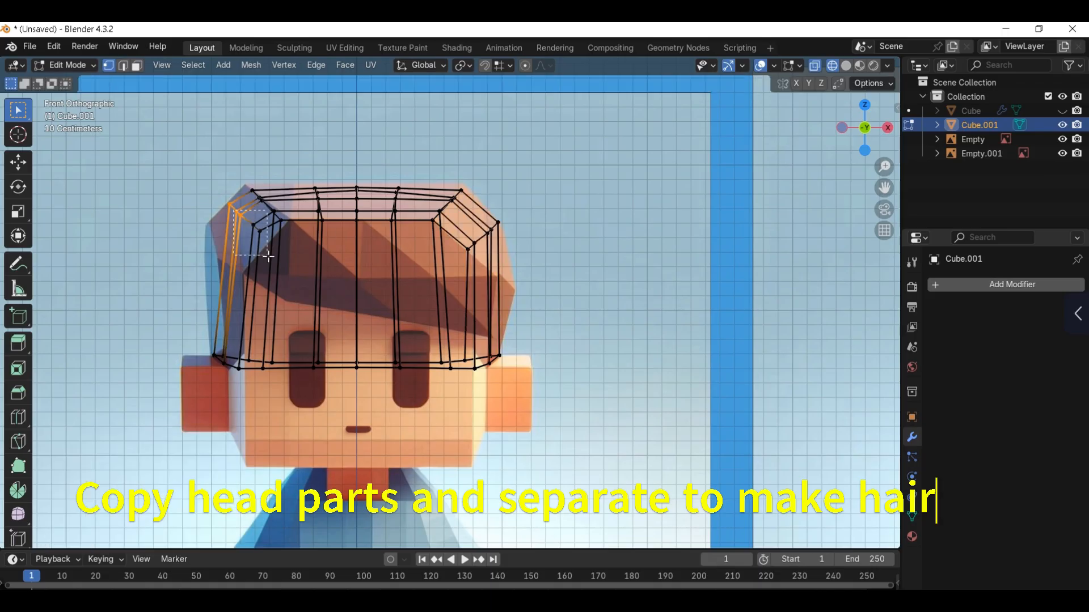
{"action": "key", "text": "g"}
{"action": "left_click", "coordinate": [249, 244]}
Step: Align the hair's top vertices with the reference, moving the +X upper corner group about 0.012 m along X and 0.02 m along Z
{"action": "left_click_drag", "start_coordinate": [301, 177], "coordinate": [325, 245]}
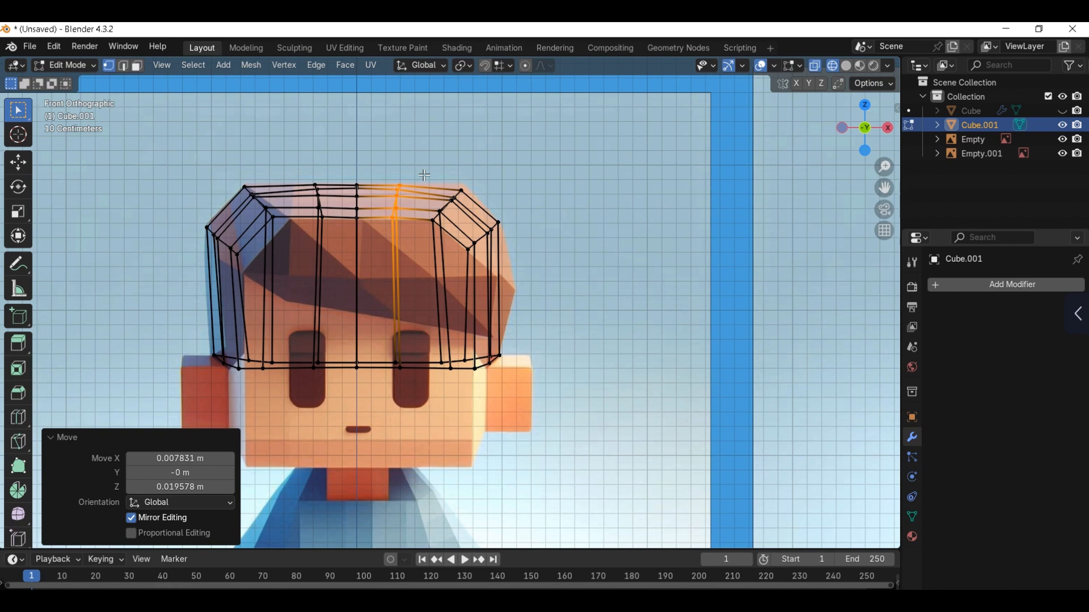
{"action": "left_click_drag", "start_coordinate": [425, 175], "coordinate": [458, 241]}
{"action": "key", "text": "g"}
{"action": "left_click", "coordinate": [466, 239]}
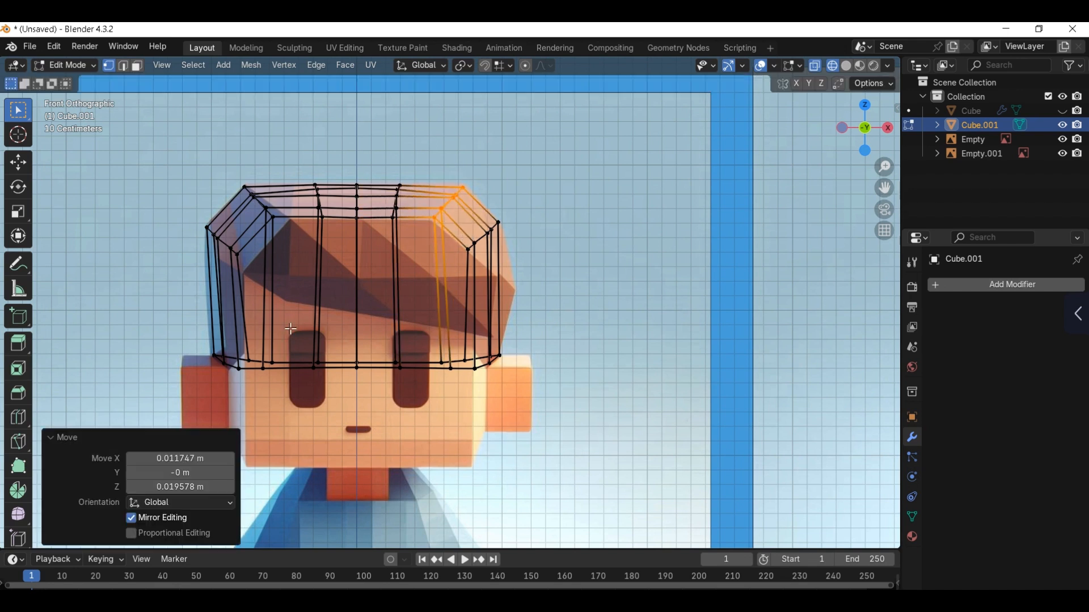
Step: Move the lower front hair vertices from the -X corner to the centre onto the reference hairline, raising the centre one about 0.356 m along Z
{"action": "left_click_drag", "start_coordinate": [219, 250], "coordinate": [290, 390]}
{"action": "key", "text": "g"}
{"action": "left_click", "coordinate": [261, 355]}
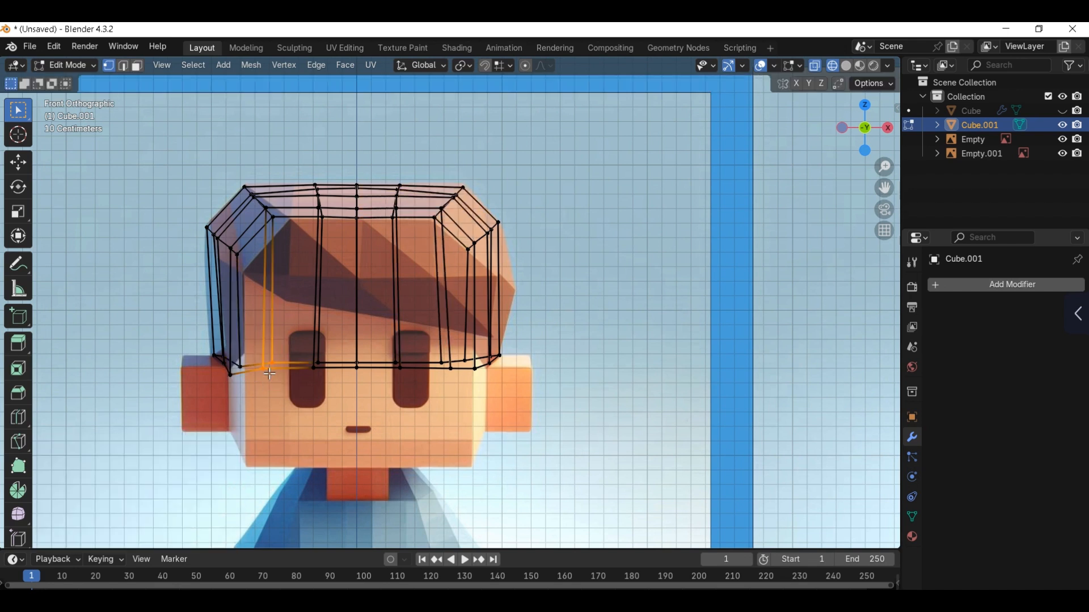
{"action": "key", "text": "g"}
{"action": "left_click", "coordinate": [308, 377]}
{"action": "key", "text": "g"}
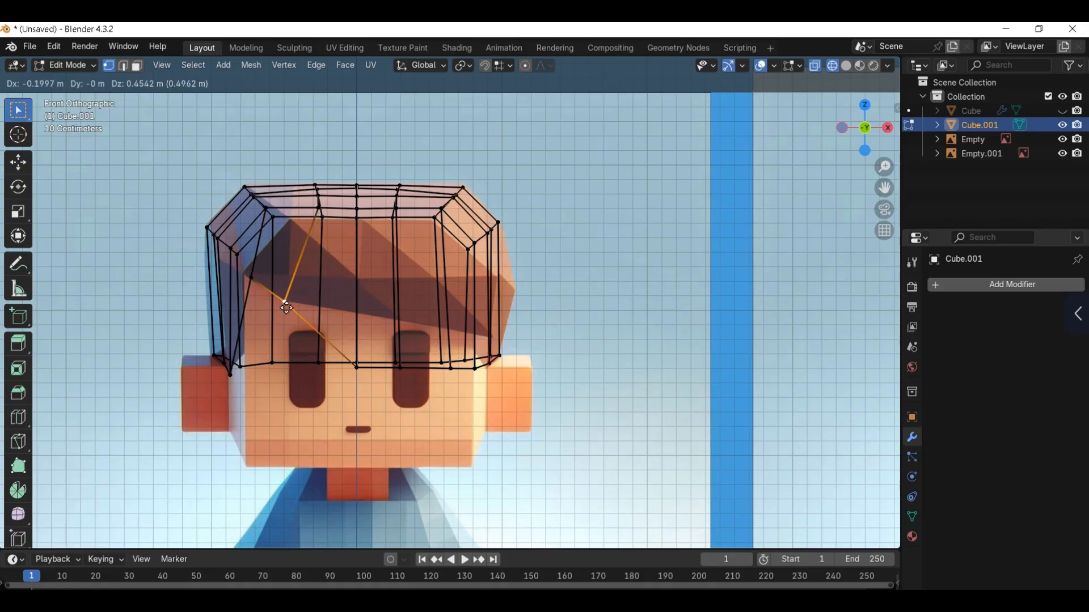
{"action": "left_click", "coordinate": [362, 379]}
{"action": "key", "text": "g"}
{"action": "left_click", "coordinate": [361, 317]}
Step: Hide the lower back vertices of the hair and return to the front view in wireframe shading
{"action": "key", "text": "alt+z"}
{"action": "middle_click_drag", "start_coordinate": [360, 318], "coordinate": [323, 343]}
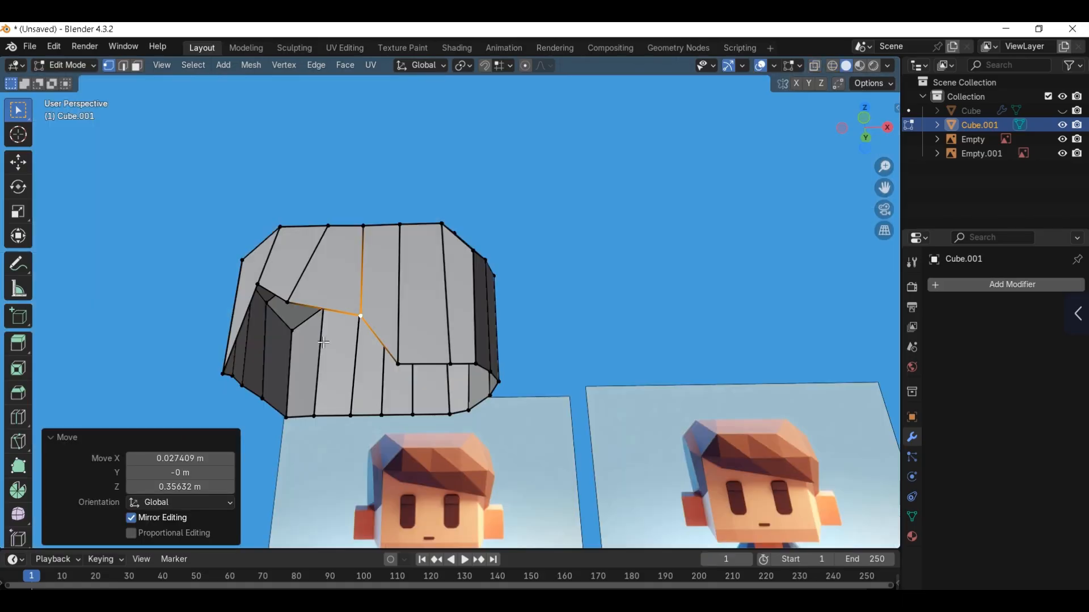
{"action": "left_click_drag", "start_coordinate": [438, 464], "coordinate": [458, 462]}
{"action": "key", "text": "h"}
{"action": "key", "text": "z"}
{"action": "left_click", "coordinate": [398, 454]}
{"action": "key", "text": "KP_1"}
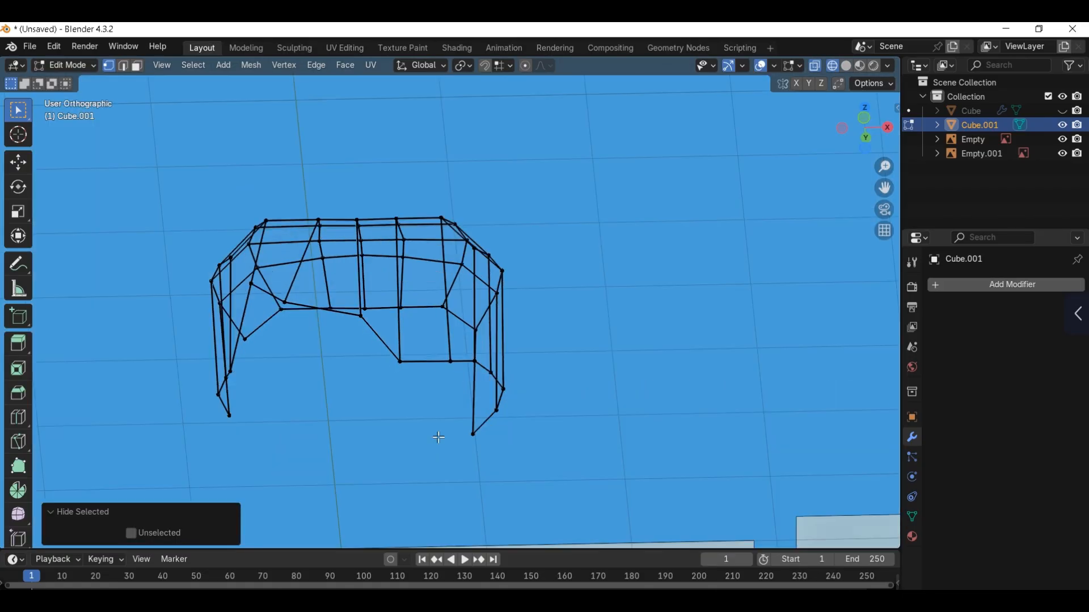
Step: Raise the fringe vertices on the +X side onto the reference hairline, moving the one beside the centre about 0.298 m along Z
{"action": "key", "text": "g"}
{"action": "left_click", "coordinate": [417, 346]}
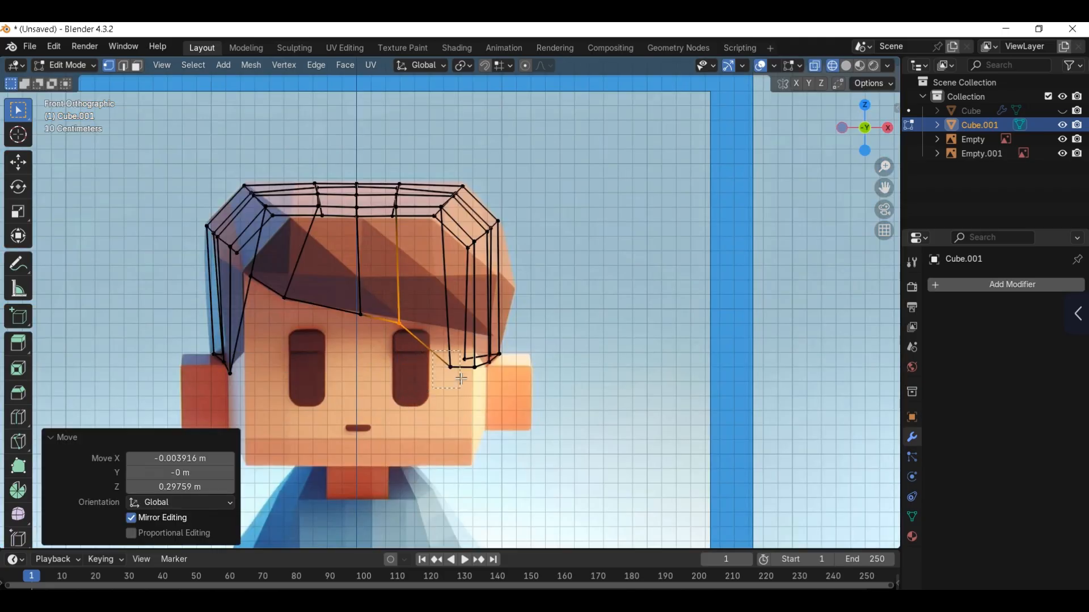
{"action": "left_click", "coordinate": [462, 381]}
{"action": "key", "text": "g"}
{"action": "left_click", "coordinate": [460, 347]}
{"action": "scroll", "coordinate": [476, 388], "scroll_direction": "up", "scroll_amount": 1}
{"action": "middle_click_drag", "start_coordinate": [472, 392], "coordinate": [404, 402], "text": "shift"}
{"action": "left_click", "coordinate": [423, 401]}
{"action": "key", "text": "g"}
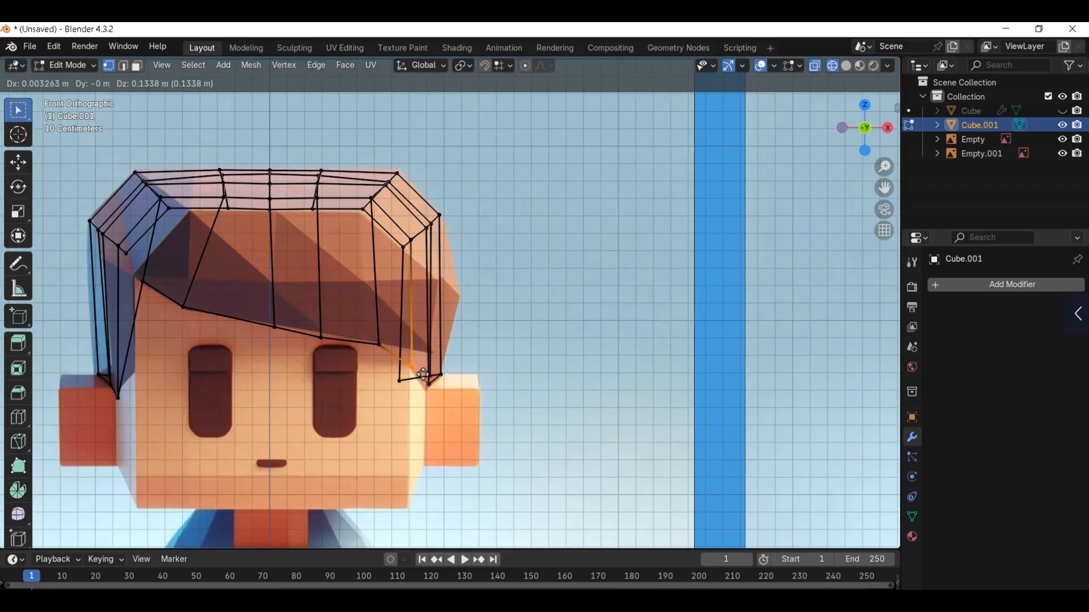
{"action": "left_click", "coordinate": [424, 365]}
Step: Return the hair to solid shading and reveal its hidden vertices
{"action": "key", "text": "z"}
{"action": "left_click", "coordinate": [460, 383]}
{"action": "scroll", "coordinate": [462, 384], "scroll_direction": "down", "scroll_amount": 6}
{"action": "middle_click_drag", "start_coordinate": [461, 384], "coordinate": [454, 386]}
{"action": "key", "text": "alt+h"}
{"action": "key", "text": "alt+x"}
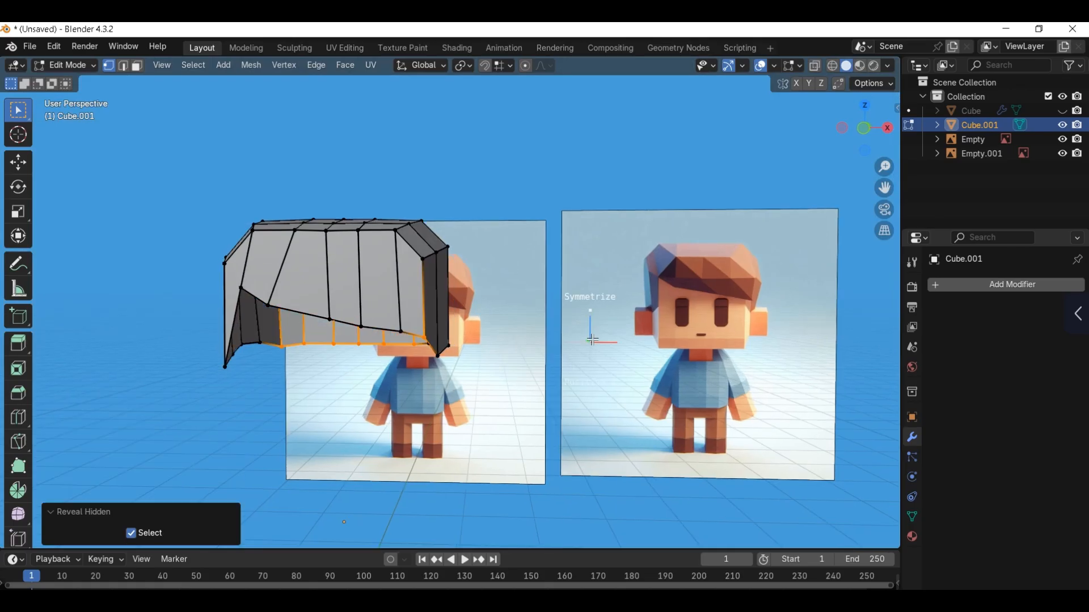
Step: Select the whole hair mesh and extrude its faces along normals by 0.094 m with even offset
{"action": "key", "text": "KP_1"}
{"action": "middle_click_drag", "start_coordinate": [429, 323], "coordinate": [493, 323], "text": "shift"}
{"action": "key", "text": "a"}
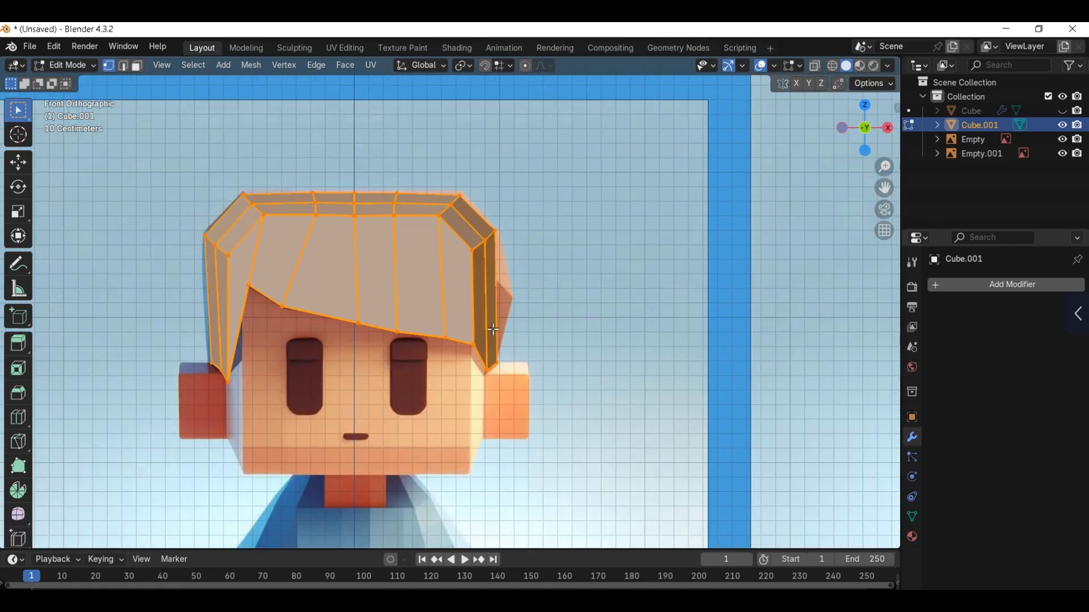
{"action": "key", "text": "alt+e"}
{"action": "left_click", "coordinate": [491, 341]}
{"action": "left_click", "coordinate": [497, 336]}
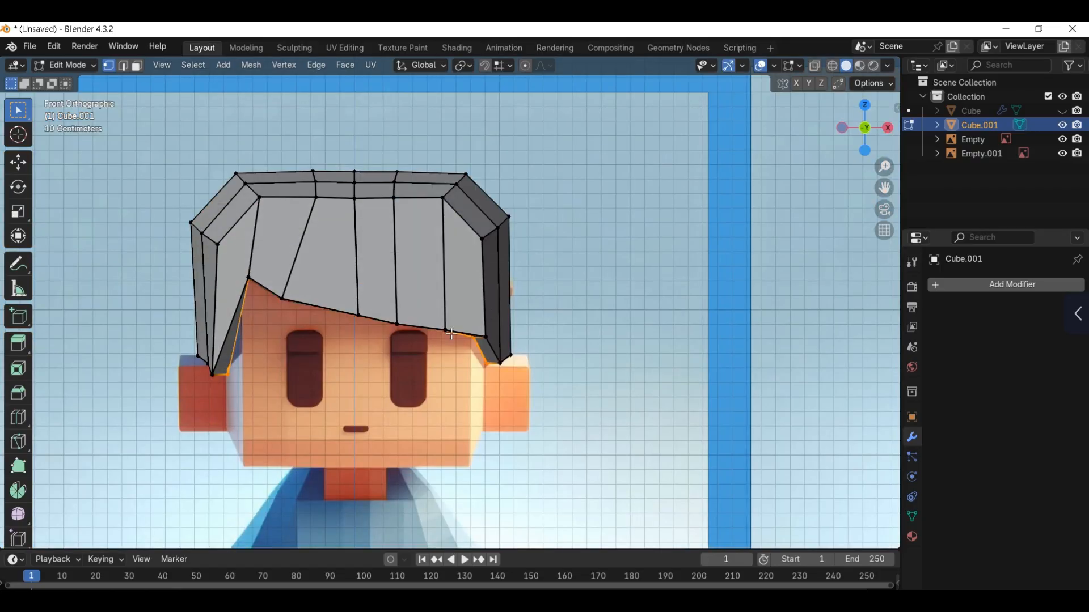
Step: Shrink/fatten the inner rim of the thickened hair slightly and lower it about 0.02 m along Z
{"action": "key", "text": "alt+s"}
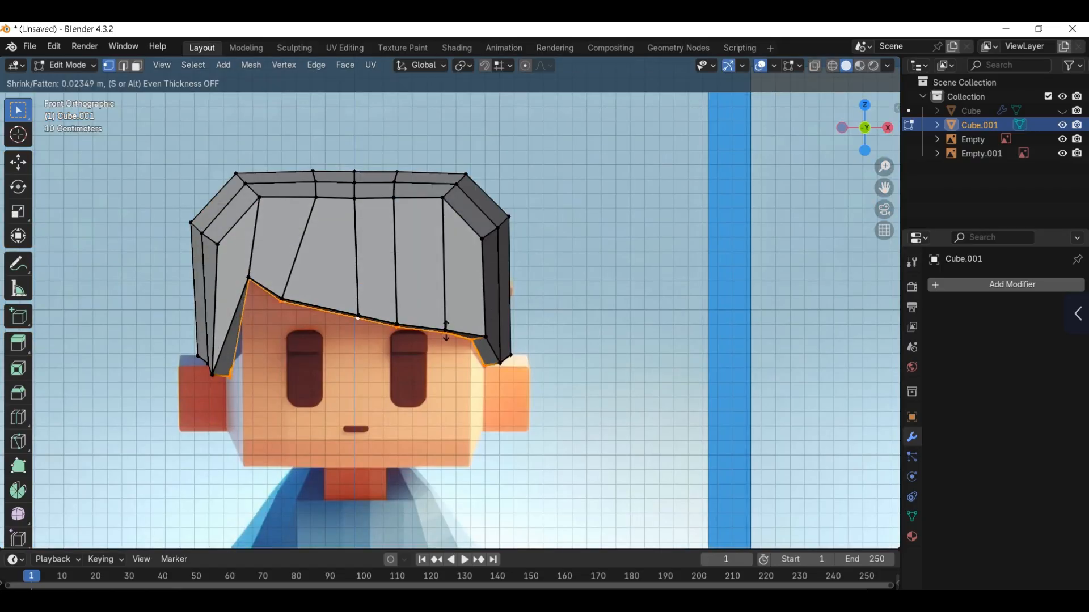
{"action": "left_click", "coordinate": [447, 332]}
{"action": "left_click", "coordinate": [447, 335]}
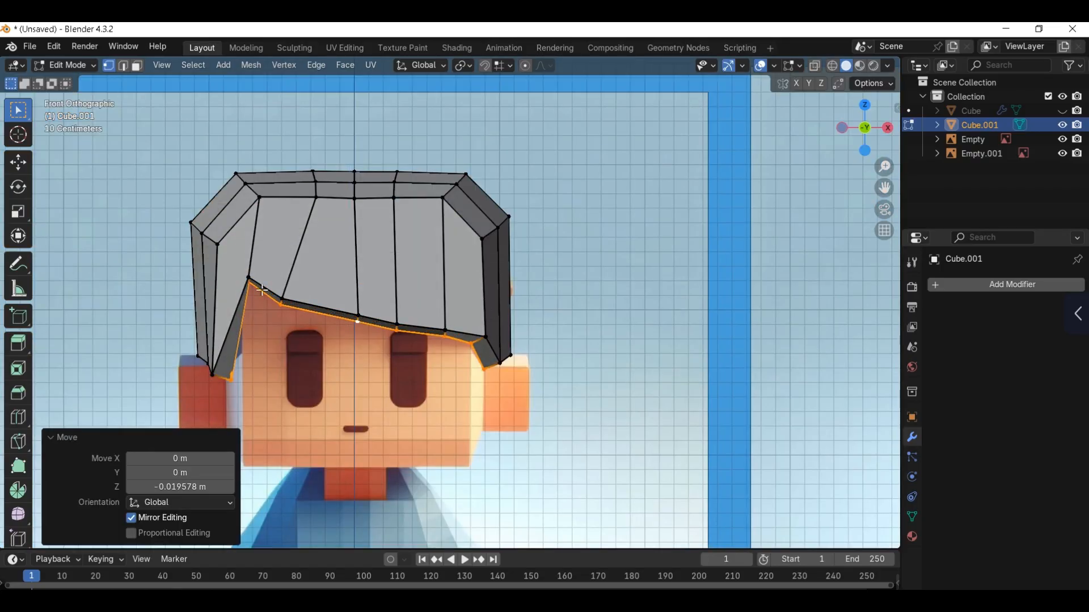
Step: Reposition the inner rim vertices at the parting and beside it, shifting the second one about 0.02 m along -X
{"action": "left_click", "coordinate": [250, 283]}
{"action": "key", "text": "g"}
{"action": "left_click", "coordinate": [281, 307]}
{"action": "left_click", "coordinate": [280, 307]}
{"action": "key", "text": "g"}
{"action": "left_click", "coordinate": [279, 308]}
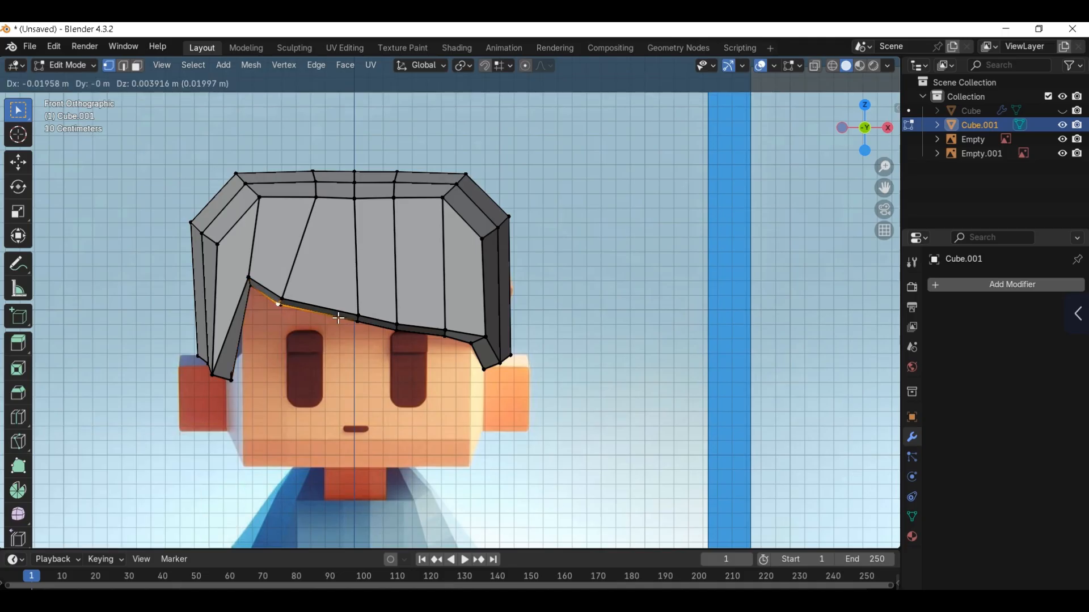
Step: Adjust the lower fringe vertices on the +X side to follow the reference hairline
{"action": "left_click", "coordinate": [445, 339]}
{"action": "key", "text": "g"}
{"action": "left_click", "coordinate": [445, 340]}
{"action": "left_click_drag", "start_coordinate": [460, 357], "coordinate": [460, 357]}
{"action": "key", "text": "g"}
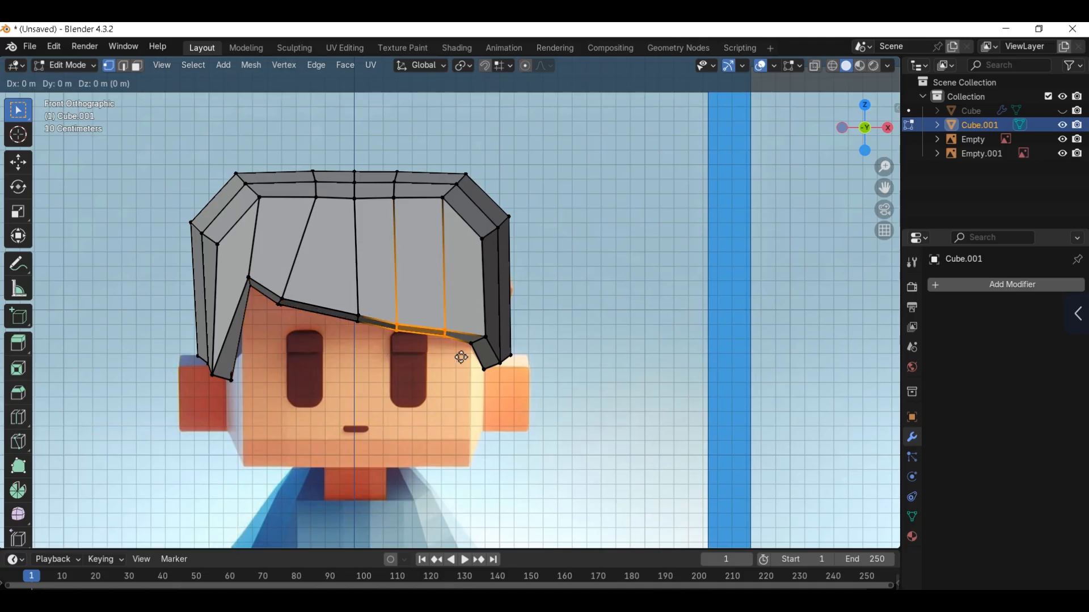
{"action": "left_click", "coordinate": [461, 352]}
Step: Move the outer vertex at the centre of the fringe to even out the lower hair edge in front view
{"action": "left_click", "coordinate": [358, 319]}
{"action": "middle_click_drag", "start_coordinate": [358, 319], "coordinate": [374, 320]}
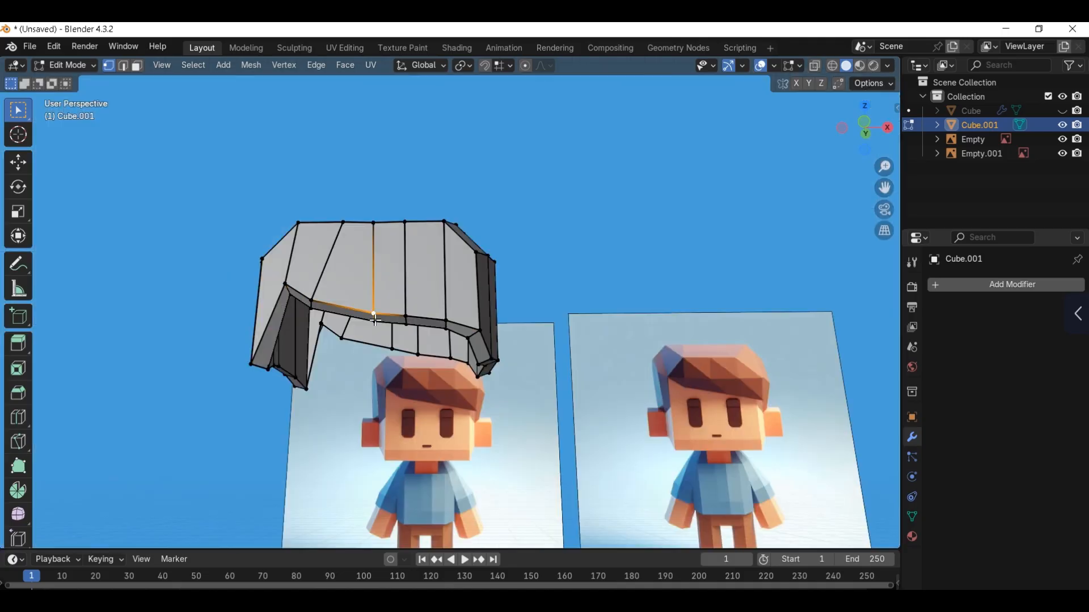
{"action": "key", "text": "KP_1"}
{"action": "key", "text": "g"}
{"action": "left_click", "coordinate": [374, 317]}
Step: Move the outer fringe vertex beside the parting and the parting vertex itself to refine the hairline
{"action": "left_click", "coordinate": [313, 299]}
{"action": "middle_click_drag", "start_coordinate": [314, 299], "coordinate": [316, 305]}
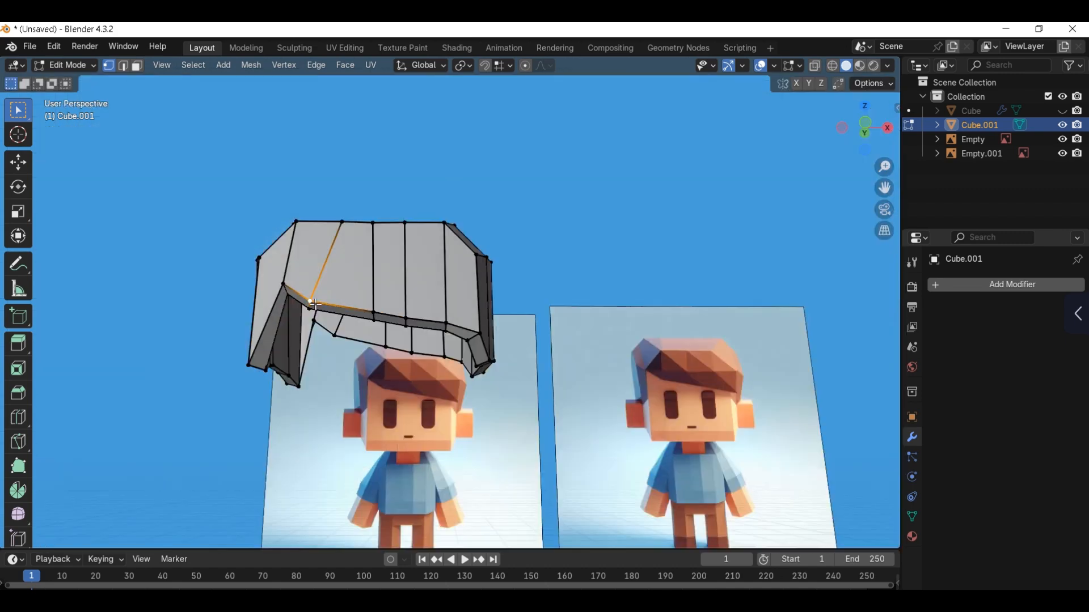
{"action": "key", "text": "KP_1"}
{"action": "key", "text": "g"}
{"action": "left_click", "coordinate": [318, 304]}
{"action": "left_click", "coordinate": [287, 288]}
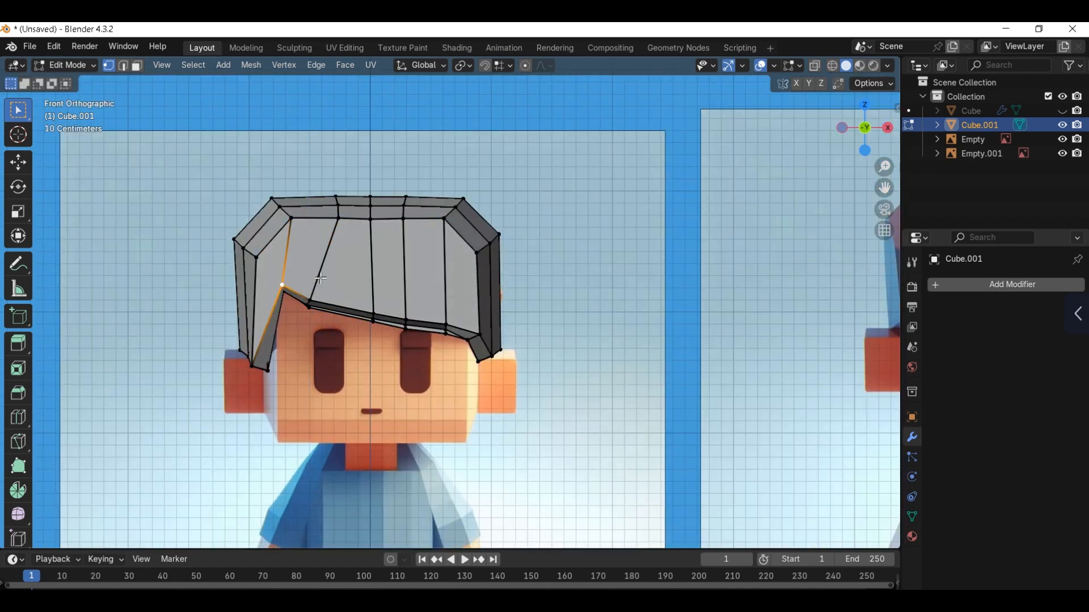
{"action": "key", "text": "g"}
{"action": "left_click", "coordinate": [317, 275]}
Step: Slide the hair's top edges left of centre outward by a factor of 0.215, and adjust the neighbouring top edges
{"action": "left_click_drag", "start_coordinate": [327, 190], "coordinate": [344, 237]}
{"action": "key", "text": "g"}
{"action": "key", "text": "g"}
{"action": "left_click", "coordinate": [333, 236]}
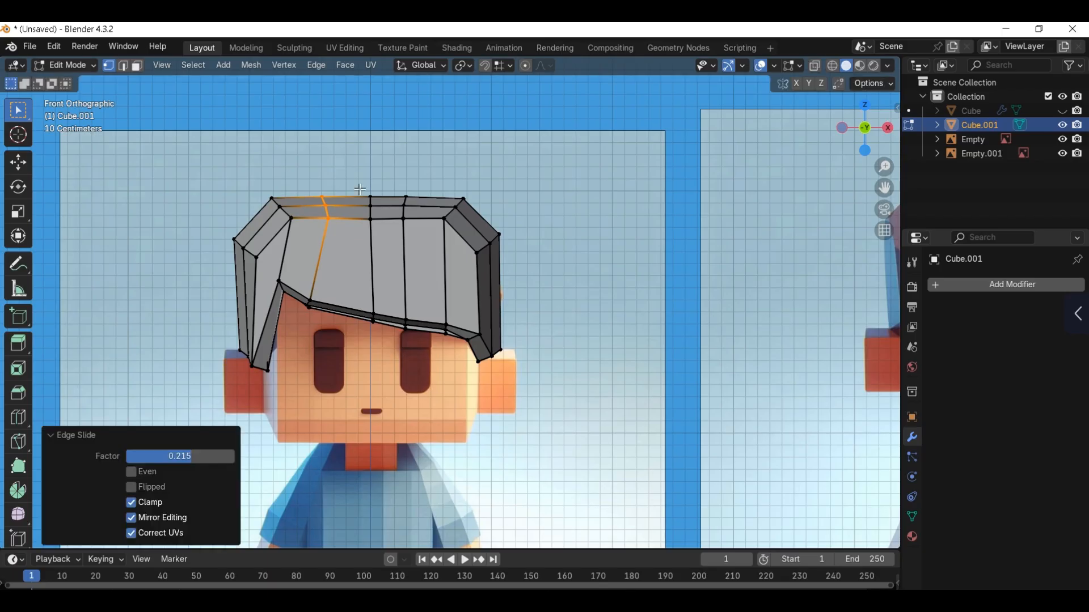
{"action": "key", "text": "g"}
{"action": "left_click_drag", "start_coordinate": [358, 188], "coordinate": [341, 229]}
{"action": "left_click", "coordinate": [406, 227]}
{"action": "key", "text": "g"}
{"action": "left_click", "coordinate": [341, 227]}
Step: Leave Edit Mode and show the hidden body object together with the hair in front view
{"action": "scroll", "coordinate": [529, 296], "scroll_direction": "down", "scroll_amount": 1}
{"action": "key", "text": "Tab"}
{"action": "left_click", "coordinate": [523, 258]}
{"action": "scroll", "coordinate": [520, 288], "scroll_direction": "down", "scroll_amount": 2}
{"action": "key", "text": "alt+h"}
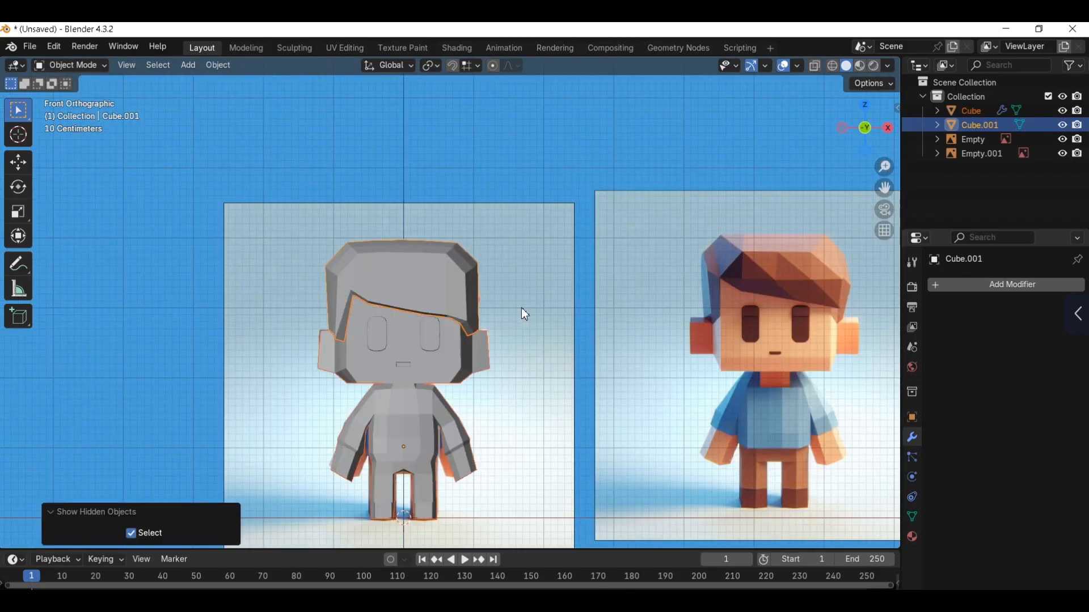
{"action": "left_click", "coordinate": [522, 308]}
{"action": "scroll", "coordinate": [521, 309], "scroll_direction": "down", "scroll_amount": 3}
{"action": "middle_click_drag", "start_coordinate": [521, 310], "coordinate": [482, 386]}
{"action": "key", "text": "KP_1"}
{"action": "scroll", "coordinate": [446, 418], "scroll_direction": "up", "scroll_amount": 4}
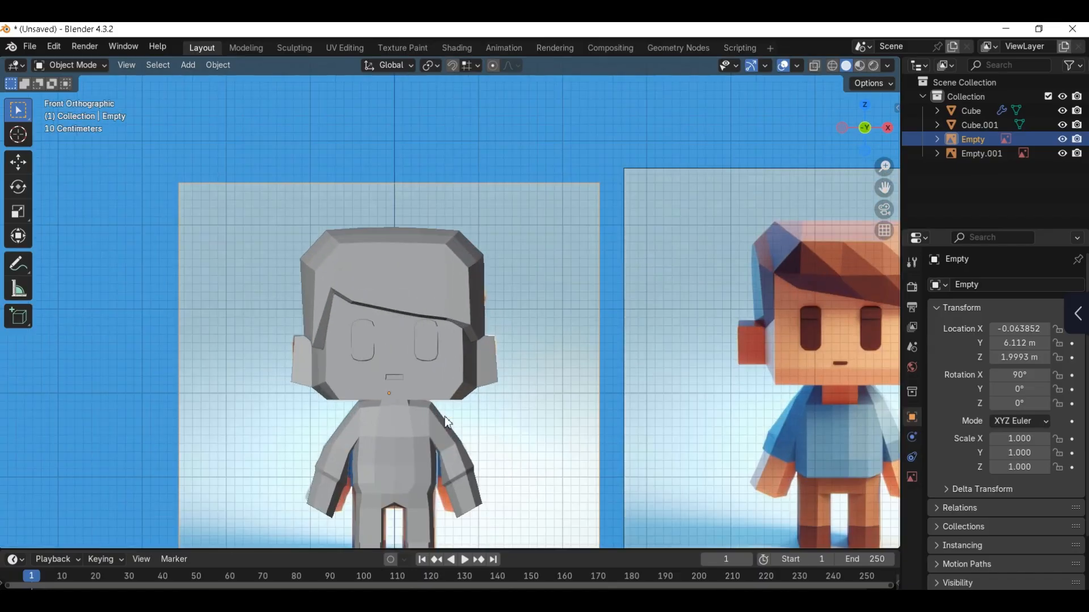
Step: Enter Edit Mode on the body mesh and select the front chest face below the neck
{"action": "scroll", "coordinate": [395, 416], "scroll_direction": "up", "scroll_amount": 1}
{"action": "left_click", "coordinate": [392, 418]}
{"action": "key", "text": "Tab"}
{"action": "scroll", "coordinate": [516, 334], "scroll_direction": "up", "scroll_amount": 2}
{"action": "left_click", "coordinate": [376, 433]}
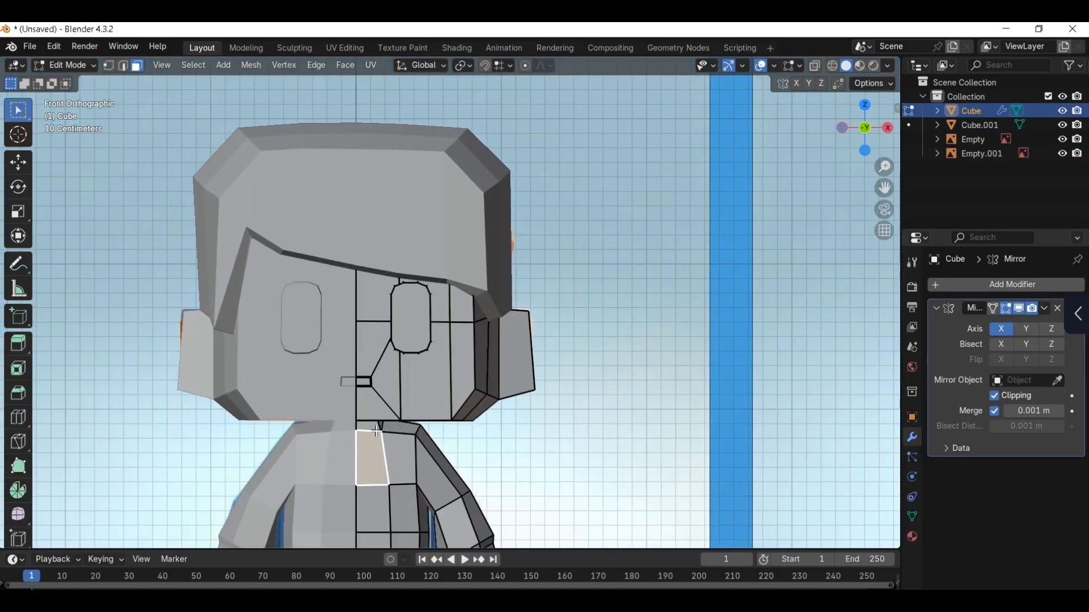
Step: Move the selected edge at the base of the neck vertically along Z
{"action": "middle_click_drag", "start_coordinate": [381, 428], "coordinate": [602, 414]}
{"action": "scroll", "coordinate": [602, 414], "scroll_direction": "up", "scroll_amount": 1}
{"action": "scroll", "coordinate": [420, 409], "scroll_direction": "up", "scroll_amount": 1}
{"action": "key", "text": "1"}
{"action": "middle_click_drag", "start_coordinate": [419, 409], "coordinate": [358, 410]}
{"action": "key", "text": "2"}
{"action": "left_click", "coordinate": [474, 395]}
{"action": "key", "text": "g"}
{"action": "key", "text": "z"}
{"action": "left_click", "coordinate": [482, 413]}
Step: Slide the adjacent edge at the neckline along the body surface
{"action": "left_click", "coordinate": [539, 401]}
{"action": "middle_click_drag", "start_coordinate": [615, 423], "coordinate": [714, 413]}
{"action": "key", "text": "g"}
{"action": "key", "text": "g"}
{"action": "left_click", "coordinate": [504, 417]}
Step: Inset the neck and front collar faces by about 0.009 m and shrink them inward by about 0.009 m
{"action": "scroll", "coordinate": [504, 417], "scroll_direction": "down", "scroll_amount": 2}
{"action": "key", "text": "3"}
{"action": "left_click", "coordinate": [464, 406]}
{"action": "middle_click_drag", "start_coordinate": [463, 406], "coordinate": [595, 388]}
{"action": "key", "text": "i"}
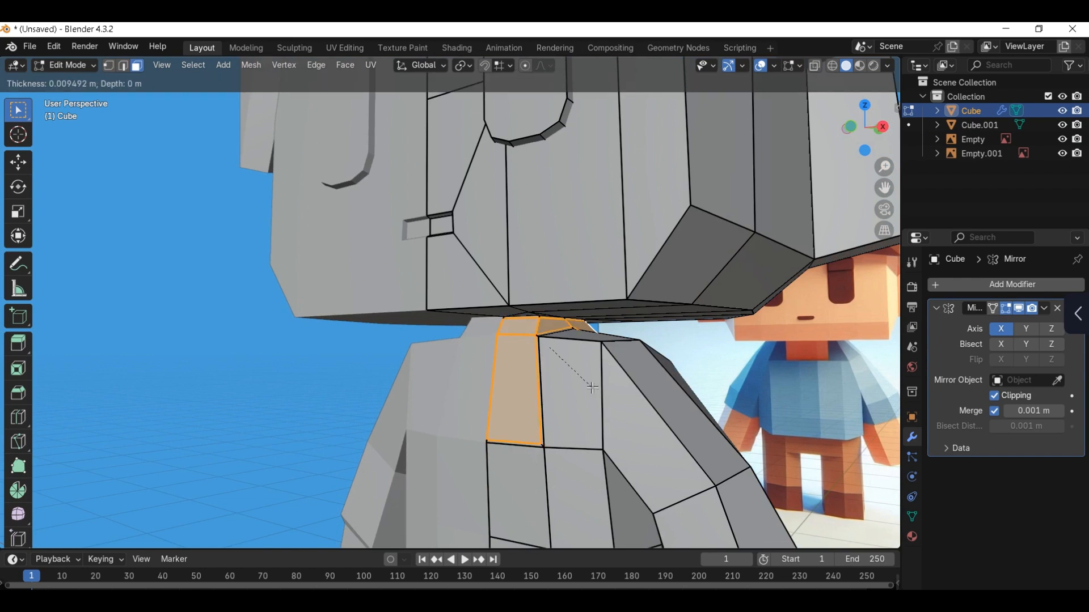
{"action": "left_click", "coordinate": [591, 389]}
{"action": "key", "text": "alt+s"}
{"action": "left_click", "coordinate": [589, 389]}
Step: Move the inset neck and collar faces along X to close the gap at the mirror plane
{"action": "middle_click_drag", "start_coordinate": [588, 389], "coordinate": [632, 403]}
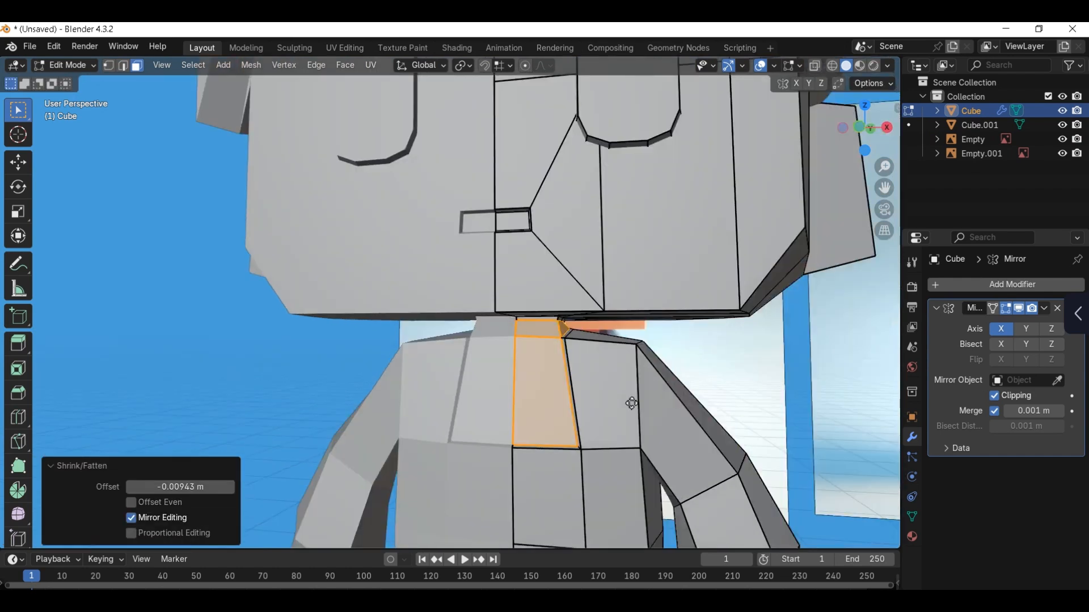
{"action": "key", "text": "g"}
{"action": "key", "text": "x"}
{"action": "left_click", "coordinate": [600, 421]}
Step: Slide the bottom edge of the collar inset by a factor of about -0.072
{"action": "key", "text": "2"}
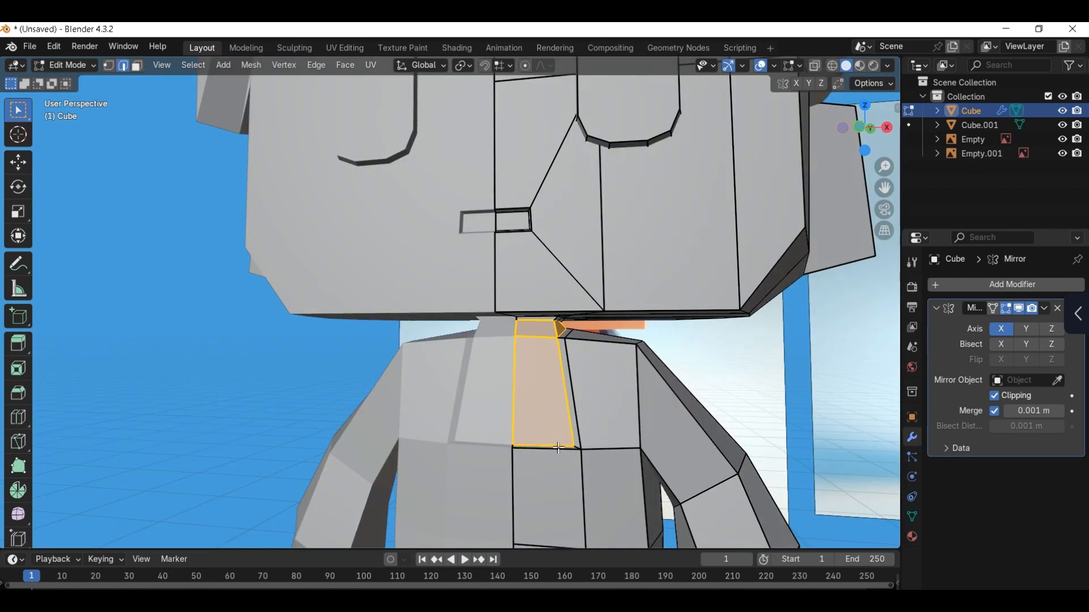
{"action": "key", "text": "g"}
{"action": "key", "text": "g"}
{"action": "left_click", "coordinate": [567, 433]}
Step: Move the lower outer corner edge of the collar inset about 0.032 m along -X in front view
{"action": "middle_click_drag", "start_coordinate": [566, 433], "coordinate": [648, 369]}
{"action": "key", "text": "KP_1"}
{"action": "scroll", "coordinate": [648, 369], "scroll_direction": "down", "scroll_amount": 4}
{"action": "scroll", "coordinate": [558, 399], "scroll_direction": "up", "scroll_amount": 4}
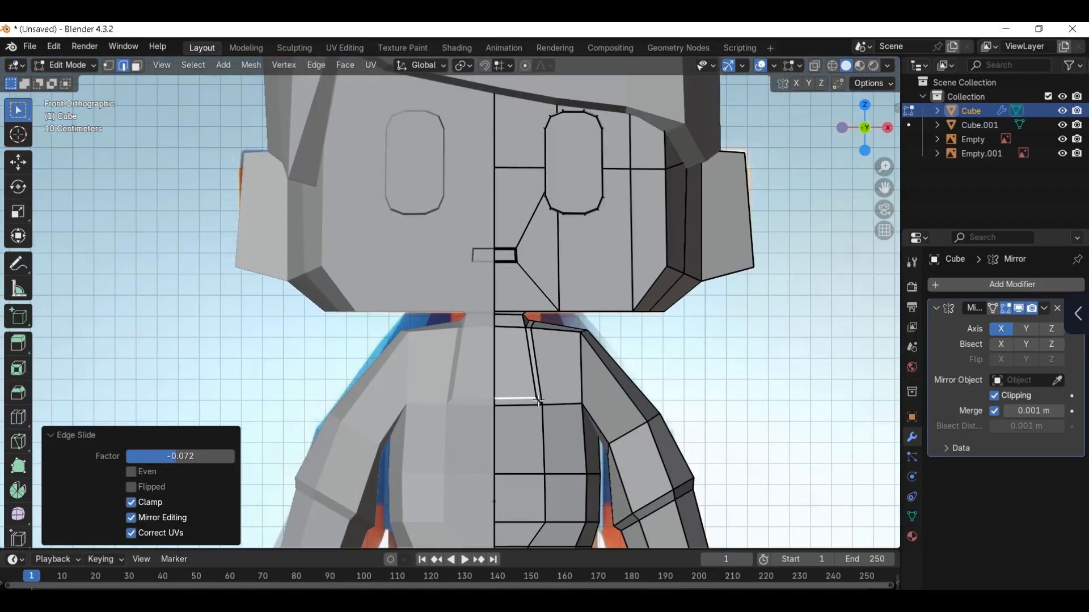
{"action": "left_click", "coordinate": [542, 401]}
{"action": "key", "text": "g"}
{"action": "key", "text": "x"}
{"action": "left_click", "coordinate": [551, 398]}
{"action": "scroll", "coordinate": [551, 399], "scroll_direction": "down", "scroll_amount": 3}
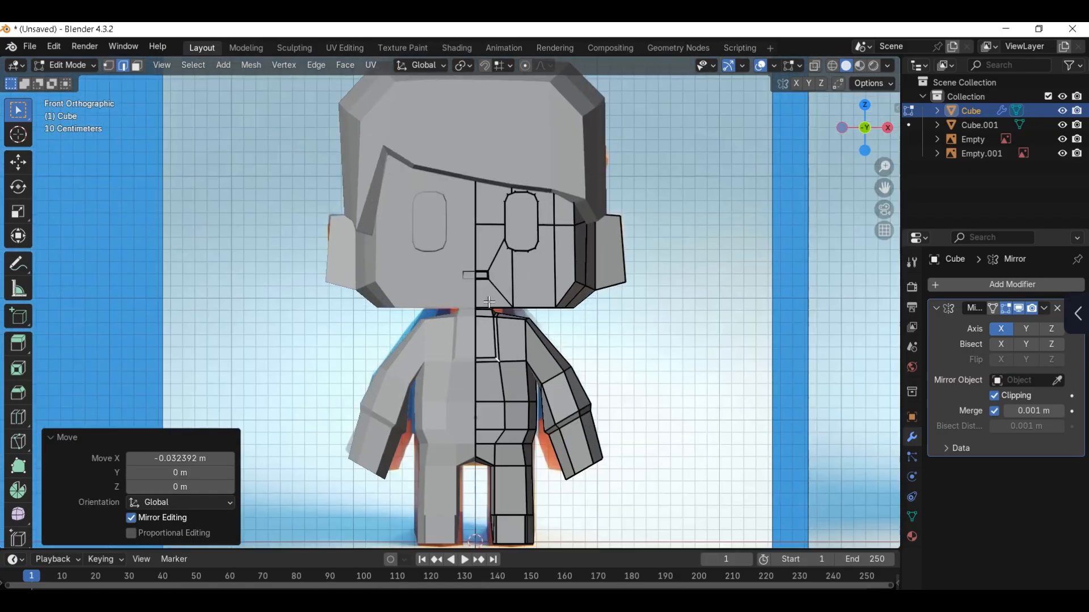
Step: Select the linked geometry of the eye and turn on the Face Orientation overlay
{"action": "scroll", "coordinate": [536, 233], "scroll_direction": "up", "scroll_amount": 4}
{"action": "left_click", "coordinate": [537, 233]}
{"action": "key", "text": "ctrl+l"}
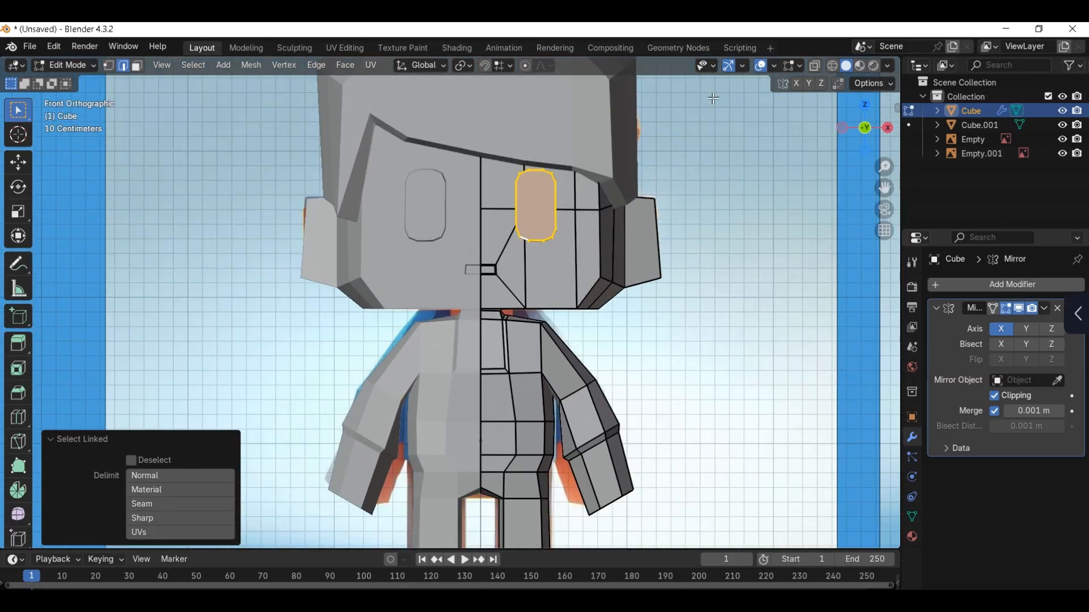
{"action": "left_click", "coordinate": [774, 66]}
{"action": "left_click", "coordinate": [709, 332]}
Step: Delete the selected faces of the eye piece
{"action": "middle_click_drag", "start_coordinate": [510, 226], "coordinate": [588, 205]}
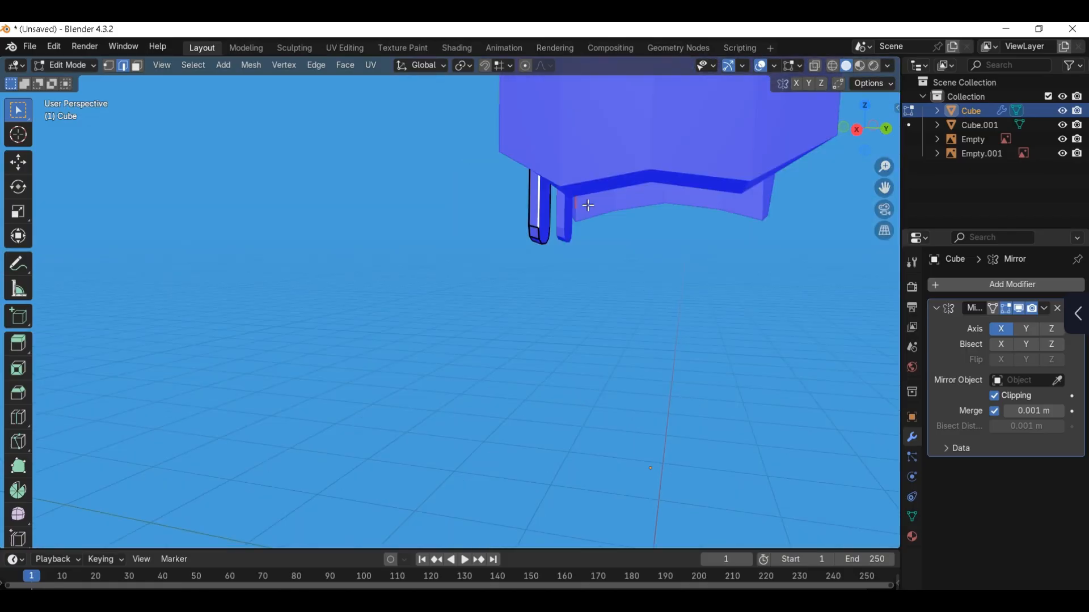
{"action": "key", "text": "3"}
{"action": "key", "text": "x"}
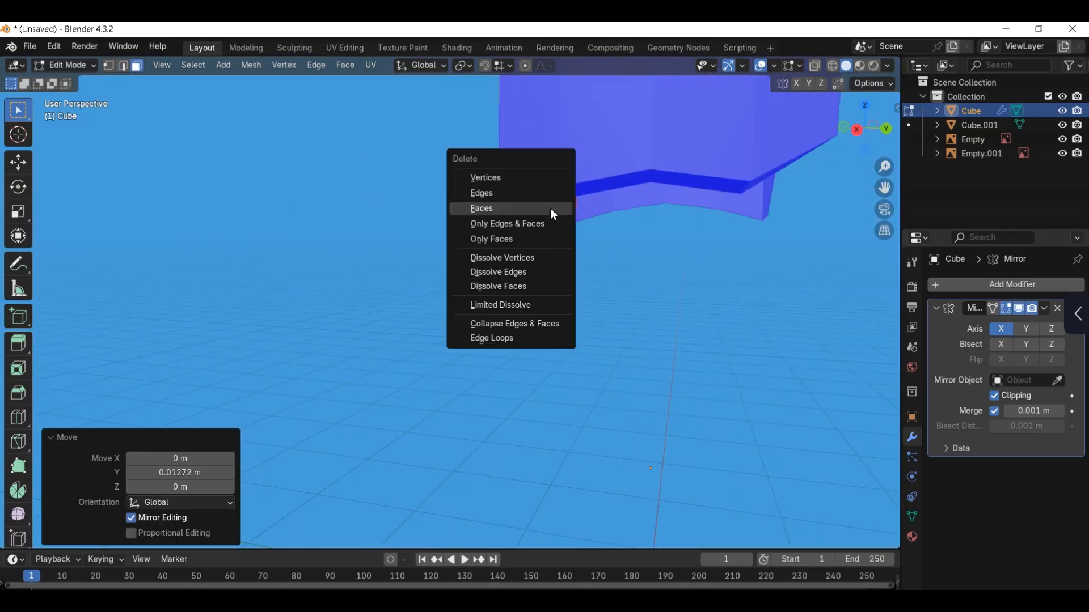
{"action": "left_click", "coordinate": [550, 209]}
Step: Switch editing from the body to the hair mesh, reveal its hidden geometry and isolate it in local view
{"action": "middle_click_drag", "start_coordinate": [504, 253], "coordinate": [610, 176]}
{"action": "scroll", "coordinate": [610, 176], "scroll_direction": "up", "scroll_amount": 2}
{"action": "key", "text": "Tab"}
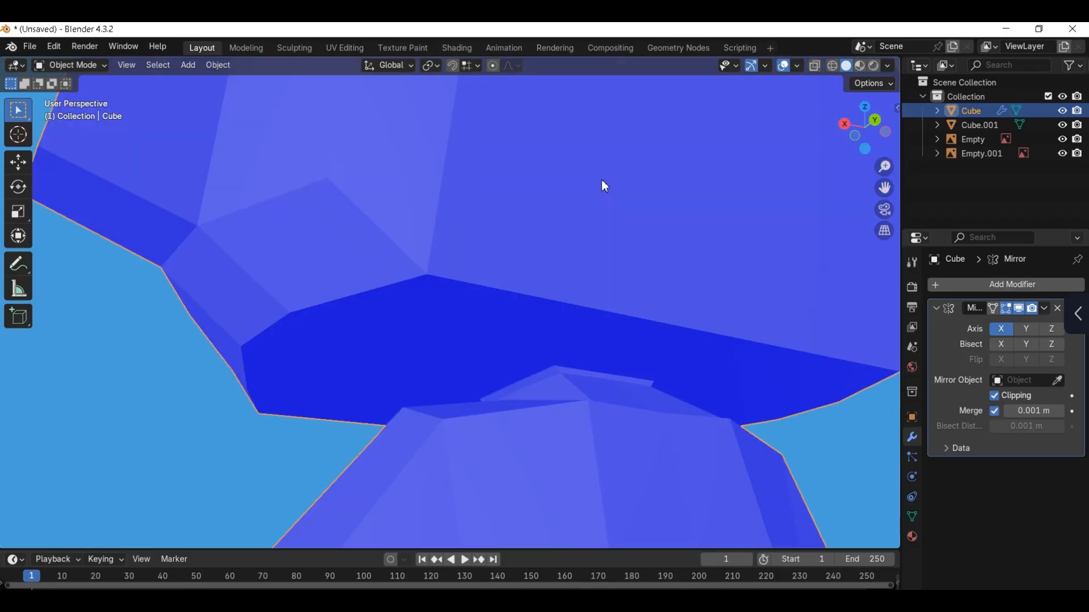
{"action": "scroll", "coordinate": [575, 273], "scroll_direction": "down", "scroll_amount": 2}
{"action": "scroll", "coordinate": [577, 278], "scroll_direction": "down", "scroll_amount": 3}
{"action": "left_click", "coordinate": [509, 203]}
{"action": "key", "text": "Tab"}
{"action": "key", "text": "alt+h"}
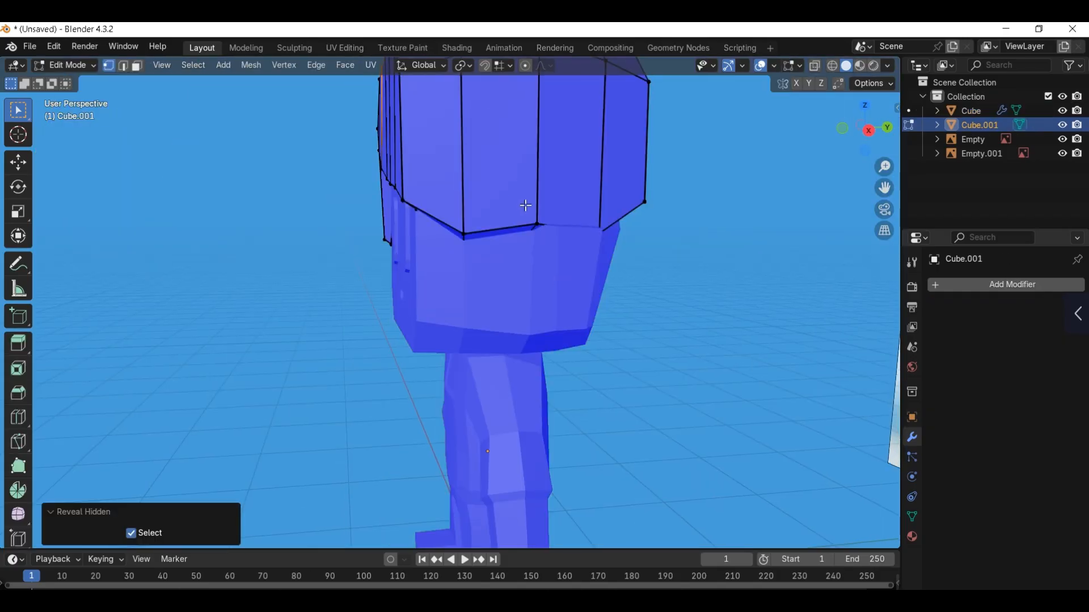
{"action": "key", "text": "slash"}
{"action": "middle_click_drag", "start_coordinate": [526, 205], "coordinate": [636, 214]}
{"action": "scroll", "coordinate": [522, 253], "scroll_direction": "up", "scroll_amount": 3}
{"action": "scroll", "coordinate": [551, 233], "scroll_direction": "up", "scroll_amount": 2}
Step: Delete the unwanted face on the hair's side lock
{"action": "key", "text": "Tab"}
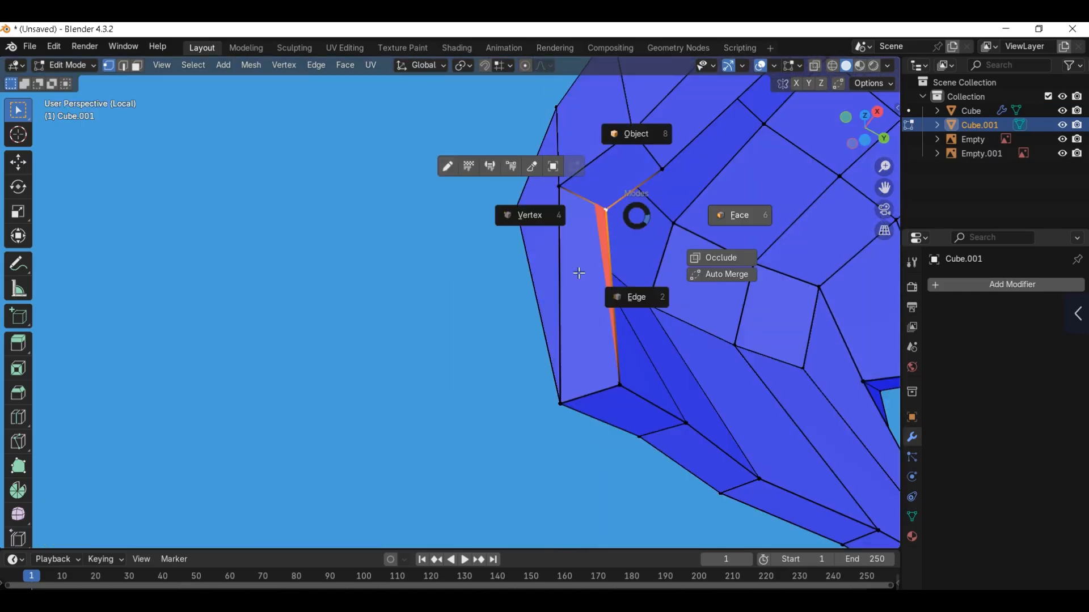
{"action": "left_click", "coordinate": [579, 272]}
{"action": "mouse_move", "coordinate": [579, 272]}
{"action": "middle_mouse_down"}
{"action": "mouse_move", "coordinate": [622, 320]}
{"action": "mouse_move", "coordinate": [503, 258]}
{"action": "mouse_move", "coordinate": [414, 270]}
{"action": "mouse_move", "coordinate": [625, 253]}
{"action": "mouse_move", "coordinate": [577, 274]}
{"action": "middle_mouse_up"}
{"action": "key", "text": "x"}
{"action": "left_click", "coordinate": [622, 324]}
Step: Move the lower vertex at the side lock's inner corner slightly down in front view
{"action": "key", "text": "1"}
{"action": "left_click", "coordinate": [414, 270]}
{"action": "key", "text": "KP_1"}
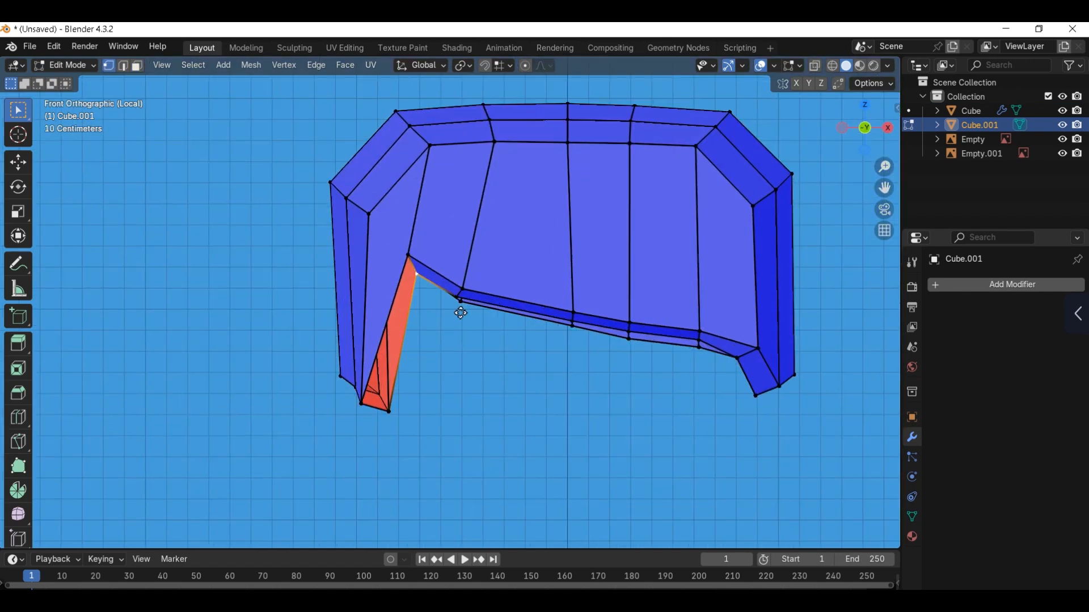
{"action": "key", "text": "g"}
{"action": "left_click", "coordinate": [458, 318]}
{"action": "left_click", "coordinate": [412, 262], "text": "shift"}
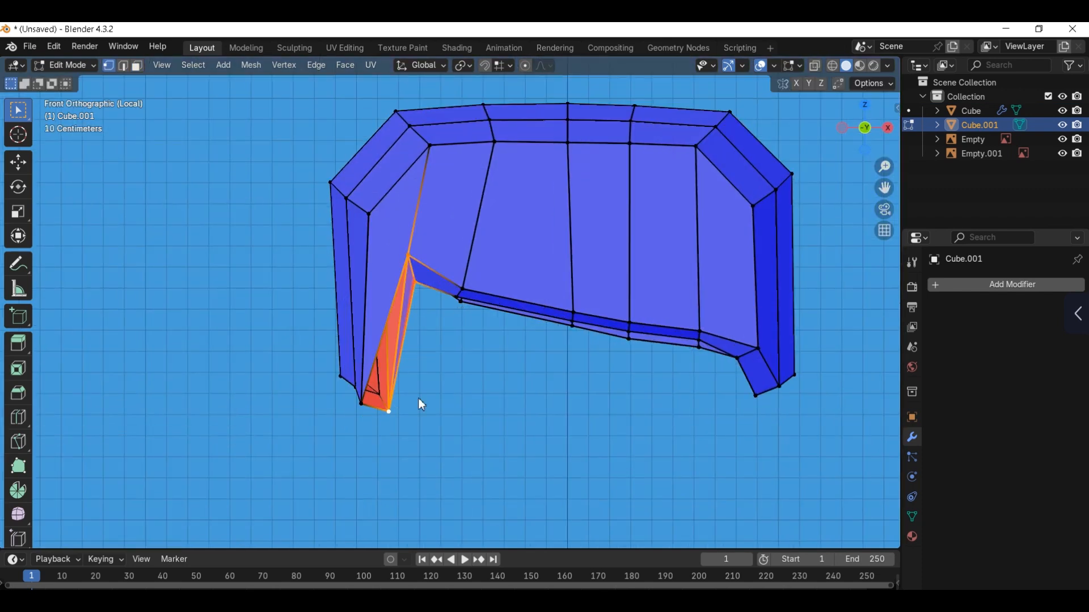
{"action": "key", "text": "ctrl+z"}
{"action": "key", "text": "a"}
{"action": "key", "text": "m"}
{"action": "left_click", "coordinate": [433, 387]}
{"action": "left_click", "coordinate": [401, 400]}
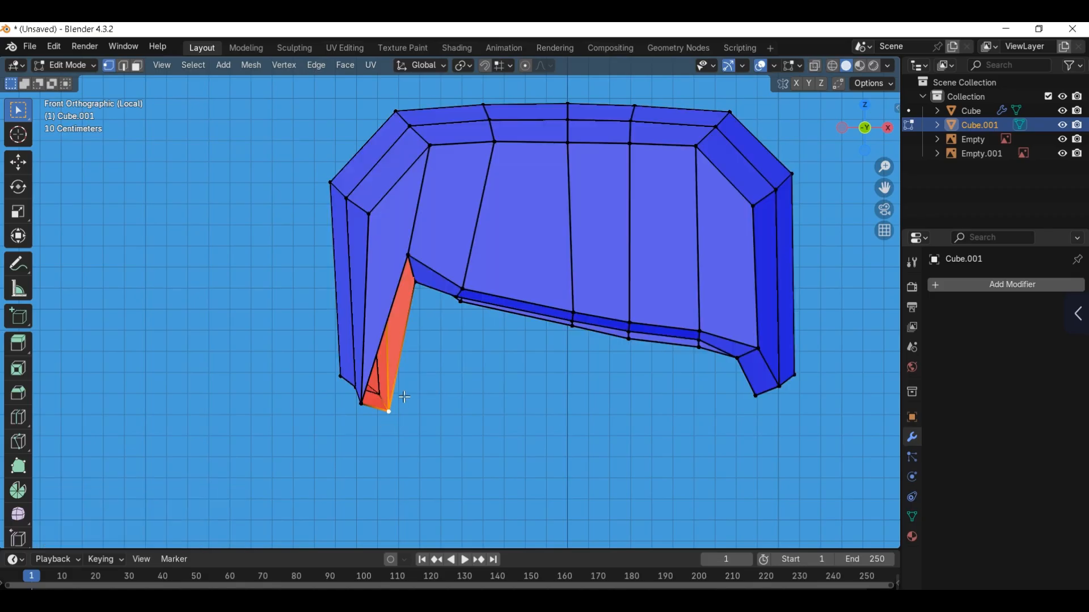
Step: Reposition the upper vertex at the side lock's inner corner to open up the overlapping faces
{"action": "middle_click_drag", "start_coordinate": [404, 397], "coordinate": [381, 363]}
{"action": "key", "text": "2"}
{"action": "left_click", "coordinate": [371, 443]}
{"action": "middle_click_drag", "start_coordinate": [375, 442], "coordinate": [410, 329]}
{"action": "key", "text": "1"}
{"action": "left_click", "coordinate": [409, 265]}
{"action": "left_click", "coordinate": [442, 294], "text": "shift"}
{"action": "scroll", "coordinate": [440, 293], "scroll_direction": "up", "scroll_amount": 1}
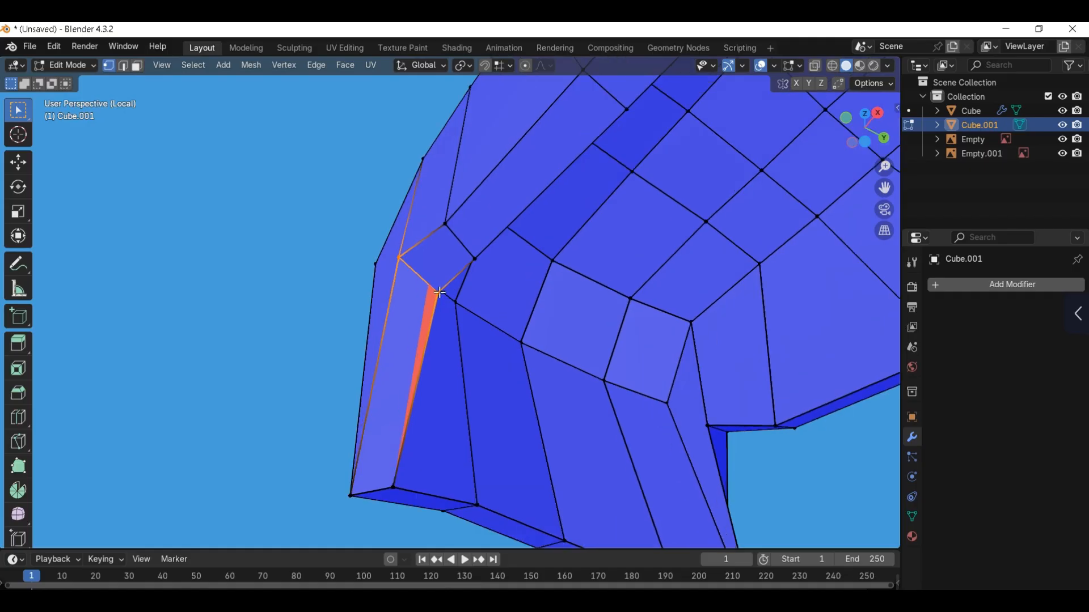
{"action": "middle_click_drag", "start_coordinate": [440, 293], "coordinate": [532, 299]}
{"action": "key", "text": "g"}
{"action": "left_click", "coordinate": [414, 233]}
Step: Move the vertex beside the side lock's overlapping strip about -0.011 m in X, -0.046 m in Y and -0.005 m in Z
{"action": "left_click", "coordinate": [429, 298]}
{"action": "key", "text": "g"}
{"action": "left_click", "coordinate": [473, 262]}
{"action": "key", "text": "g"}
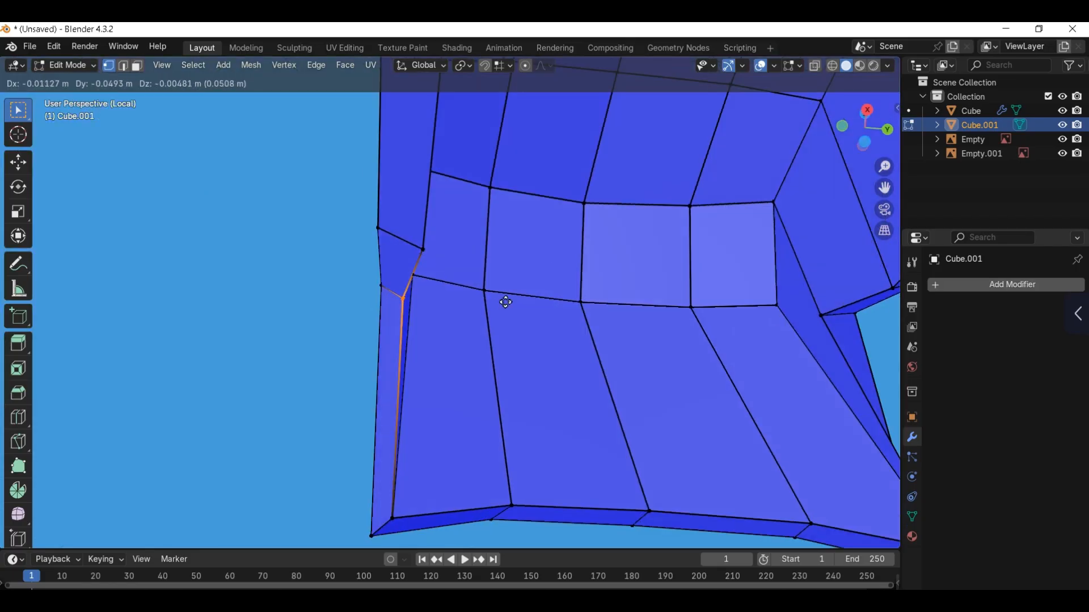
{"action": "left_click", "coordinate": [505, 302]}
Step: Cut a diagonal edge across the side lock's face to its inner corner vertex with the Knife tool
{"action": "key", "text": "KP_1"}
{"action": "key", "text": "g"}
{"action": "right_click", "coordinate": [436, 310]}
{"action": "middle_click_drag", "start_coordinate": [433, 312], "coordinate": [348, 266]}
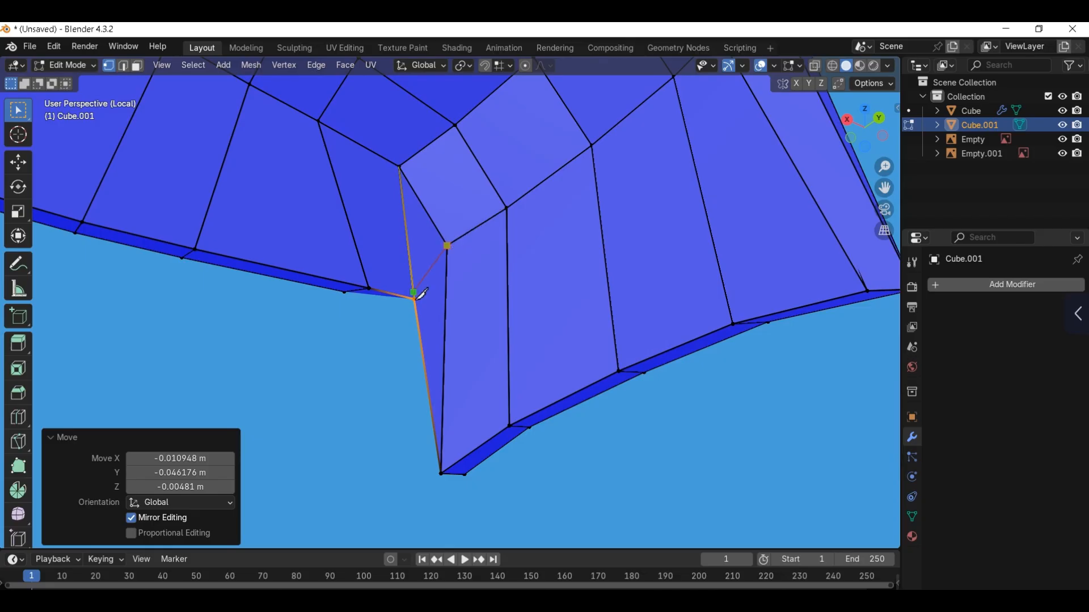
{"action": "key", "text": "Return"}
{"action": "key", "text": "2"}
{"action": "middle_click_drag", "start_coordinate": [431, 292], "coordinate": [518, 284]}
{"action": "left_click", "coordinate": [438, 265]}
{"action": "key", "text": "h"}
{"action": "key", "text": "1"}
{"action": "key", "text": "KP_1"}
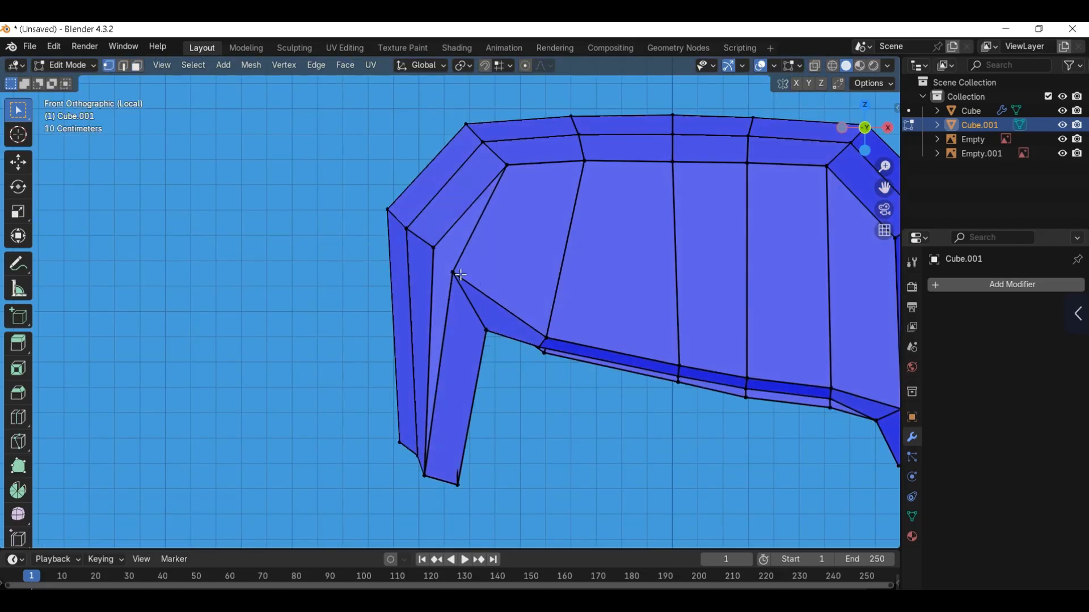
Step: Move the side lock's inner corner vertex and its bottom tip vertex inward toward the fringe in front view
{"action": "left_click", "coordinate": [459, 275]}
{"action": "key", "text": "g"}
{"action": "left_click", "coordinate": [500, 297]}
{"action": "left_click", "coordinate": [432, 471]}
{"action": "key", "text": "g"}
{"action": "left_click", "coordinate": [495, 447]}
Step: Split the side lock's front face between its outer edge and inner corner, and select the two triangular faces
{"action": "middle_click_drag", "start_coordinate": [495, 446], "coordinate": [445, 295]}
{"action": "key", "text": "Return"}
{"action": "key", "text": "2"}
{"action": "middle_click_drag", "start_coordinate": [416, 237], "coordinate": [450, 292]}
{"action": "mouse_move", "coordinate": [436, 350]}
{"action": "middle_mouse_down"}
{"action": "mouse_move", "coordinate": [439, 316]}
{"action": "mouse_move", "coordinate": [437, 367]}
{"action": "mouse_move", "coordinate": [426, 355]}
{"action": "middle_mouse_up"}
{"action": "key", "text": "Tab"}
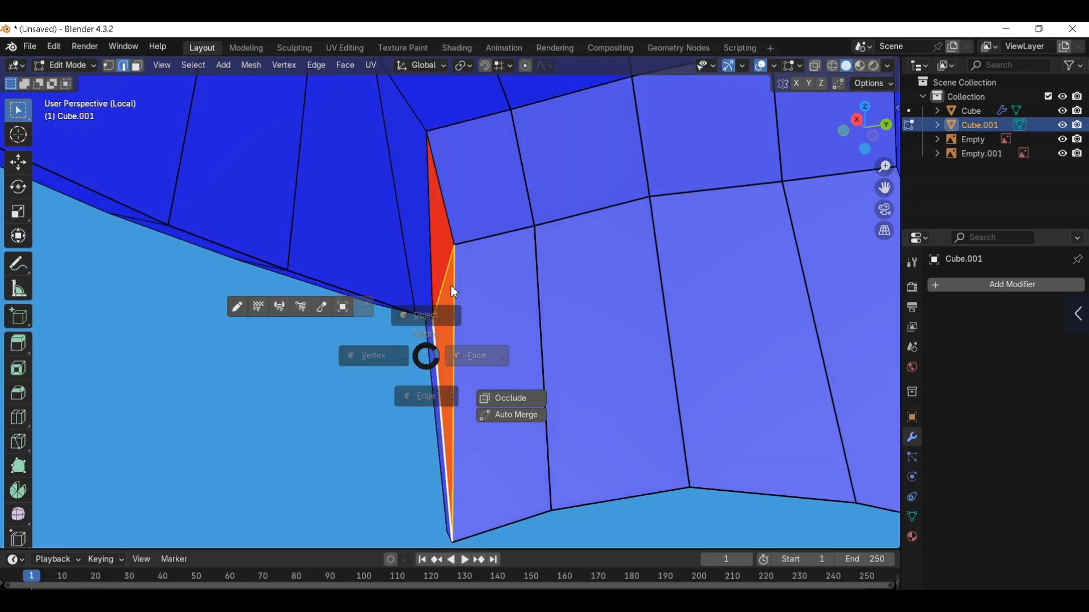
{"action": "left_click", "coordinate": [470, 353]}
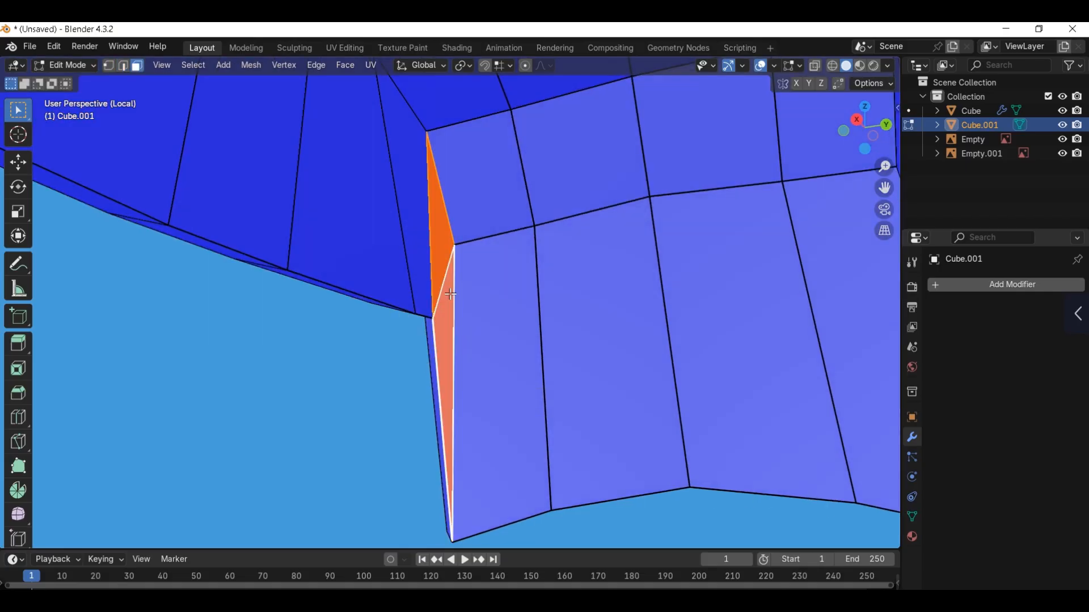
{"action": "key", "text": "alt+e"}
{"action": "left_click", "coordinate": [431, 280]}
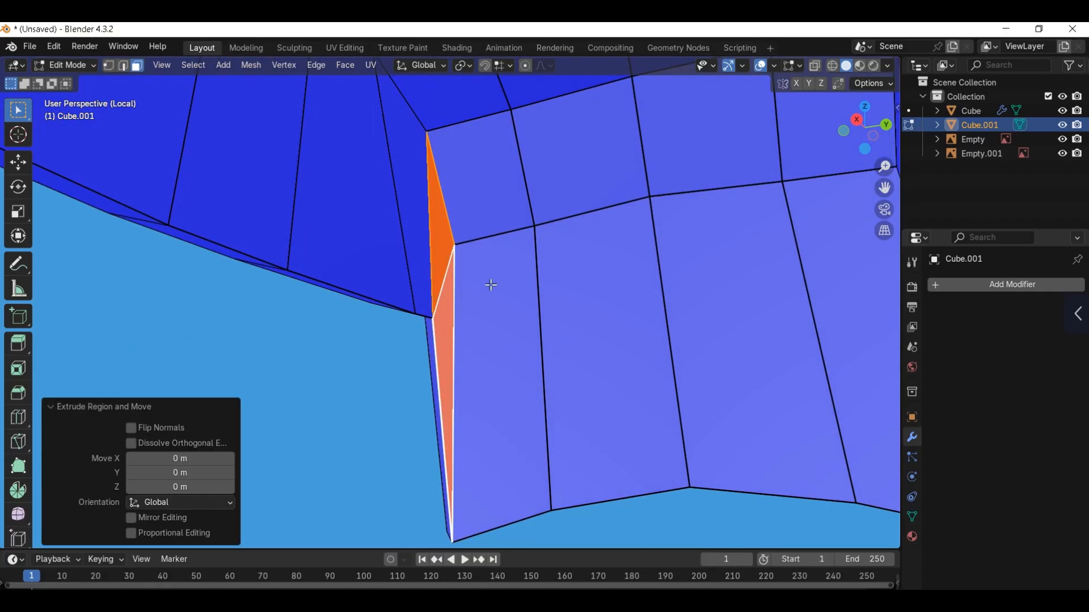
{"action": "key", "text": "m"}
{"action": "left_click", "coordinate": [489, 284]}
Step: Flip the normals of the two selected triangular faces and check the hair from the front in Object Mode
{"action": "key", "text": "alt+n"}
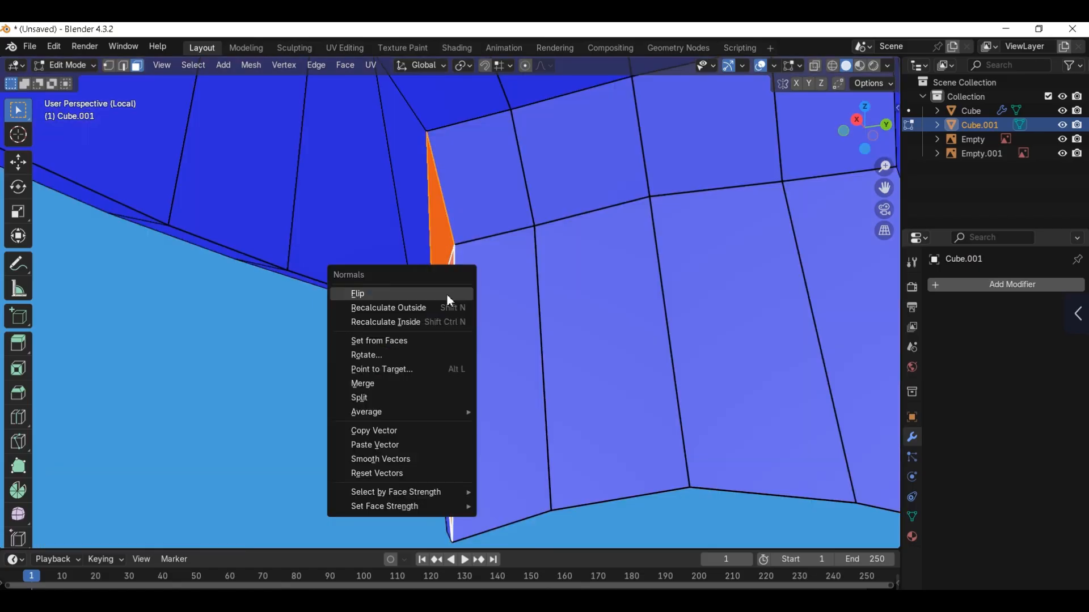
{"action": "left_click", "coordinate": [447, 294]}
{"action": "key", "text": "Tab"}
{"action": "left_click", "coordinate": [447, 262]}
{"action": "key", "text": "KP_1"}
{"action": "scroll", "coordinate": [457, 318], "scroll_direction": "down", "scroll_amount": 6}
{"action": "scroll", "coordinate": [458, 323], "scroll_direction": "up", "scroll_amount": 4}
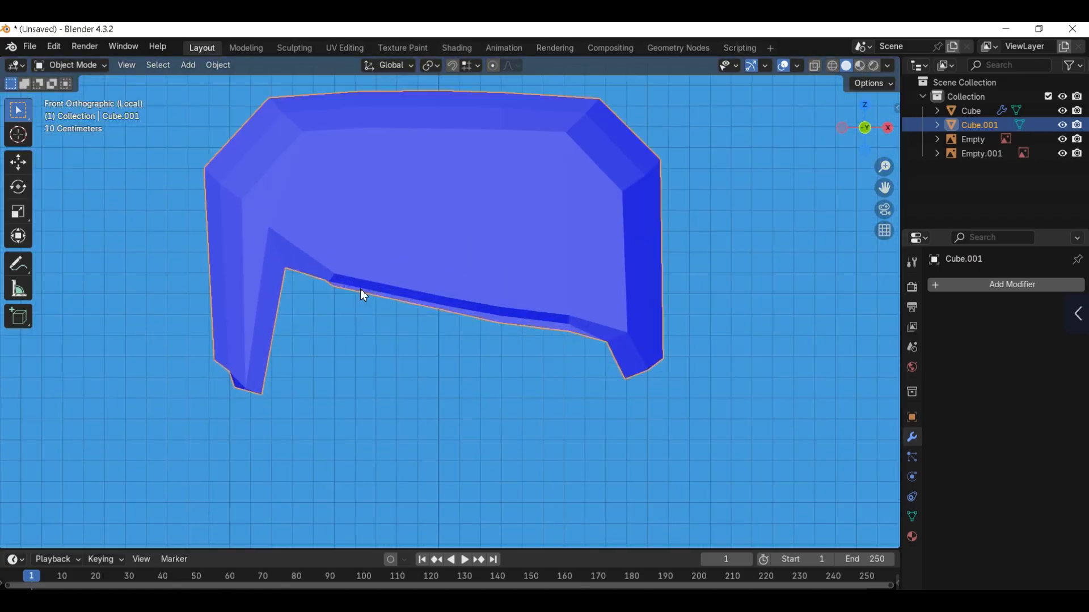
Step: Move the vertex on the fringe's lower edge nearest the side lock about -0.016 m in X and 0.027 m in Z
{"action": "key", "text": "Tab"}
{"action": "key", "text": "g"}
{"action": "left_click", "coordinate": [401, 276]}
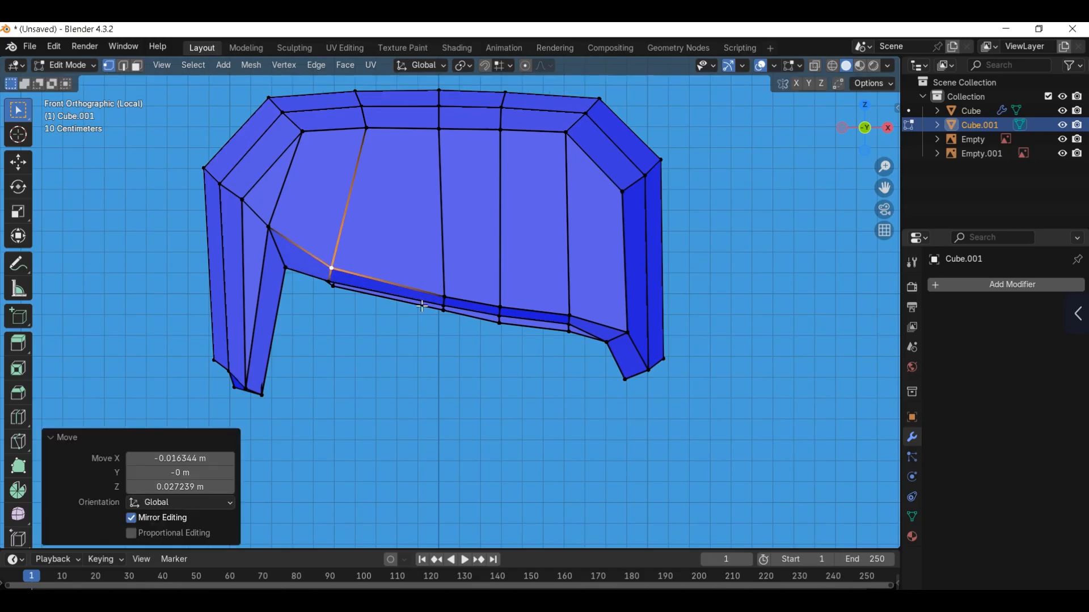
{"action": "key", "text": "Tab"}
Step: Turn off the Face Orientation overlay and view the whole character from the front against the reference image
{"action": "middle_click_drag", "start_coordinate": [410, 246], "coordinate": [783, 73]}
{"action": "left_click", "coordinate": [797, 66]}
{"action": "left_click", "coordinate": [710, 318]}
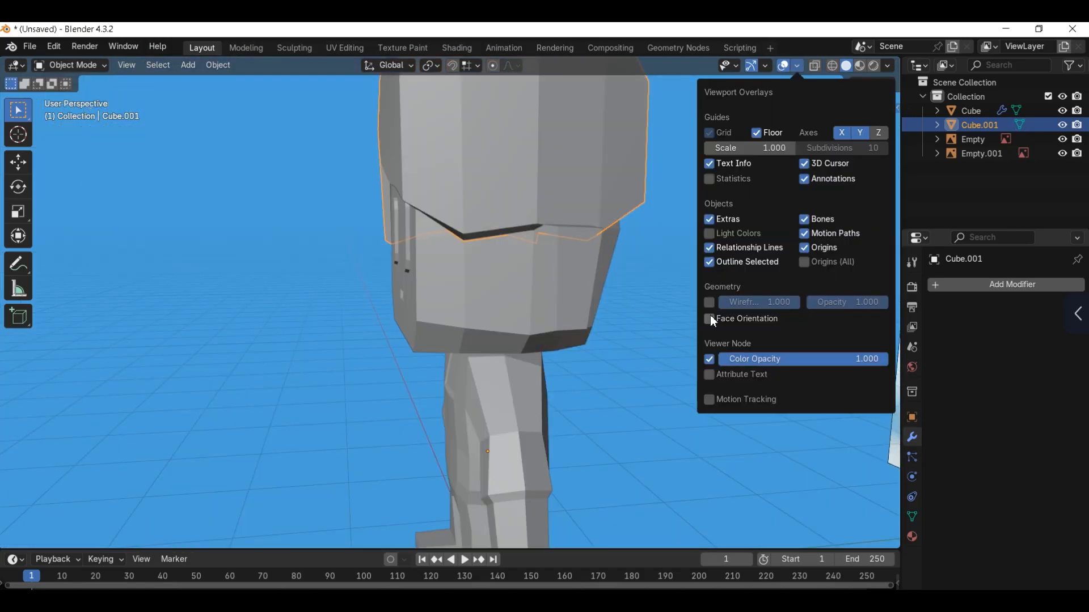
{"action": "key", "text": "KP_1"}
{"action": "left_click", "coordinate": [621, 258]}
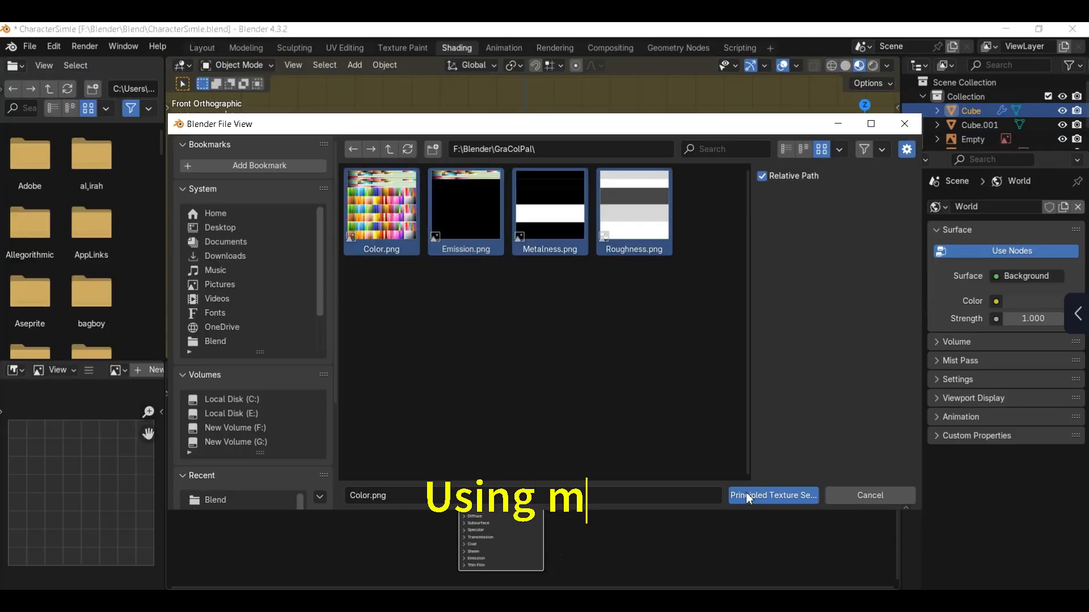
{"action": "left_click", "coordinate": [747, 492]}
{"action": "scroll", "coordinate": [526, 240], "scroll_direction": "up", "scroll_amount": 4}
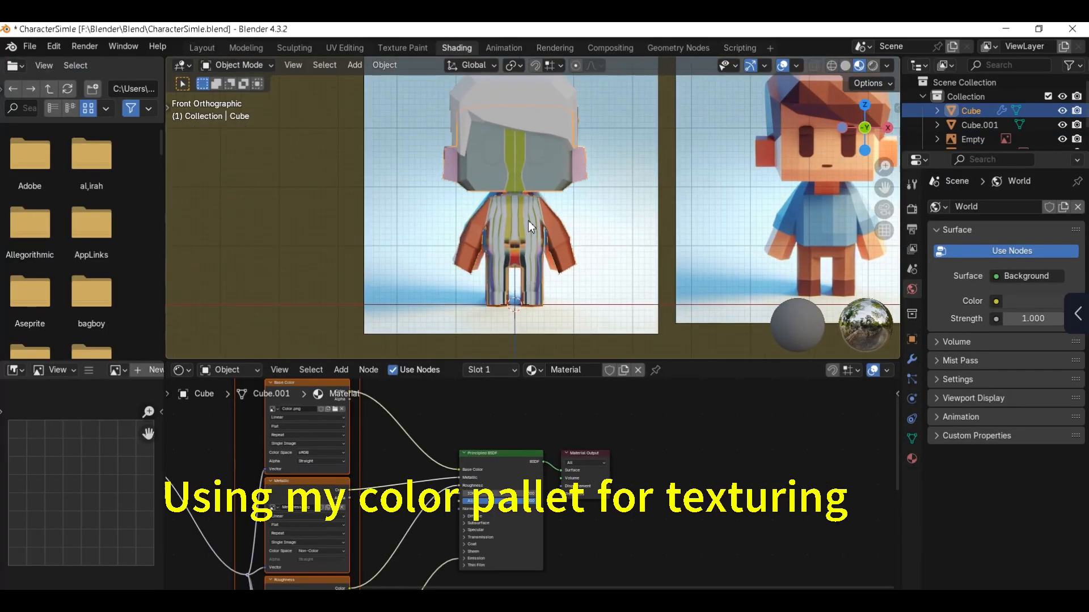
Step: Open the body mesh for editing in the UV Editing workspace and reveal its hidden geometry with Material Preview shading
{"action": "left_click", "coordinate": [345, 48]}
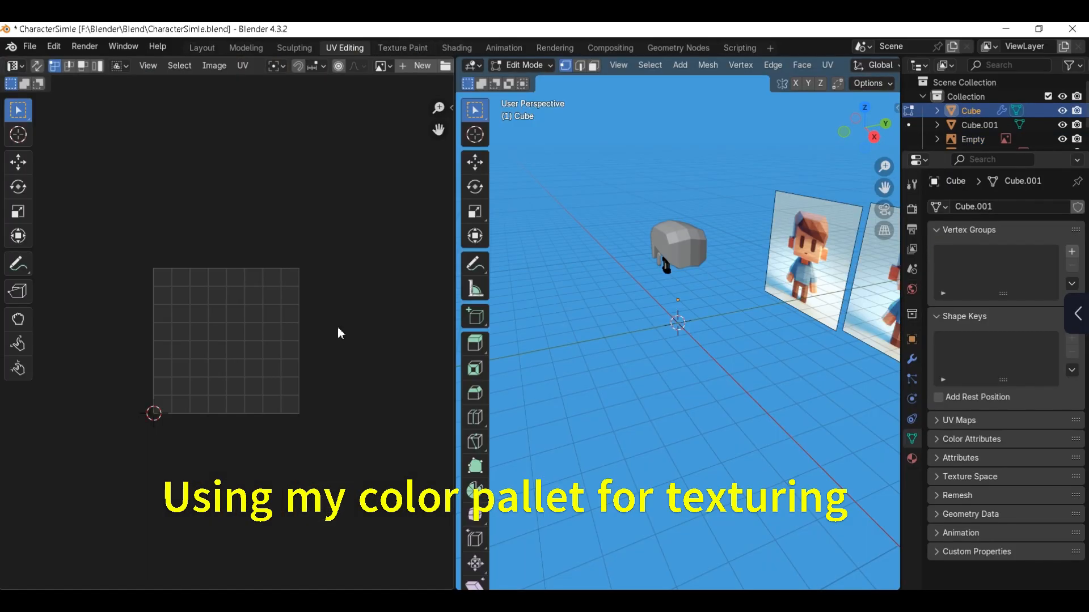
{"action": "scroll", "coordinate": [725, 305], "scroll_direction": "up", "scroll_amount": 3}
{"action": "scroll", "coordinate": [722, 301], "scroll_direction": "up", "scroll_amount": 2}
{"action": "middle_click_drag", "start_coordinate": [678, 248], "coordinate": [641, 305], "text": "shift"}
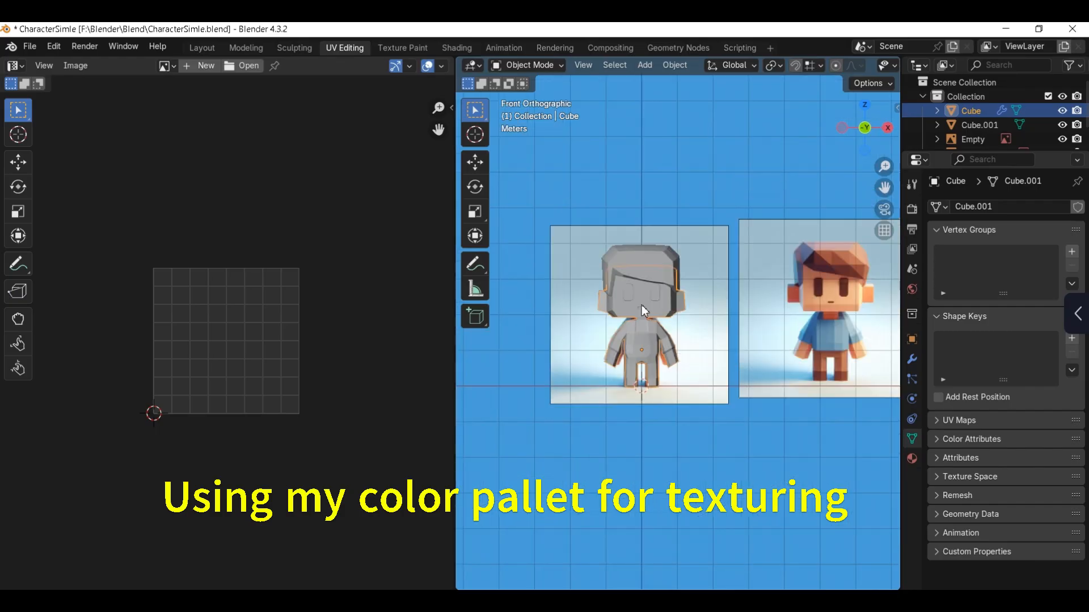
{"action": "key", "text": "Tab"}
{"action": "scroll", "coordinate": [857, 69], "scroll_direction": "down", "scroll_amount": 6}
{"action": "scroll", "coordinate": [856, 69], "scroll_direction": "down", "scroll_amount": 2}
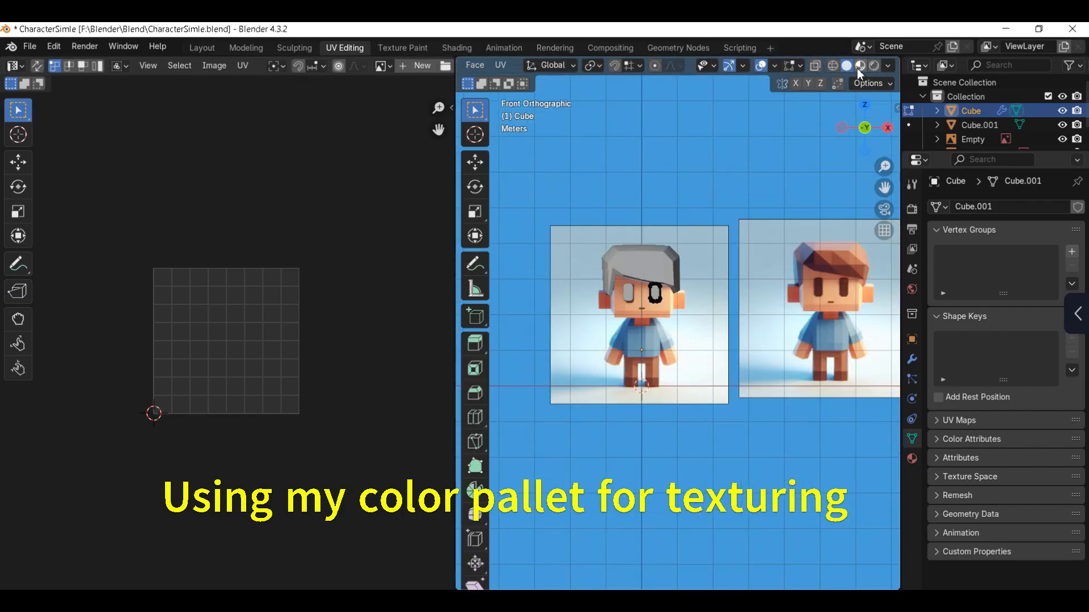
{"action": "key", "text": "alt+h"}
{"action": "scroll", "coordinate": [677, 307], "scroll_direction": "up", "scroll_amount": 2}
Step: Unwrap the whole body with Project from View and shrink its UVs to a small island on the colour palette
{"action": "key", "text": "u"}
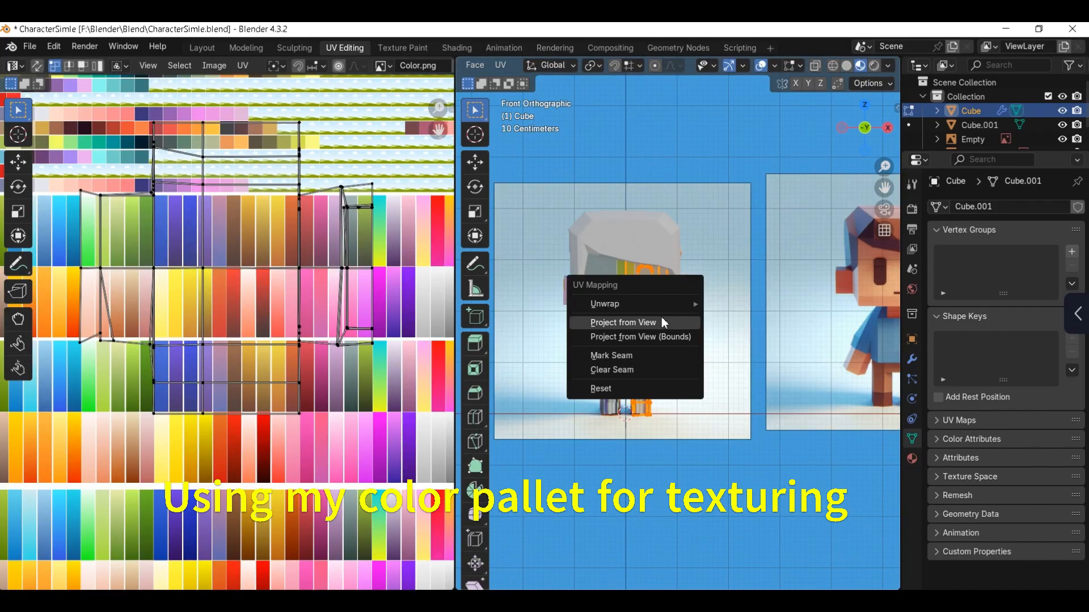
{"action": "left_click", "coordinate": [661, 318]}
{"action": "key", "text": "s"}
{"action": "middle_click_drag", "start_coordinate": [234, 384], "coordinate": [266, 331]}
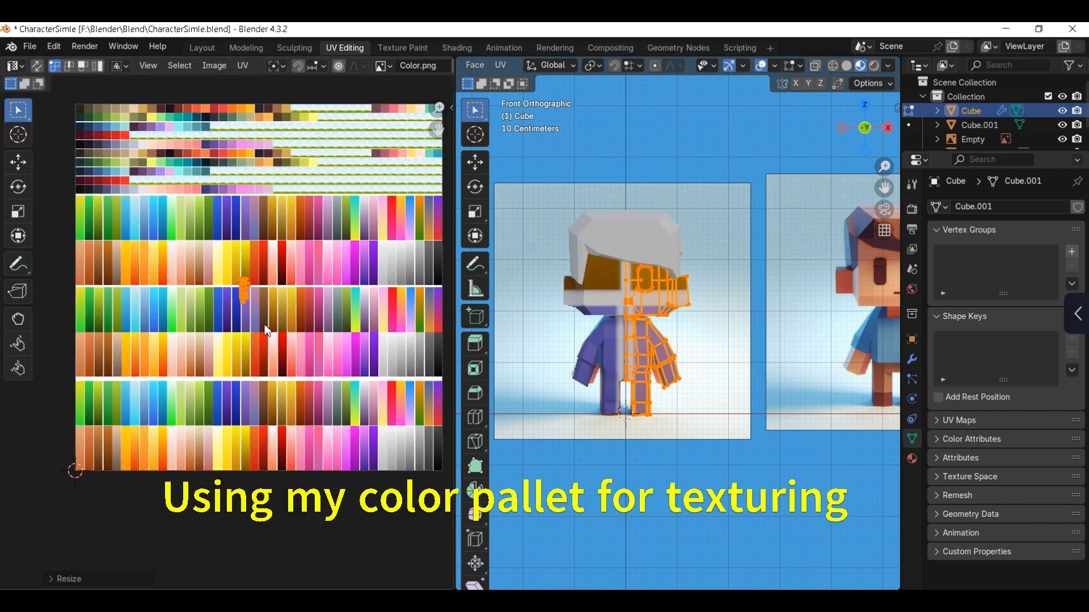
Step: Move the body's UV island onto the brown gradient swatch in the palette's lowest row
{"action": "key", "text": "g"}
{"action": "left_click", "coordinate": [225, 467]}
{"action": "scroll", "coordinate": [211, 455], "scroll_direction": "up", "scroll_amount": 3}
{"action": "middle_click_drag", "start_coordinate": [211, 455], "coordinate": [267, 450]}
{"action": "scroll", "coordinate": [250, 409], "scroll_direction": "up", "scroll_amount": 2}
Step: Scale the body's UV island to about 0.35 and move it onto the light peach skin-tone swatch in the lowest row
{"action": "key", "text": "s"}
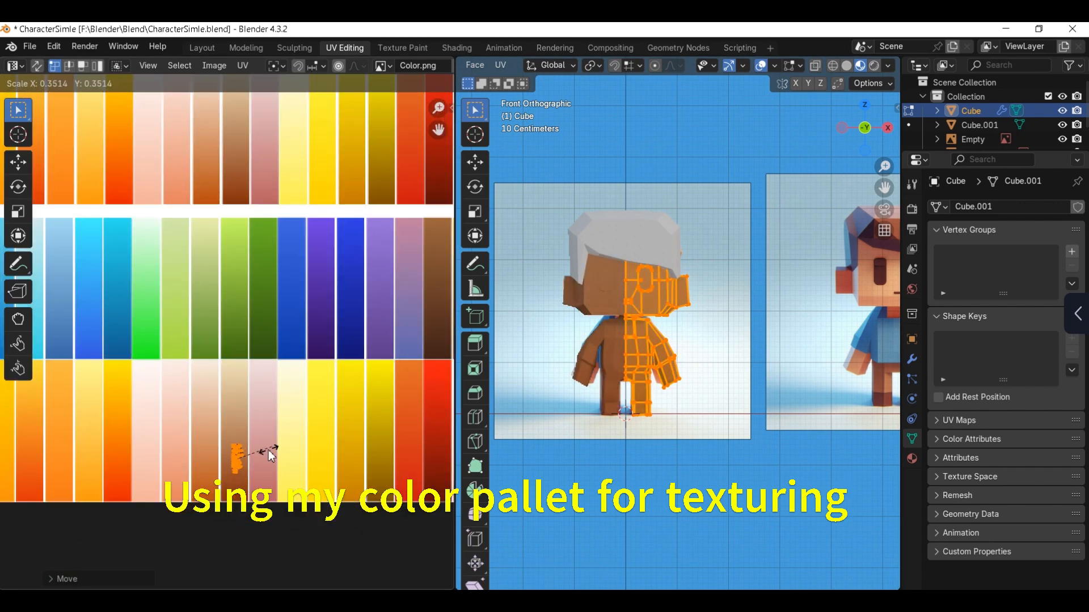
{"action": "left_click", "coordinate": [270, 456]}
{"action": "key", "text": "g"}
{"action": "left_click", "coordinate": [253, 416]}
{"action": "key", "text": "g"}
{"action": "key", "text": "y"}
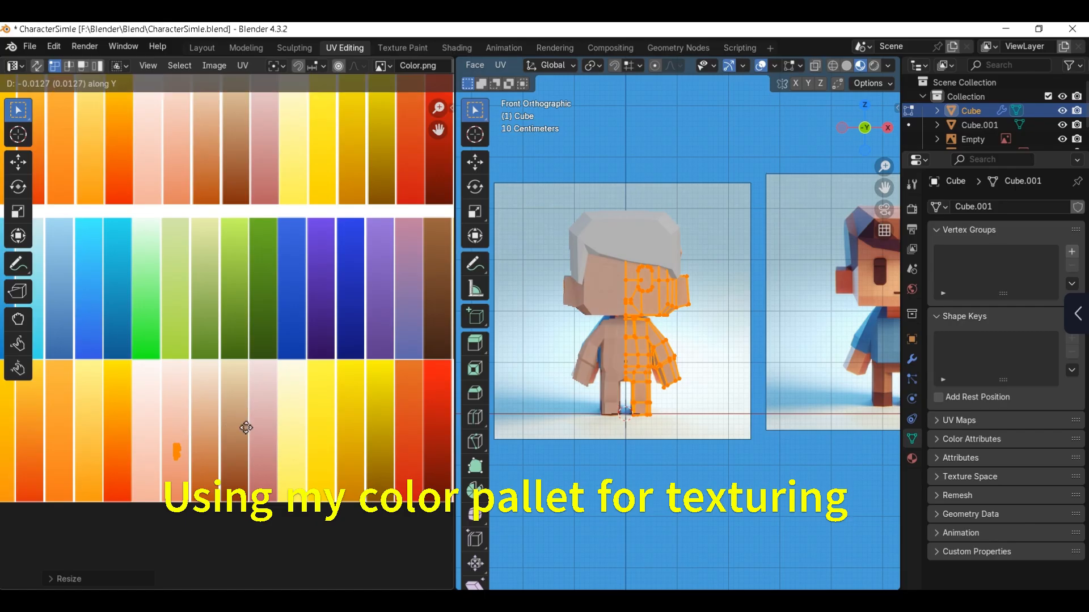
{"action": "left_click", "coordinate": [194, 445]}
{"action": "key", "text": "g"}
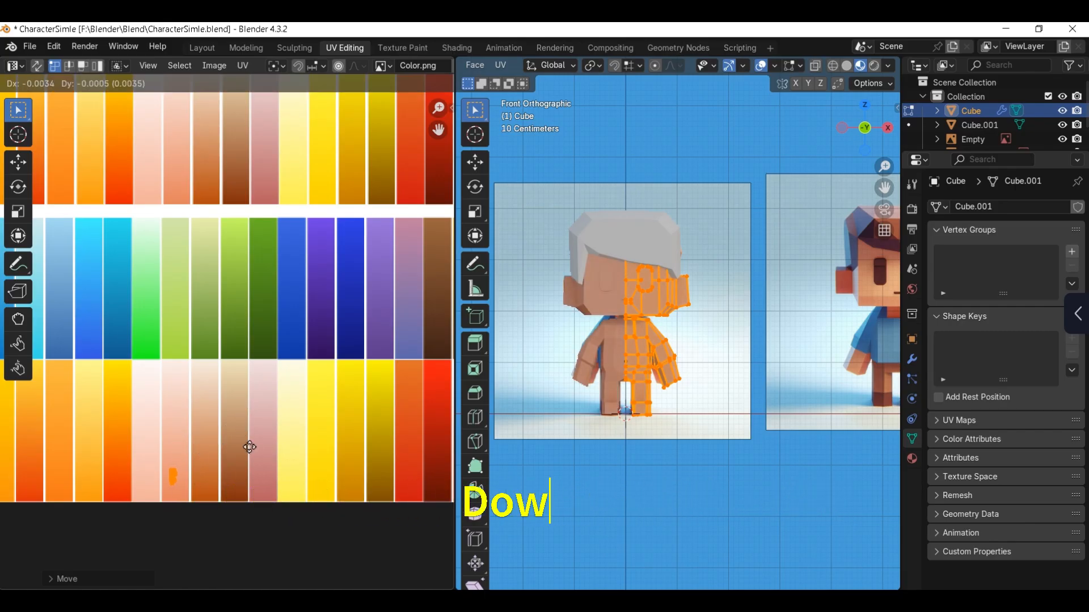
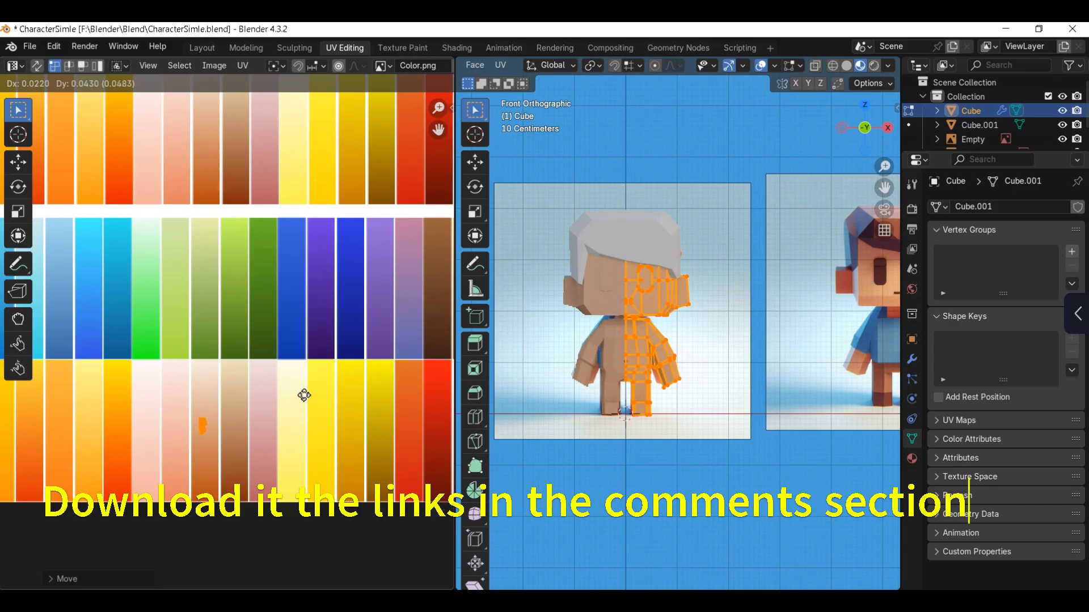
Step: Reposition the body's UV island onto the lower part of the pink-to-salmon swatch in the palette's lowest row
{"action": "left_click", "coordinate": [304, 396]}
{"action": "key", "text": "g"}
{"action": "key", "text": "y"}
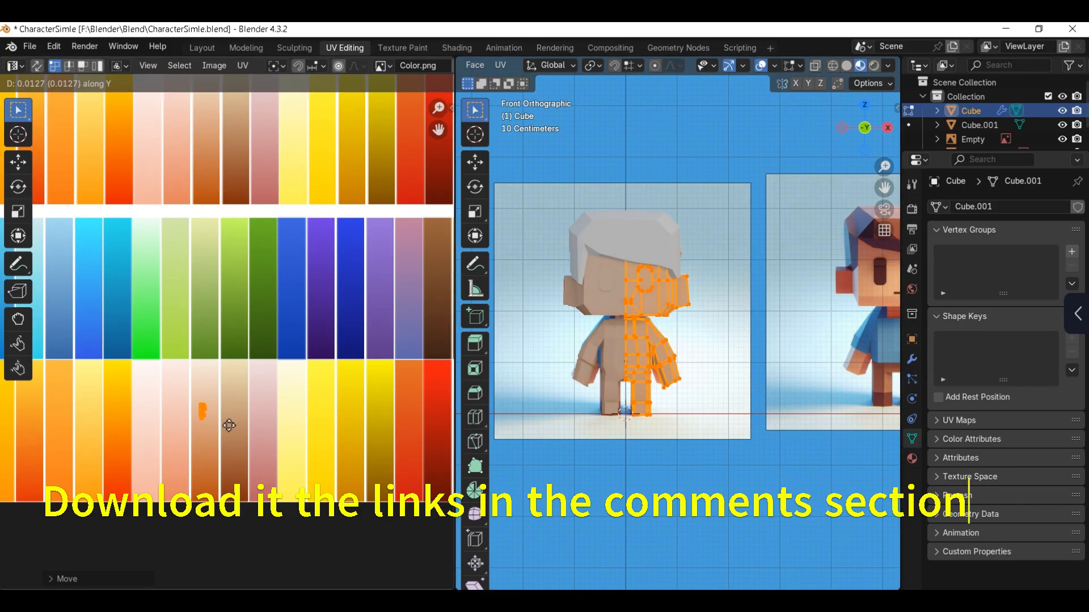
{"action": "key", "text": "y"}
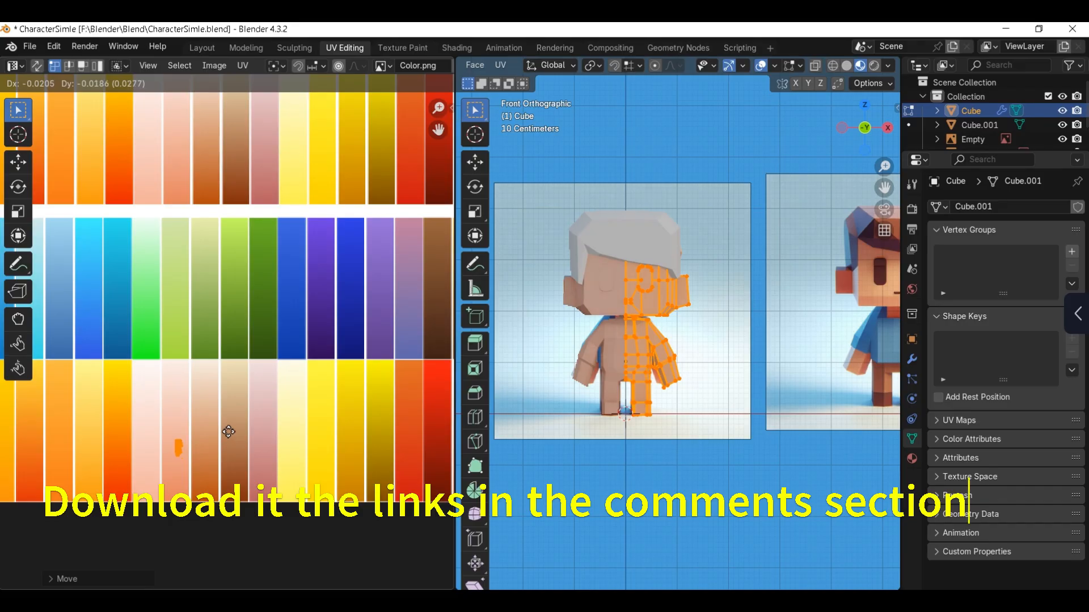
{"action": "left_click", "coordinate": [229, 432]}
Step: Colour the eye's front face by moving its UVs onto the dark end of the cream-to-brown swatch in the lowest row
{"action": "scroll", "coordinate": [625, 246], "scroll_direction": "up", "scroll_amount": 3}
{"action": "key", "text": "alt+a"}
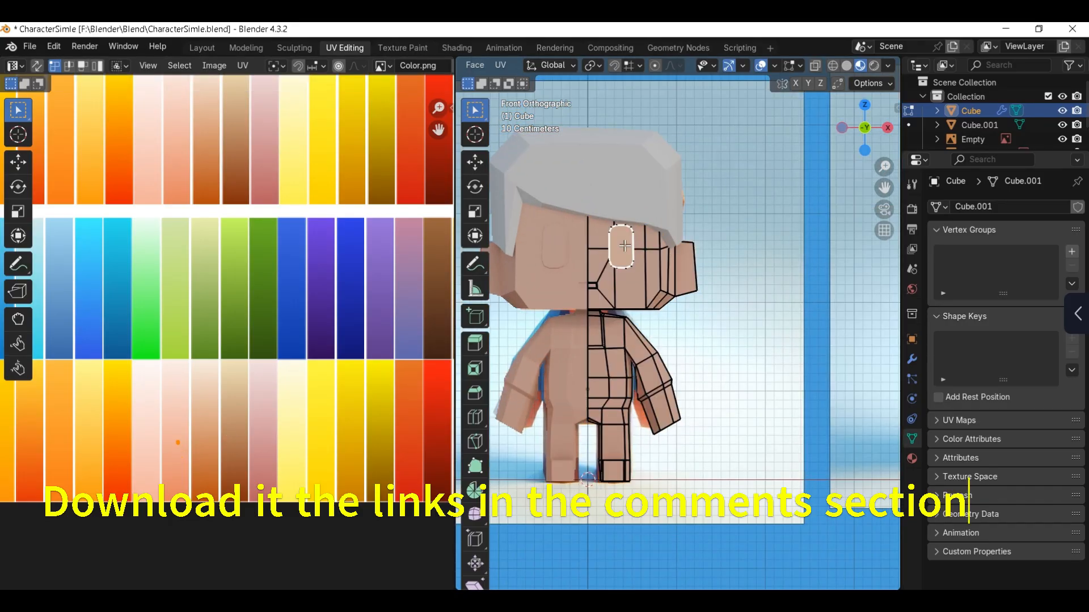
{"action": "scroll", "coordinate": [625, 245], "scroll_direction": "down", "scroll_amount": 4}
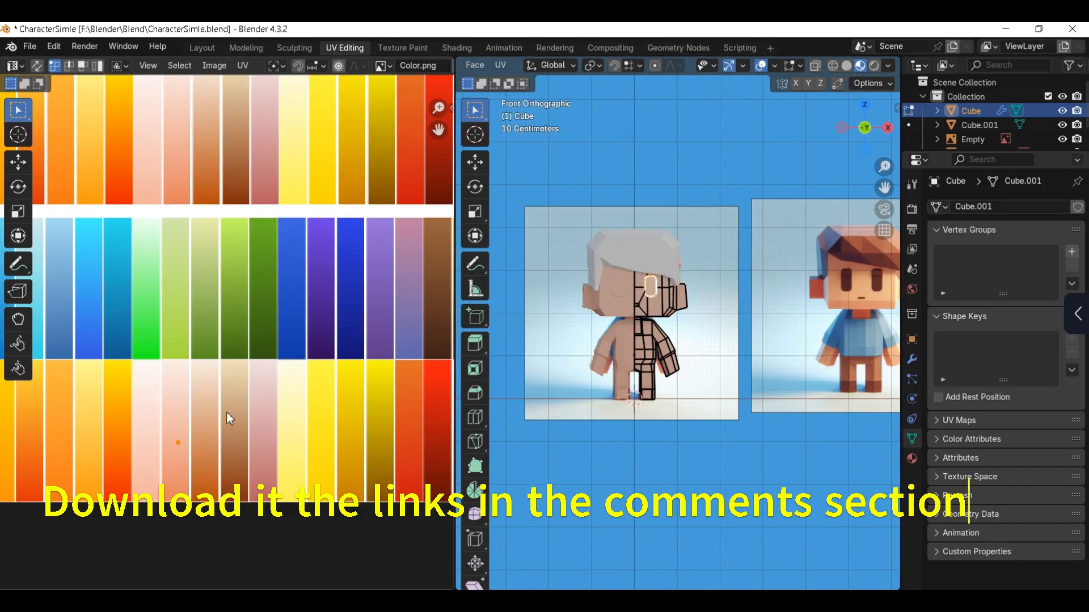
{"action": "key", "text": "g"}
{"action": "left_click", "coordinate": [408, 434]}
Step: Select the torso and upper-sleeve faces and move their UVs onto the lower part of the muted blue swatch
{"action": "scroll", "coordinate": [604, 368], "scroll_direction": "up", "scroll_amount": 4}
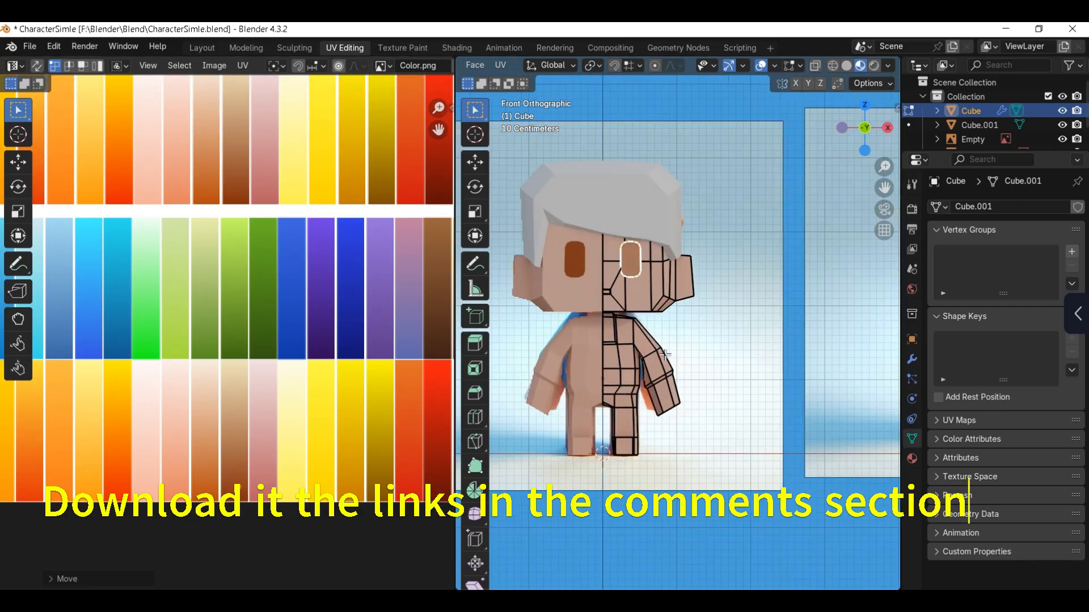
{"action": "left_click", "coordinate": [605, 368], "text": "alt"}
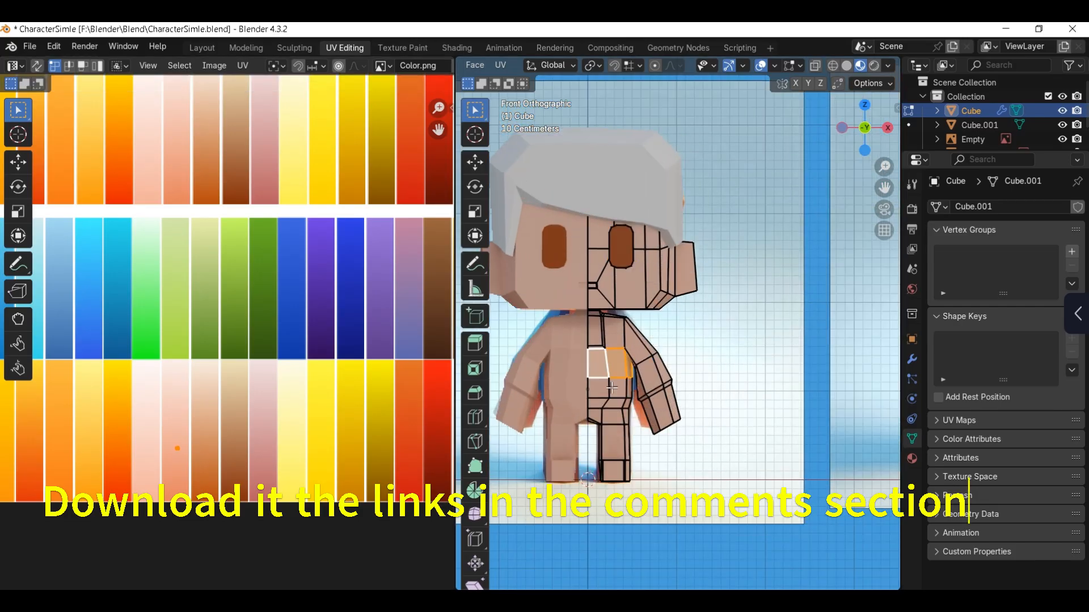
{"action": "left_click", "coordinate": [608, 387], "text": "alt+shift"}
{"action": "left_click", "coordinate": [609, 402], "text": "alt+shift"}
{"action": "scroll", "coordinate": [628, 395], "scroll_direction": "down", "scroll_amount": 4}
{"action": "scroll", "coordinate": [629, 395], "scroll_direction": "up", "scroll_amount": 4}
{"action": "middle_click_drag", "start_coordinate": [629, 395], "coordinate": [708, 218]}
{"action": "left_click", "coordinate": [692, 316], "text": "alt+shift"}
{"action": "left_click_drag", "start_coordinate": [708, 218], "coordinate": [719, 236]}
{"action": "middle_click_drag", "start_coordinate": [700, 241], "coordinate": [839, 267]}
{"action": "scroll", "coordinate": [577, 354], "scroll_direction": "up", "scroll_amount": 3}
{"action": "middle_click_drag", "start_coordinate": [577, 354], "coordinate": [645, 356]}
{"action": "left_click", "coordinate": [620, 363], "text": "shift"}
{"action": "left_click", "coordinate": [602, 391], "text": "shift"}
{"action": "scroll", "coordinate": [601, 391], "scroll_direction": "down", "scroll_amount": 3}
{"action": "scroll", "coordinate": [644, 357], "scroll_direction": "down", "scroll_amount": 3}
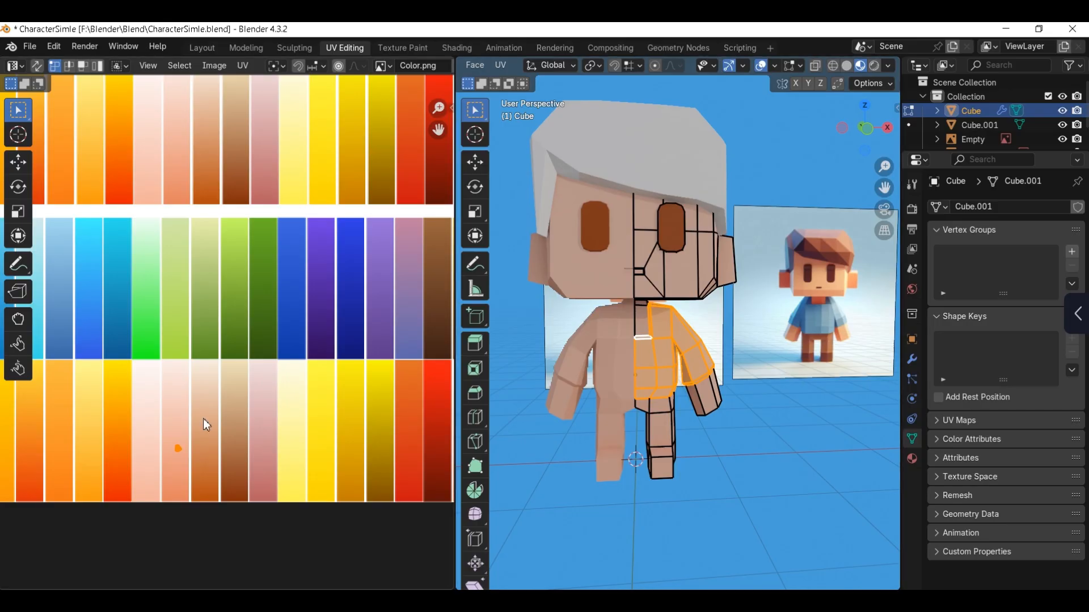
{"action": "key", "text": "g"}
{"action": "left_click", "coordinate": [99, 330]}
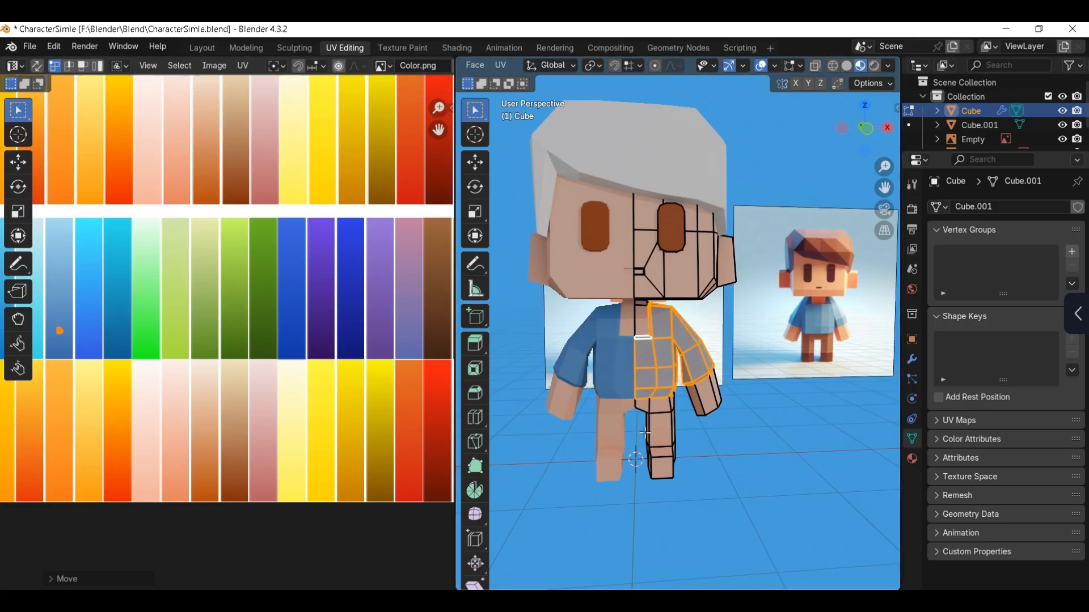
Step: Select the hip and leg faces above the foot and move their UVs onto the brown swatch in the lowest row
{"action": "key", "text": "Tab"}
{"action": "left_click", "coordinate": [666, 425], "text": "alt"}
{"action": "mouse_move", "coordinate": [669, 424]}
{"action": "middle_mouse_down"}
{"action": "mouse_move", "coordinate": [751, 418]}
{"action": "mouse_move", "coordinate": [669, 397]}
{"action": "mouse_move", "coordinate": [579, 400]}
{"action": "mouse_move", "coordinate": [592, 425]}
{"action": "middle_mouse_up"}
{"action": "left_click", "coordinate": [644, 399], "text": "shift"}
{"action": "scroll", "coordinate": [226, 352], "scroll_direction": "down", "scroll_amount": 1}
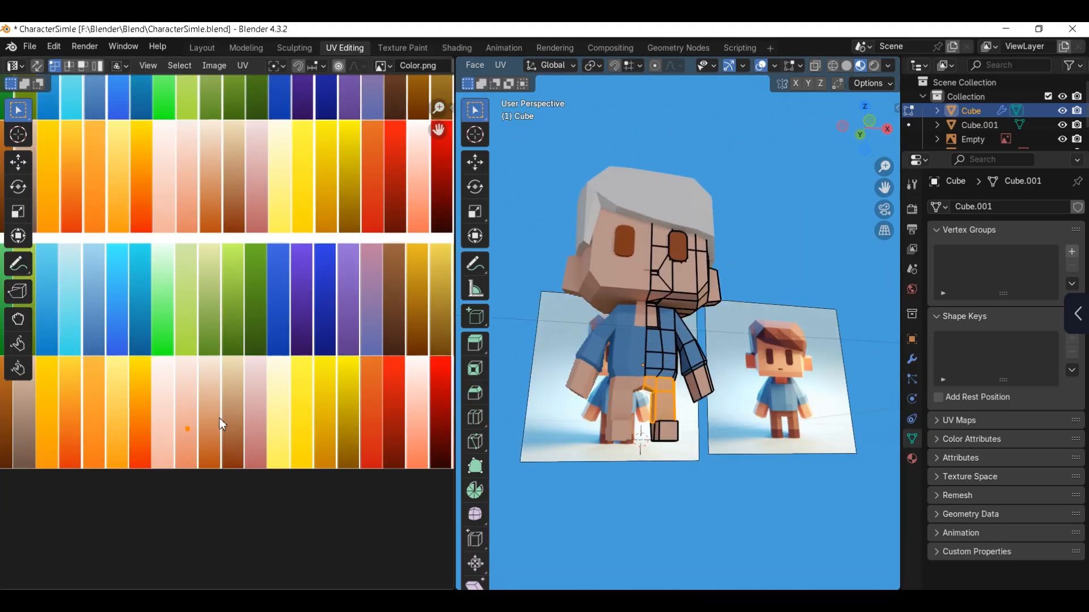
{"action": "left_click_drag", "start_coordinate": [168, 401], "coordinate": [213, 455]}
{"action": "scroll", "coordinate": [213, 455], "scroll_direction": "left", "scroll_amount": 1, "text": "ctrl"}
{"action": "key", "text": "g"}
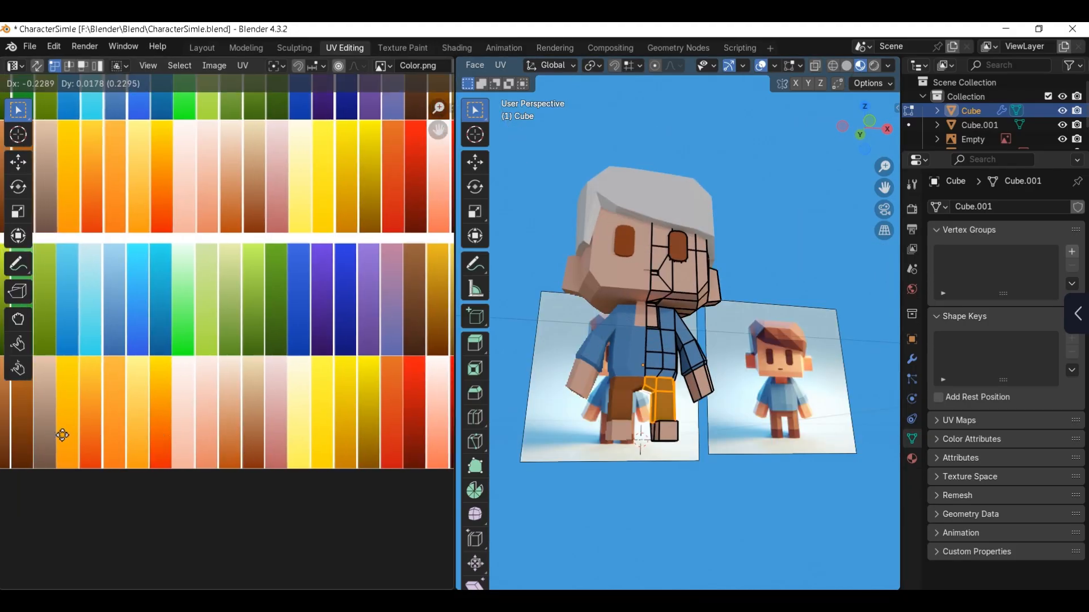
{"action": "left_click", "coordinate": [59, 408]}
Step: Select the foot faces and move their UVs to the darker lower part of the brown trouser swatch
{"action": "middle_click_drag", "start_coordinate": [558, 454], "coordinate": [513, 478]}
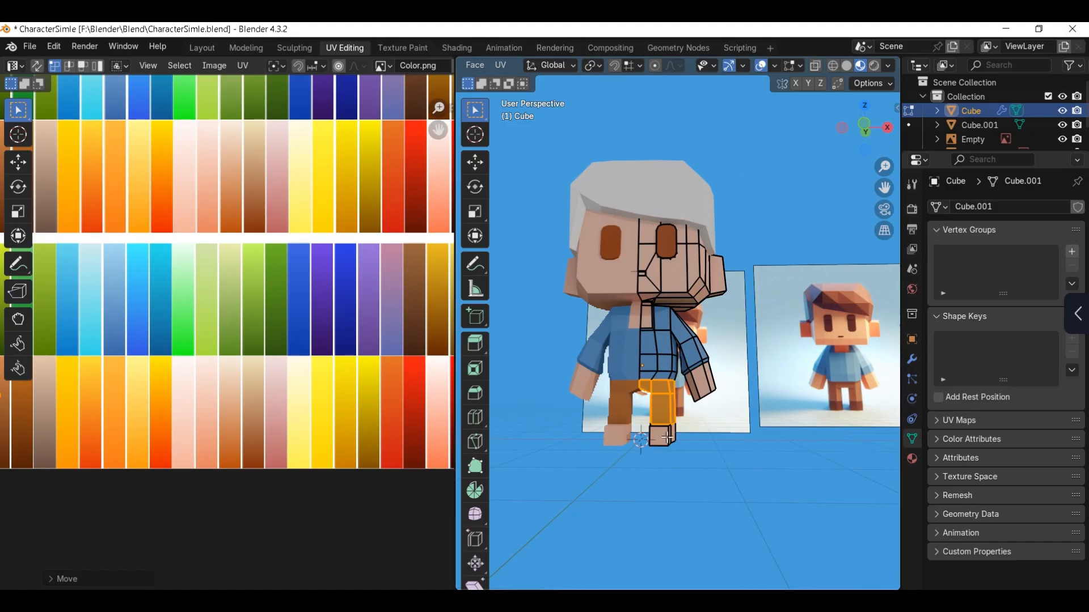
{"action": "middle_click_drag", "start_coordinate": [665, 438], "coordinate": [631, 454]}
{"action": "left_click", "coordinate": [656, 445], "text": "alt"}
{"action": "scroll", "coordinate": [648, 489], "scroll_direction": "up", "scroll_amount": 2}
{"action": "left_click", "coordinate": [649, 489], "text": "shift"}
{"action": "scroll", "coordinate": [207, 381], "scroll_direction": "down", "scroll_amount": 2}
{"action": "middle_click_drag", "start_coordinate": [192, 395], "coordinate": [301, 363]}
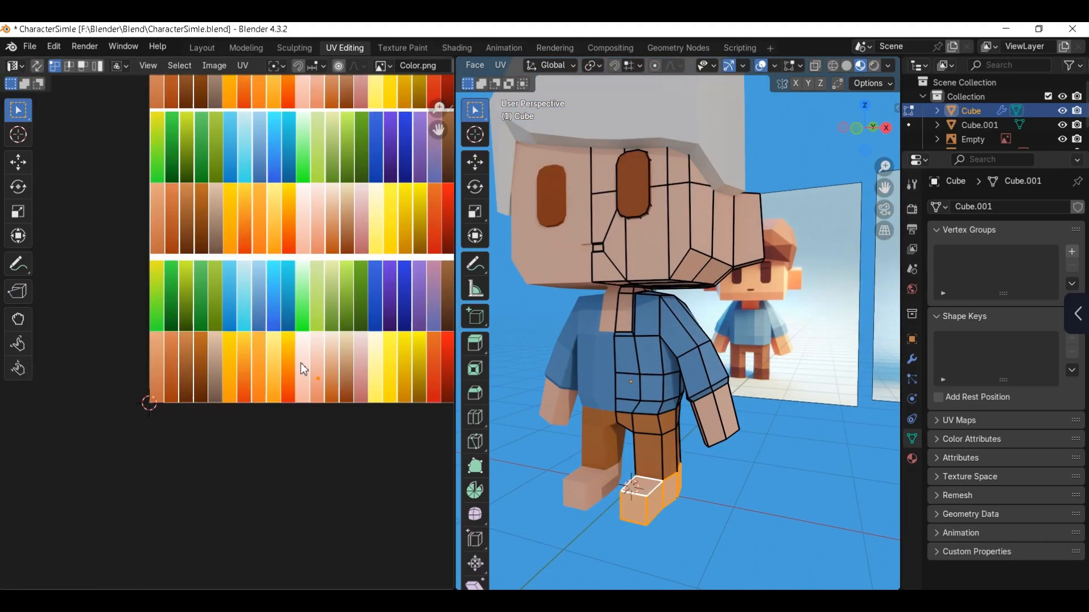
{"action": "key", "text": "g"}
{"action": "left_click", "coordinate": [203, 405]}
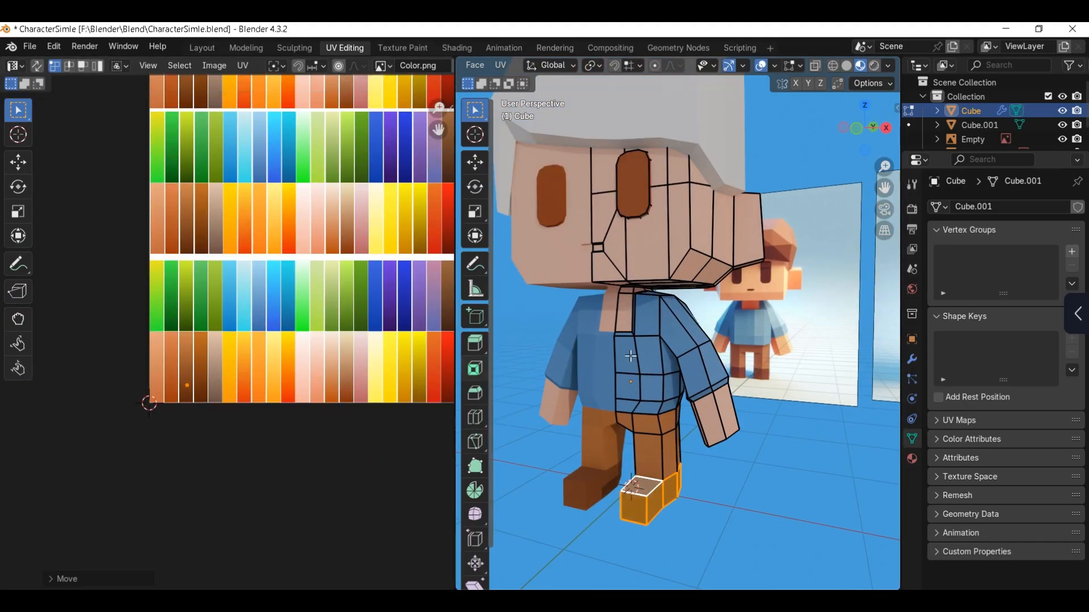
Step: Darken the mouth face by moving its UVs further down the salmon skin swatch
{"action": "key", "text": "KP_1"}
{"action": "scroll", "coordinate": [605, 318], "scroll_direction": "up", "scroll_amount": 5}
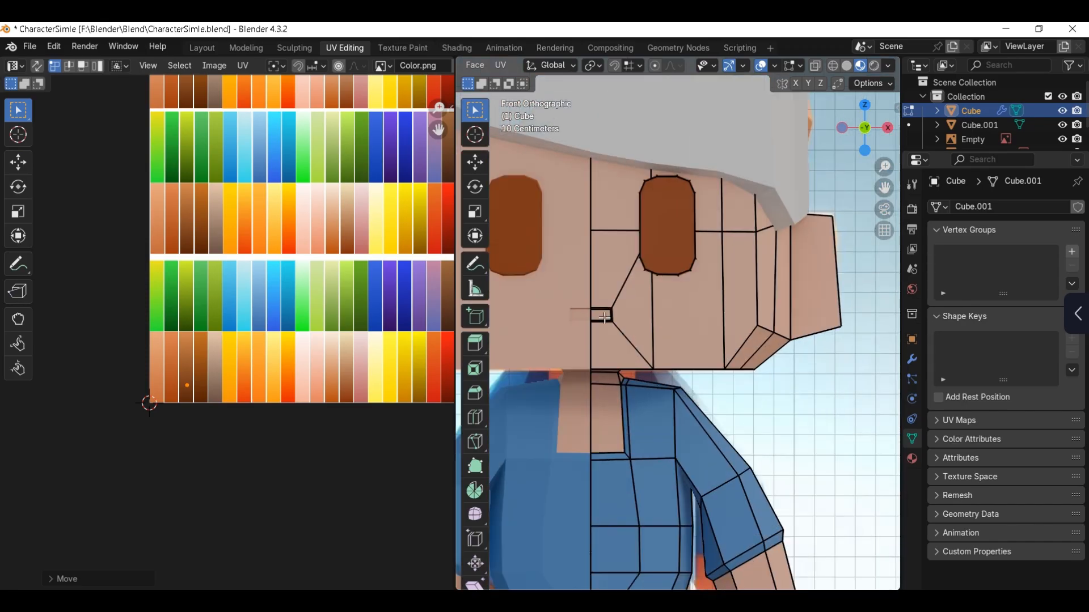
{"action": "key", "text": "g"}
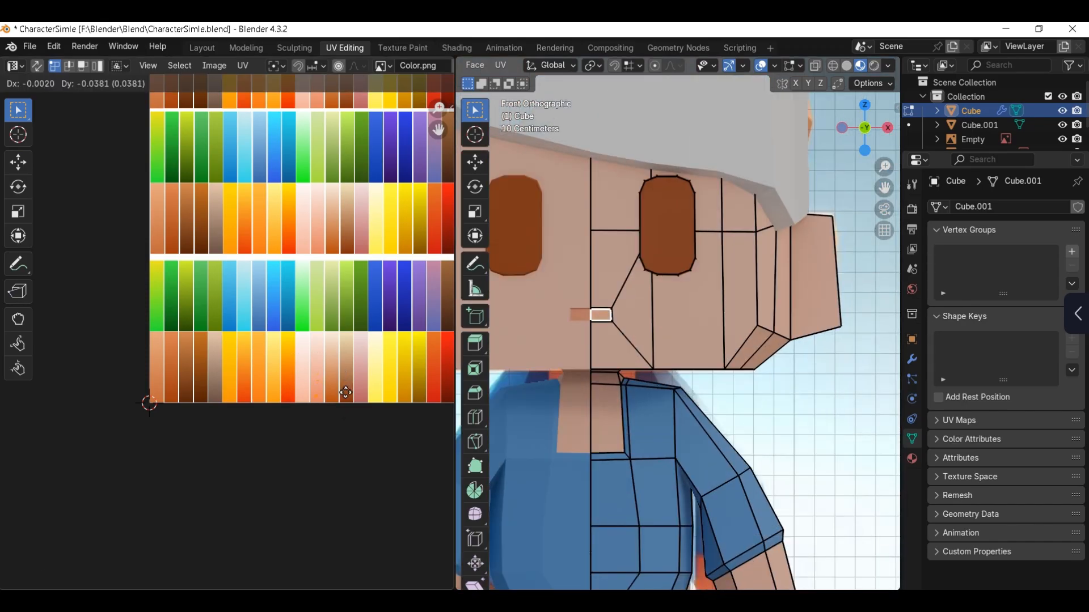
{"action": "left_click", "coordinate": [343, 389]}
Step: Select the ear faces, move their UVs further down the salmon swatch, and leave mesh editing in front view
{"action": "mouse_move", "coordinate": [828, 290]}
{"action": "middle_mouse_down"}
{"action": "mouse_move", "coordinate": [794, 243]}
{"action": "mouse_move", "coordinate": [810, 281]}
{"action": "middle_mouse_up"}
{"action": "left_click", "coordinate": [794, 243], "text": "alt"}
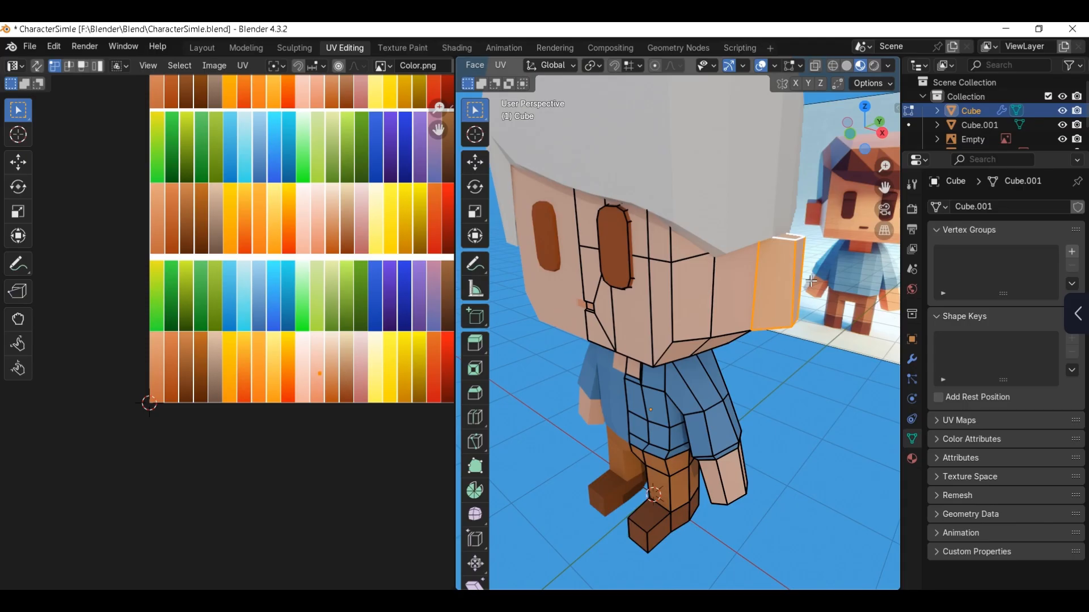
{"action": "key", "text": "g"}
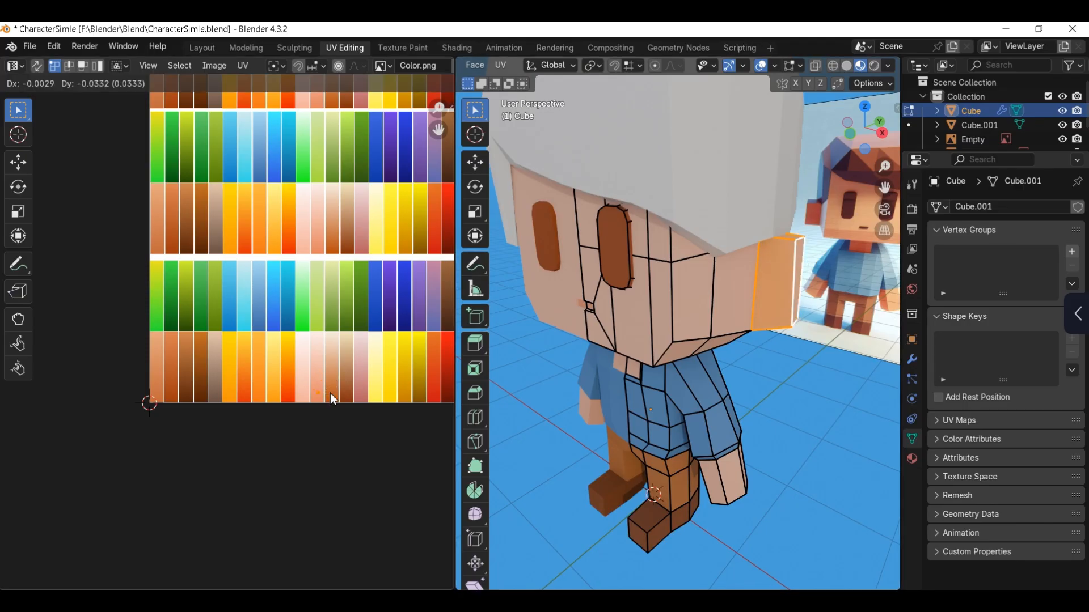
{"action": "left_click", "coordinate": [333, 398]}
{"action": "key", "text": "Tab"}
{"action": "key", "text": "KP_1"}
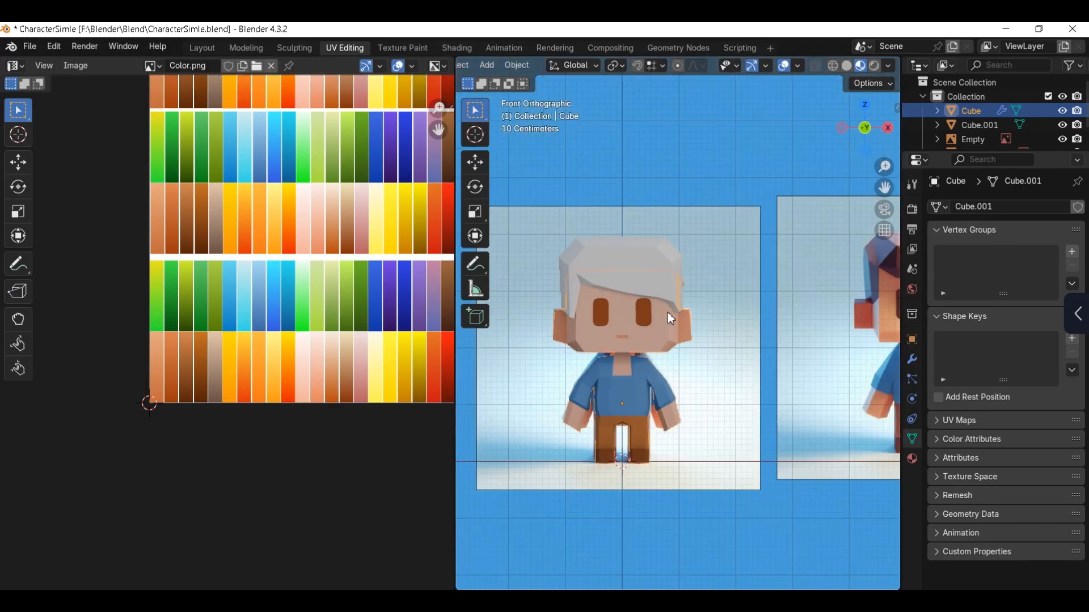
Step: Isolate the eye geometry from the rest of the body mesh in local view, seen from the front
{"action": "scroll", "coordinate": [671, 318], "scroll_direction": "up", "scroll_amount": 4}
{"action": "key", "text": "Tab"}
{"action": "key", "text": "l"}
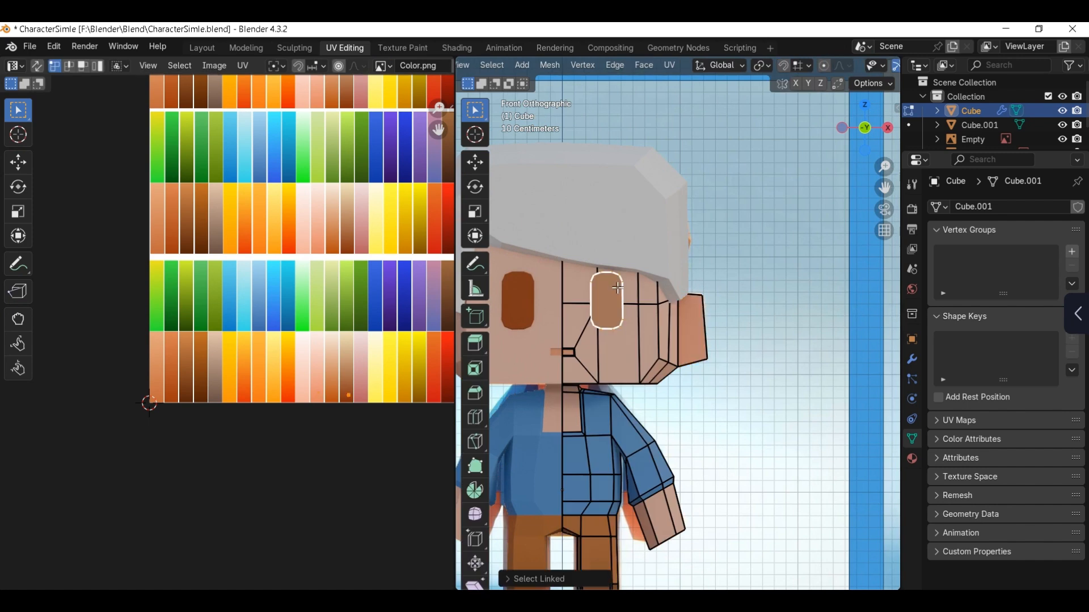
{"action": "middle_click_drag", "start_coordinate": [617, 287], "coordinate": [629, 272]}
{"action": "key", "text": "KP_Divide"}
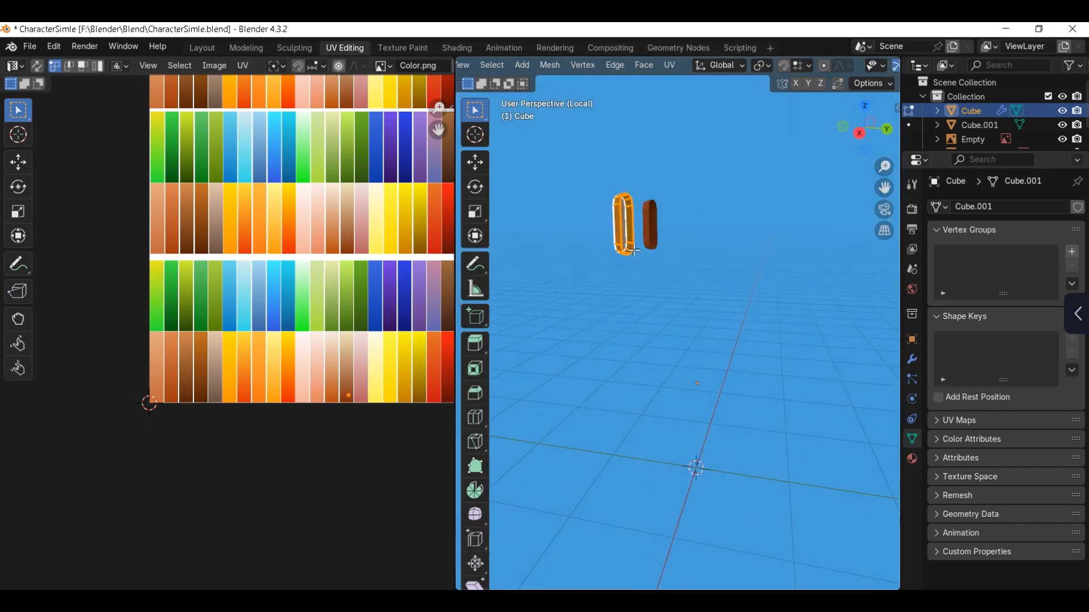
{"action": "key", "text": "KP_1"}
{"action": "scroll", "coordinate": [585, 253], "scroll_direction": "up", "scroll_amount": 2}
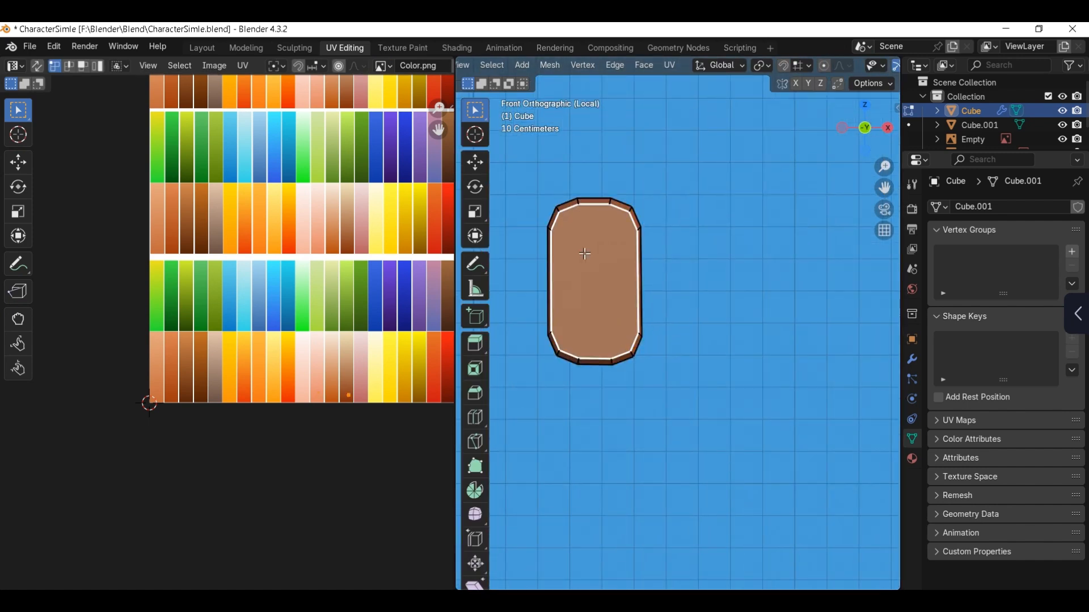
{"action": "middle_click_drag", "start_coordinate": [584, 253], "coordinate": [602, 278], "text": "shift"}
Step: Cut a grid across the eye's front face with the Knife and merge the inner vertices into one central point
{"action": "key", "text": "k"}
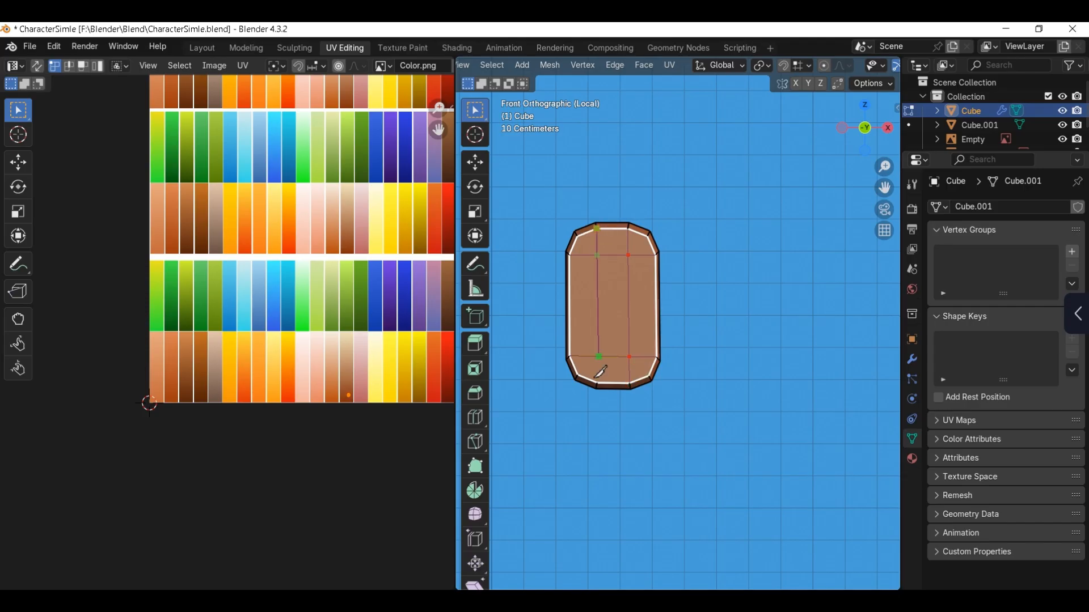
{"action": "key", "text": "Escape"}
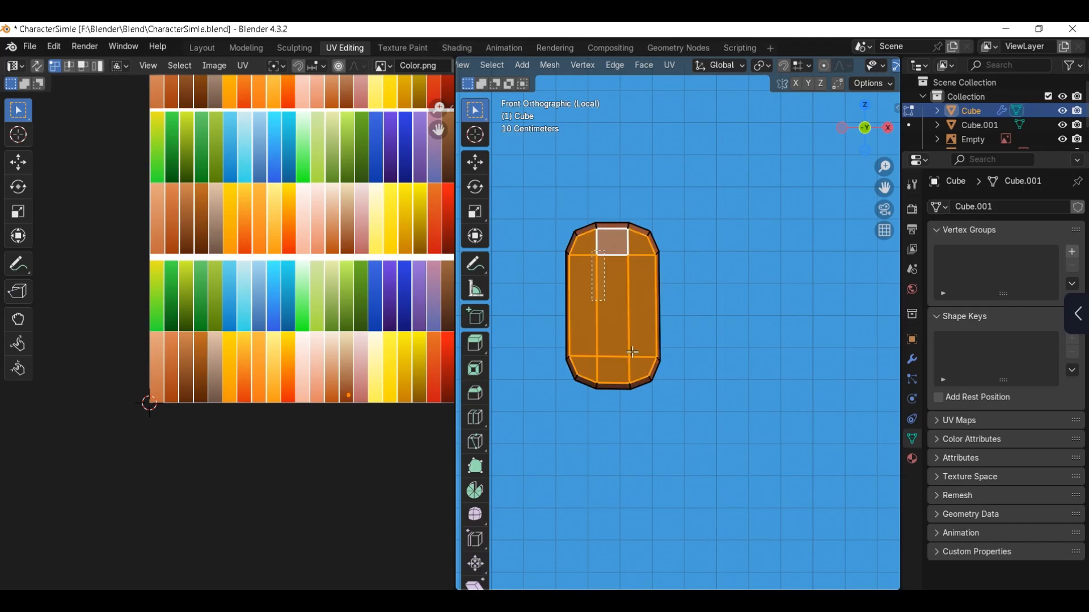
{"action": "key", "text": "m"}
{"action": "left_click", "coordinate": [628, 339]}
{"action": "key", "text": "alt+h"}
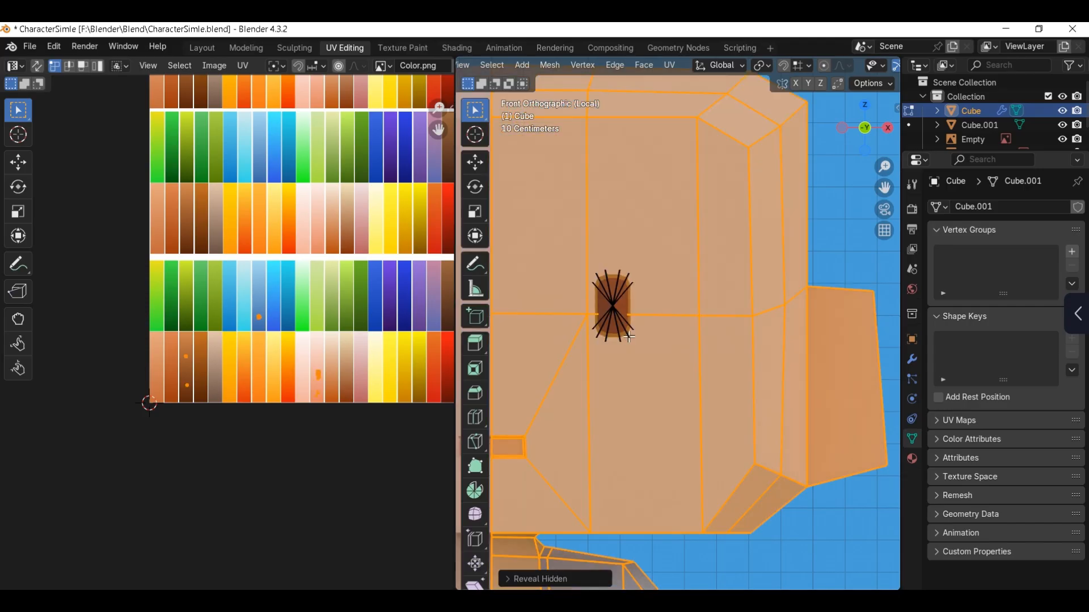
{"action": "key", "text": "ctrl+z"}
{"action": "scroll", "coordinate": [640, 310], "scroll_direction": "up", "scroll_amount": 2}
{"action": "middle_click_drag", "start_coordinate": [640, 323], "coordinate": [601, 282]}
{"action": "key", "text": "ctrl+z"}
{"action": "left_click", "coordinate": [601, 250]}
{"action": "key", "text": "m"}
{"action": "left_click", "coordinate": [612, 300]}
Step: Select the vertices at the centre of the eye's front face and merge them At Center
{"action": "key", "text": "Tab"}
{"action": "key", "text": "KP_Divide"}
{"action": "scroll", "coordinate": [615, 315], "scroll_direction": "up", "scroll_amount": 2}
{"action": "key", "text": "KP_Divide"}
{"action": "key", "text": "Tab"}
{"action": "middle_click_drag", "start_coordinate": [582, 332], "coordinate": [651, 296], "text": "shift"}
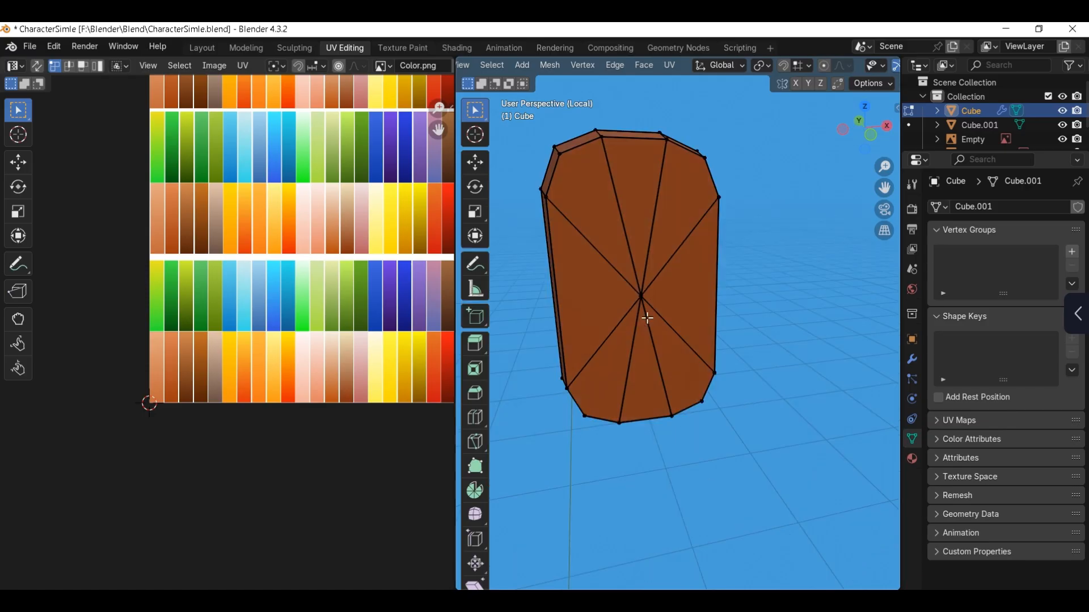
{"action": "left_click_drag", "start_coordinate": [647, 318], "coordinate": [630, 284]}
{"action": "middle_click_drag", "start_coordinate": [630, 284], "coordinate": [653, 317]}
{"action": "key", "text": "m"}
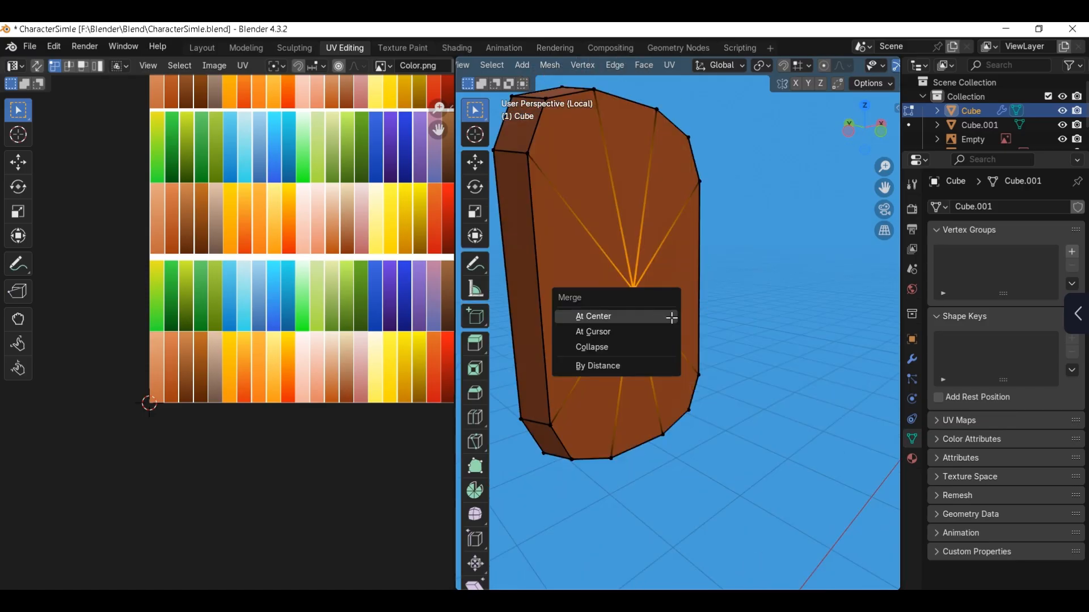
{"action": "left_click", "coordinate": [671, 317]}
{"action": "scroll", "coordinate": [656, 323], "scroll_direction": "up", "scroll_amount": 4}
{"action": "scroll", "coordinate": [636, 309], "scroll_direction": "down", "scroll_amount": 5}
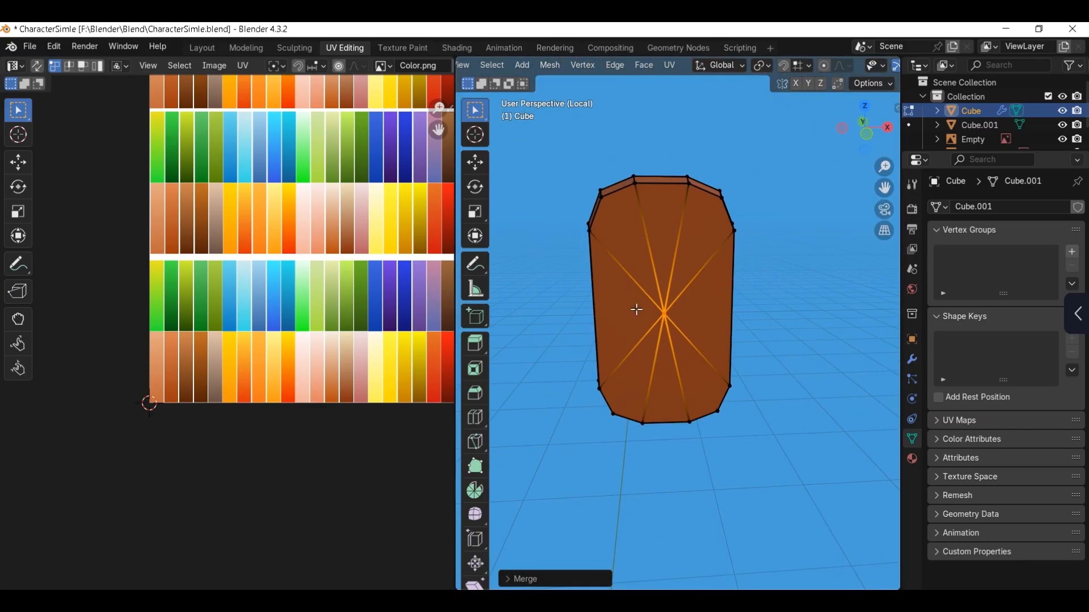
{"action": "scroll", "coordinate": [636, 309], "scroll_direction": "down", "scroll_amount": 2}
Step: Reveal the hidden body geometry in the Modeling workspace, use Material Preview shading, and select the body in Object Mode
{"action": "left_click", "coordinate": [245, 48]}
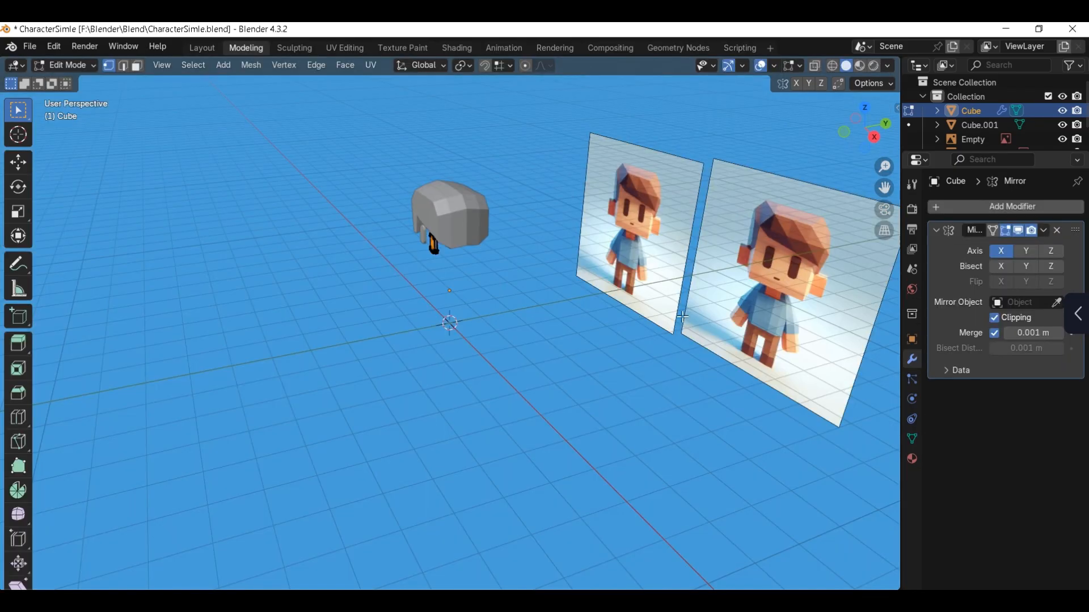
{"action": "key", "text": "KP_1"}
{"action": "key", "text": "alt+h"}
{"action": "scroll", "coordinate": [526, 333], "scroll_direction": "up", "scroll_amount": 3}
{"action": "key", "text": "z"}
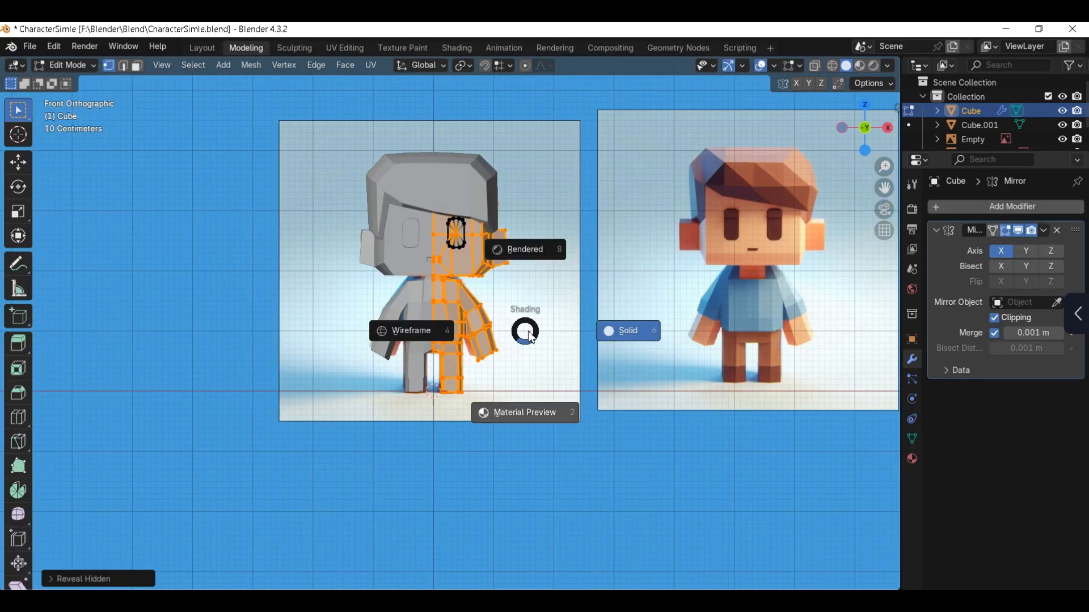
{"action": "left_click", "coordinate": [532, 404]}
{"action": "left_click", "coordinate": [530, 307]}
{"action": "scroll", "coordinate": [529, 306], "scroll_direction": "up", "scroll_amount": 1}
{"action": "middle_click_drag", "start_coordinate": [529, 306], "coordinate": [561, 355], "text": "shift"}
{"action": "key", "text": "Tab"}
{"action": "left_click", "coordinate": [582, 265]}
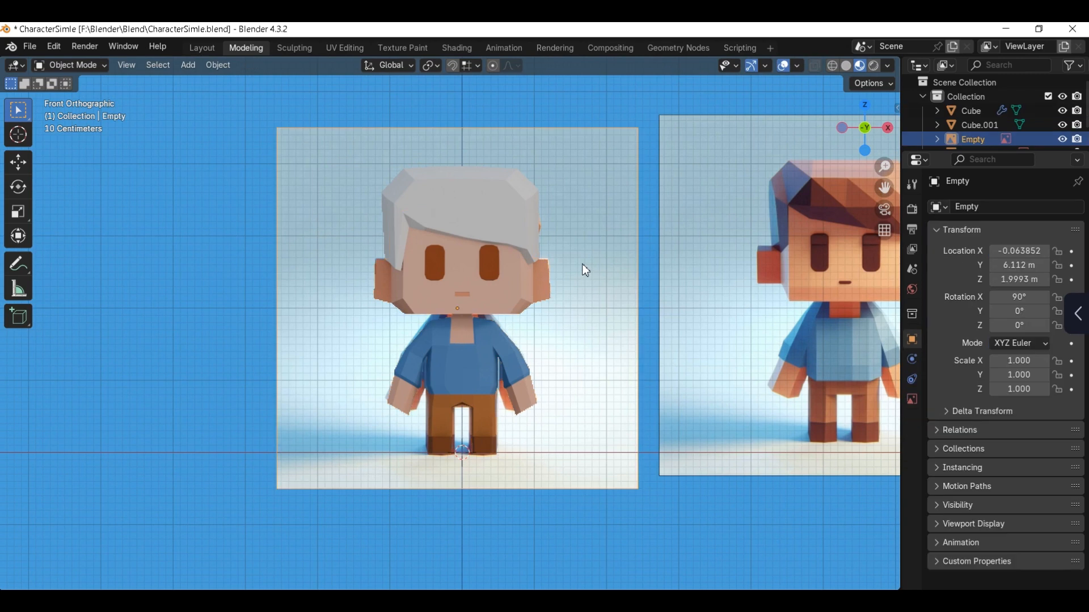
{"action": "left_click", "coordinate": [502, 280]}
Step: In the UV Editing workspace, move the body's skin UV islands onto the peach-to-orange-brown swatch in the lowest row
{"action": "left_click", "coordinate": [345, 48]}
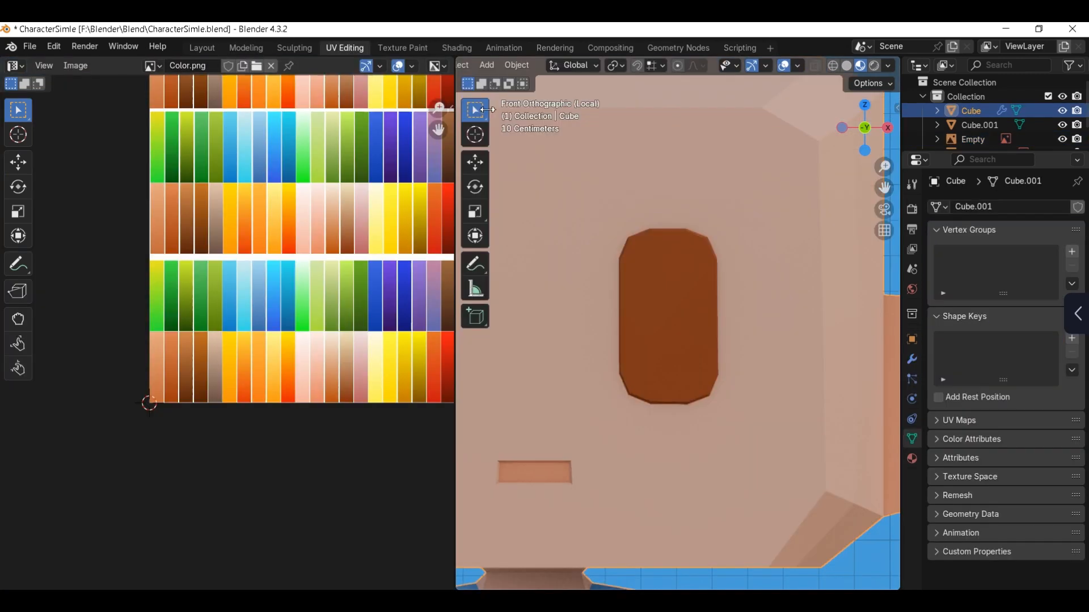
{"action": "key", "text": "Home"}
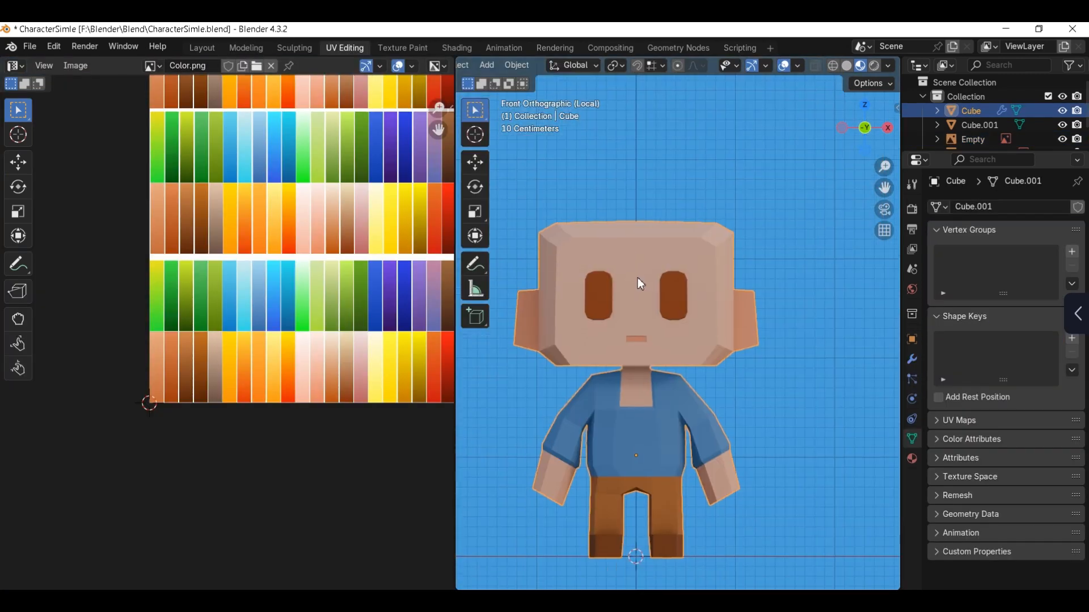
{"action": "key", "text": "Tab"}
{"action": "scroll", "coordinate": [305, 320], "scroll_direction": "up", "scroll_amount": 4}
{"action": "left_click_drag", "start_coordinate": [333, 266], "coordinate": [371, 328]}
{"action": "key", "text": "g"}
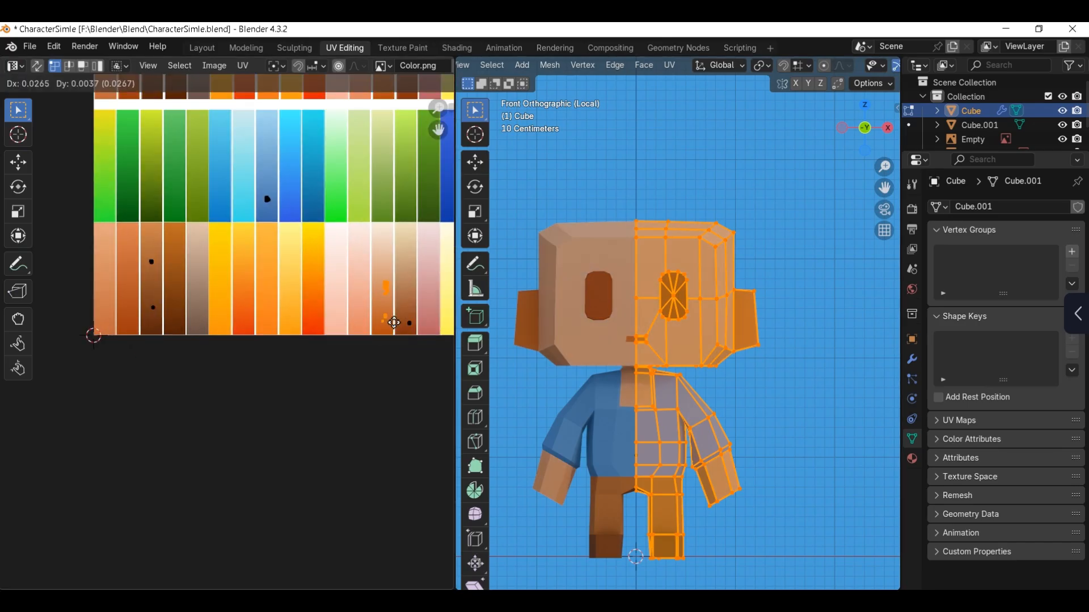
{"action": "left_click", "coordinate": [391, 321]}
Step: Reposition the smaller ear and mouth UV islands lower on the peach-to-orange-brown swatch
{"action": "scroll", "coordinate": [369, 295], "scroll_direction": "up", "scroll_amount": 1}
{"action": "middle_click_drag", "start_coordinate": [370, 294], "coordinate": [327, 310]}
{"action": "scroll", "coordinate": [335, 264], "scroll_direction": "up", "scroll_amount": 1}
{"action": "left_click_drag", "start_coordinate": [335, 264], "coordinate": [356, 350]}
{"action": "key", "text": "g"}
{"action": "left_click", "coordinate": [366, 306]}
{"action": "key", "text": "g"}
{"action": "left_click", "coordinate": [357, 341]}
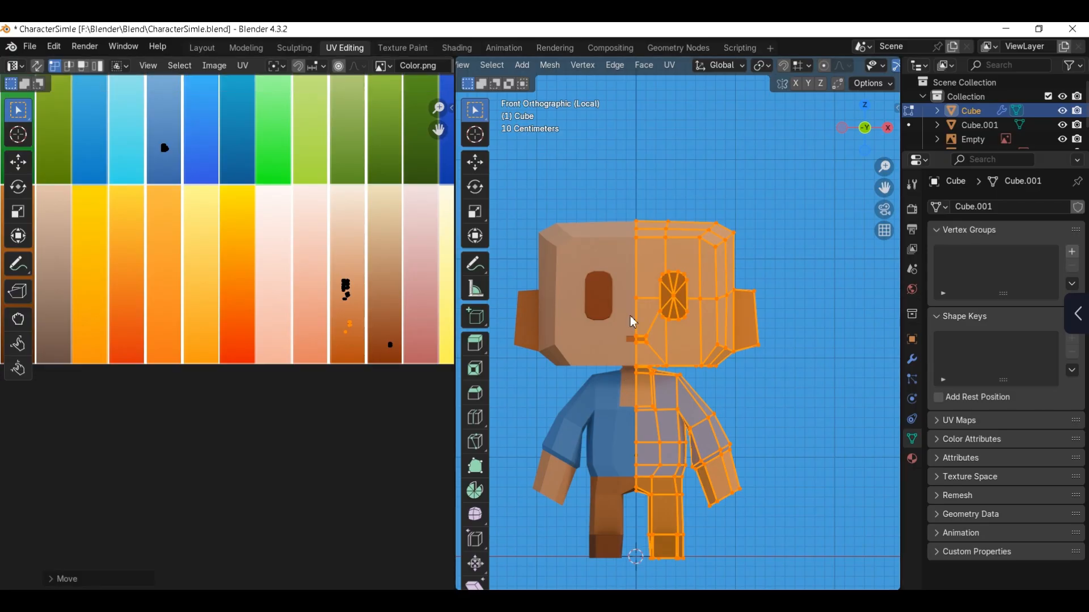
Step: Leave mesh editing, deselect the body, and exit local view to show the whole character with its hair
{"action": "key", "text": "Tab"}
{"action": "scroll", "coordinate": [763, 387], "scroll_direction": "down", "scroll_amount": 2}
{"action": "left_click", "coordinate": [853, 209]}
{"action": "key", "text": "KP_Divide"}
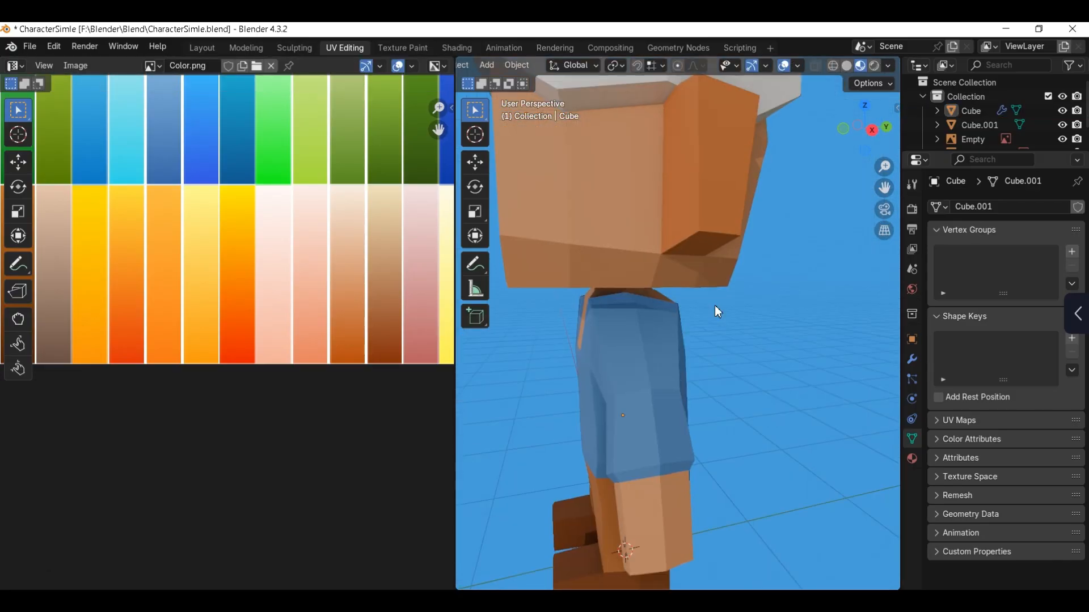
Step: Select the hair object, enter Edit Mode with all its geometry selected, and give it the existing Material
{"action": "key", "text": "KP_1"}
{"action": "scroll", "coordinate": [717, 301], "scroll_direction": "down", "scroll_amount": 2}
{"action": "middle_click_drag", "start_coordinate": [822, 284], "coordinate": [699, 315], "text": "shift"}
{"action": "scroll", "coordinate": [696, 311], "scroll_direction": "up", "scroll_amount": 4}
{"action": "left_click", "coordinate": [696, 297]}
{"action": "key", "text": "Tab"}
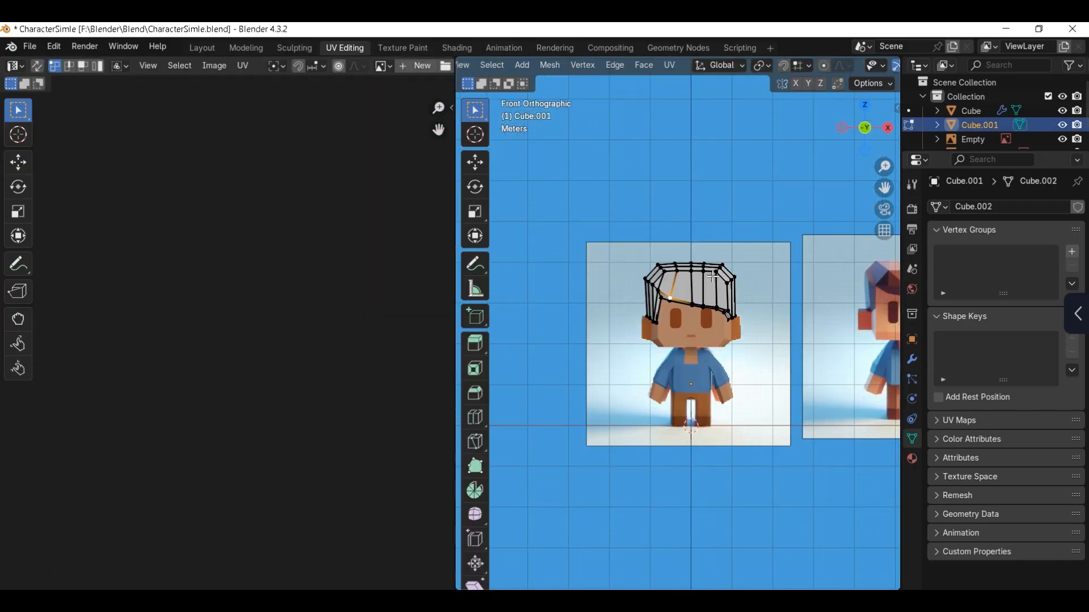
{"action": "key", "text": "a"}
{"action": "left_click", "coordinate": [912, 458]}
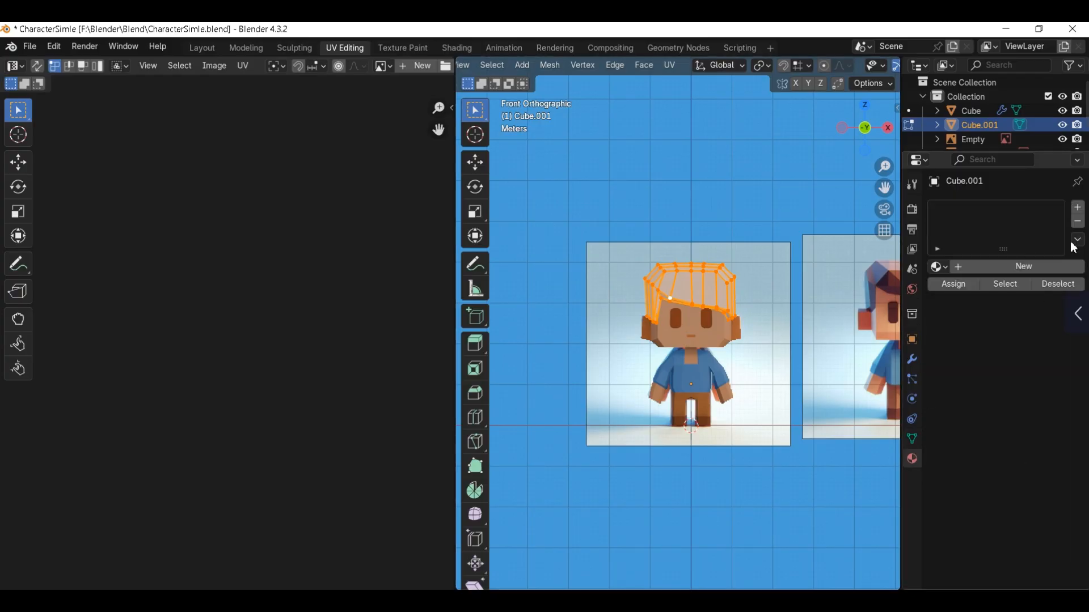
{"action": "left_click", "coordinate": [942, 267]}
{"action": "key", "text": "Return"}
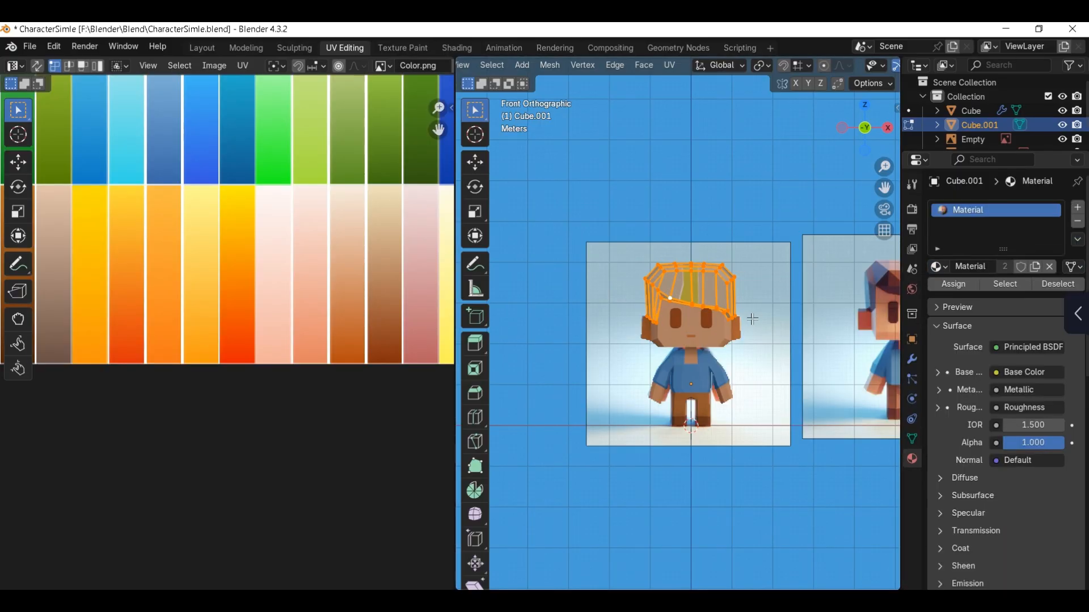
Step: Project the hair's UVs from the front view, then shrink and move them to the brown swatches in the lowest row
{"action": "key", "text": "u"}
{"action": "left_click", "coordinate": [745, 331]}
{"action": "scroll", "coordinate": [745, 332], "scroll_direction": "down", "scroll_amount": 1}
{"action": "scroll", "coordinate": [312, 274], "scroll_direction": "down", "scroll_amount": 3}
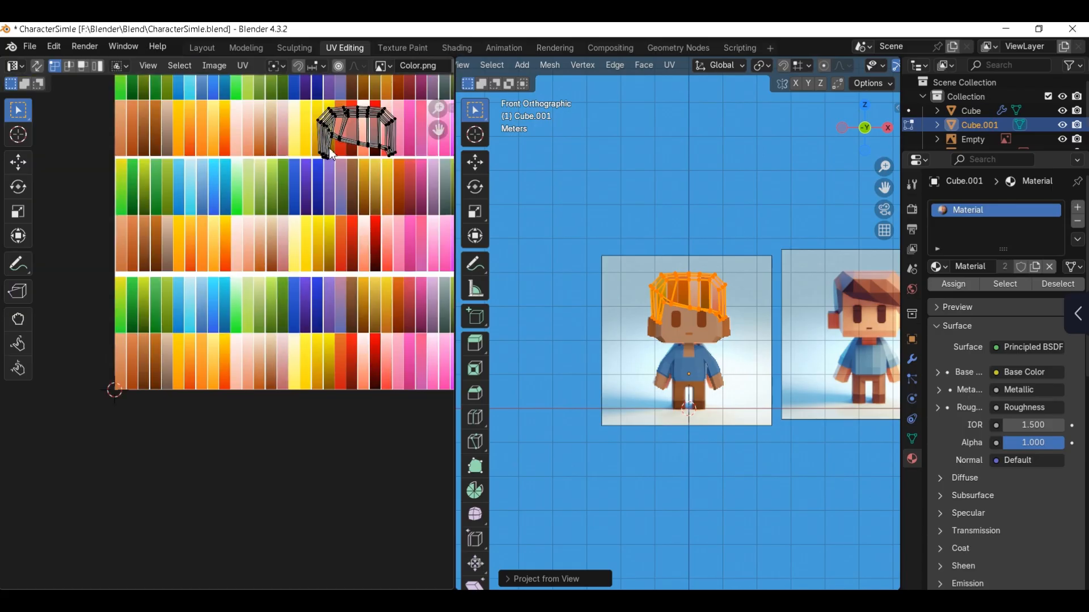
{"action": "key", "text": "s"}
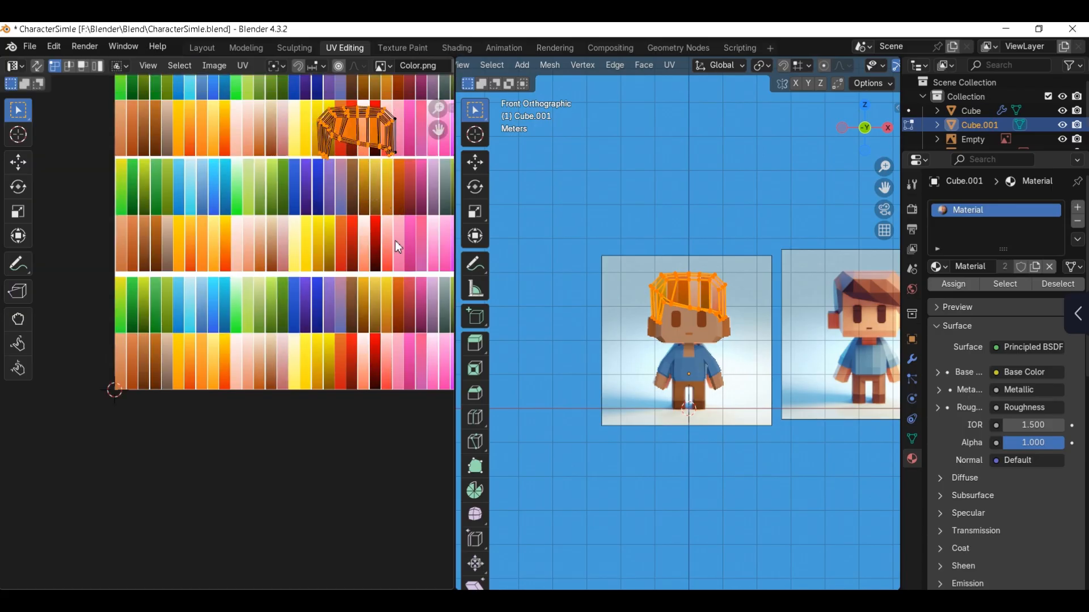
{"action": "left_click", "coordinate": [395, 240]}
{"action": "key", "text": "g"}
{"action": "left_click", "coordinate": [227, 369]}
{"action": "middle_click_drag", "start_coordinate": [224, 367], "coordinate": [333, 291]}
Step: Narrow the hair UVs along X, fit them inside the third swatch of the lowest row, and leave mesh editing
{"action": "scroll", "coordinate": [333, 291], "scroll_direction": "up", "scroll_amount": 2}
{"action": "key", "text": "s"}
{"action": "key", "text": "x"}
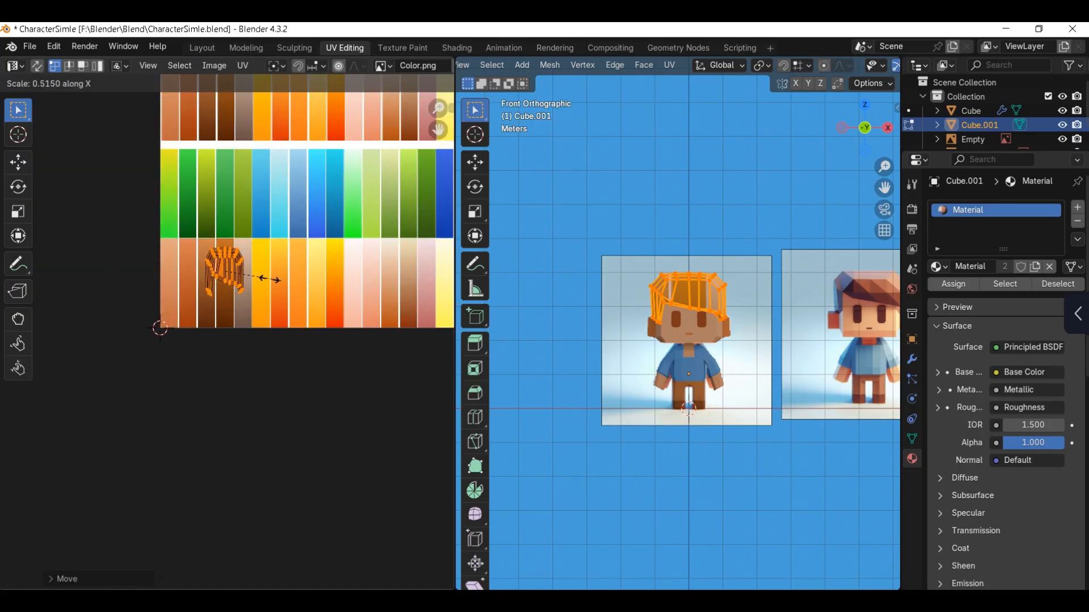
{"action": "left_click", "coordinate": [243, 276]}
{"action": "key", "text": "g"}
{"action": "left_click", "coordinate": [224, 280]}
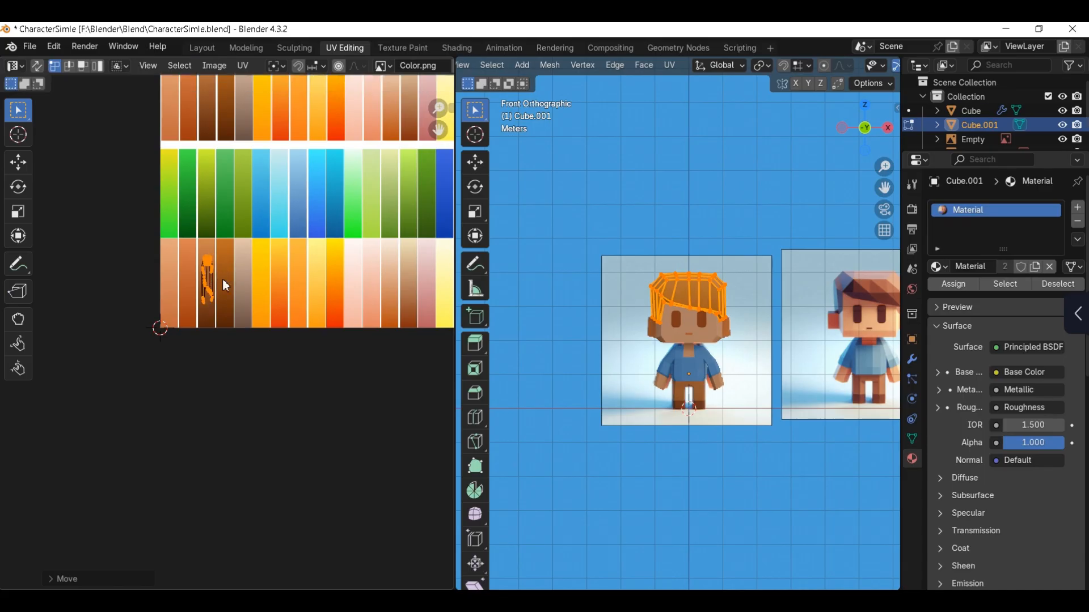
{"action": "scroll", "coordinate": [275, 304], "scroll_direction": "up", "scroll_amount": 2}
{"action": "key", "text": "Tab"}
{"action": "scroll", "coordinate": [749, 353], "scroll_direction": "up", "scroll_amount": 2}
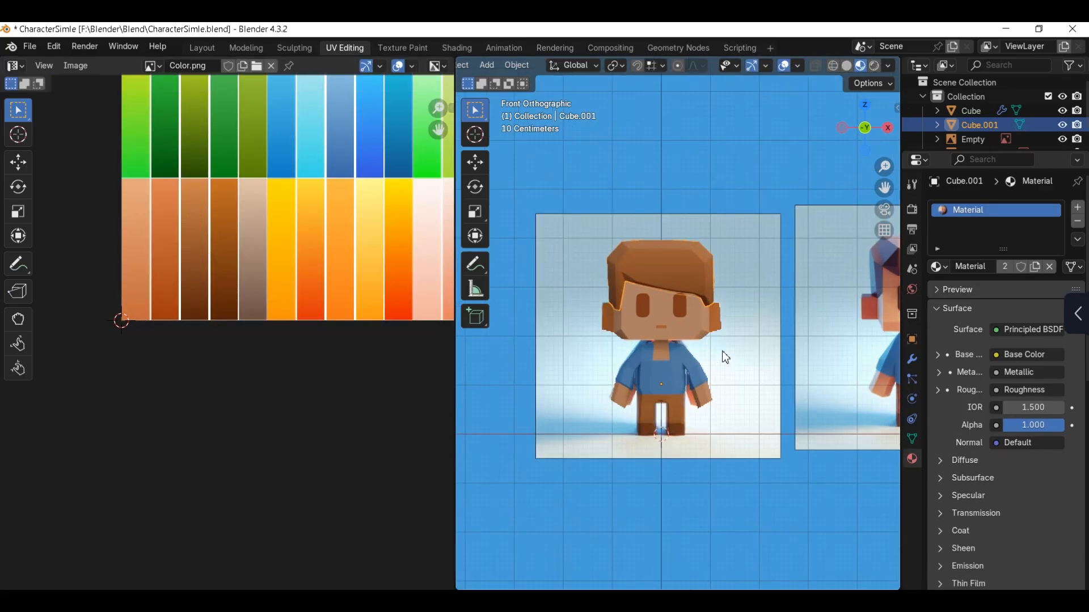
Step: Edit the body, select the linked eye geometry, and move its UVs low on the third brown swatch of the lowest row
{"action": "left_click", "coordinate": [699, 351]}
{"action": "scroll", "coordinate": [706, 326], "scroll_direction": "up", "scroll_amount": 3}
{"action": "scroll", "coordinate": [707, 326], "scroll_direction": "down", "scroll_amount": 2}
{"action": "left_click", "coordinate": [659, 294]}
{"action": "key", "text": "Tab"}
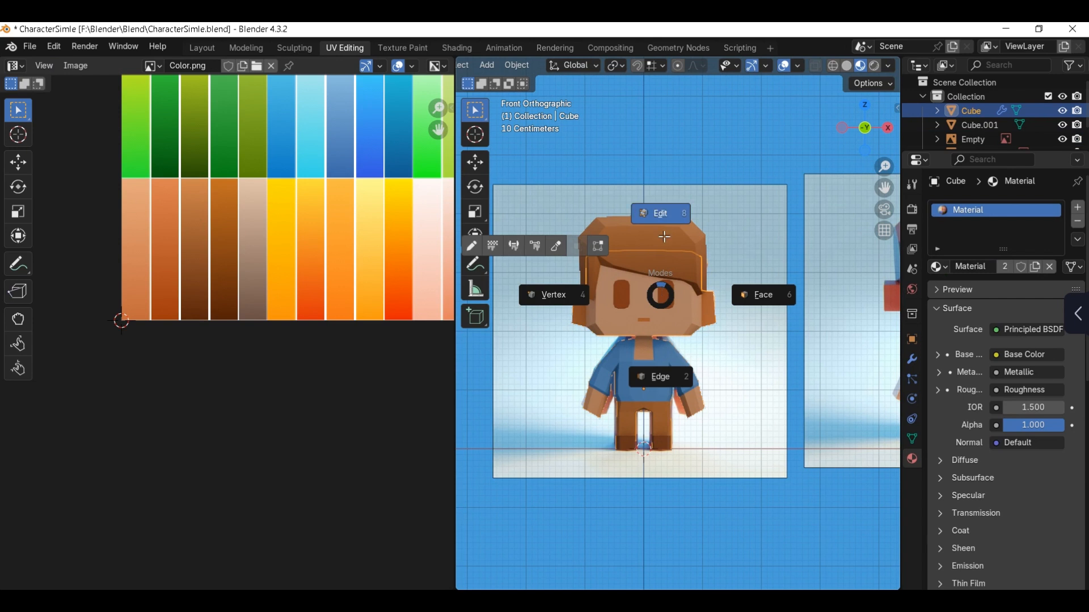
{"action": "left_click", "coordinate": [662, 233]}
{"action": "left_click", "coordinate": [667, 294]}
{"action": "key", "text": "l"}
{"action": "scroll", "coordinate": [422, 254], "scroll_direction": "down", "scroll_amount": 2}
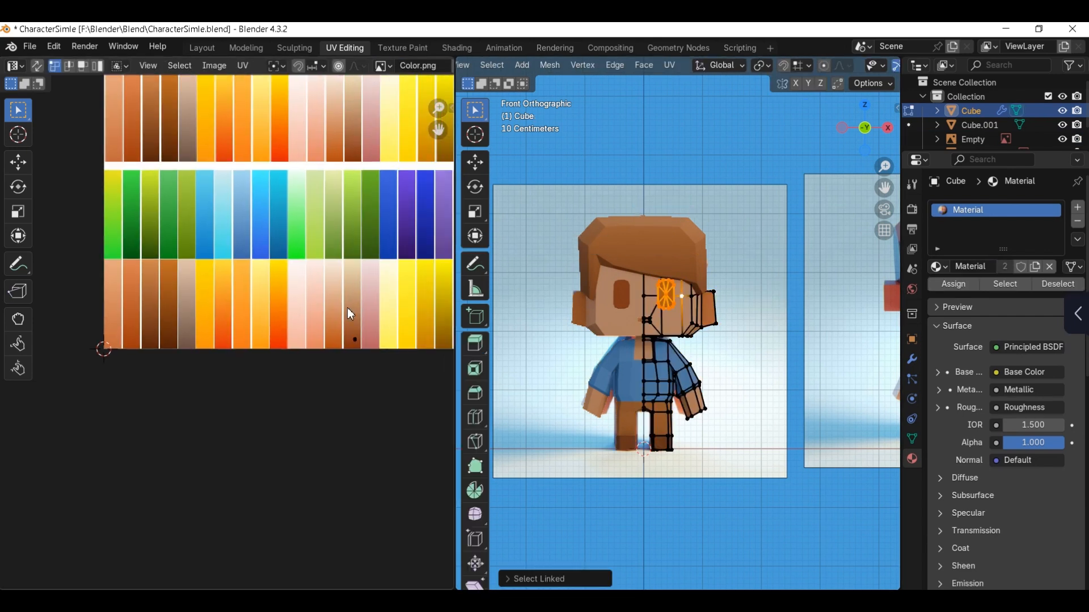
{"action": "key", "text": "g"}
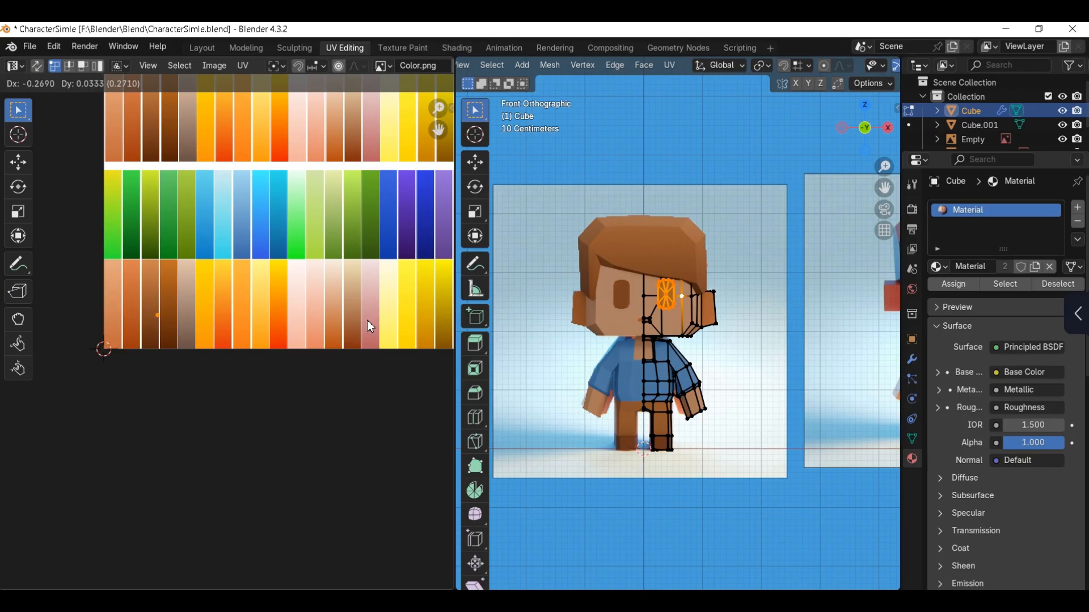
{"action": "left_click", "coordinate": [367, 326]}
{"action": "scroll", "coordinate": [655, 324], "scroll_direction": "down", "scroll_amount": 2}
{"action": "key", "text": "g"}
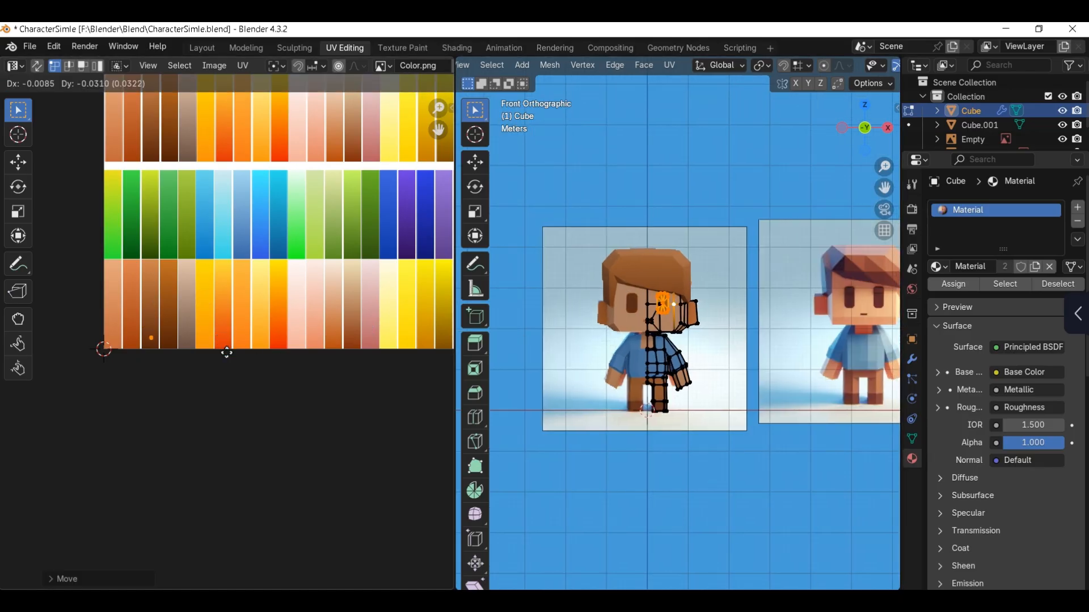
{"action": "left_click", "coordinate": [227, 352]}
Step: Select the linked skin geometry and try its UV islands on the pink-to-salmon swatch in the lowest row
{"action": "scroll", "coordinate": [669, 332], "scroll_direction": "up", "scroll_amount": 1}
{"action": "key", "text": "a"}
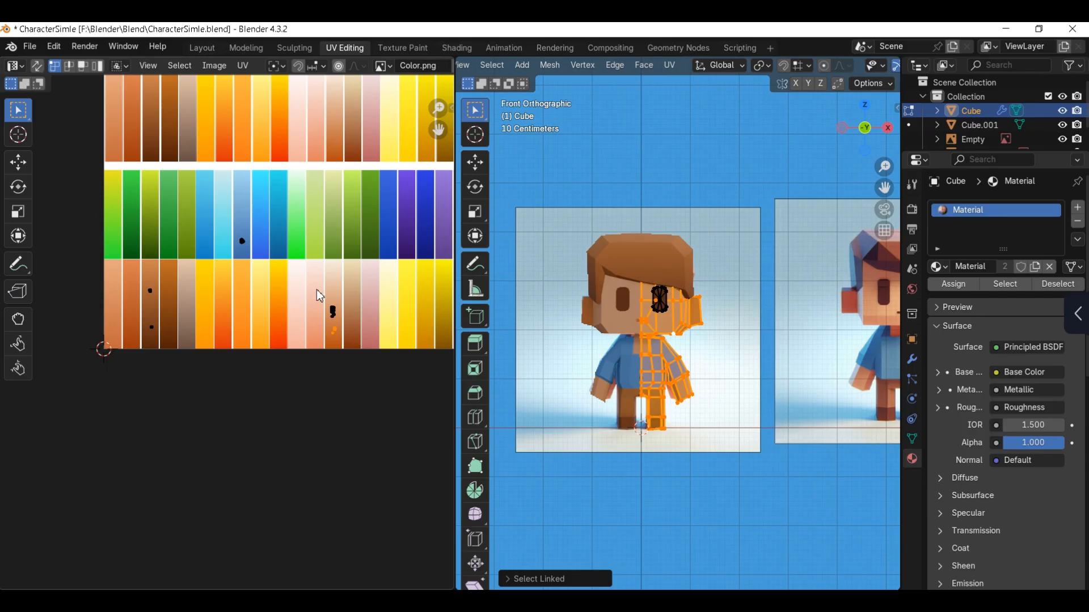
{"action": "key", "text": "g"}
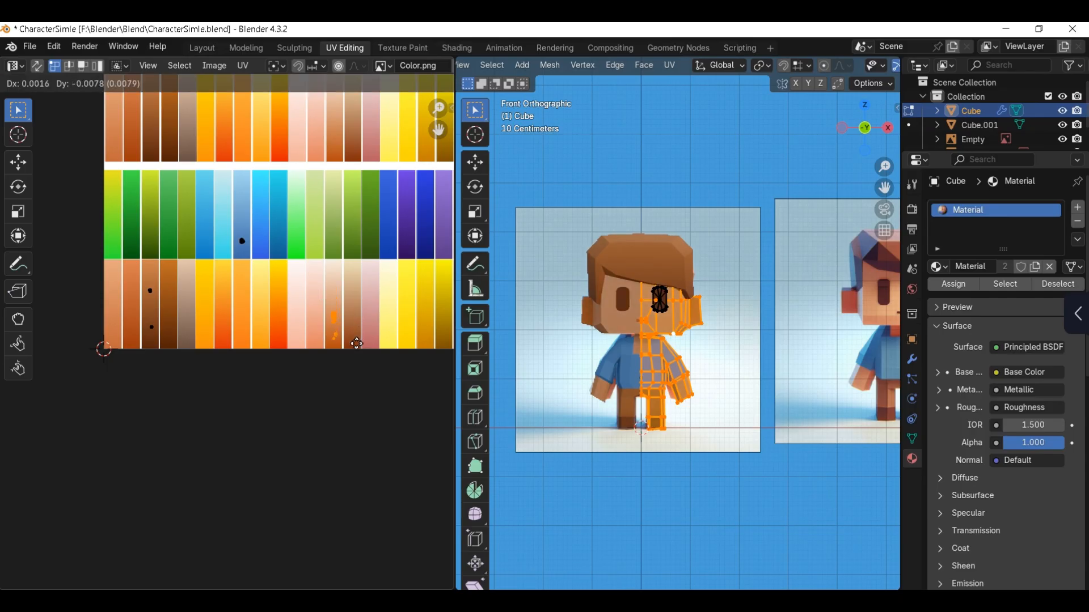
{"action": "left_click", "coordinate": [366, 328]}
{"action": "key", "text": "g"}
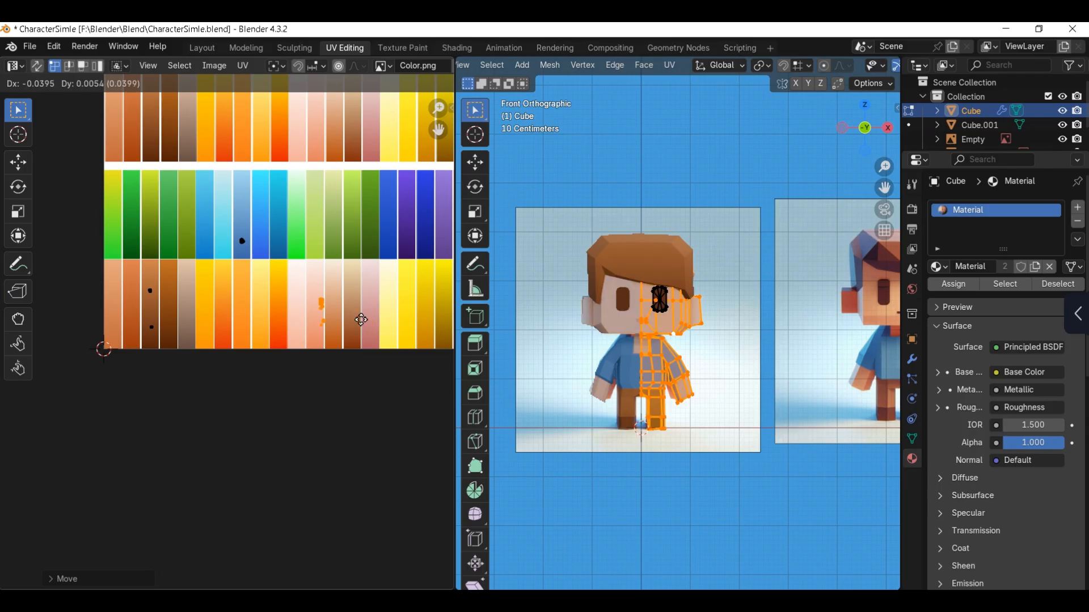
{"action": "left_click", "coordinate": [357, 331]}
{"action": "key", "text": "g"}
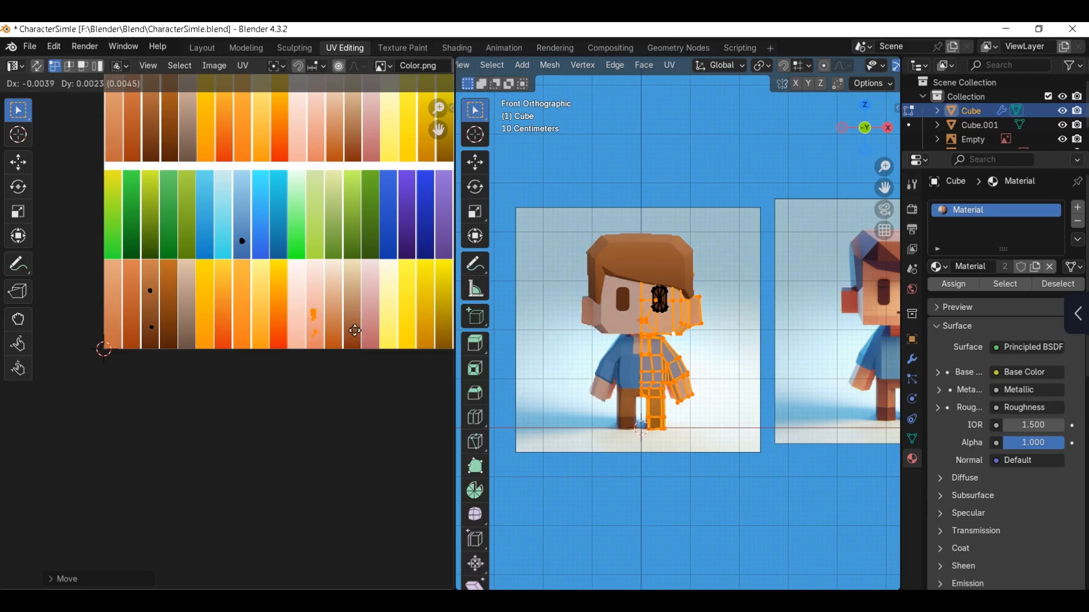
{"action": "left_click", "coordinate": [352, 343]}
{"action": "scroll", "coordinate": [244, 343], "scroll_direction": "up", "scroll_amount": 6}
{"action": "middle_click_drag", "start_coordinate": [253, 352], "coordinate": [172, 371]}
{"action": "key", "text": "Tab"}
Step: Rescale the skin UV islands, move them onto the peach-to-orange-brown swatch in the lowest row, and leave mesh editing
{"action": "left_click", "coordinate": [727, 333]}
{"action": "middle_click_drag", "start_coordinate": [726, 334], "coordinate": [583, 332]}
{"action": "left_click", "coordinate": [584, 332]}
{"action": "key", "text": "Tab"}
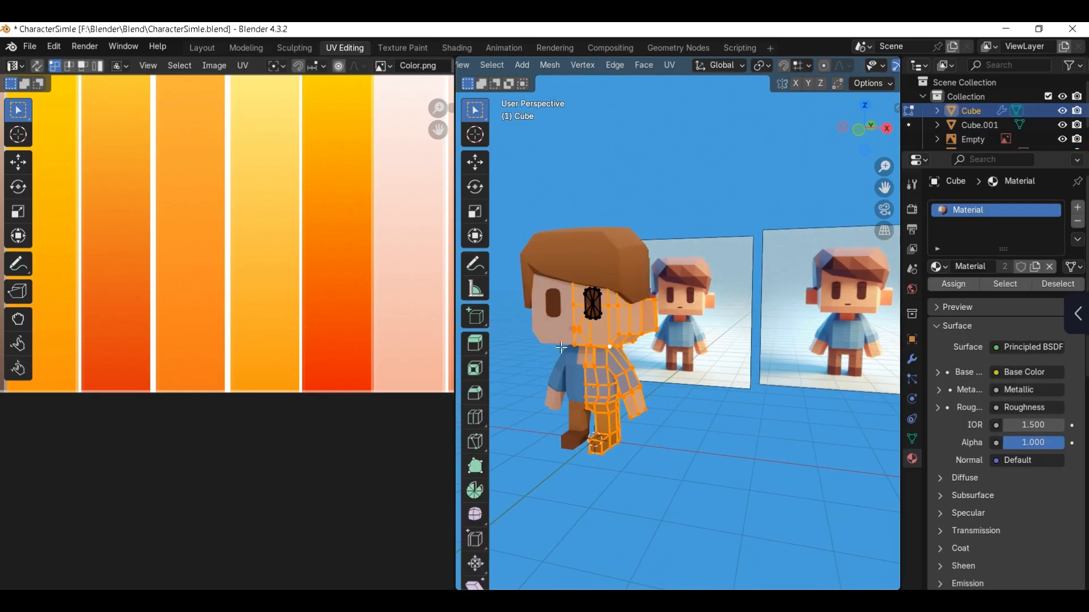
{"action": "scroll", "coordinate": [340, 306], "scroll_direction": "down", "scroll_amount": 2}
{"action": "middle_click_drag", "start_coordinate": [340, 305], "coordinate": [323, 314]}
{"action": "key", "text": "s"}
{"action": "left_click", "coordinate": [375, 368]}
{"action": "key", "text": "g"}
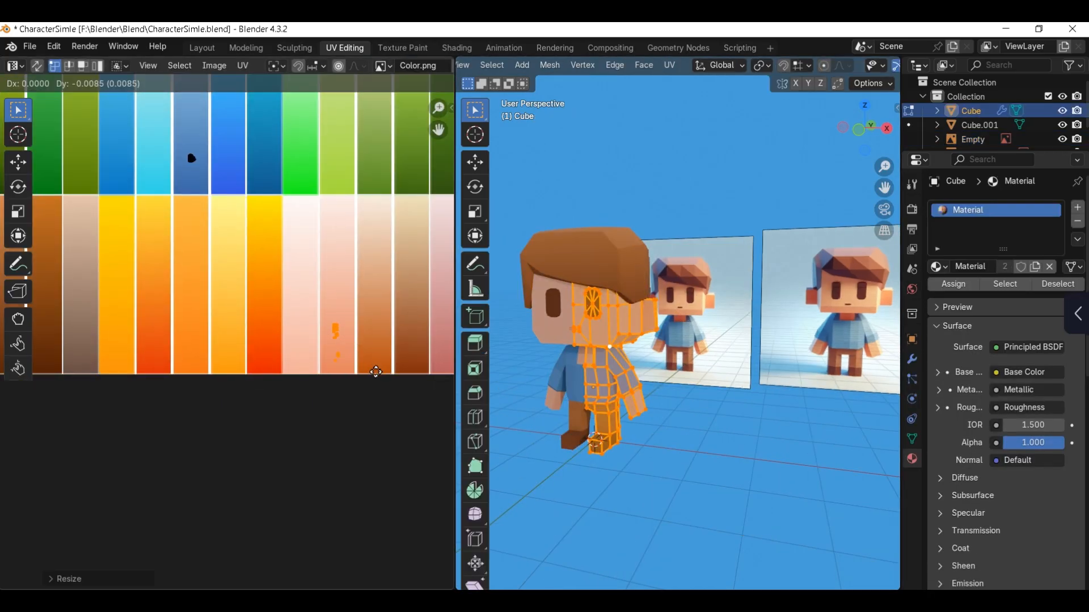
{"action": "left_click", "coordinate": [377, 378]}
{"action": "key", "text": "g"}
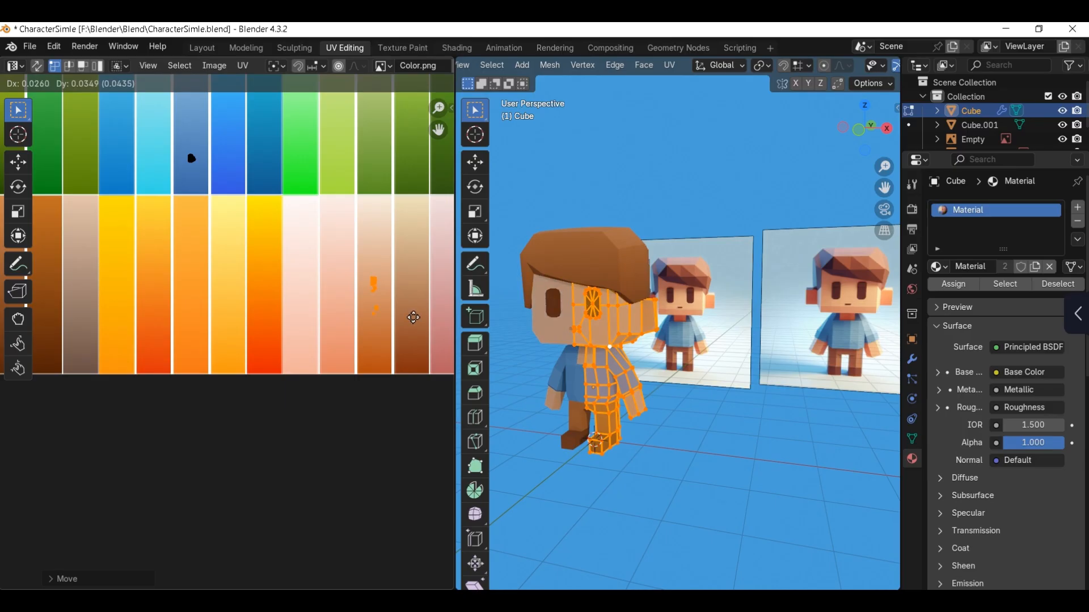
{"action": "left_click", "coordinate": [412, 326]}
{"action": "key", "text": "Tab"}
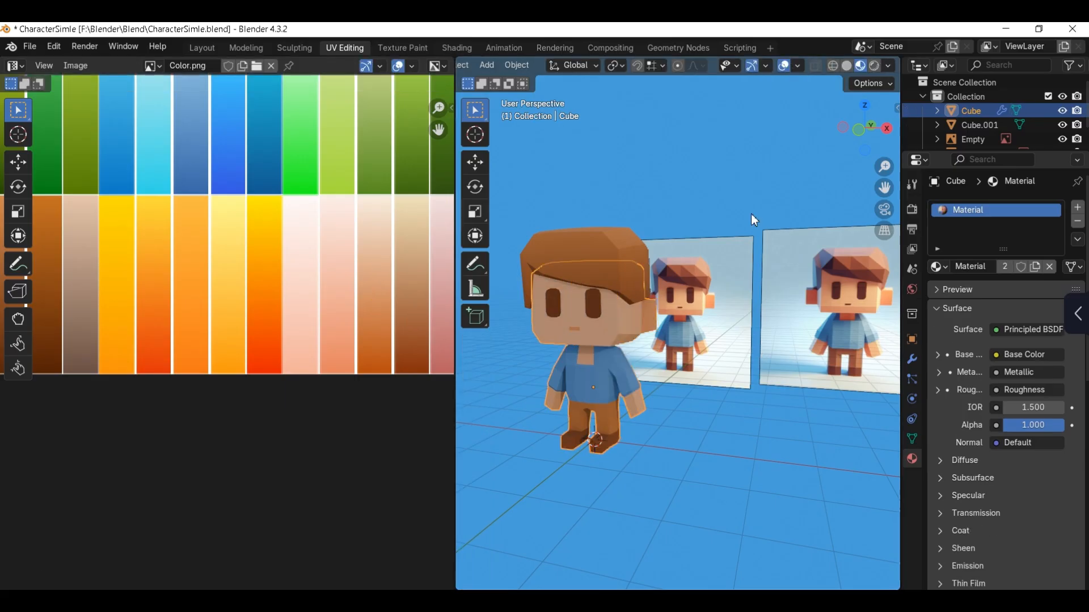
Step: In the Modeling workspace, move both reference images into a new collection named Reff
{"action": "scroll", "coordinate": [751, 214], "scroll_direction": "down", "scroll_amount": 2}
{"action": "left_click", "coordinate": [245, 48]}
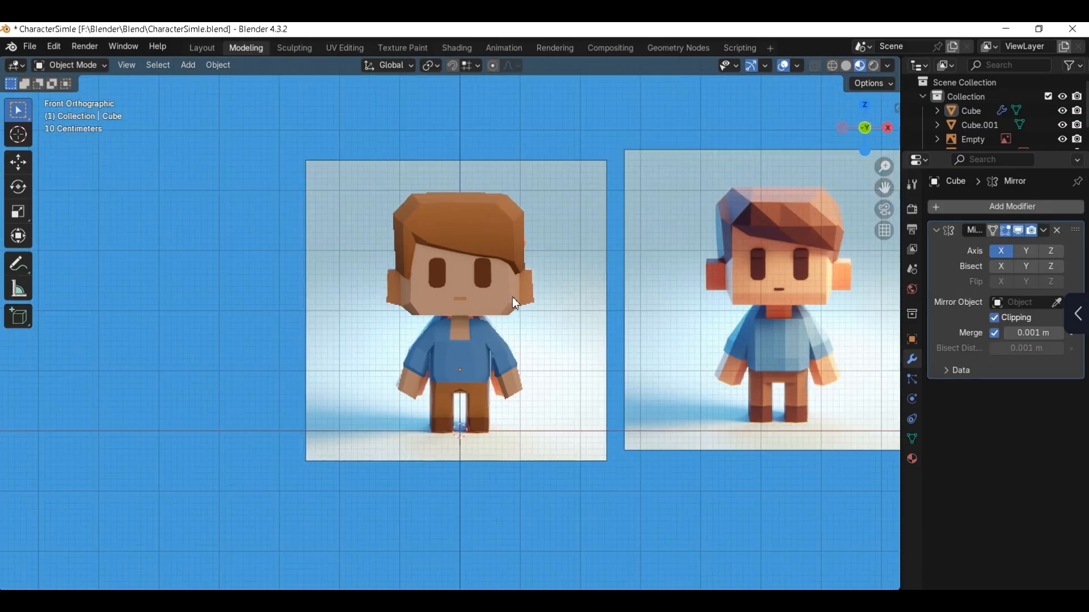
{"action": "middle_click_drag", "start_coordinate": [513, 301], "coordinate": [477, 302]}
{"action": "scroll", "coordinate": [478, 302], "scroll_direction": "down", "scroll_amount": 2}
{"action": "left_click_drag", "start_coordinate": [549, 212], "coordinate": [639, 337]}
{"action": "key", "text": "m"}
{"action": "left_click", "coordinate": [642, 343]}
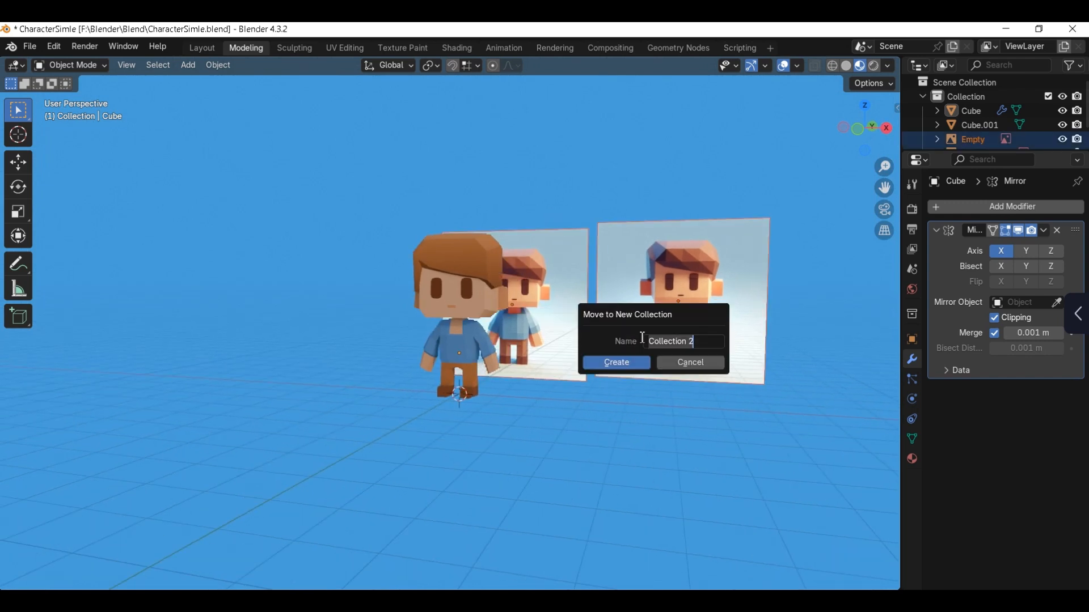
{"action": "type", "text": "Reff"}
{"action": "left_click", "coordinate": [635, 363]}
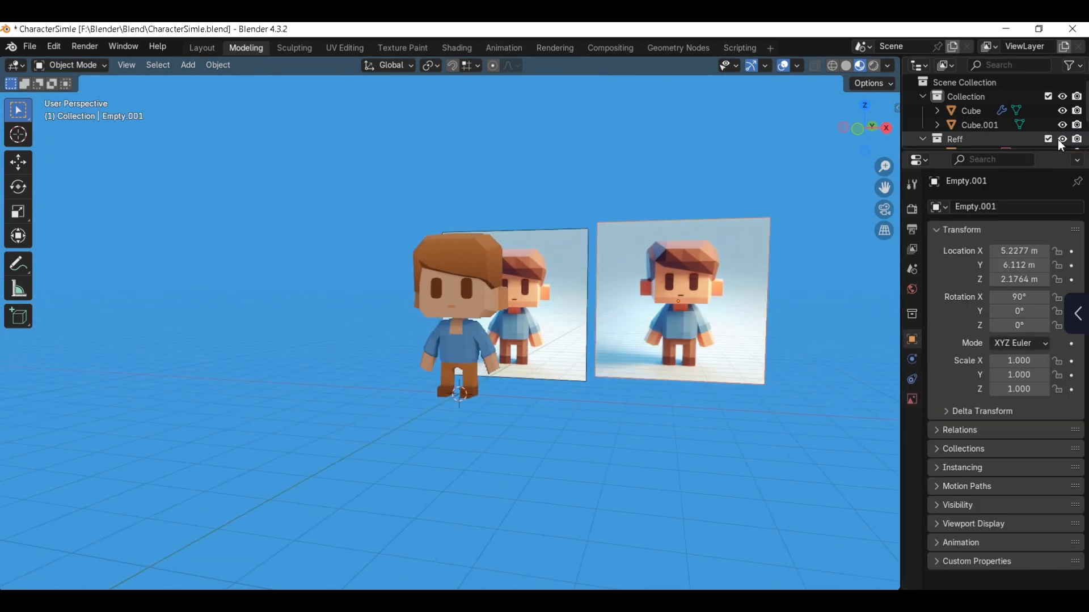
Step: Hide the Reff collection, select the hair, and turn the viewport overlays and gizmos on
{"action": "key", "text": "h"}
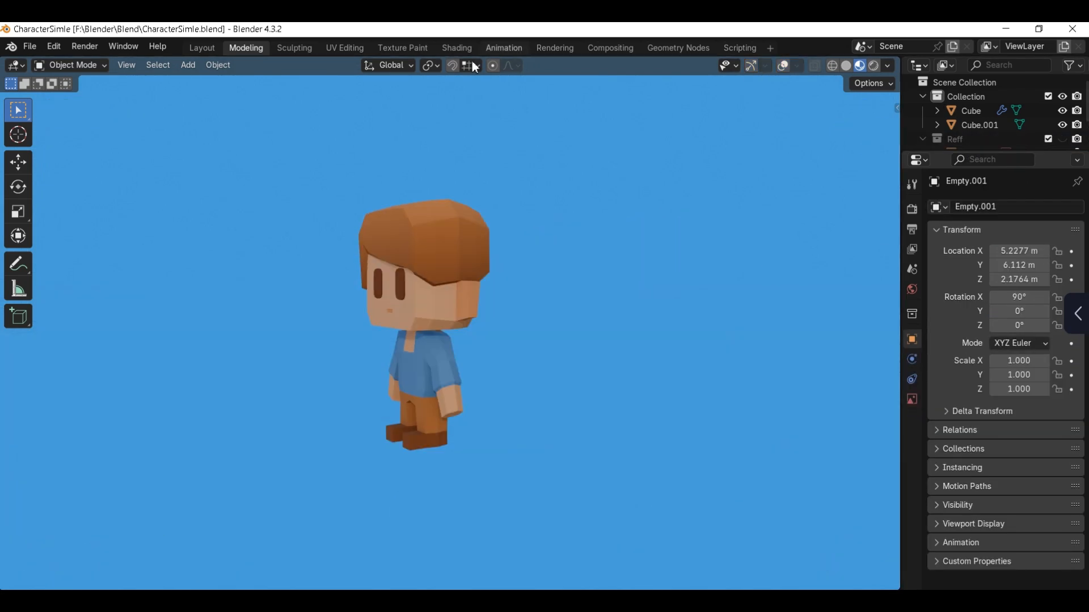
{"action": "left_click", "coordinate": [448, 233]}
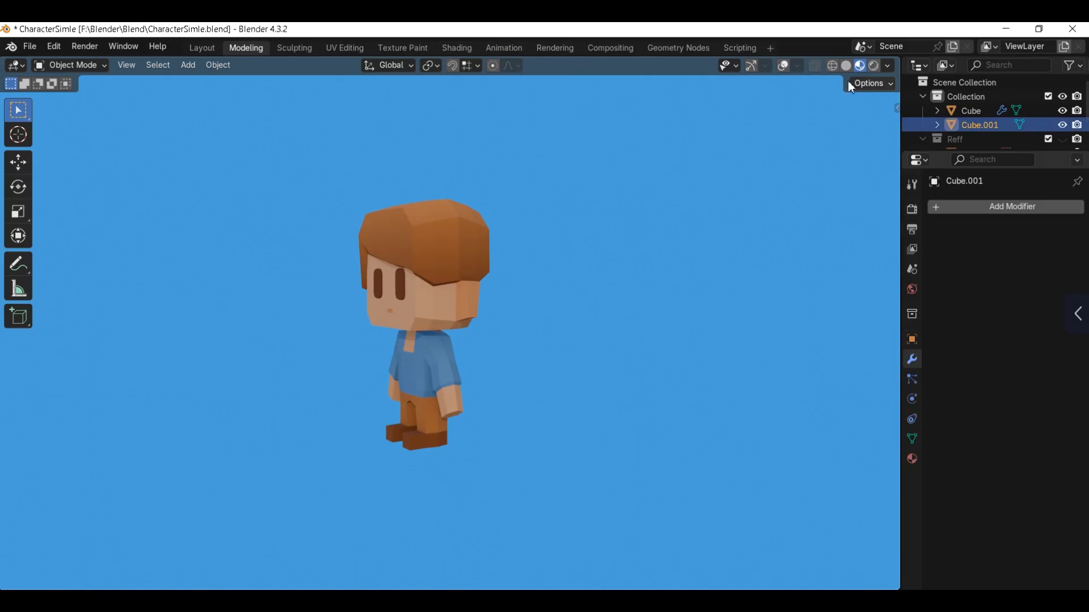
{"action": "left_click", "coordinate": [782, 65]}
{"action": "left_click", "coordinate": [751, 65]}
Step: Isolate the hair in Edit Mode and lower a bottom edge near one rear corner along Z
{"action": "middle_click_drag", "start_coordinate": [607, 224], "coordinate": [503, 247]}
{"action": "key", "text": "Tab"}
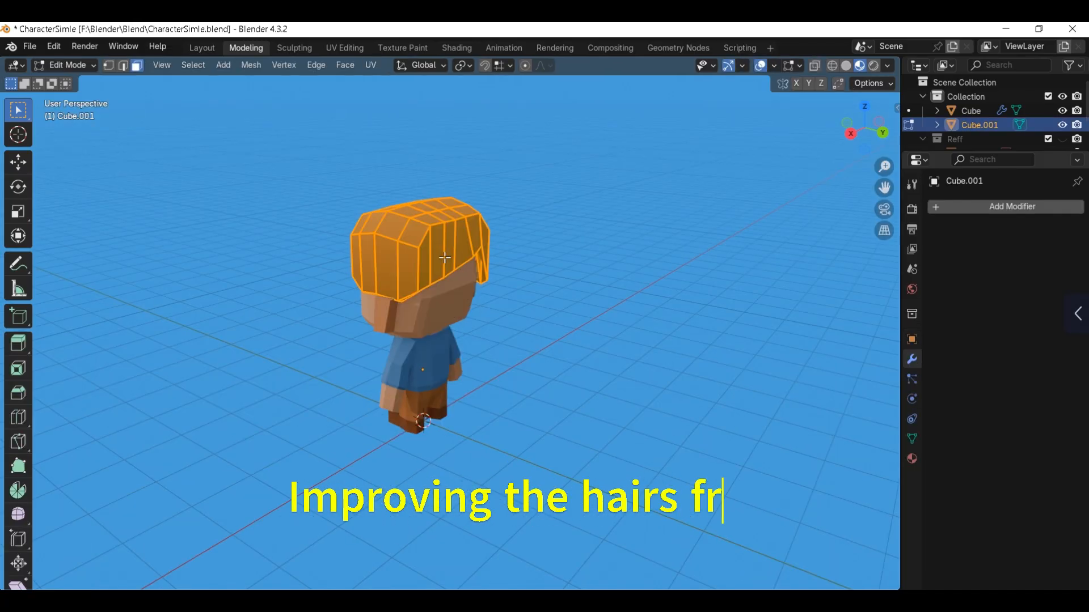
{"action": "key", "text": "KP_Divide"}
{"action": "middle_click_drag", "start_coordinate": [517, 317], "coordinate": [561, 303]}
{"action": "key", "text": "2"}
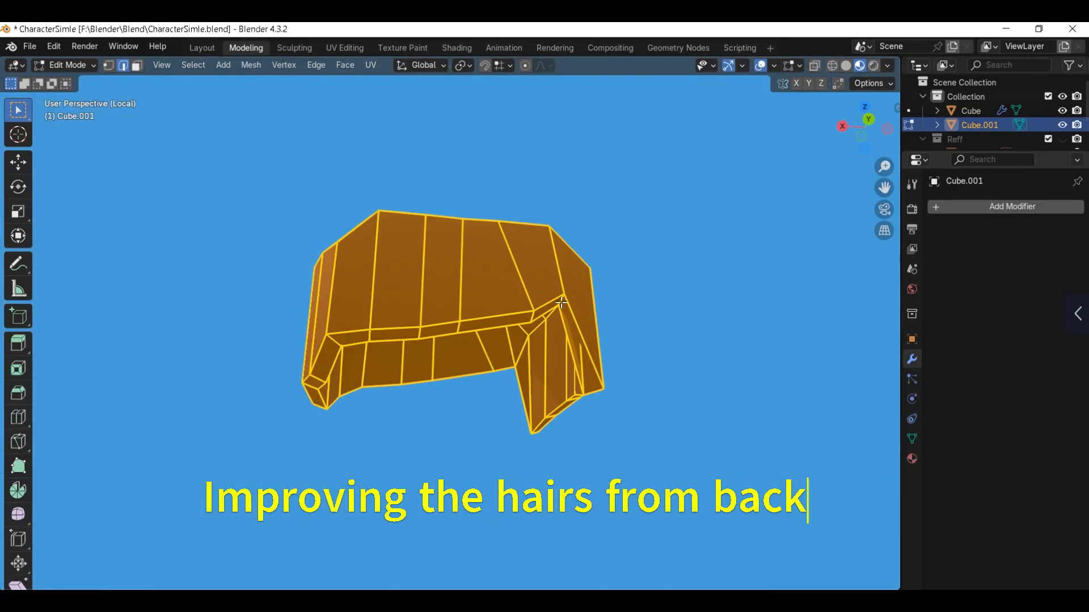
{"action": "middle_click_drag", "start_coordinate": [554, 355], "coordinate": [556, 391]}
{"action": "left_click", "coordinate": [558, 347]}
{"action": "key", "text": "g"}
{"action": "key", "text": "z"}
{"action": "left_click", "coordinate": [561, 394]}
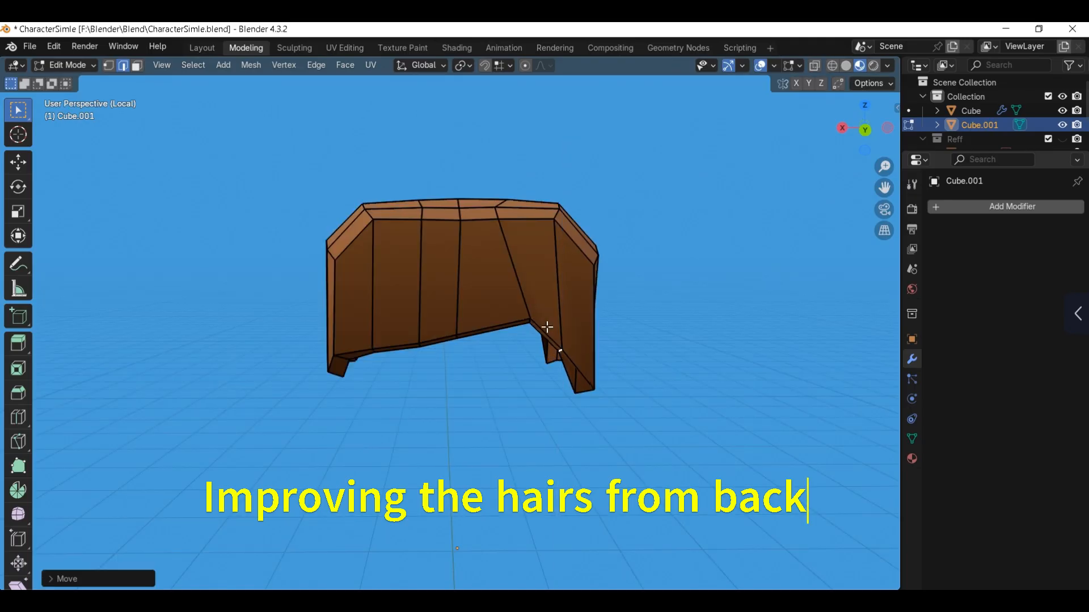
Step: Scale the bottom edges at the back of the hair along Z to level them, then adjust their height along Z
{"action": "middle_click_drag", "start_coordinate": [547, 326], "coordinate": [530, 303]}
{"action": "left_click", "coordinate": [529, 322]}
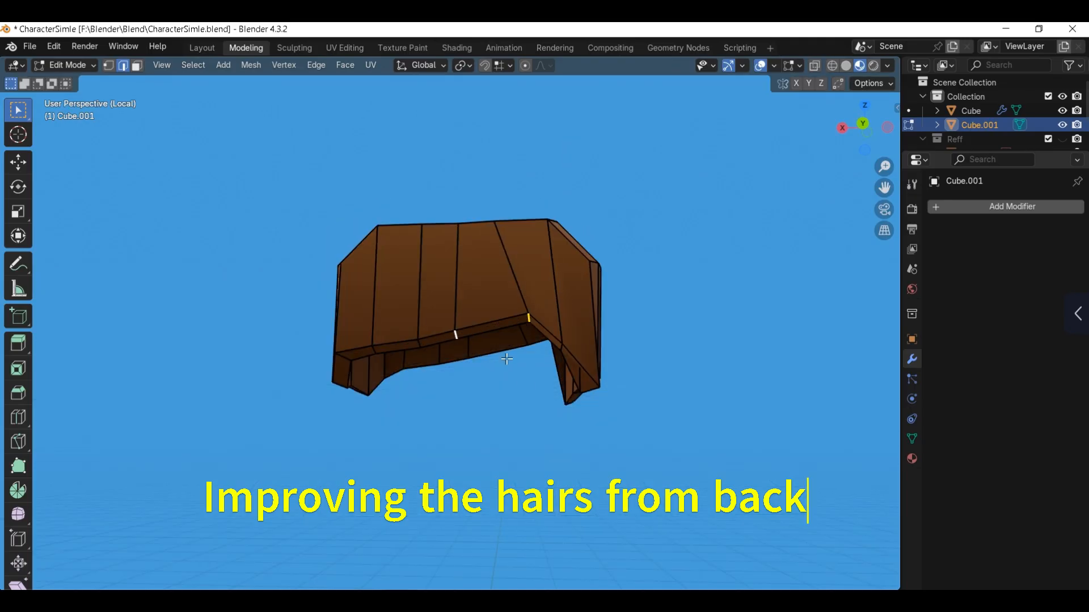
{"action": "middle_click_drag", "start_coordinate": [506, 358], "coordinate": [515, 309]}
{"action": "key", "text": "s"}
{"action": "key", "text": "z"}
{"action": "left_click", "coordinate": [462, 345]}
{"action": "left_click", "coordinate": [560, 352]}
{"action": "key", "text": "g"}
{"action": "key", "text": "z"}
{"action": "left_click", "coordinate": [525, 350]}
Step: Edge-slide a bottom edge at the back of the hair and lower the edge near the opposite rear corner along Z
{"action": "left_click", "coordinate": [515, 359]}
{"action": "key", "text": "g"}
{"action": "key", "text": "g"}
{"action": "left_click", "coordinate": [523, 357]}
{"action": "middle_click_drag", "start_coordinate": [492, 352], "coordinate": [523, 406]}
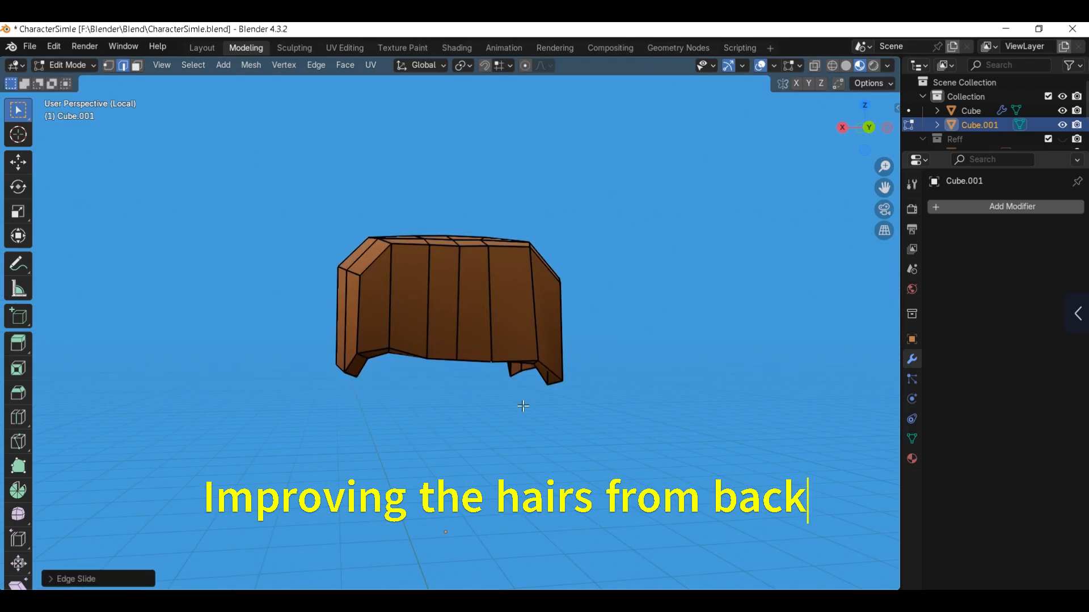
{"action": "left_click", "coordinate": [389, 350]}
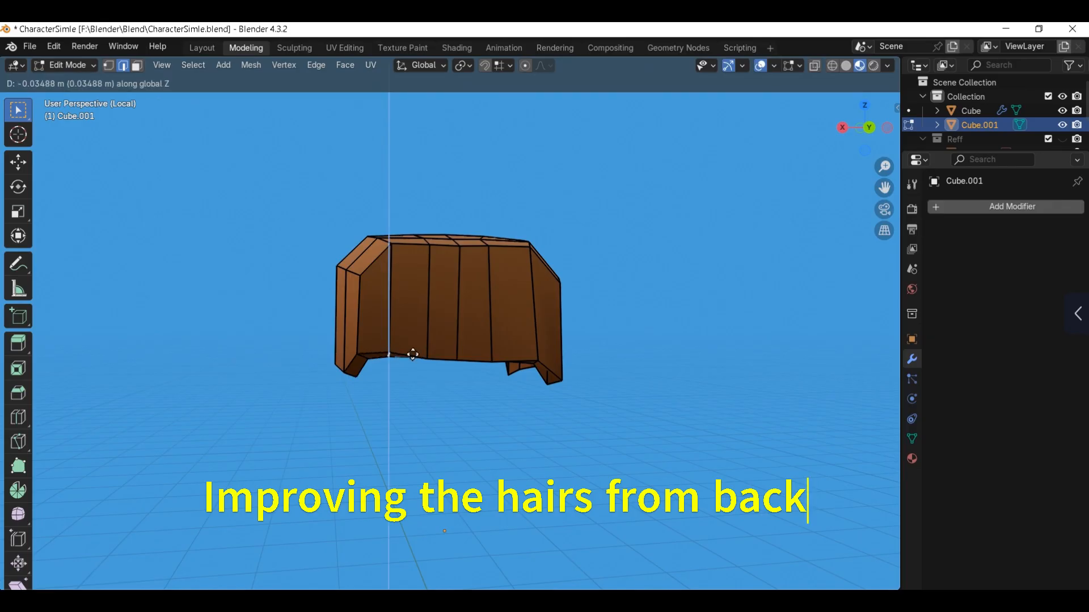
{"action": "left_click", "coordinate": [422, 352]}
Step: Leave mesh editing and exit local view to show the hair on the full character
{"action": "key", "text": "KP_1"}
{"action": "key", "text": "Tab"}
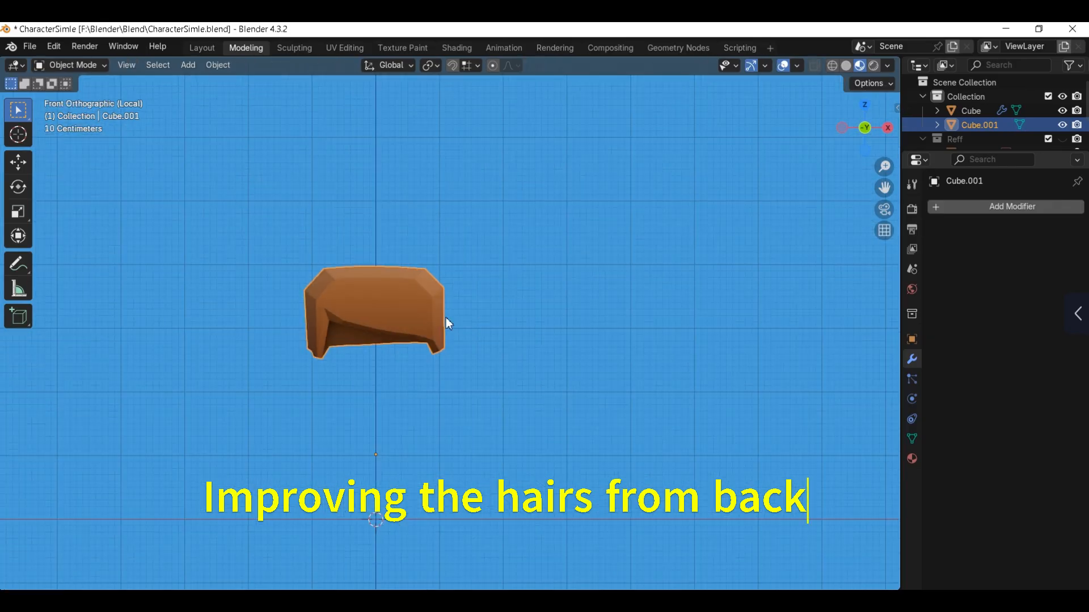
{"action": "key", "text": "KP_Divide"}
{"action": "middle_click_drag", "start_coordinate": [585, 297], "coordinate": [421, 281]}
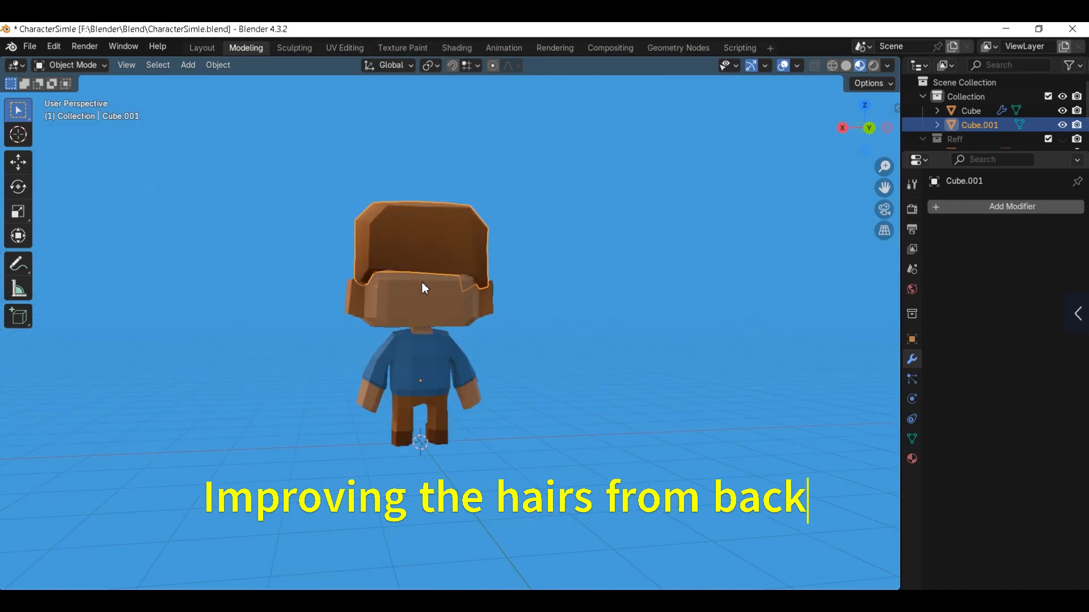
Step: Edit the hair again and lower the bottom faces across its back to cover more of the head
{"action": "scroll", "coordinate": [421, 281], "scroll_direction": "up", "scroll_amount": 1}
{"action": "left_click", "coordinate": [510, 295]}
{"action": "scroll", "coordinate": [406, 220], "scroll_direction": "up", "scroll_amount": 3}
{"action": "middle_click_drag", "start_coordinate": [352, 221], "coordinate": [620, 190]}
{"action": "left_click", "coordinate": [406, 220]}
{"action": "key", "text": "Tab"}
{"action": "scroll", "coordinate": [408, 238], "scroll_direction": "up", "scroll_amount": 1}
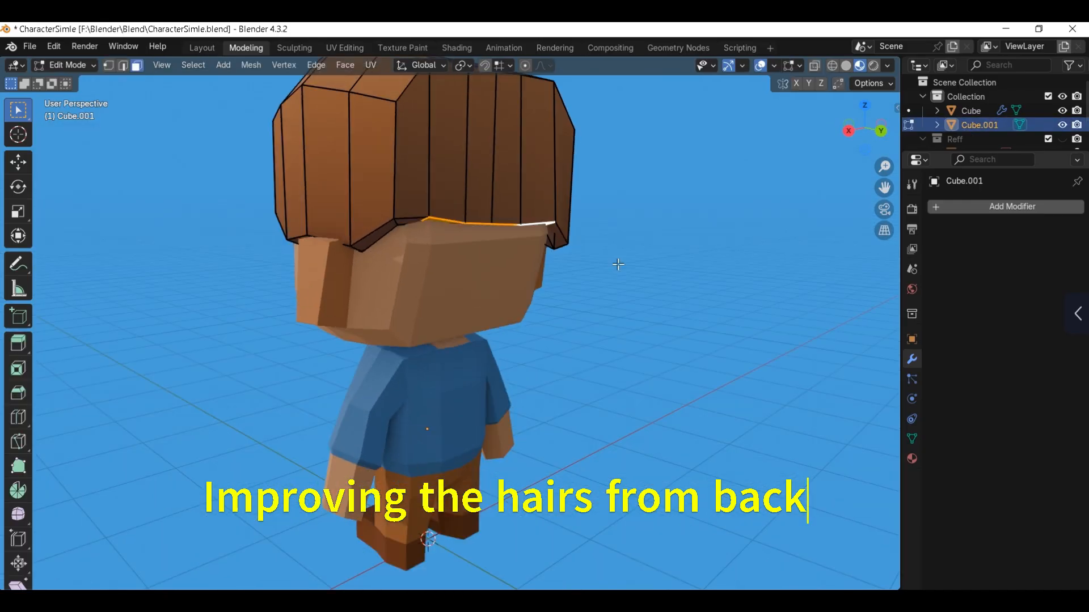
{"action": "key", "text": "g"}
{"action": "key", "text": "y"}
{"action": "left_click", "coordinate": [389, 232]}
Step: Lower the hair's bottom edge at the rear corner beside the ear by about 0.23 m along Z
{"action": "key", "text": "2"}
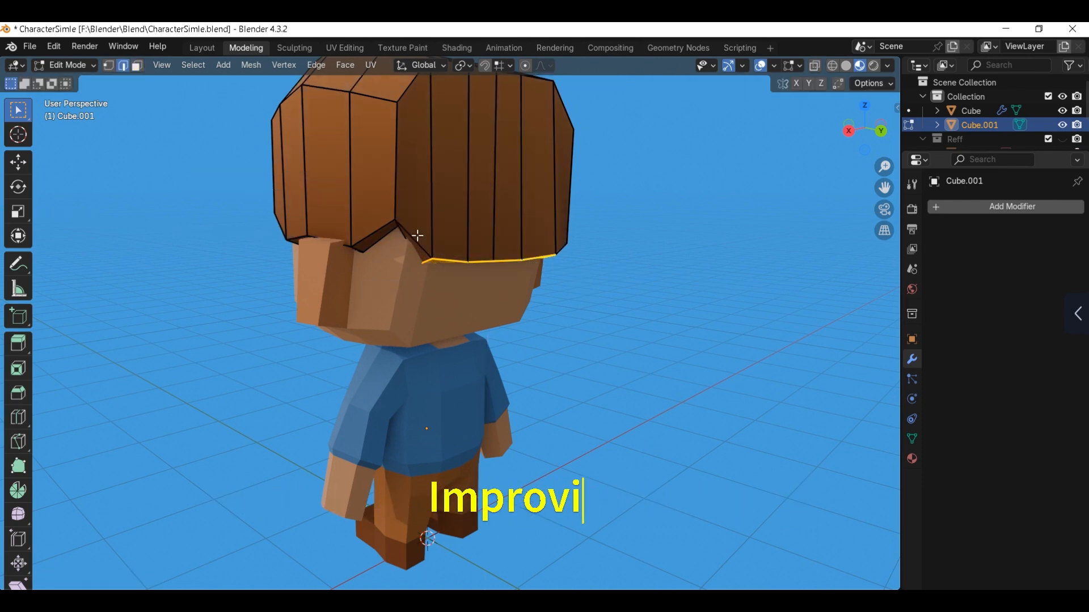
{"action": "left_click", "coordinate": [399, 226]}
{"action": "middle_click_drag", "start_coordinate": [399, 227], "coordinate": [413, 260]}
{"action": "key", "text": "g"}
{"action": "key", "text": "z"}
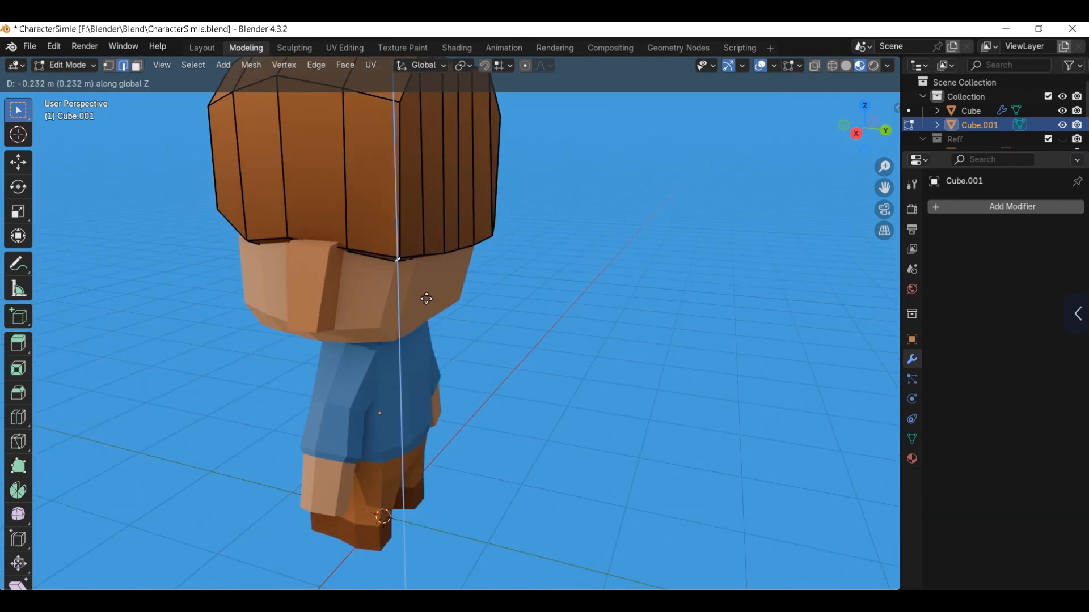
{"action": "left_click", "coordinate": [425, 299]}
Step: Raise the bottom edge of the hair above the ear slightly along Z
{"action": "middle_click_drag", "start_coordinate": [425, 298], "coordinate": [454, 289]}
{"action": "left_click", "coordinate": [343, 250]}
{"action": "key", "text": "g"}
{"action": "key", "text": "z"}
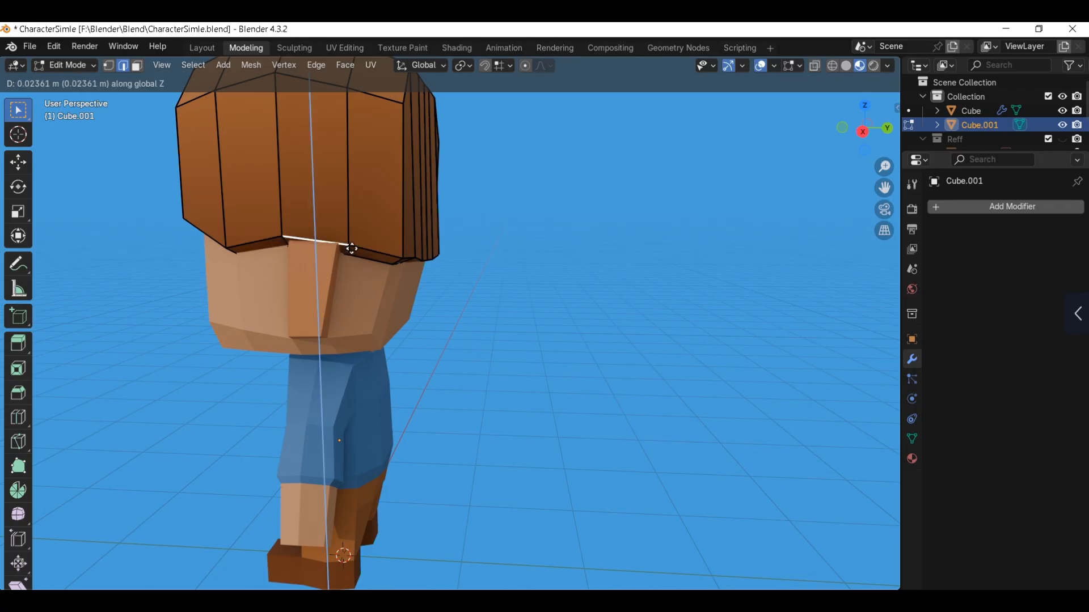
{"action": "left_click", "coordinate": [348, 244]}
Step: On the other side of the head, adjust the height of the hair's bottom face above the ear along Z
{"action": "middle_click_drag", "start_coordinate": [348, 244], "coordinate": [430, 192]}
{"action": "left_click", "coordinate": [429, 192]}
{"action": "scroll", "coordinate": [409, 194], "scroll_direction": "down", "scroll_amount": 1}
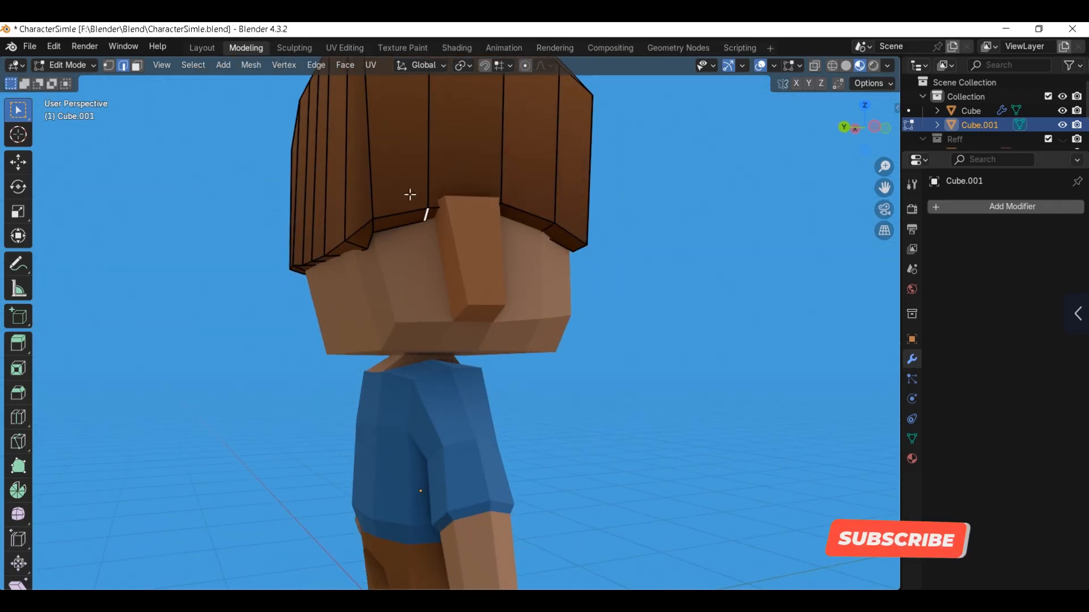
{"action": "key", "text": "3"}
{"action": "left_click", "coordinate": [435, 211]}
{"action": "scroll", "coordinate": [468, 226], "scroll_direction": "down", "scroll_amount": 2}
{"action": "middle_click_drag", "start_coordinate": [469, 227], "coordinate": [467, 249], "text": "shift"}
{"action": "key", "text": "g"}
{"action": "key", "text": "z"}
{"action": "left_click", "coordinate": [469, 243]}
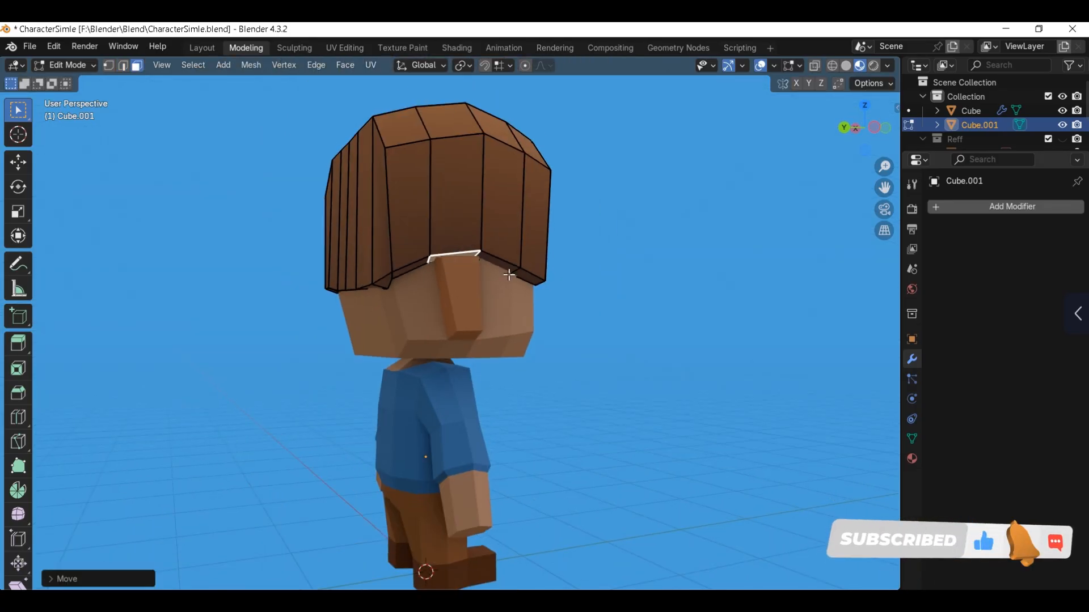
Step: Leave mesh editing, deselect the hair, and view the finished character from the front
{"action": "scroll", "coordinate": [482, 230], "scroll_direction": "down", "scroll_amount": 3}
{"action": "key", "text": "Tab"}
{"action": "left_click", "coordinate": [515, 196]}
{"action": "scroll", "coordinate": [518, 200], "scroll_direction": "down", "scroll_amount": 4}
{"action": "middle_click_drag", "start_coordinate": [681, 301], "coordinate": [533, 316]}
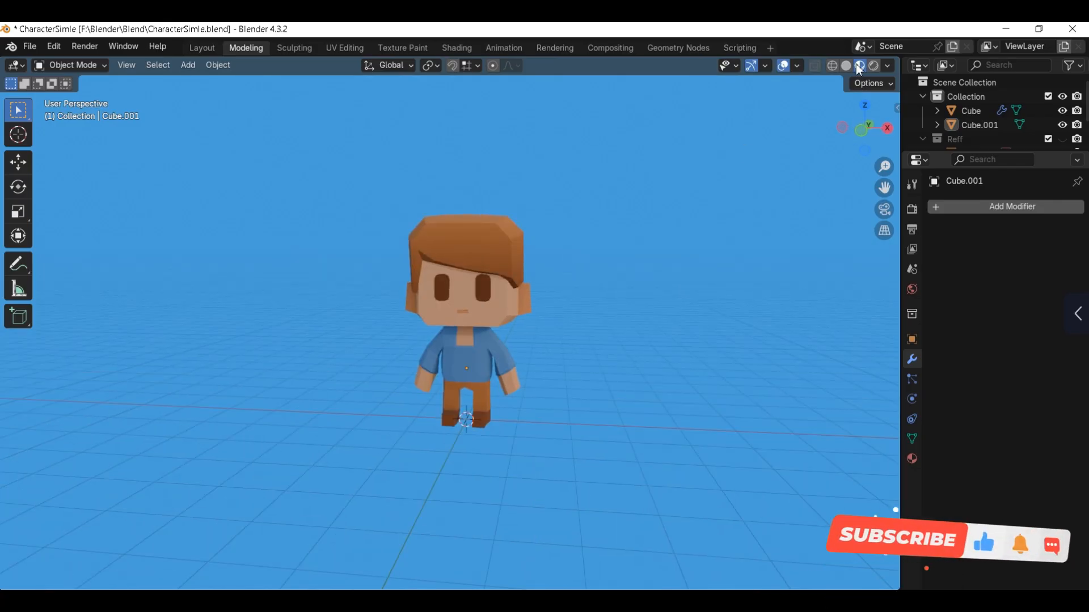
{"action": "scroll", "coordinate": [563, 290], "scroll_direction": "down", "scroll_amount": 2}
{"action": "scroll", "coordinate": [563, 291], "scroll_direction": "up", "scroll_amount": 3}
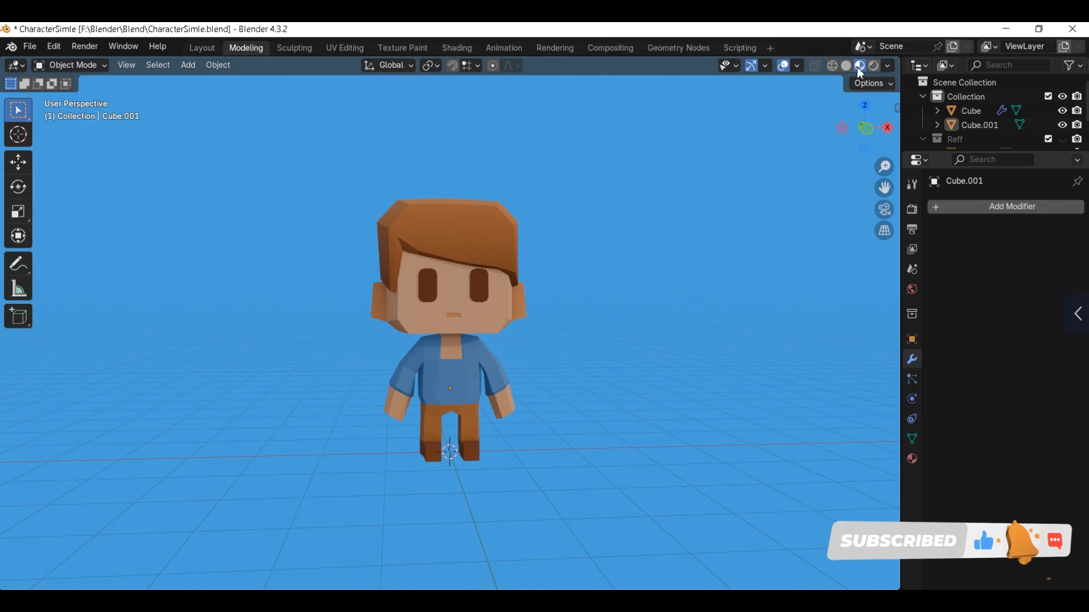